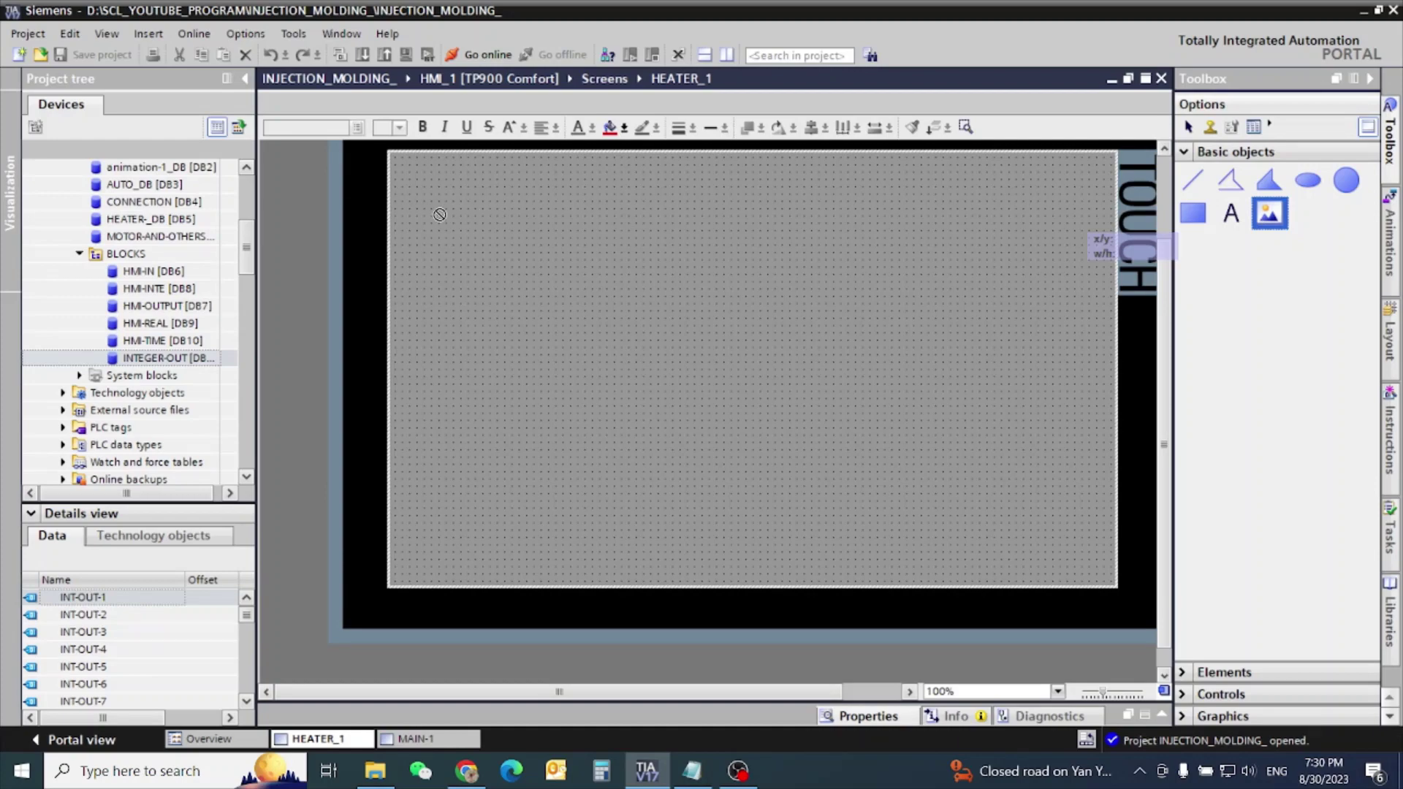
# - Place a graphic view on the HEATER_1 screen at about X 30, Y 35 and assign it the dortgen graphic
pyautogui.click(459, 205)
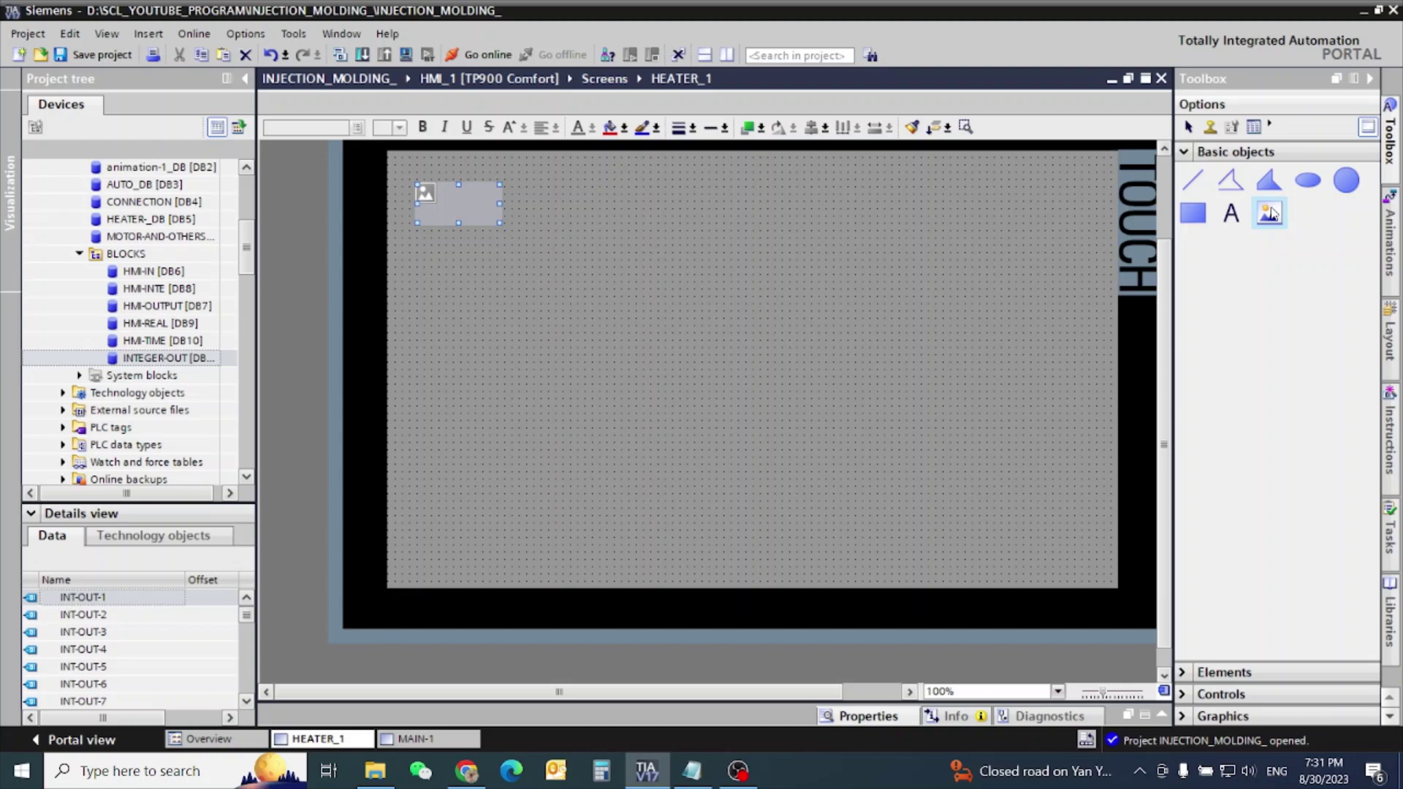
pyautogui.click(1162, 715)
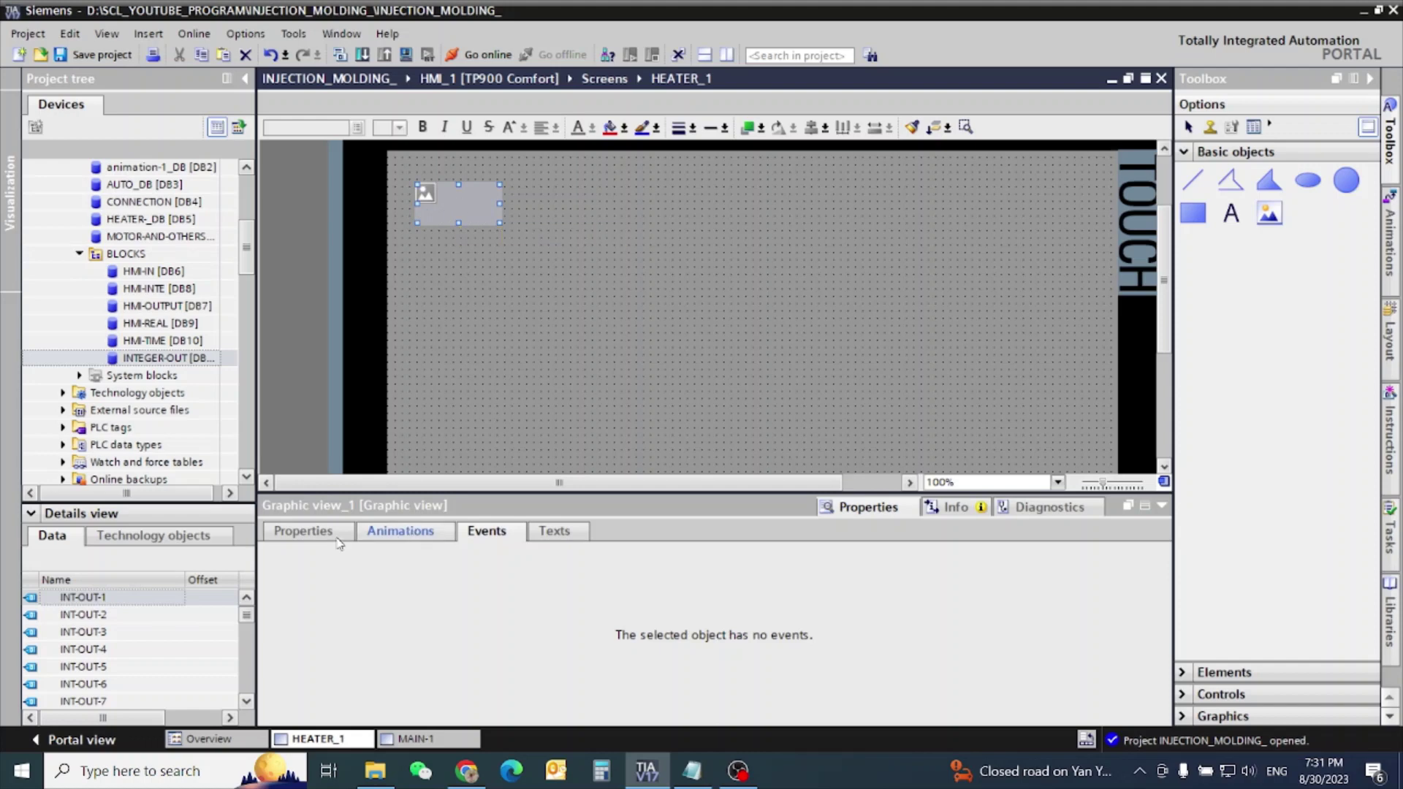
pyautogui.click(285, 532)
pyautogui.click(292, 616)
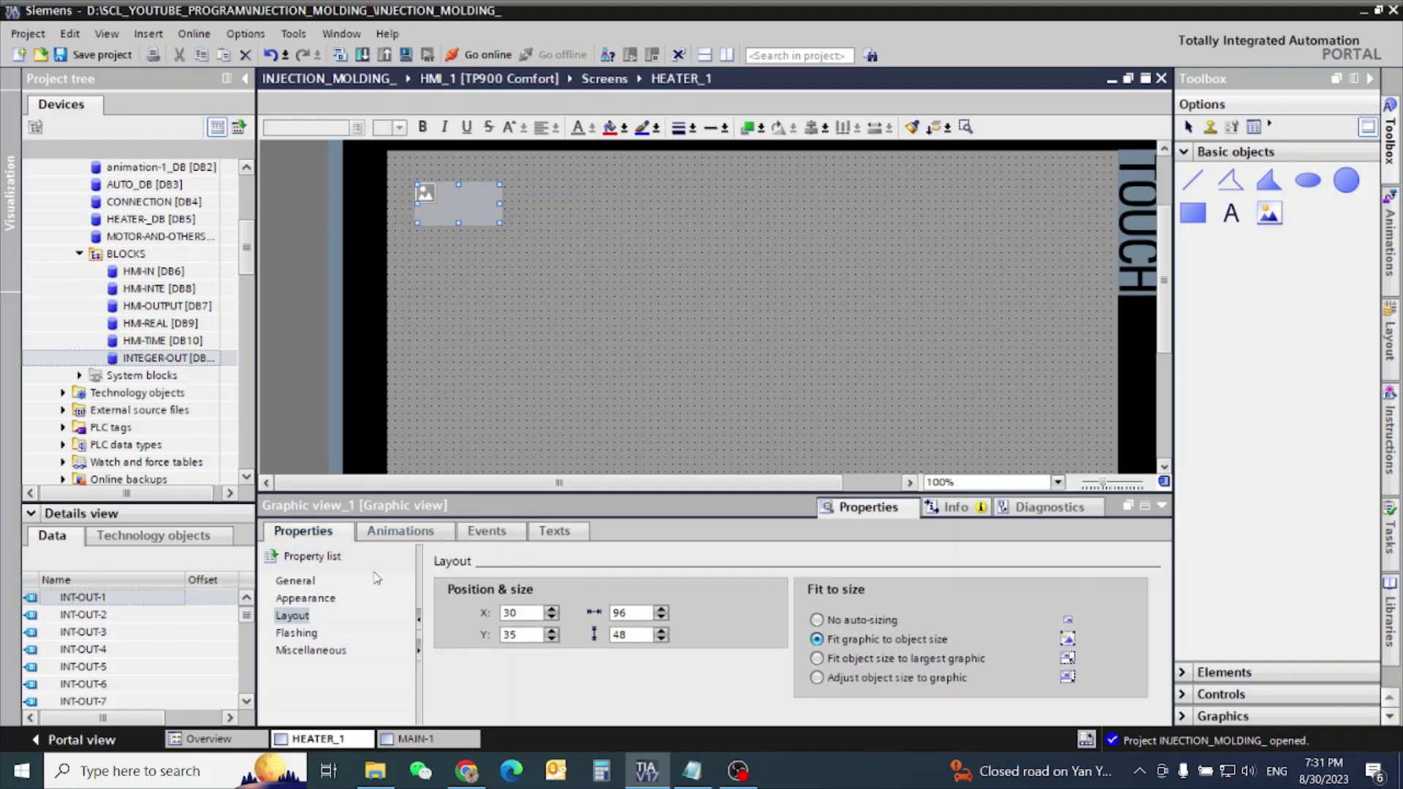
pyautogui.click(294, 581)
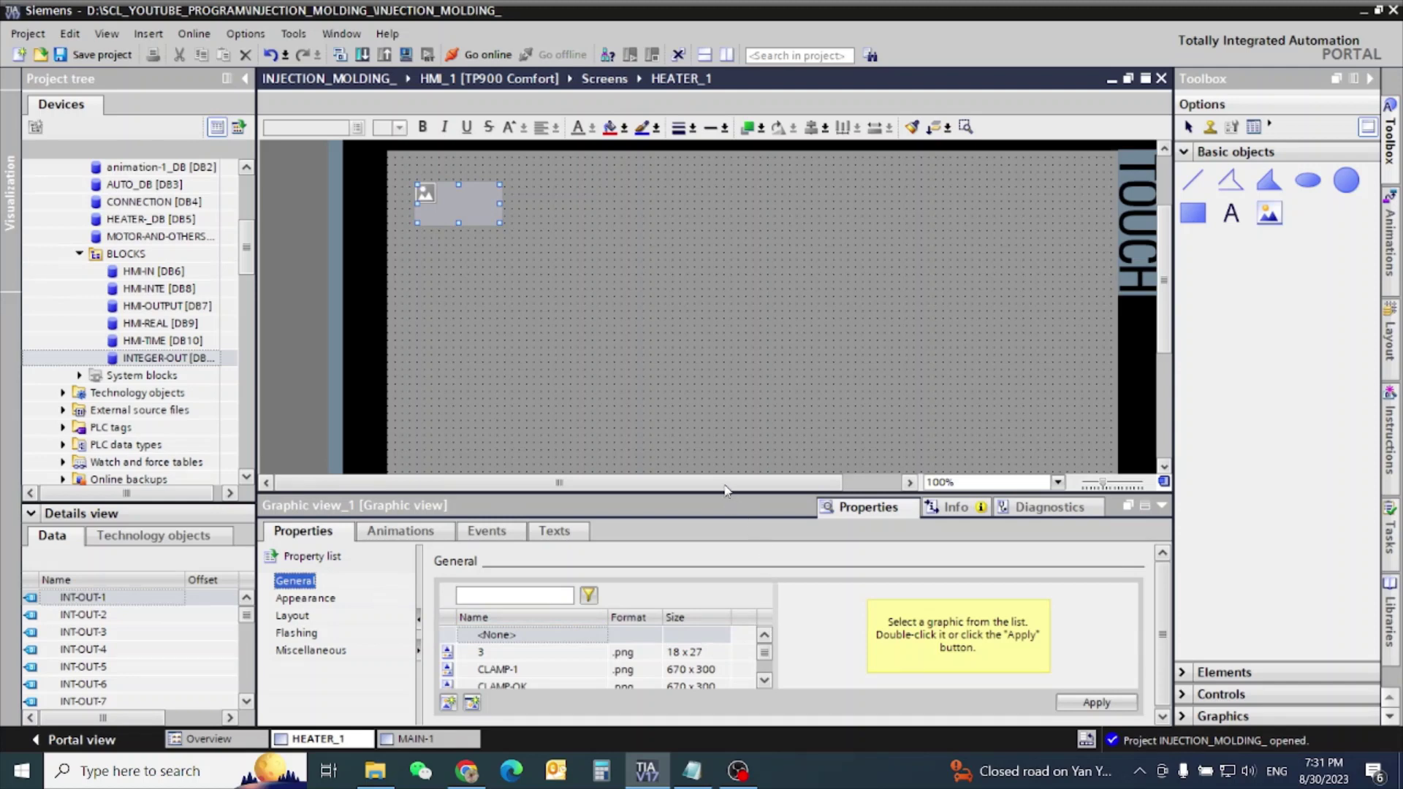
pyautogui.moveTo(723, 495); pyautogui.dragTo(723, 407)
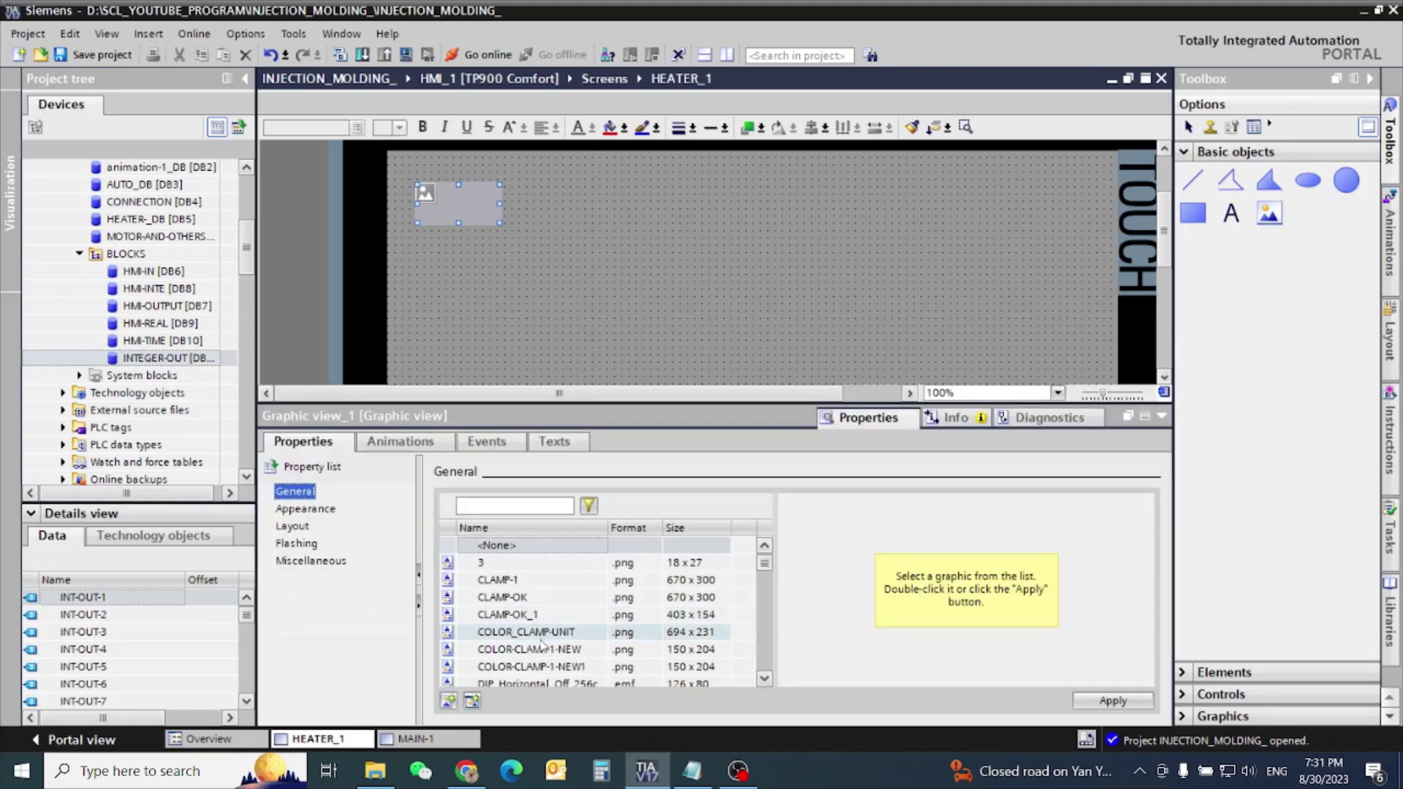
pyautogui.scroll(-5, 765, 680)
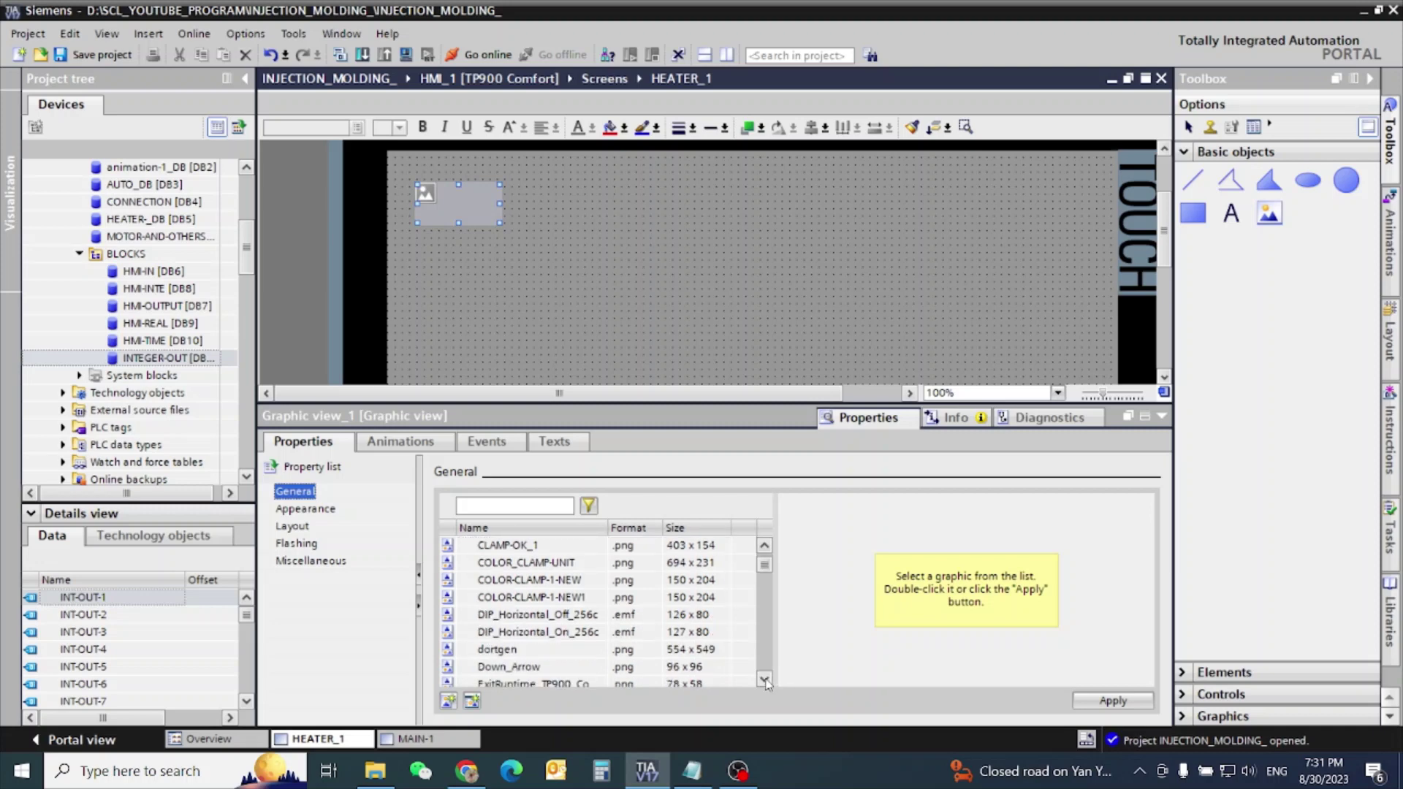
pyautogui.click(556, 642)
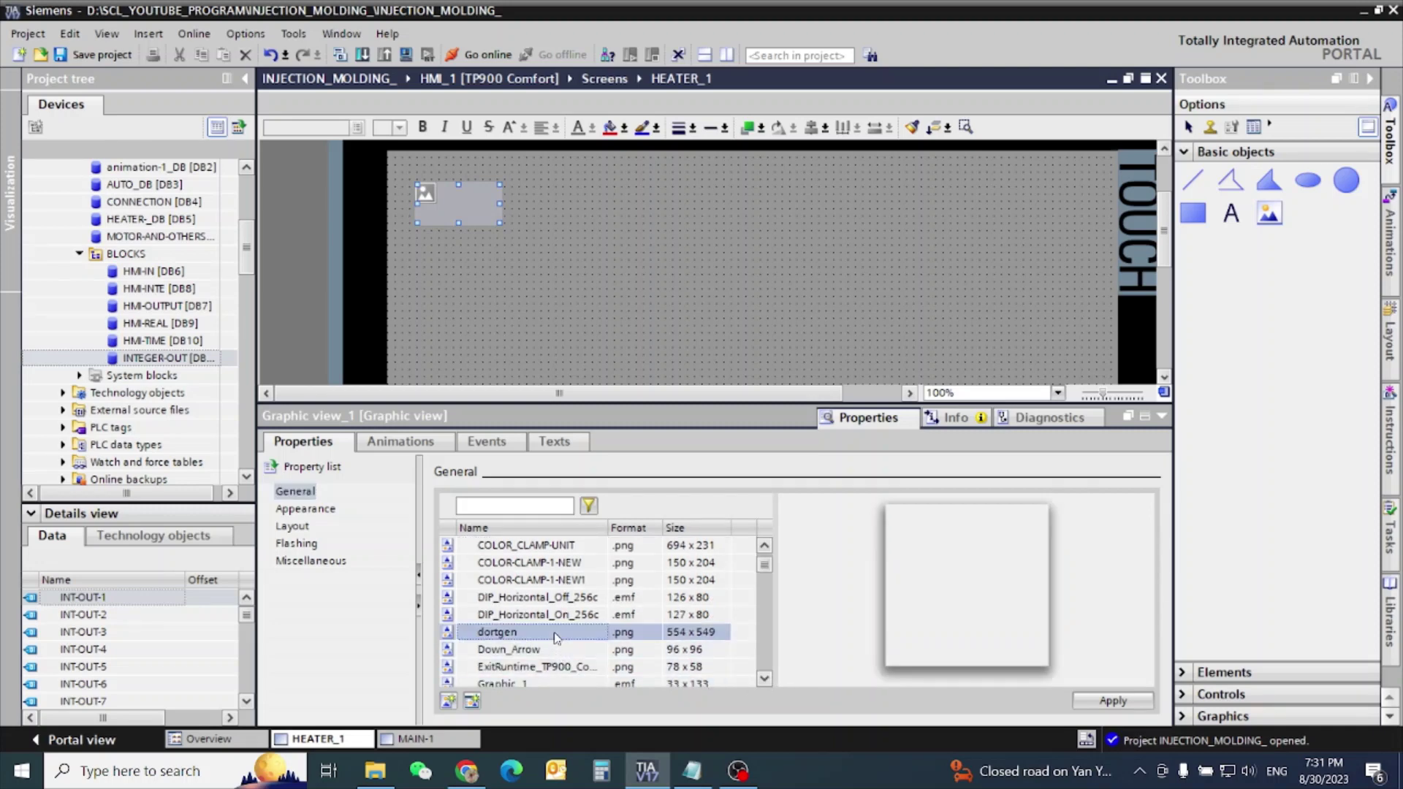
pyautogui.click(1123, 701)
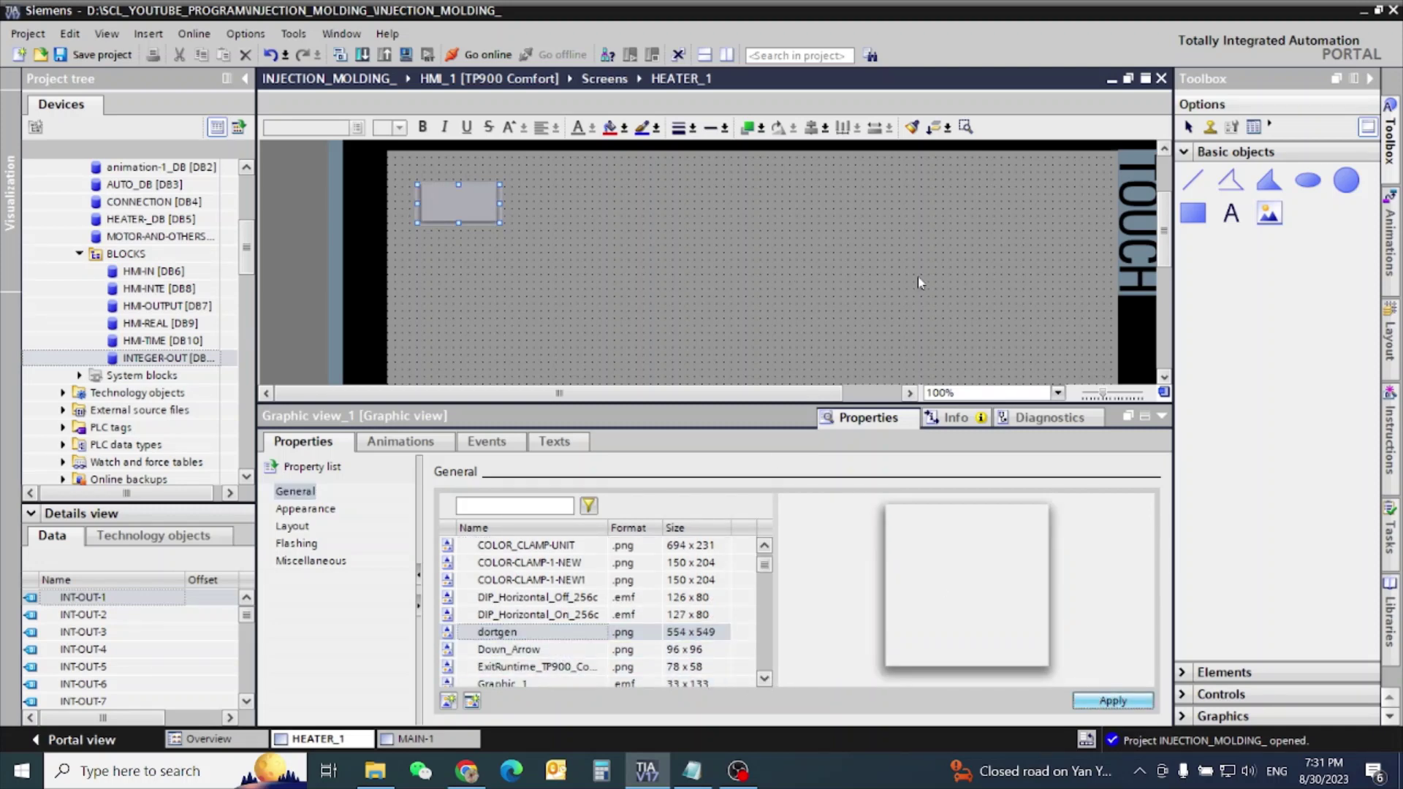
# - Set the graphic view's size to 150 wide and 390 high
pyautogui.click(1162, 416)
pyautogui.doubleClick(453, 200)
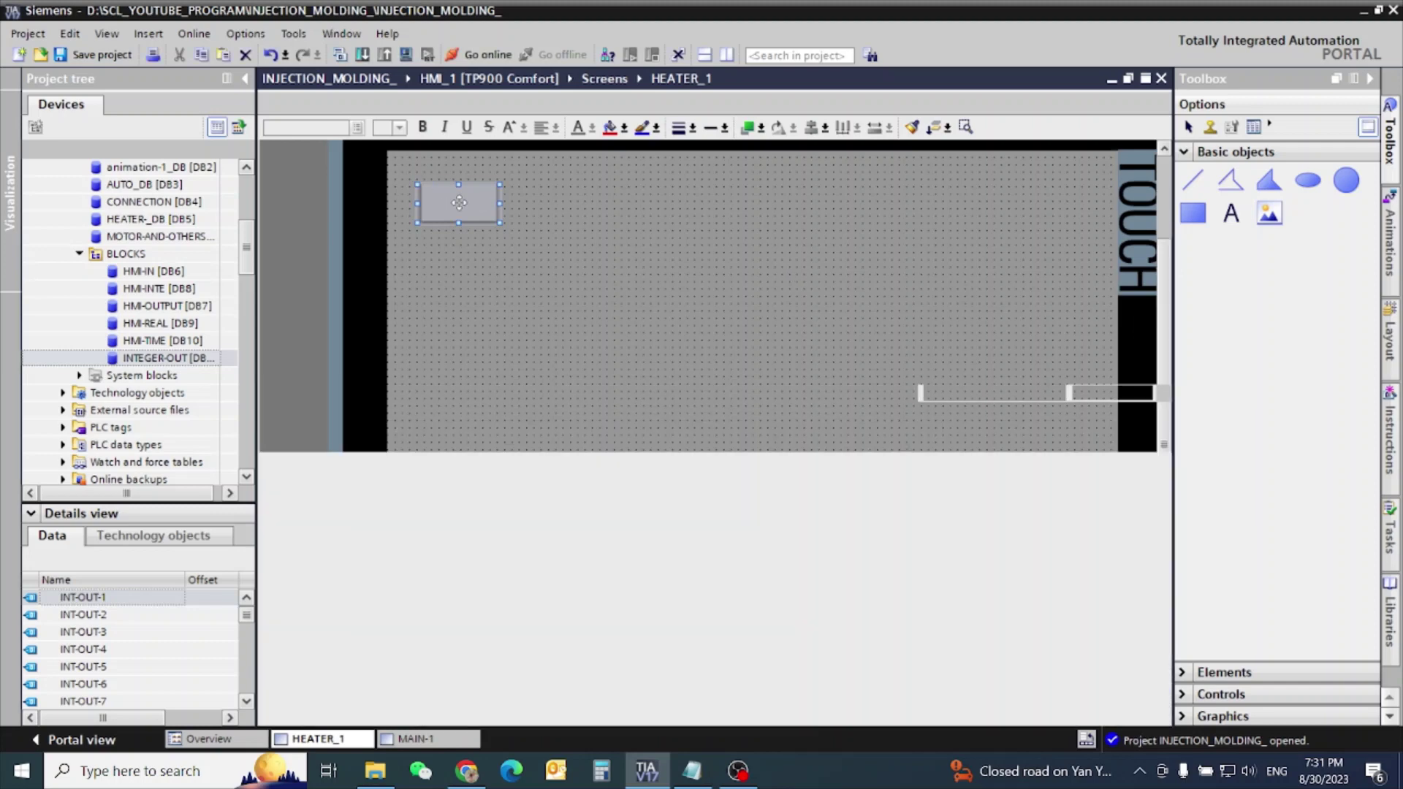
pyautogui.click(300, 527)
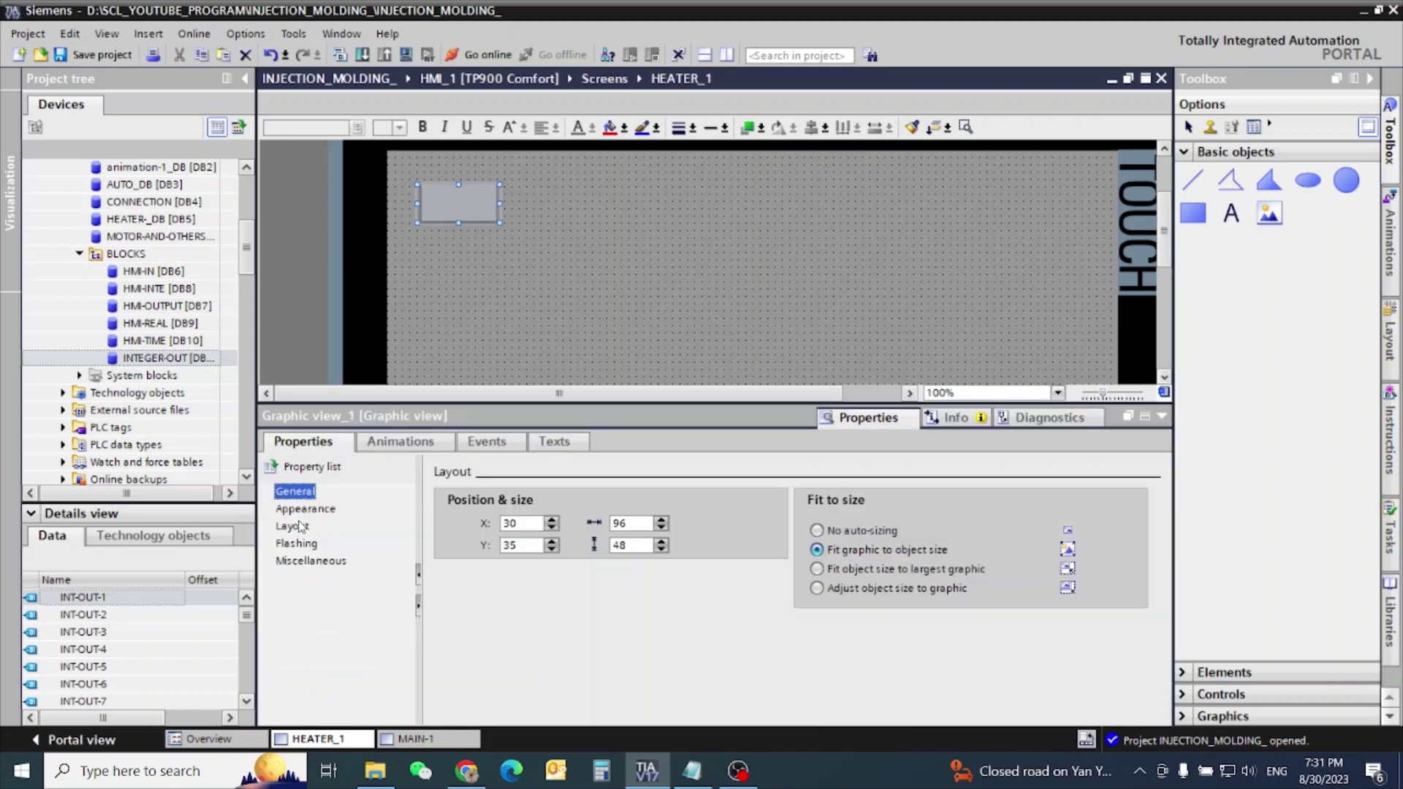
pyautogui.doubleClick(618, 524)
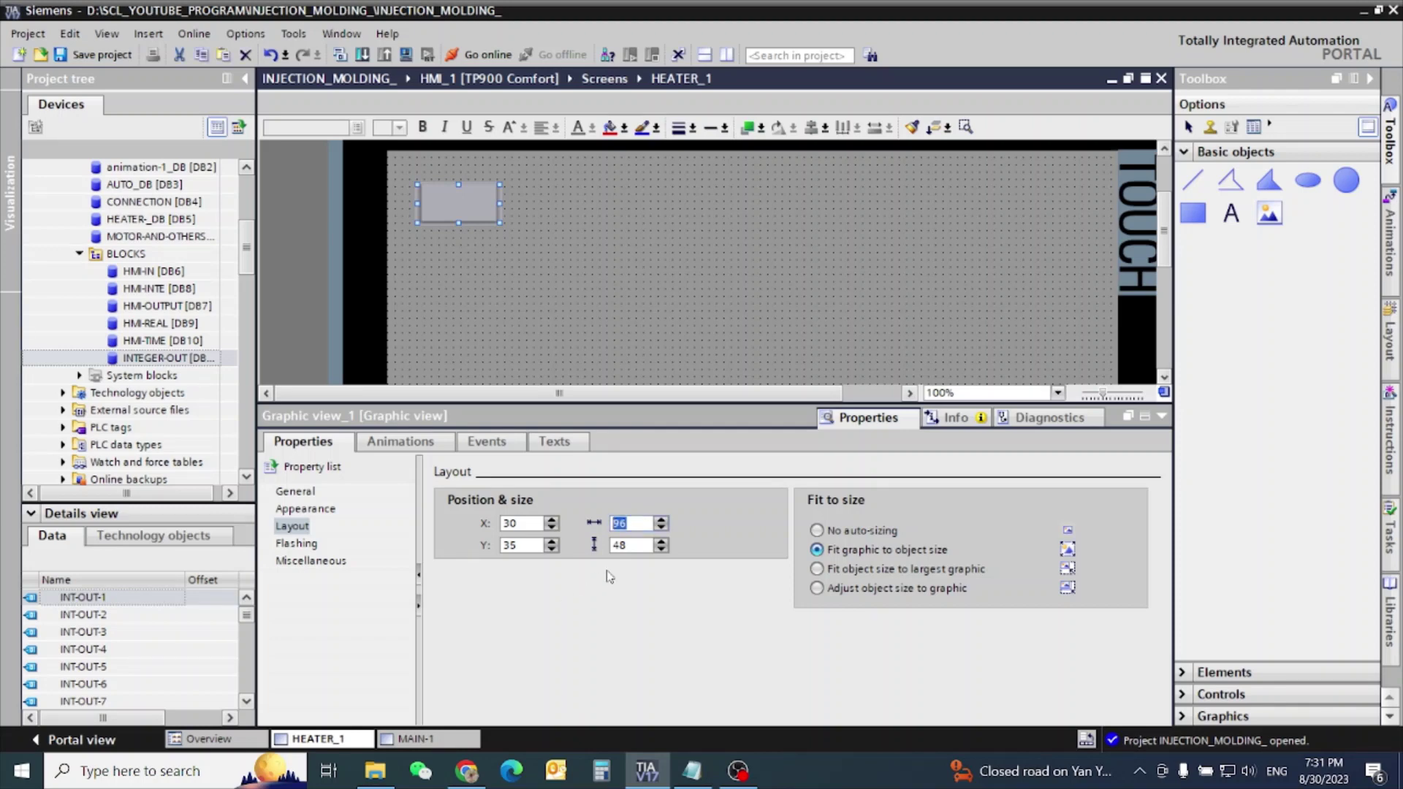
pyautogui.write('150')
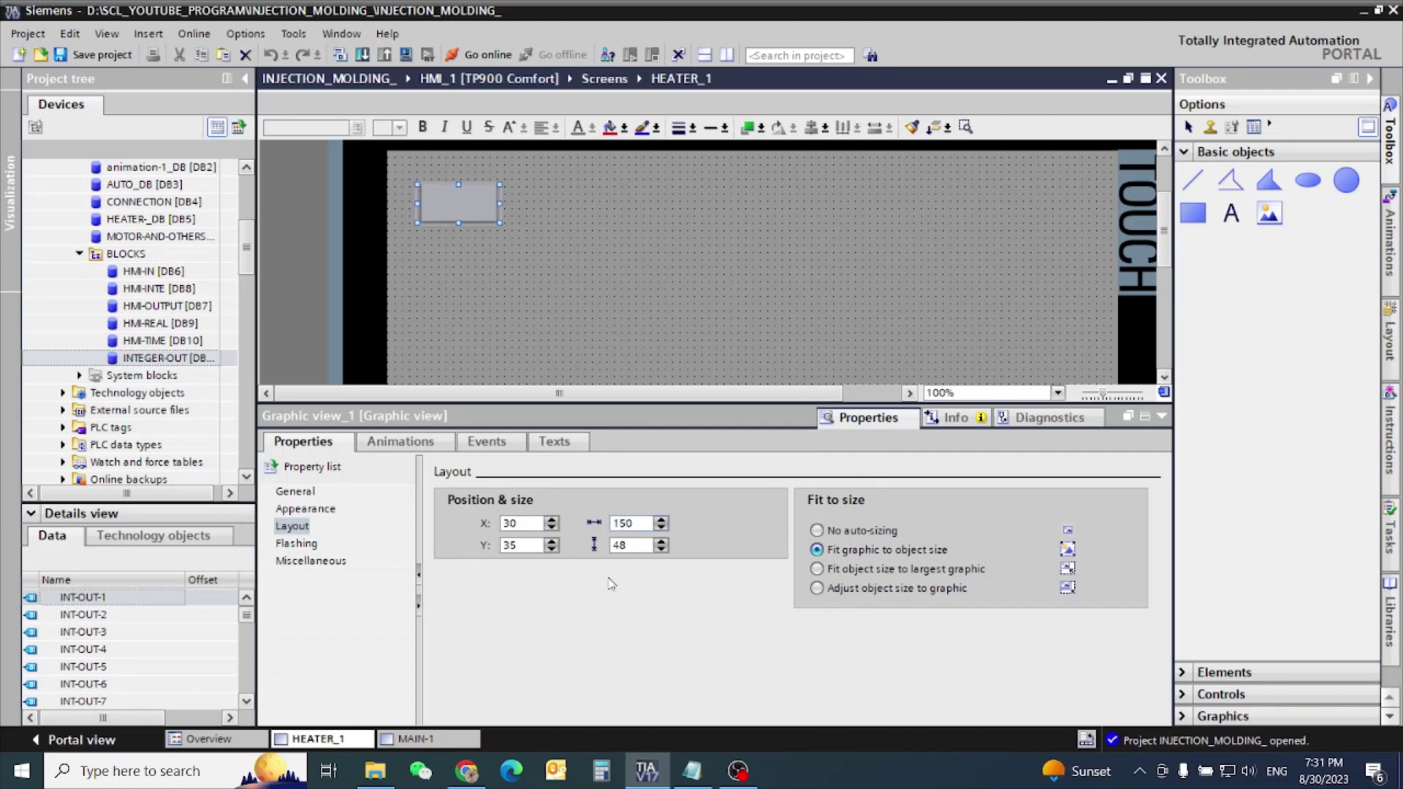
pyautogui.click(641, 545)
pyautogui.doubleClick(641, 545)
pyautogui.write('4')
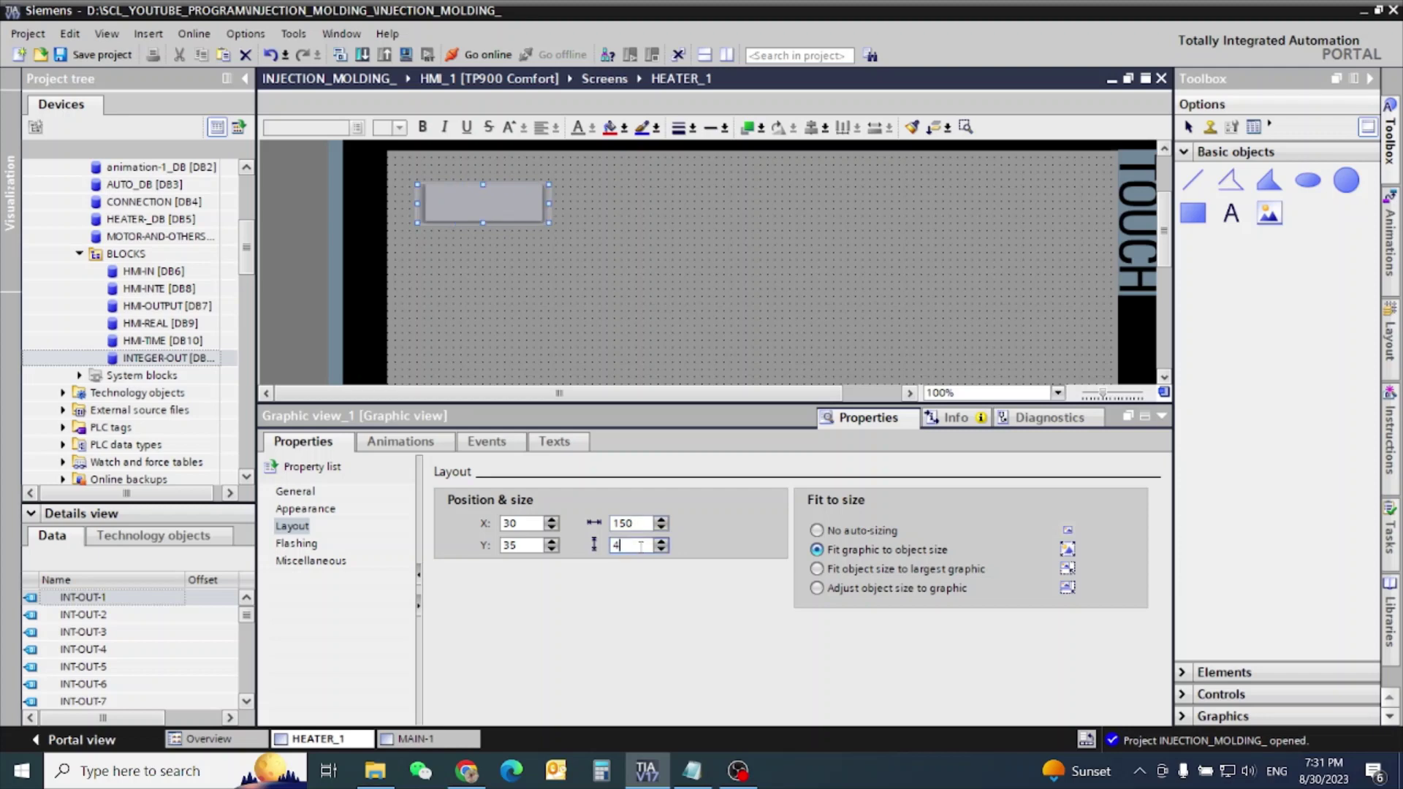
pyautogui.press('BackSpace')
pyautogui.write('390')
pyautogui.press('Return')
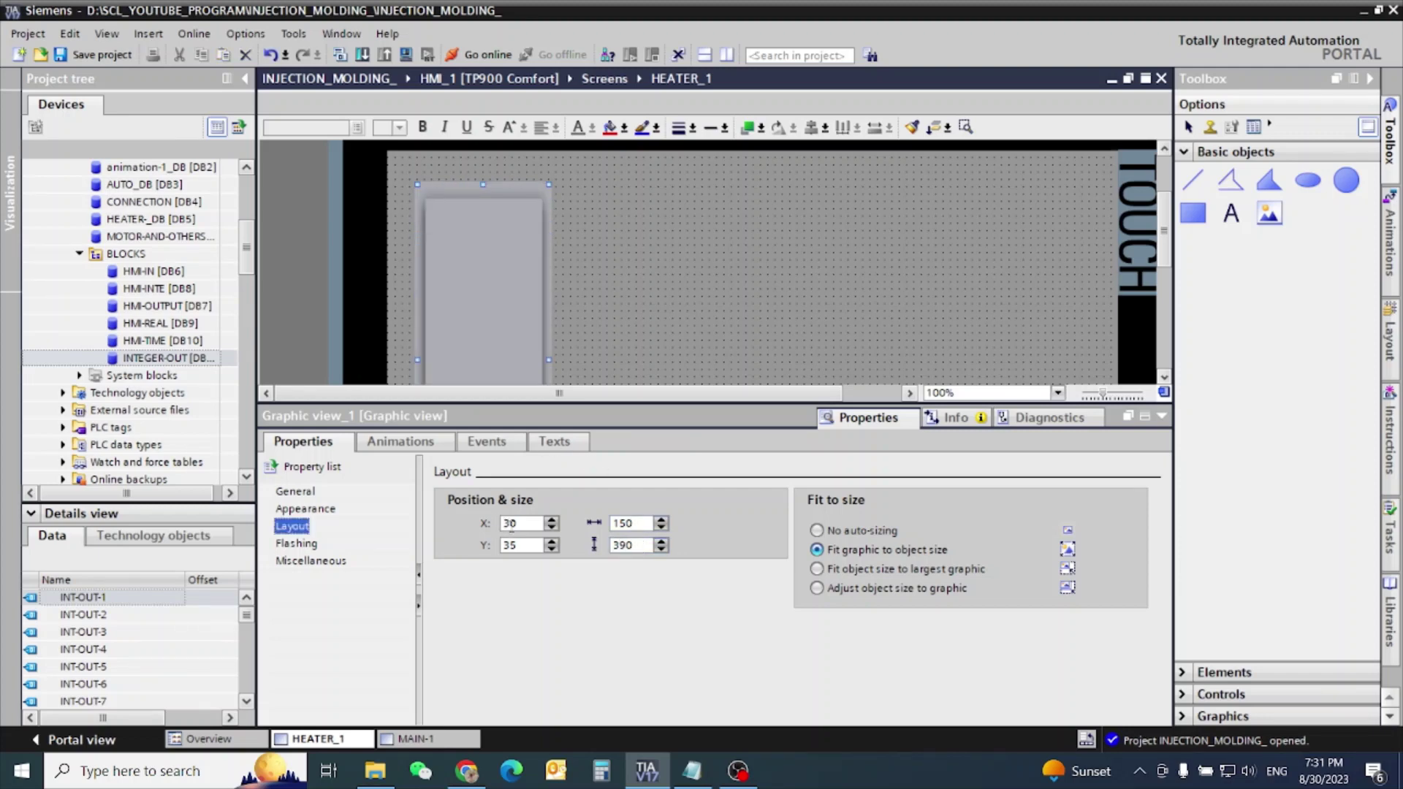
# - Move the graphic view to position X 6, Y 6
pyautogui.press('Tab')
pyautogui.write('6')
pyautogui.press('Tab')
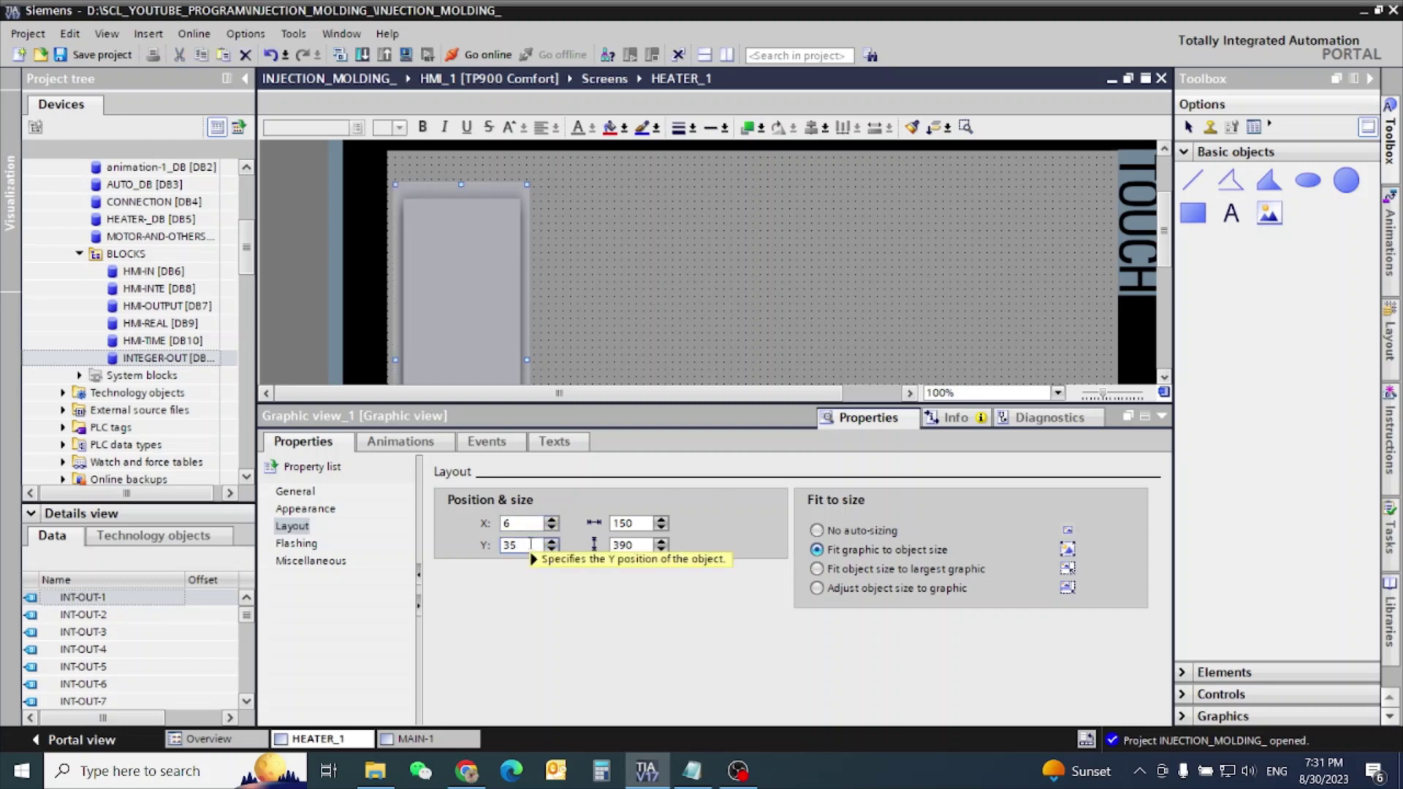
pyautogui.write('3')
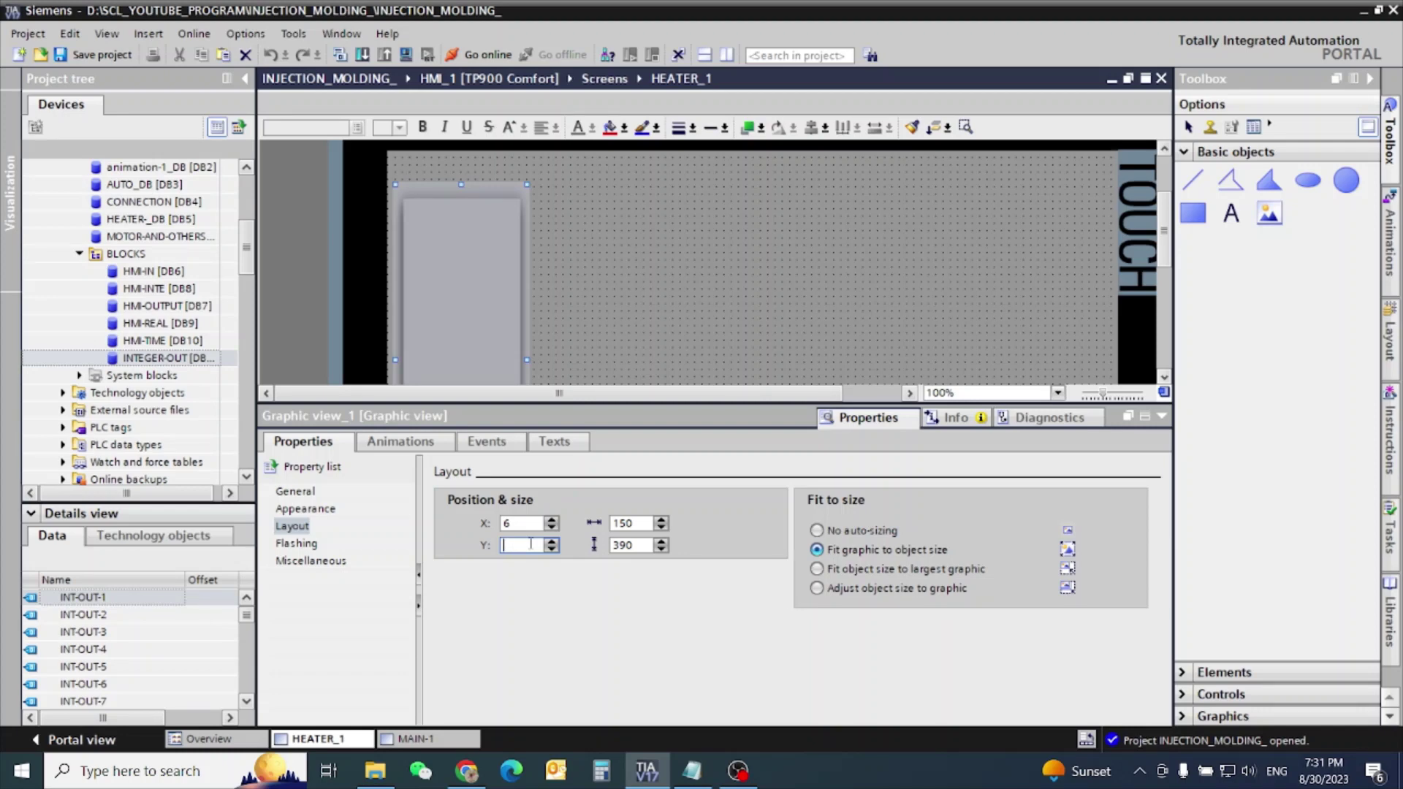
pyautogui.write('6')
pyautogui.press('Return')
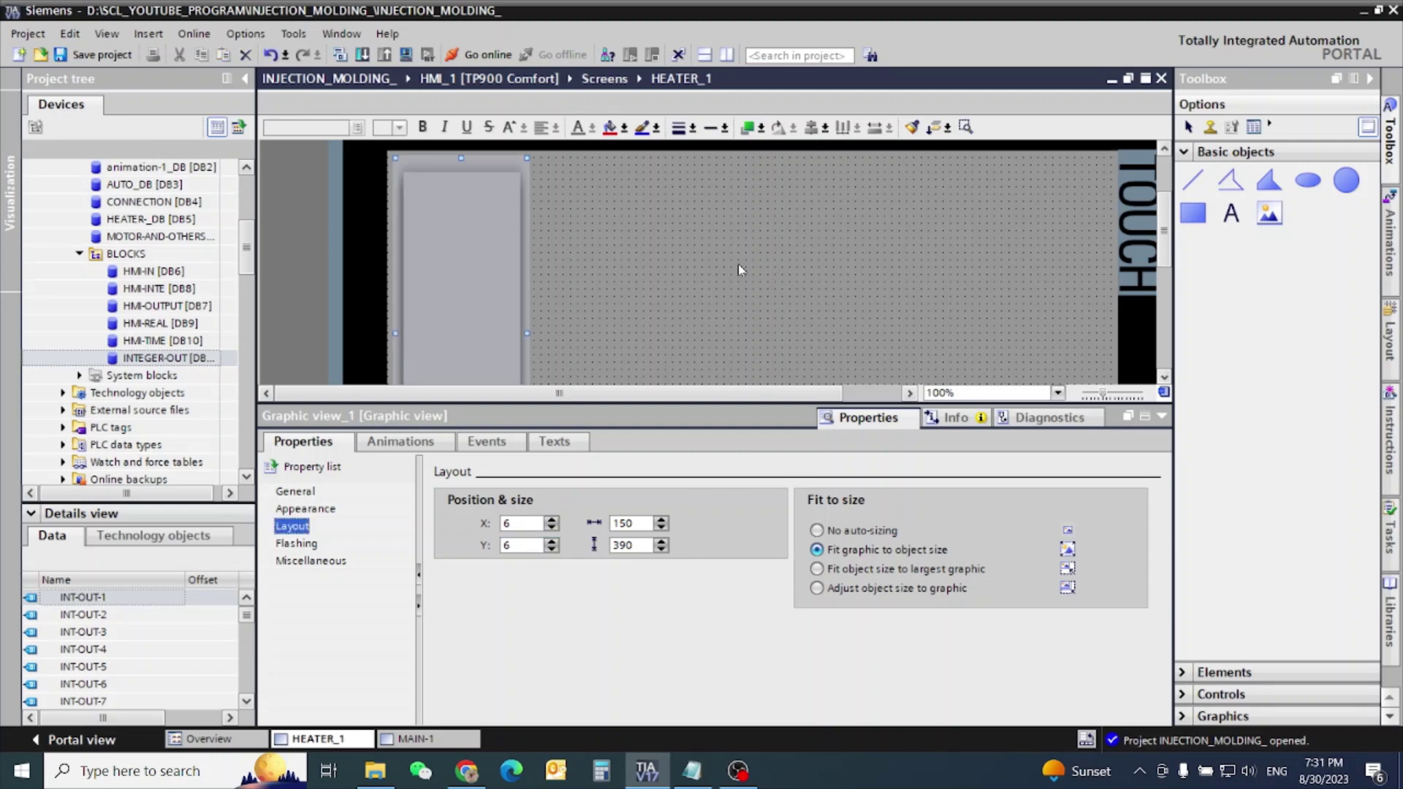
# - Add a text field to the HEATER_1 screen at about X 359, Y 67 and set its text color to black (0, 0, 0)
pyautogui.click(772, 261)
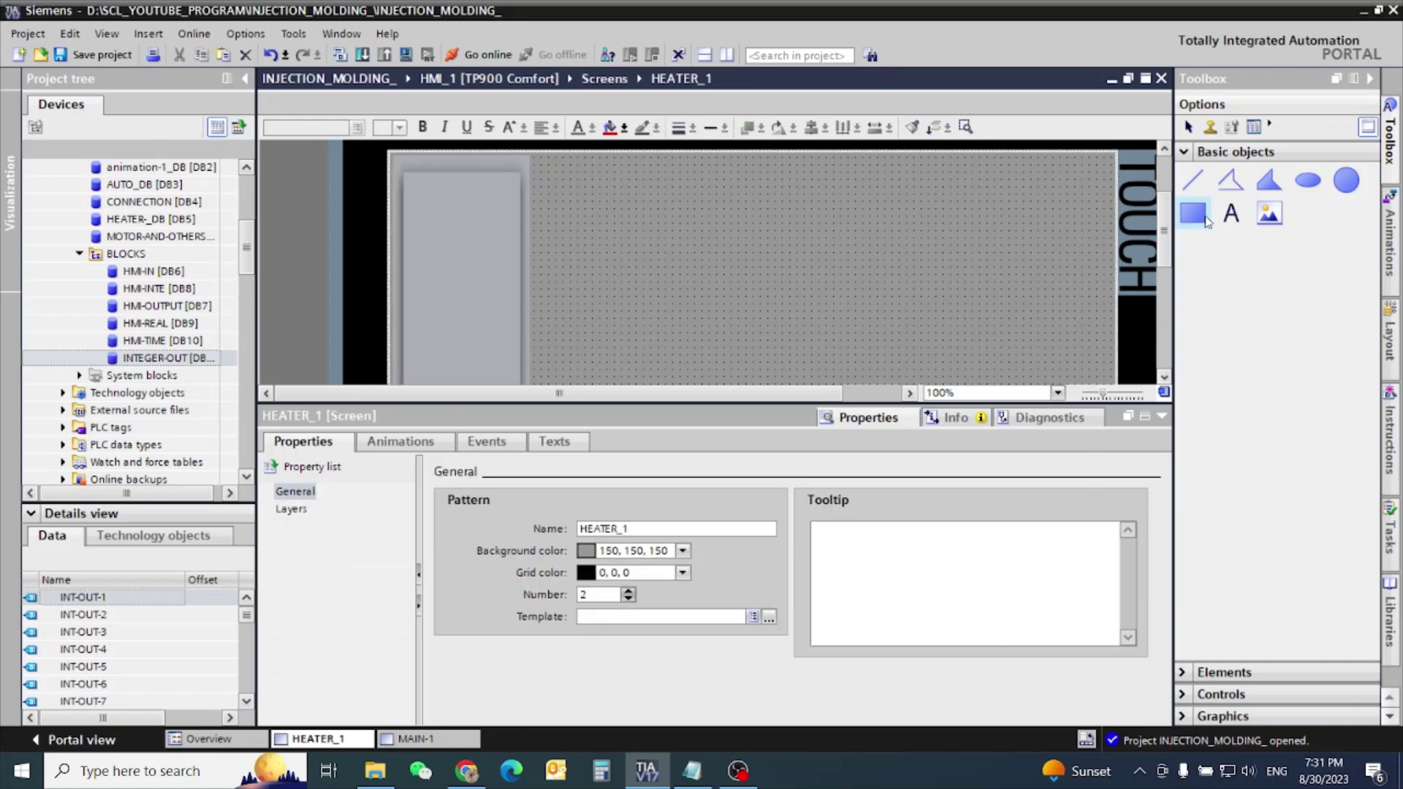
pyautogui.click(1231, 214)
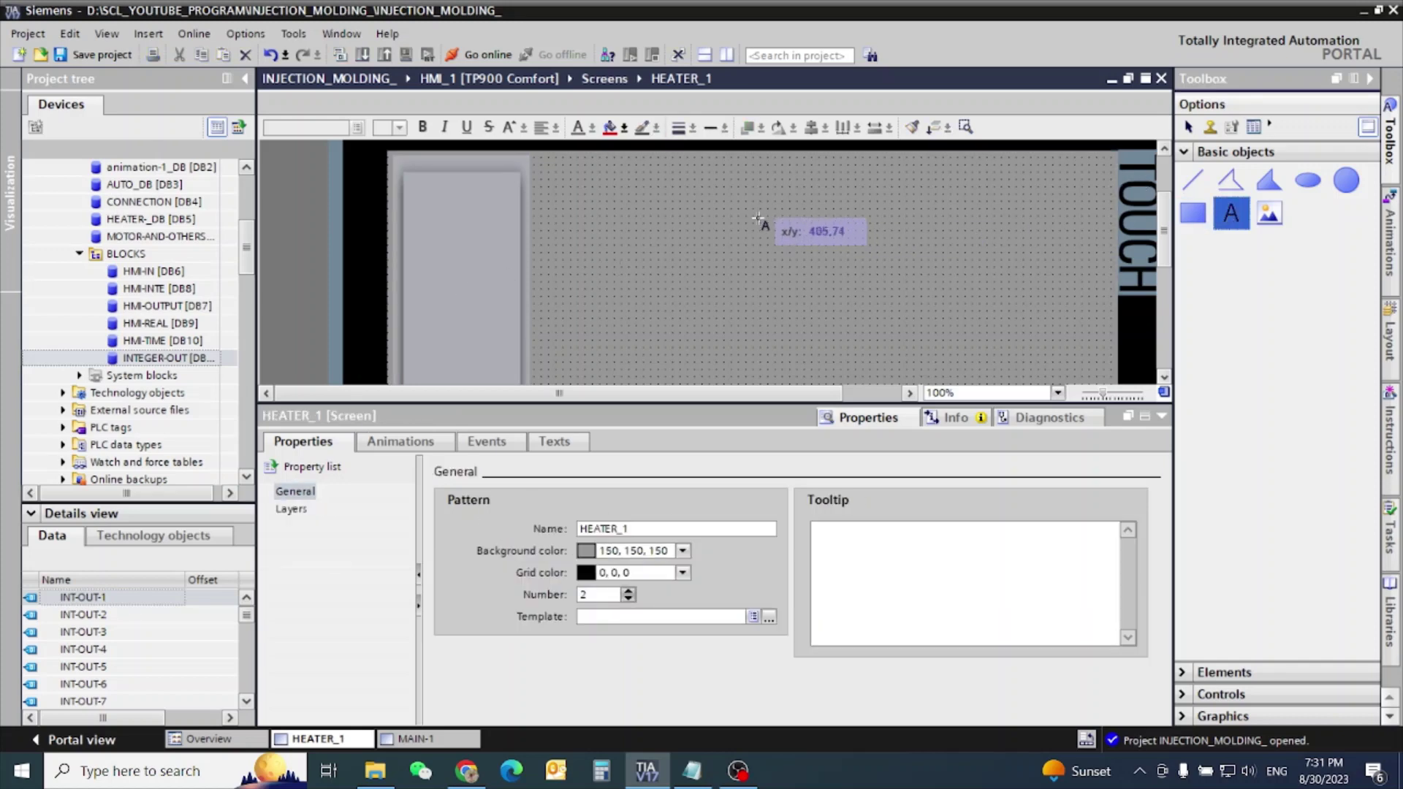
pyautogui.click(720, 214)
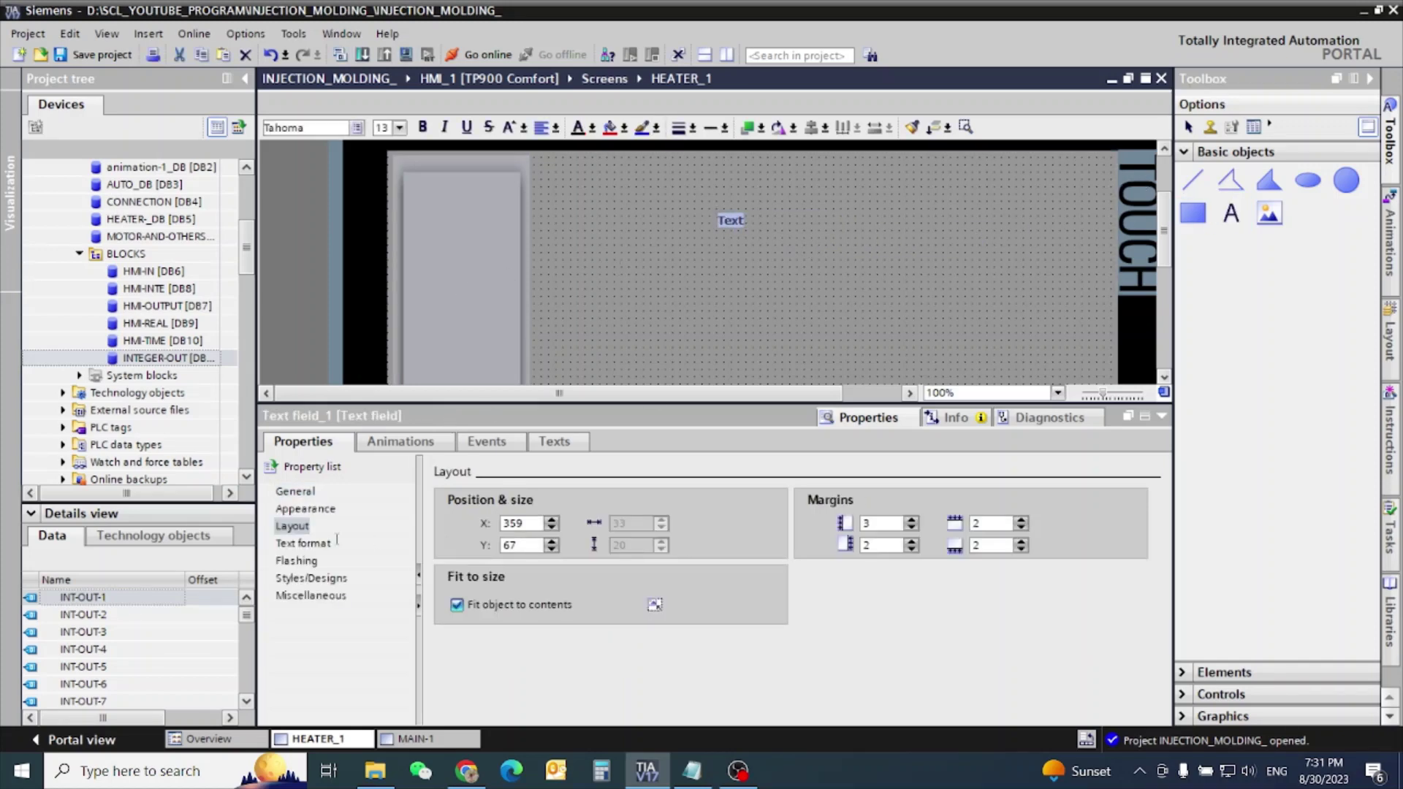
pyautogui.click(295, 510)
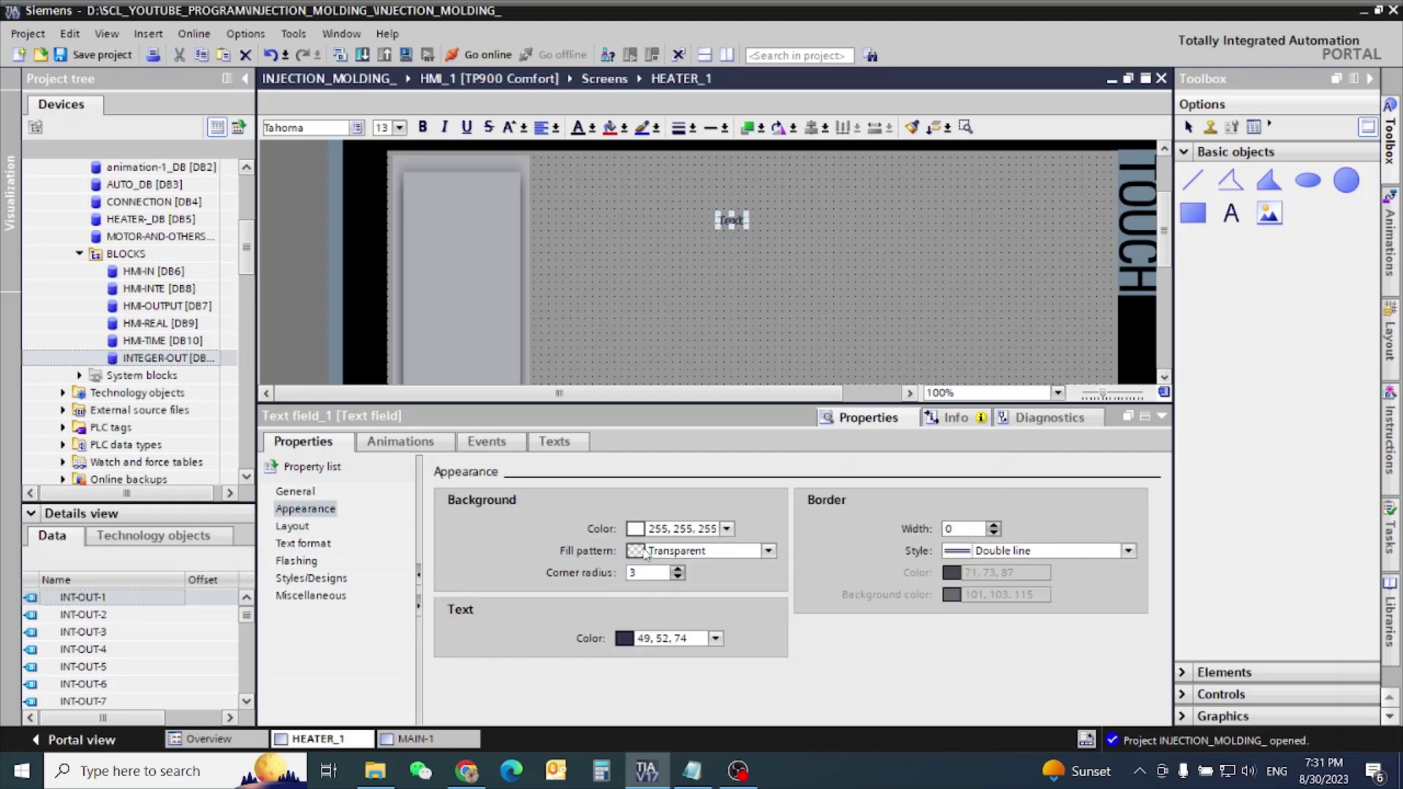
pyautogui.click(715, 637)
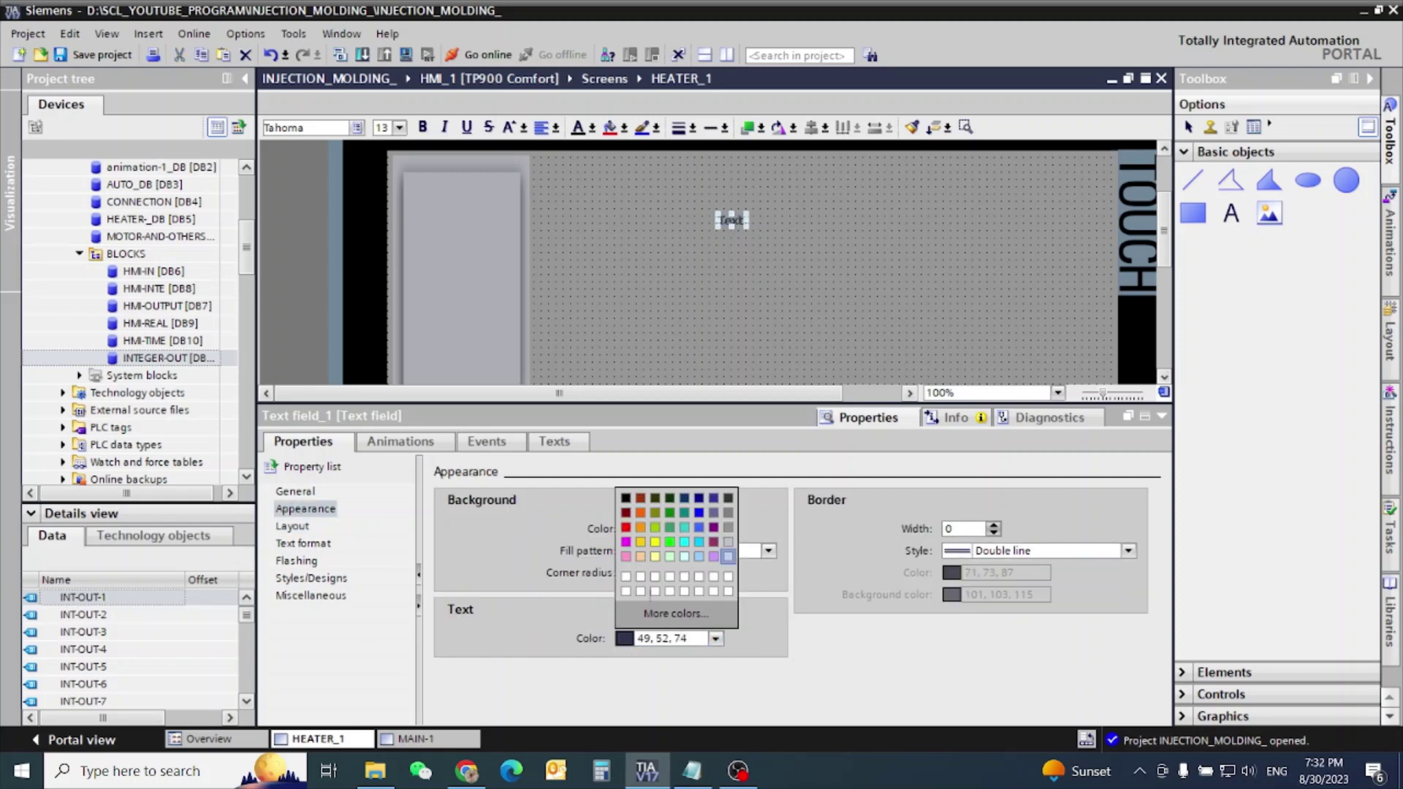
pyautogui.click(625, 498)
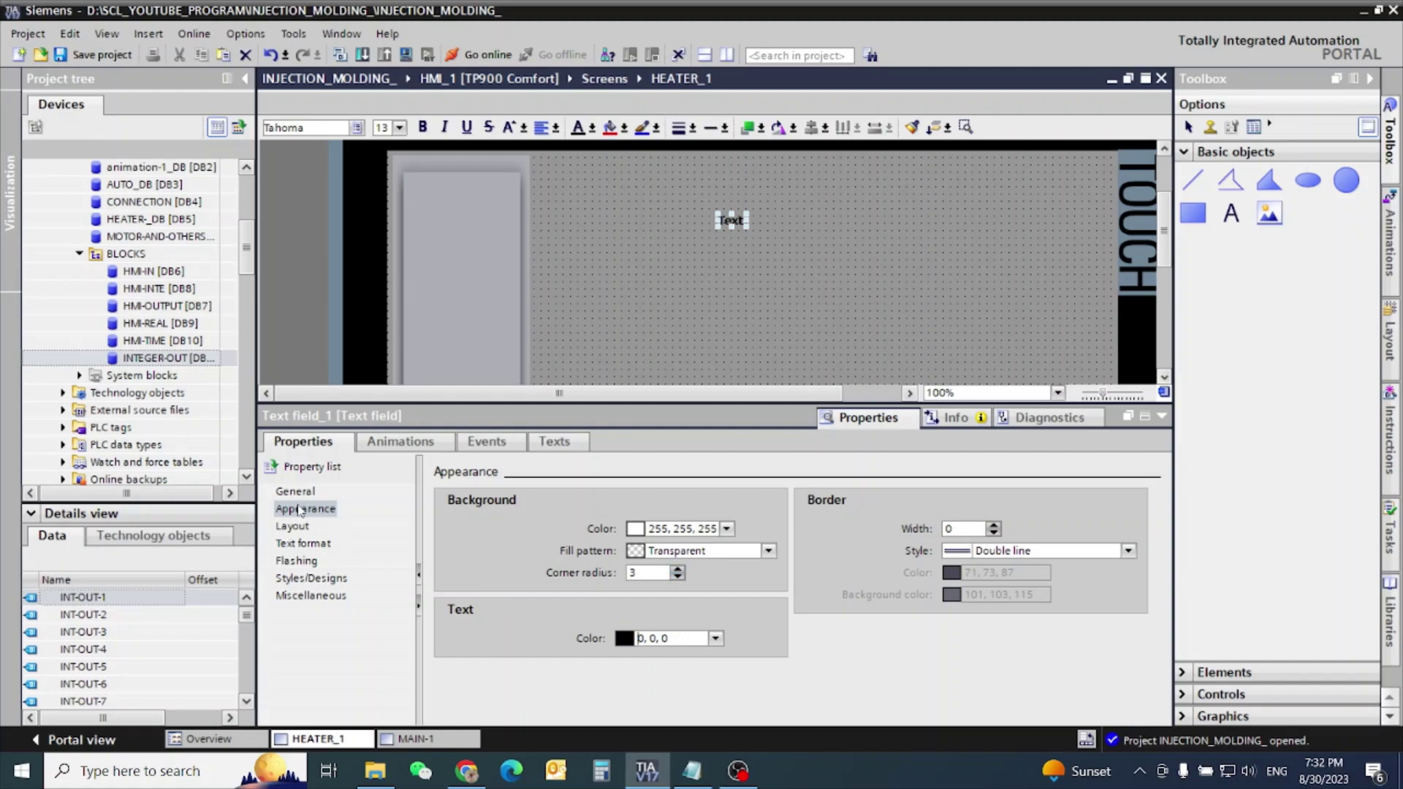
# - Turn off fitting the text field to its contents and change its text to "HEATER - 1"
pyautogui.click(304, 494)
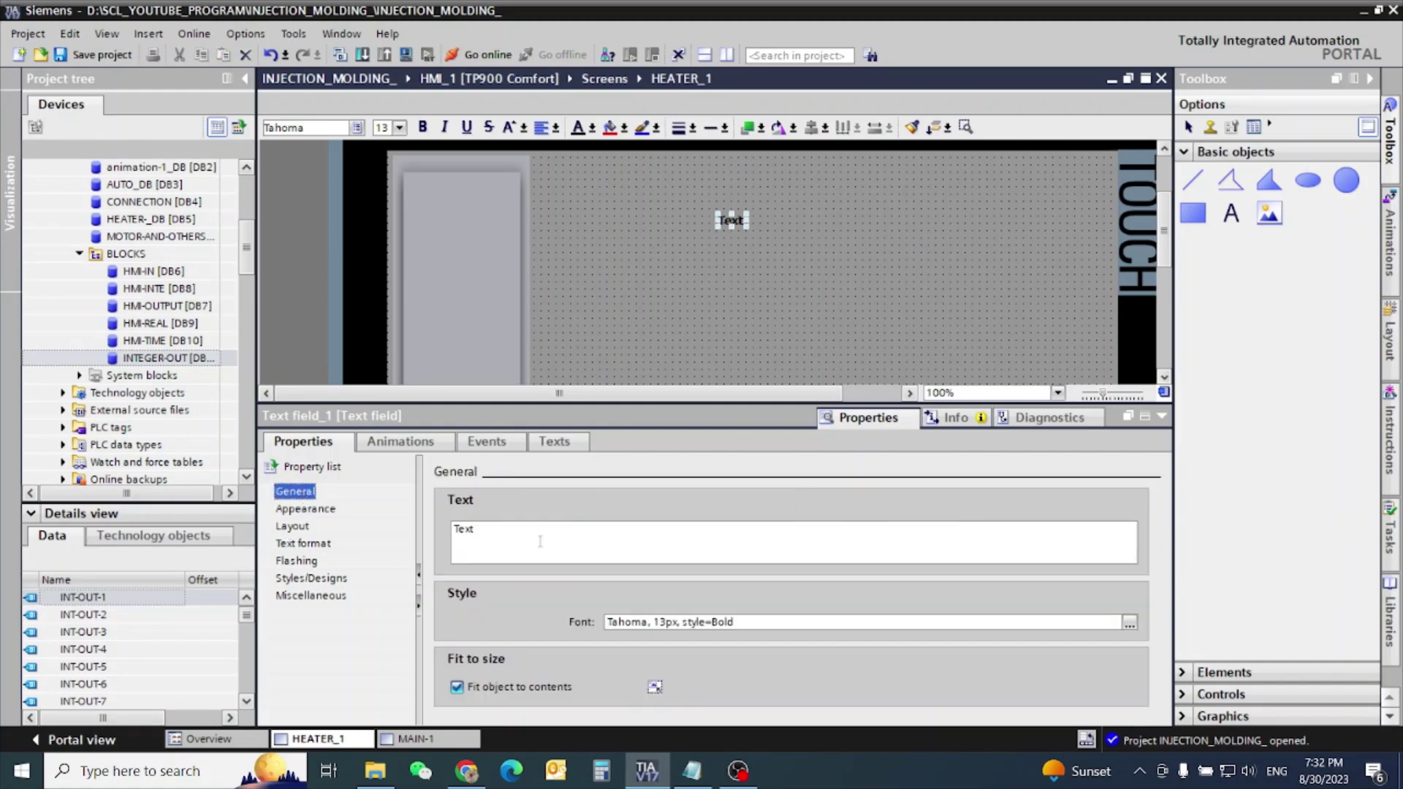
pyautogui.click(469, 687)
pyautogui.click(292, 527)
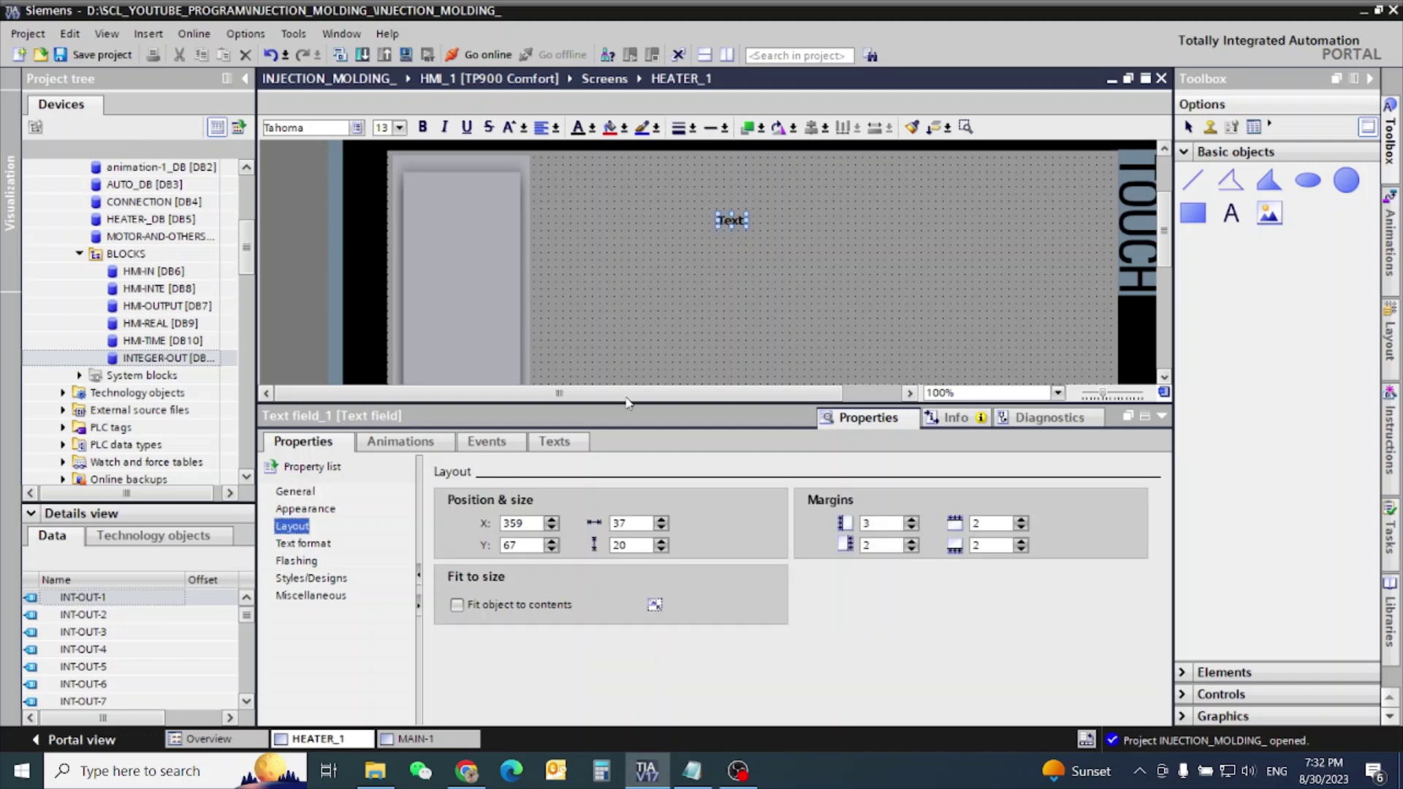
pyautogui.doubleClick(737, 217)
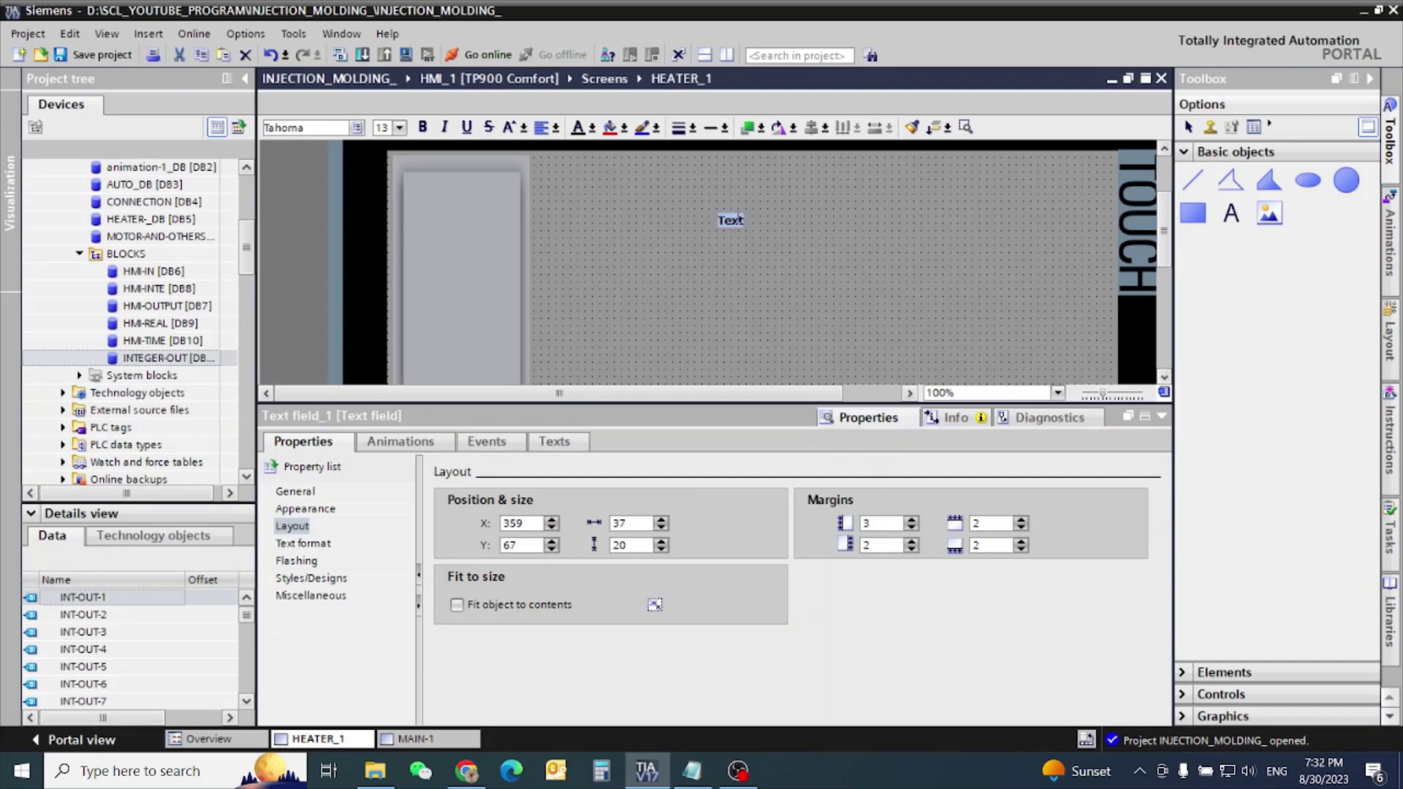
pyautogui.press('BackSpace')
pyautogui.write('HEATER')
pyautogui.click(737, 224)
# - Set the HEATER - 1 text field's width to 125 and its height to 18
pyautogui.doubleClick(619, 523)
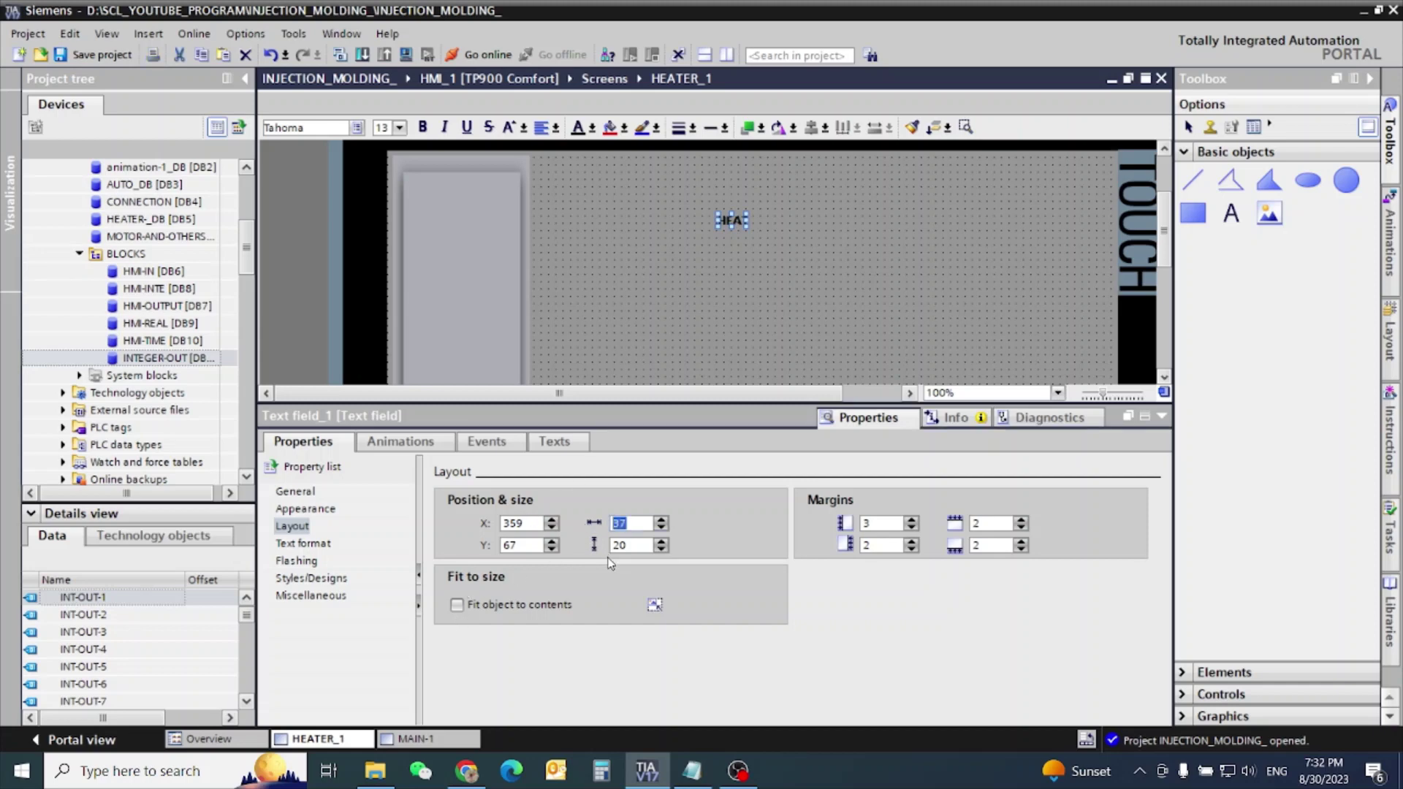
pyautogui.write('125')
pyautogui.press('Return')
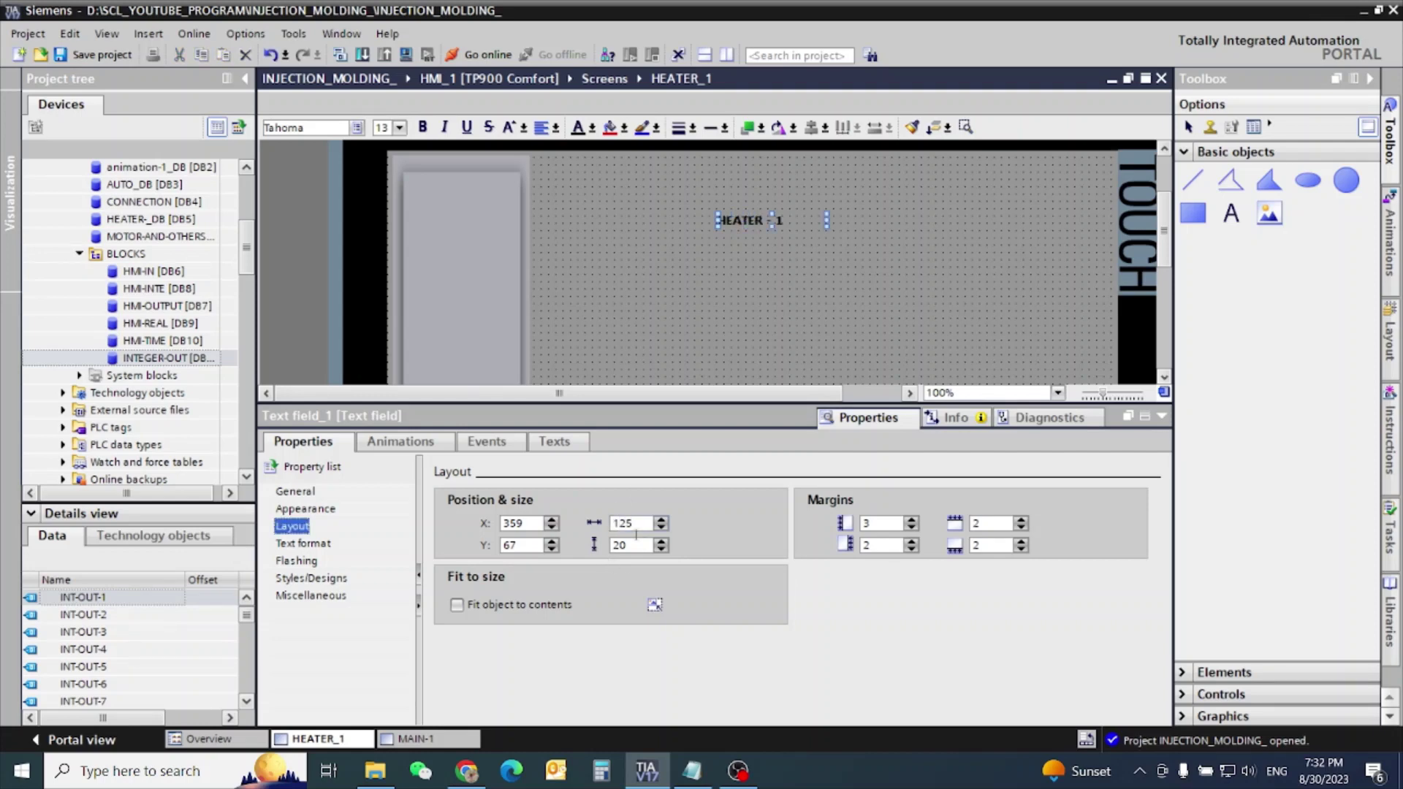
pyautogui.click(639, 546)
pyautogui.press('BackSpace')
pyautogui.press('BackSpace')
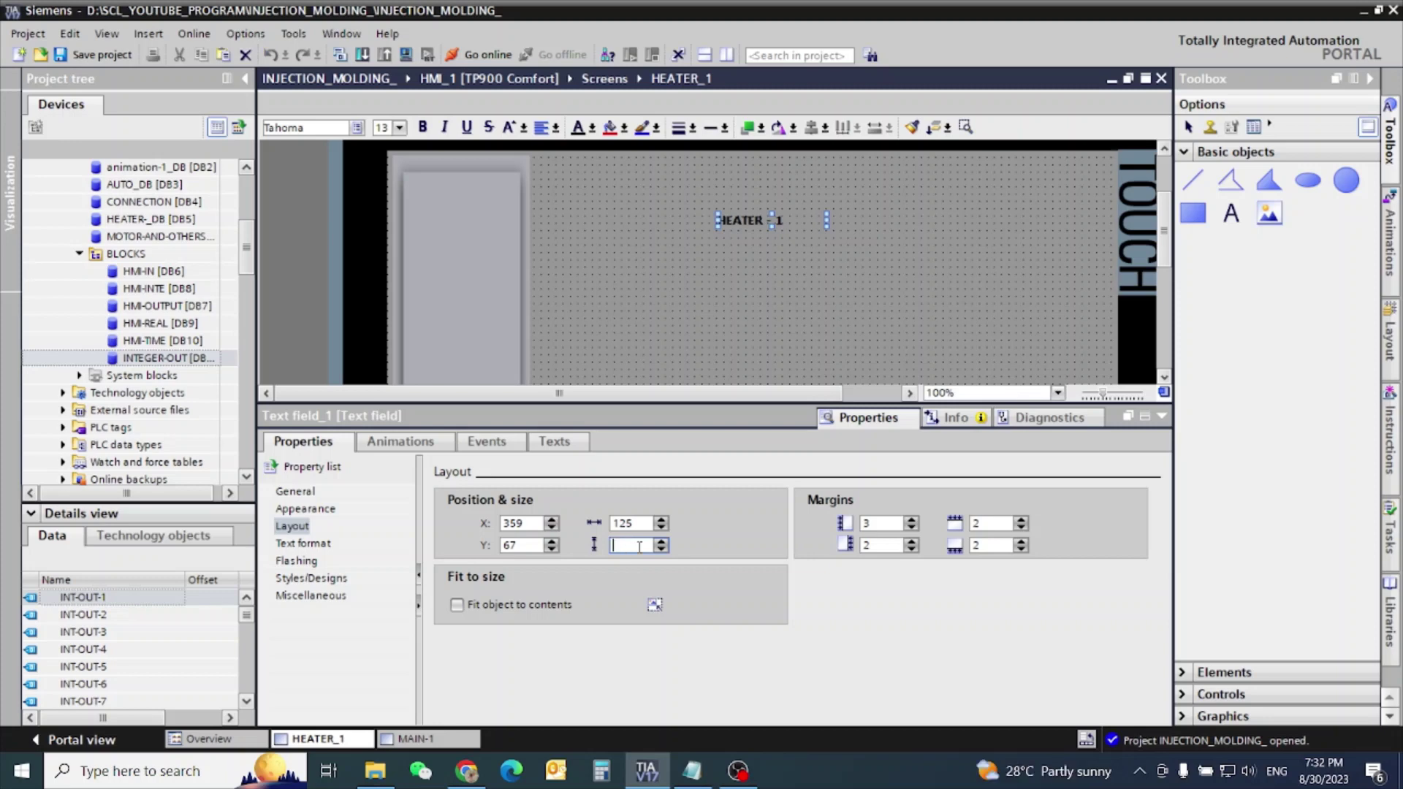
pyautogui.write('18')
pyautogui.press('Return')
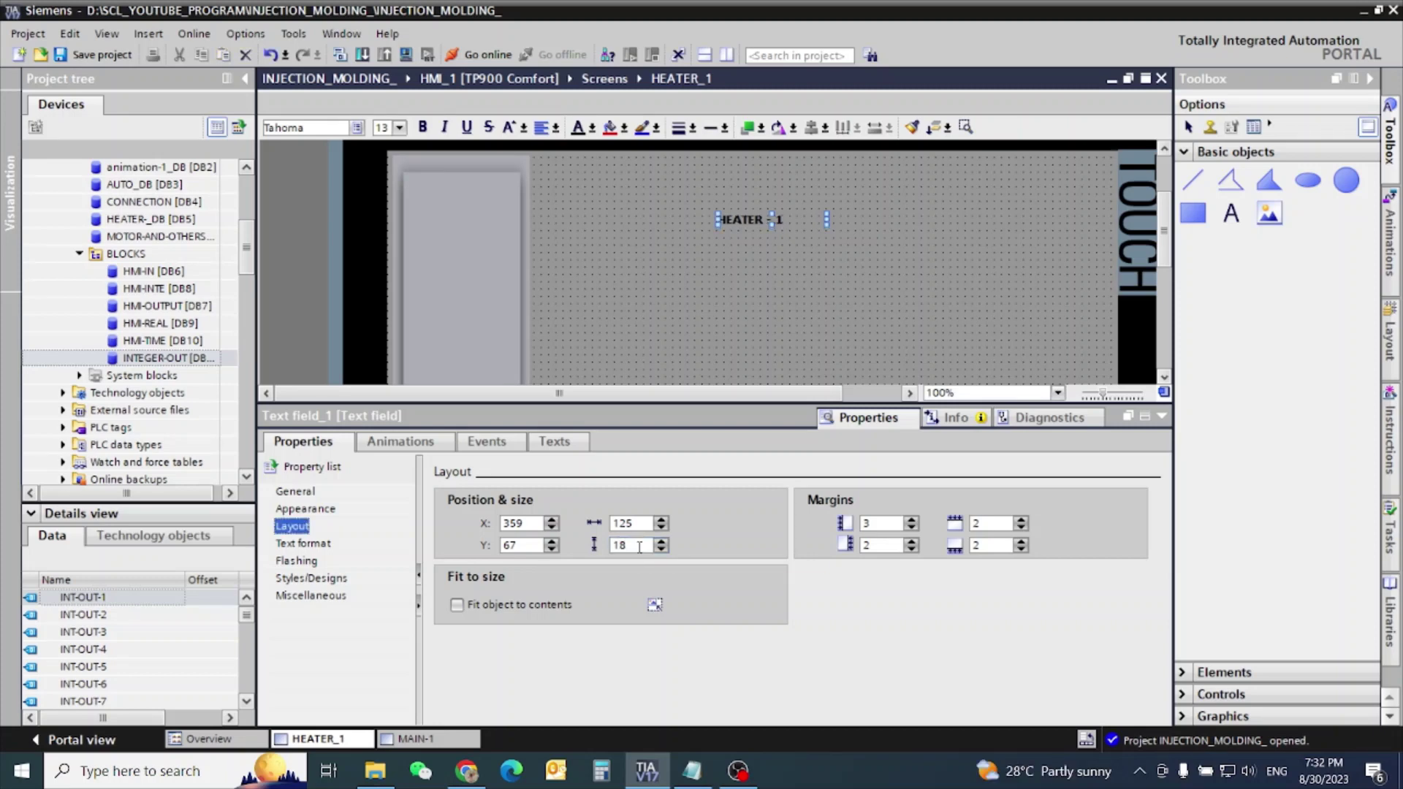
# - Set the horizontal alignment of the HEATER - 1 text field to Centered
pyautogui.click(741, 215)
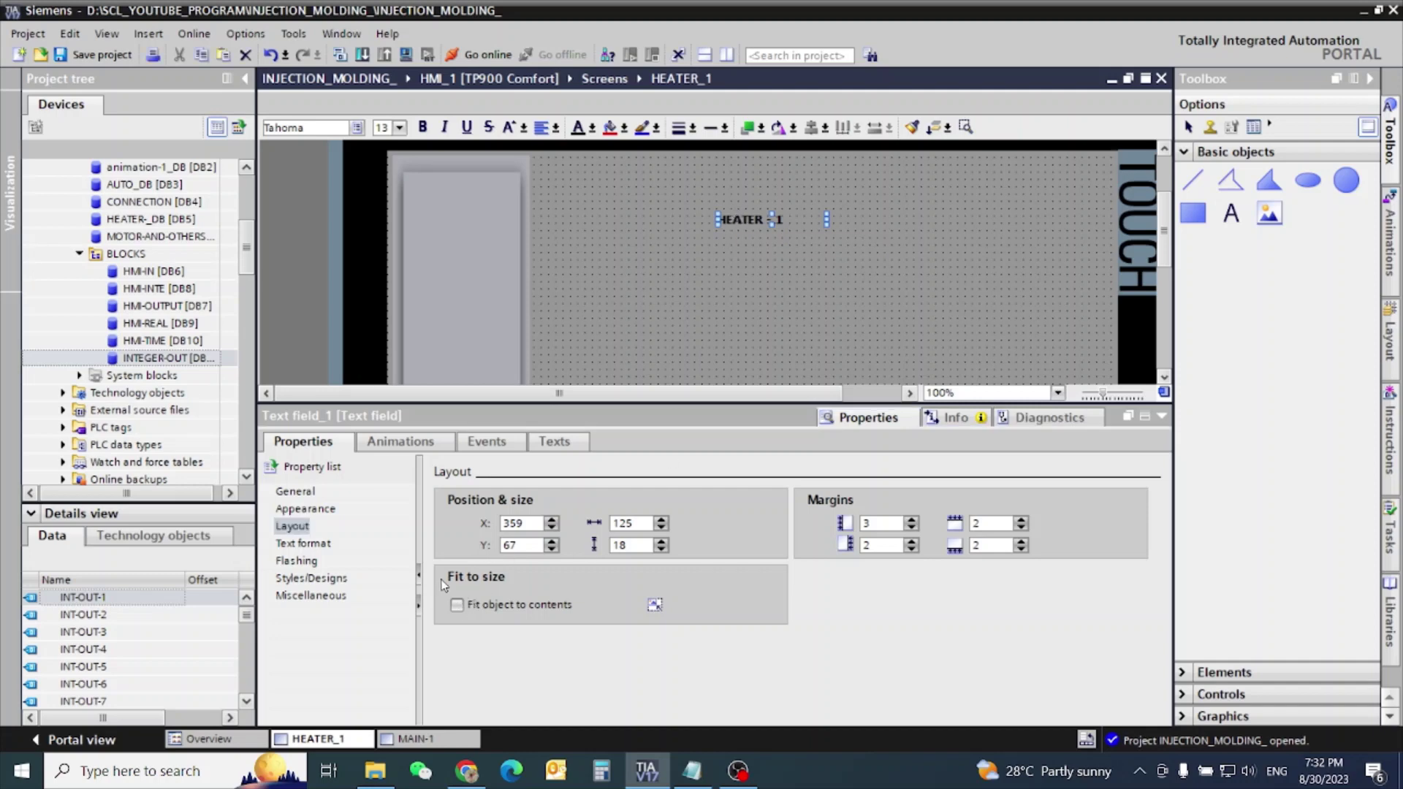
pyautogui.click(300, 544)
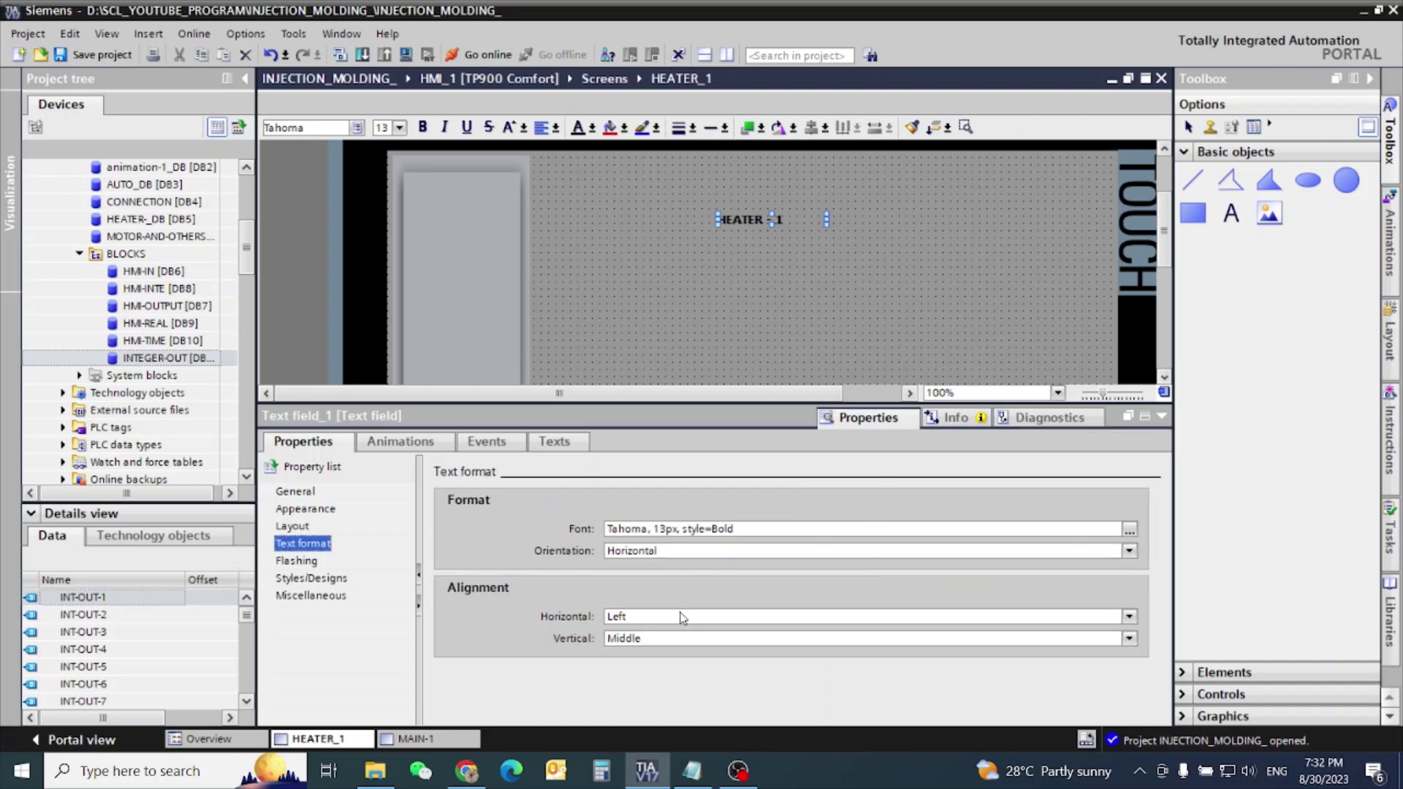
pyautogui.click(681, 618)
pyautogui.click(749, 559)
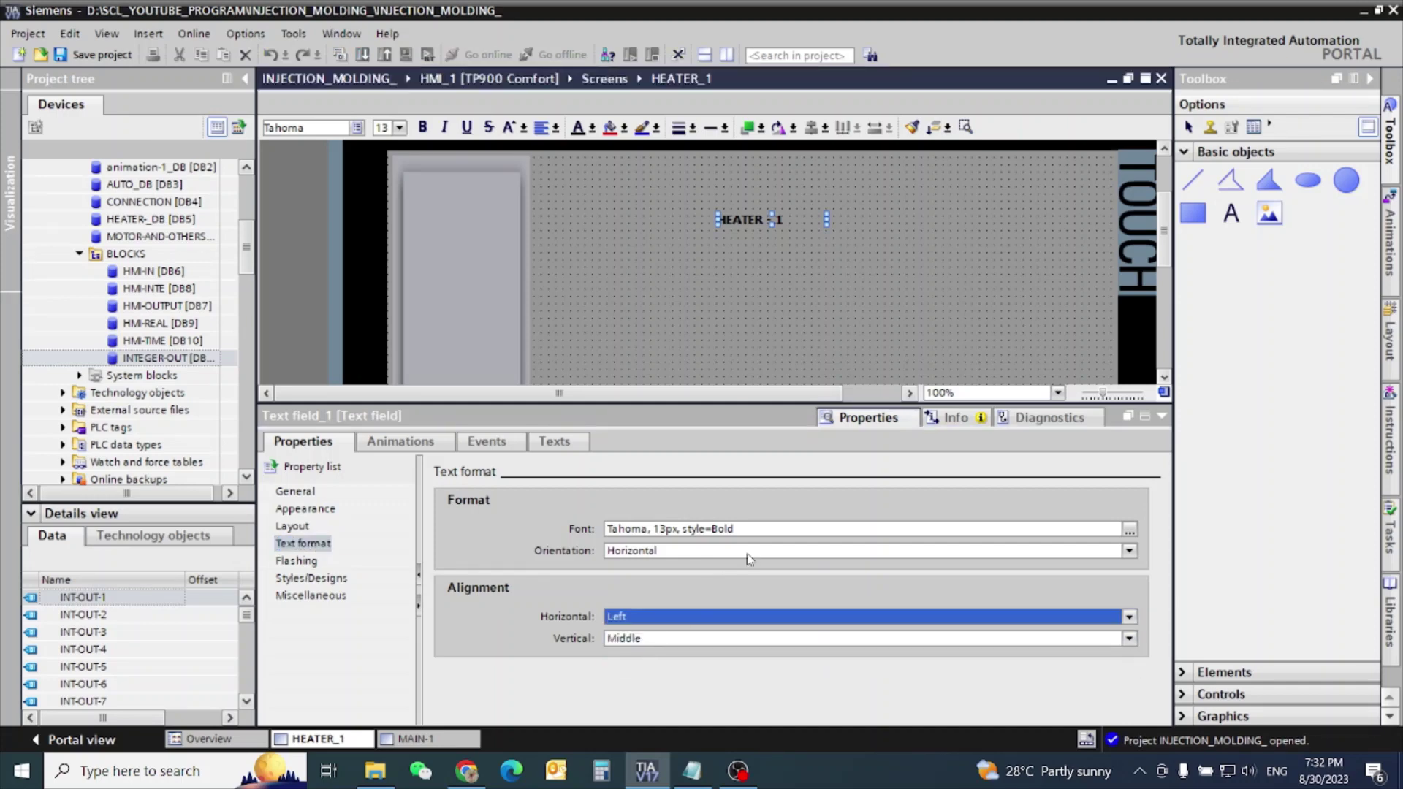
pyautogui.press('Down')
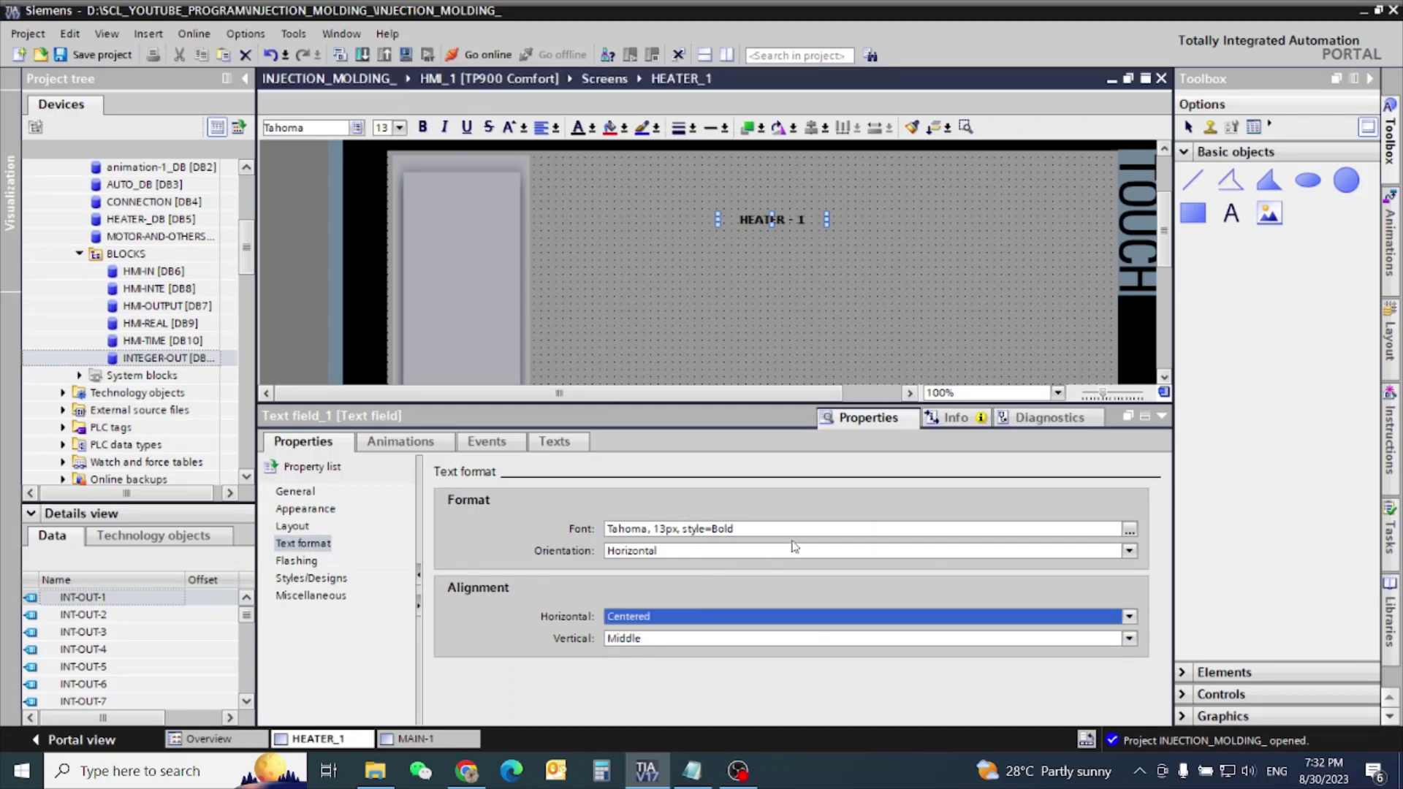
# - Set the HEATER - 1 text field's font size to 23 and check its orientation options
pyautogui.click(1130, 529)
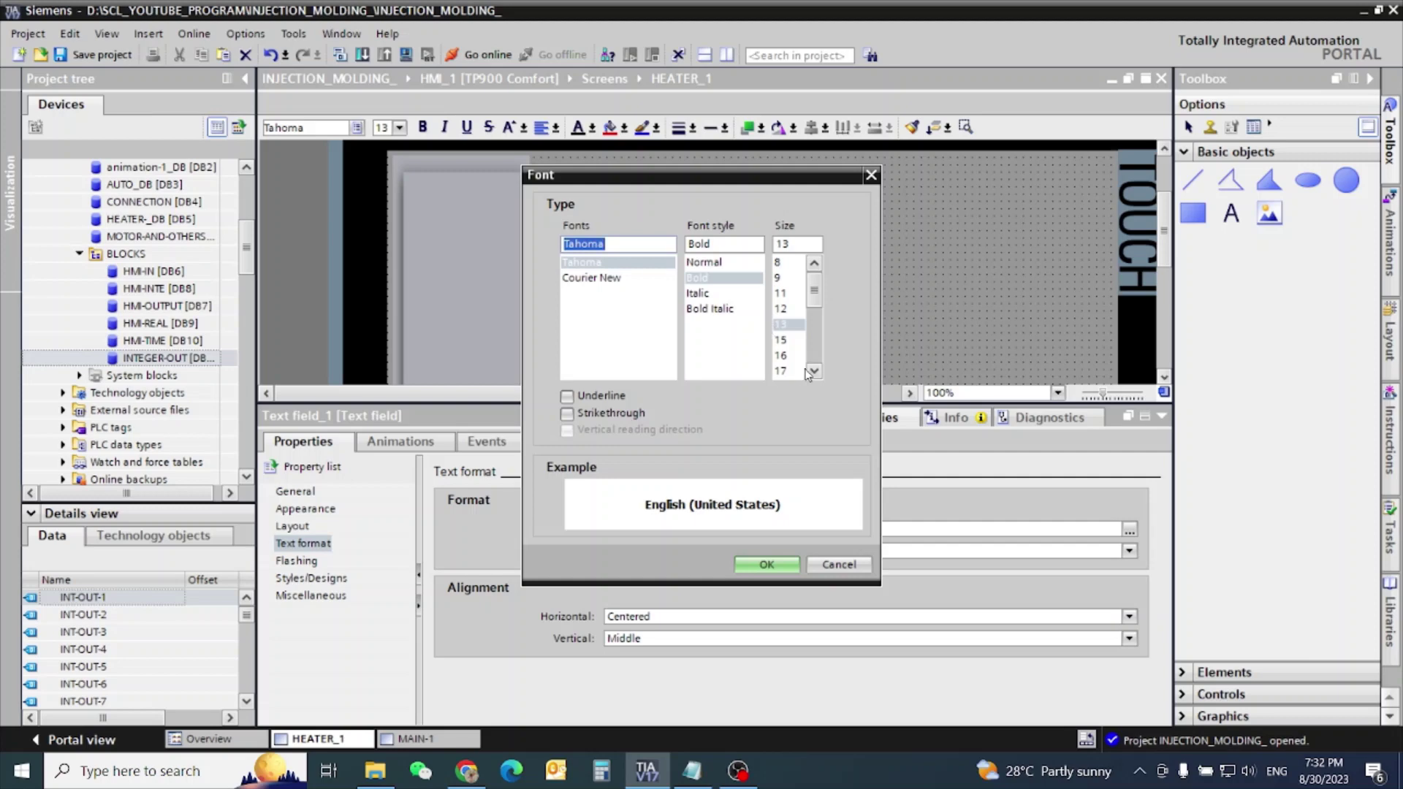
pyautogui.scroll(-2, 808, 374)
pyautogui.click(780, 356)
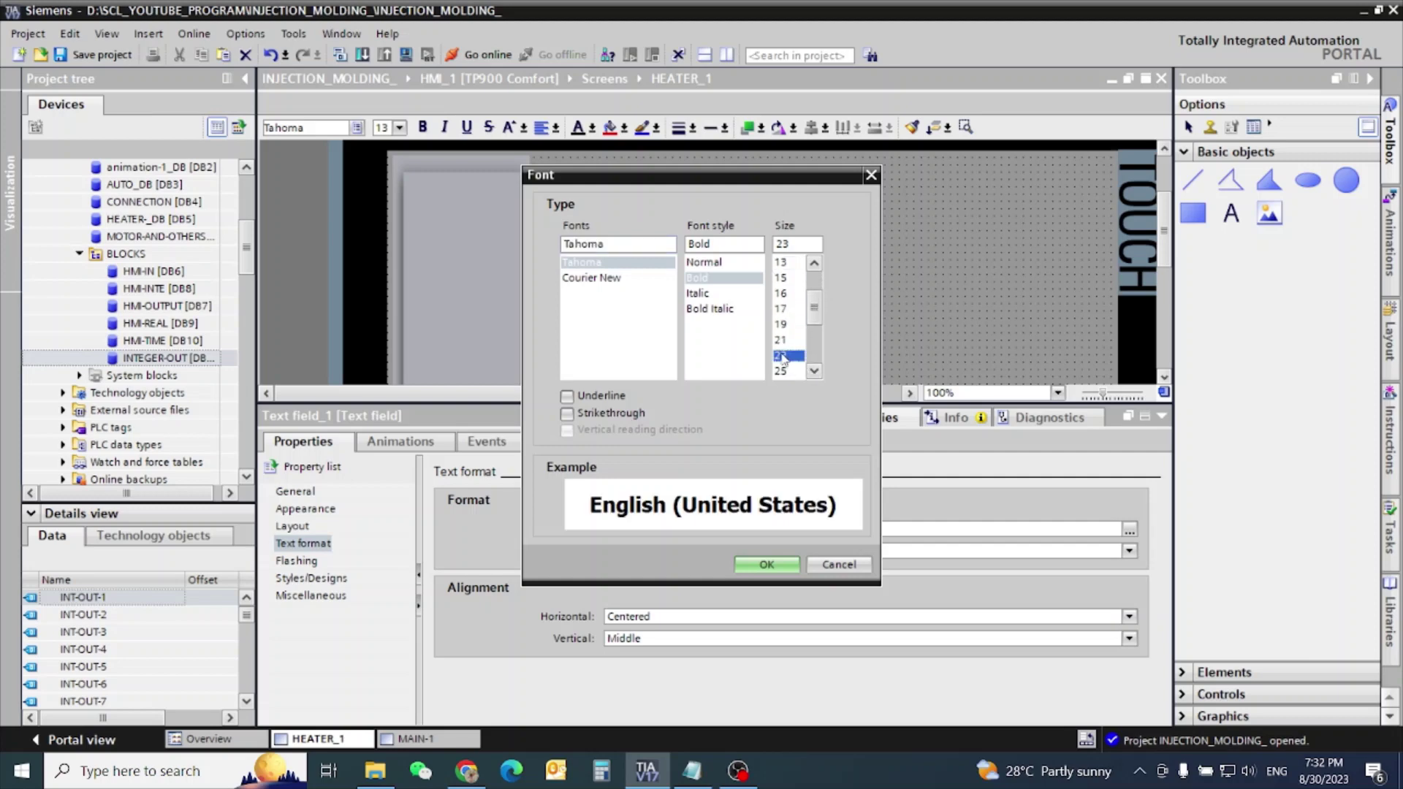
pyautogui.click(777, 567)
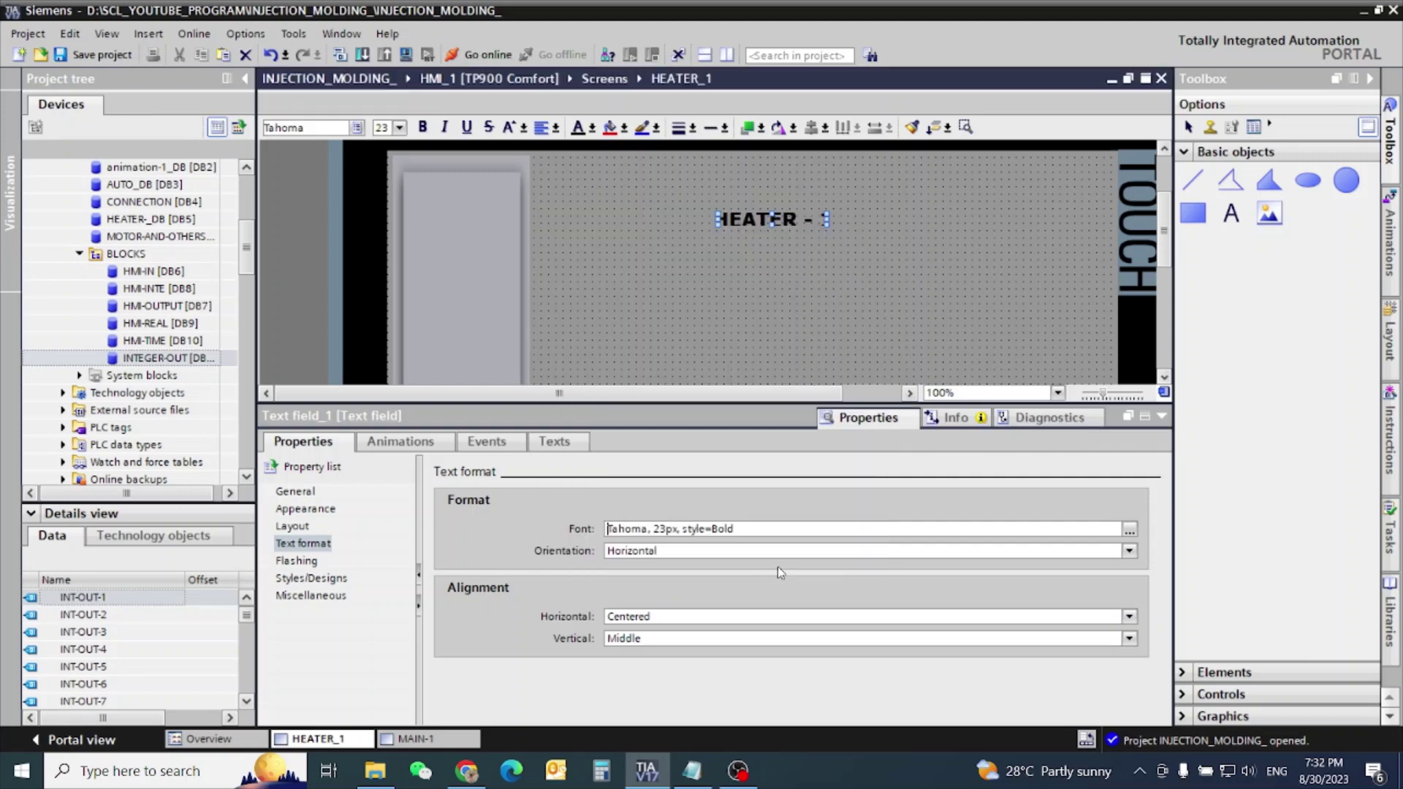
pyautogui.click(1129, 550)
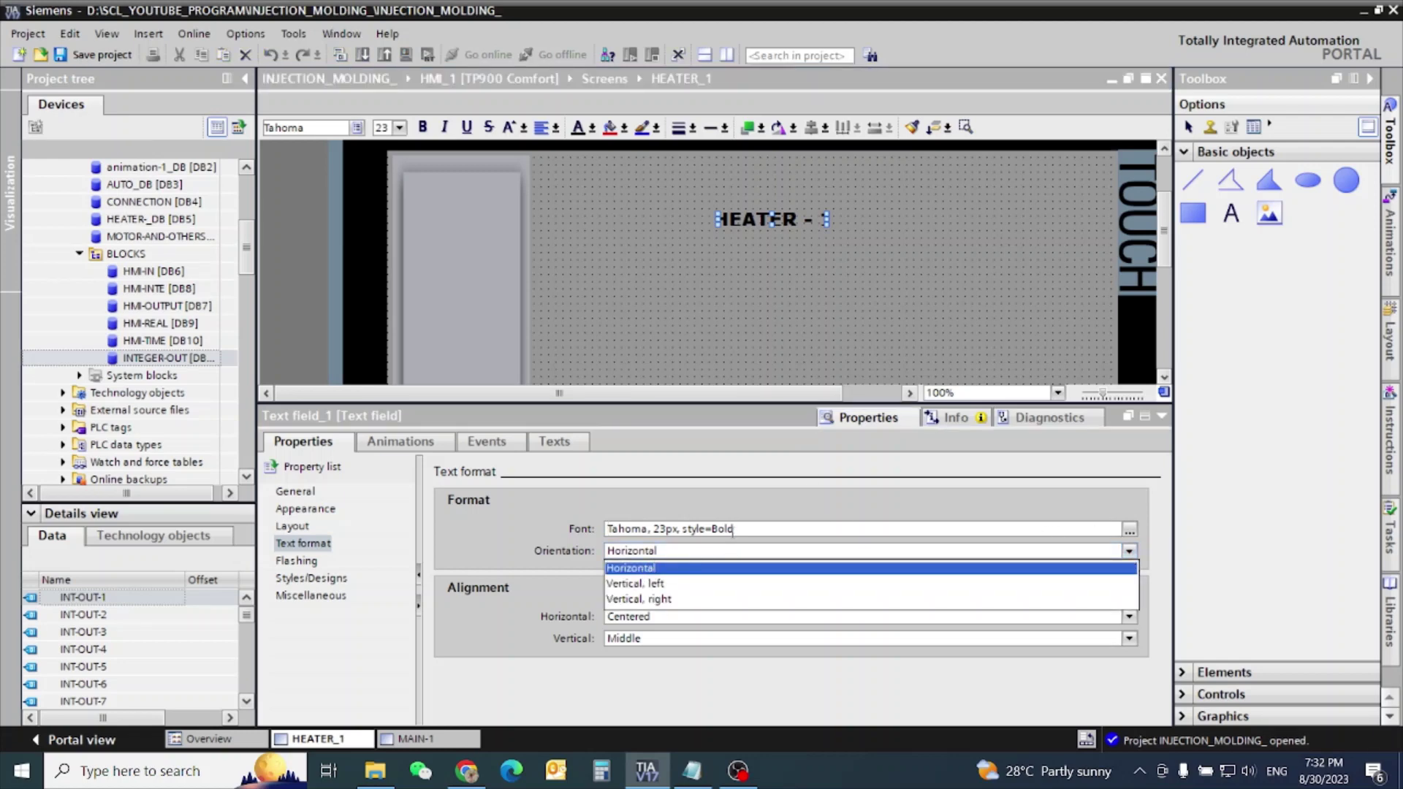
pyautogui.click(877, 550)
# - Set the HEATER - 1 text field's font to Tahoma Bold at size 19
pyautogui.click(1129, 529)
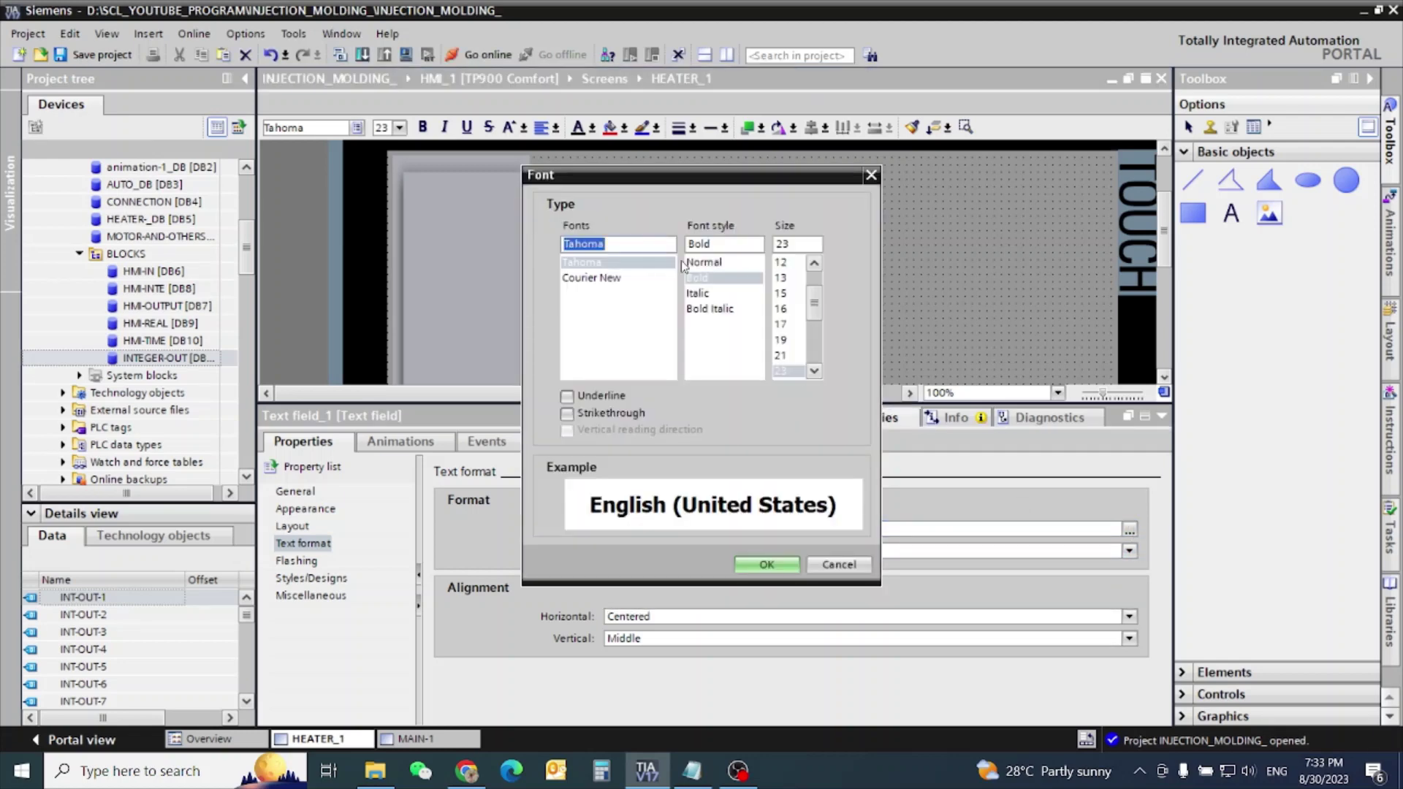
pyautogui.click(790, 344)
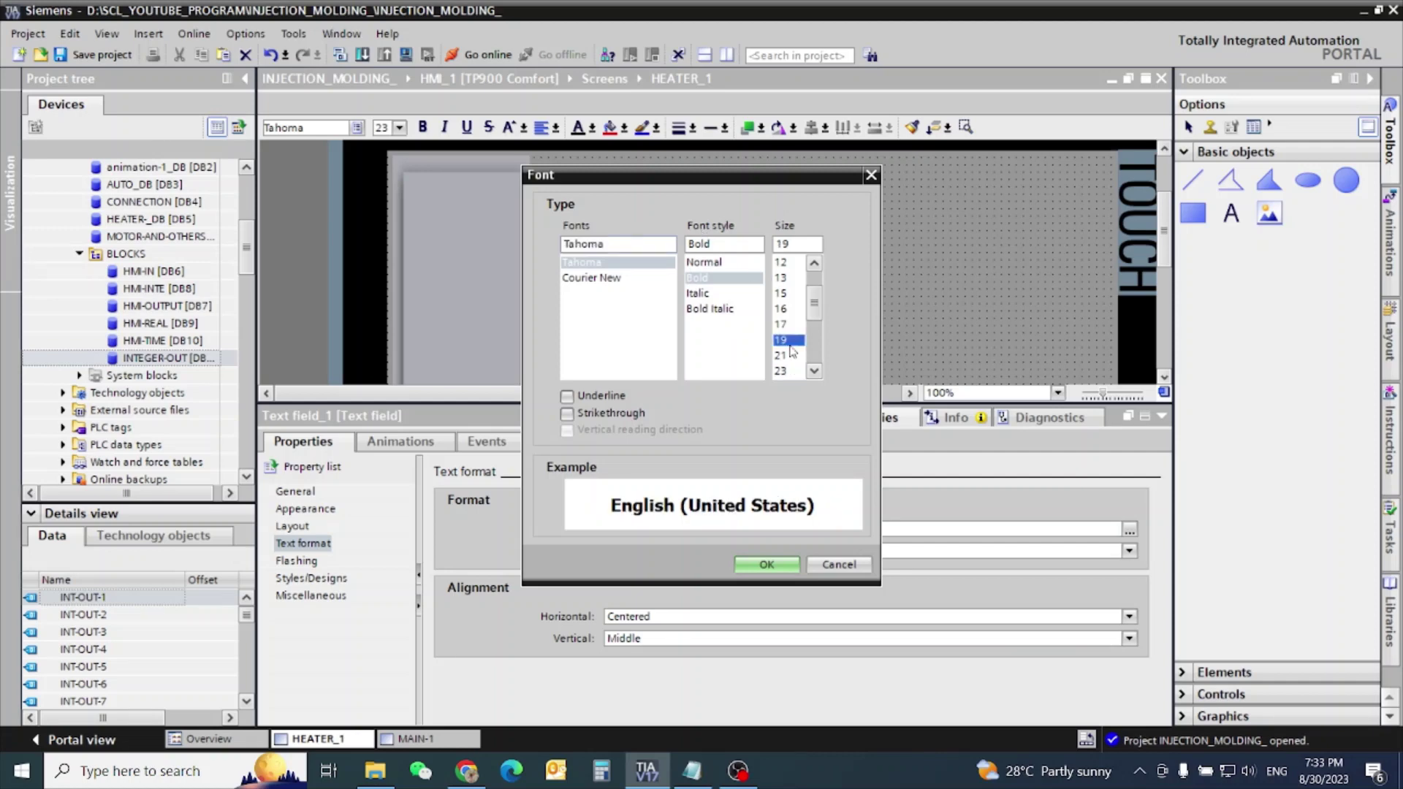
pyautogui.click(759, 564)
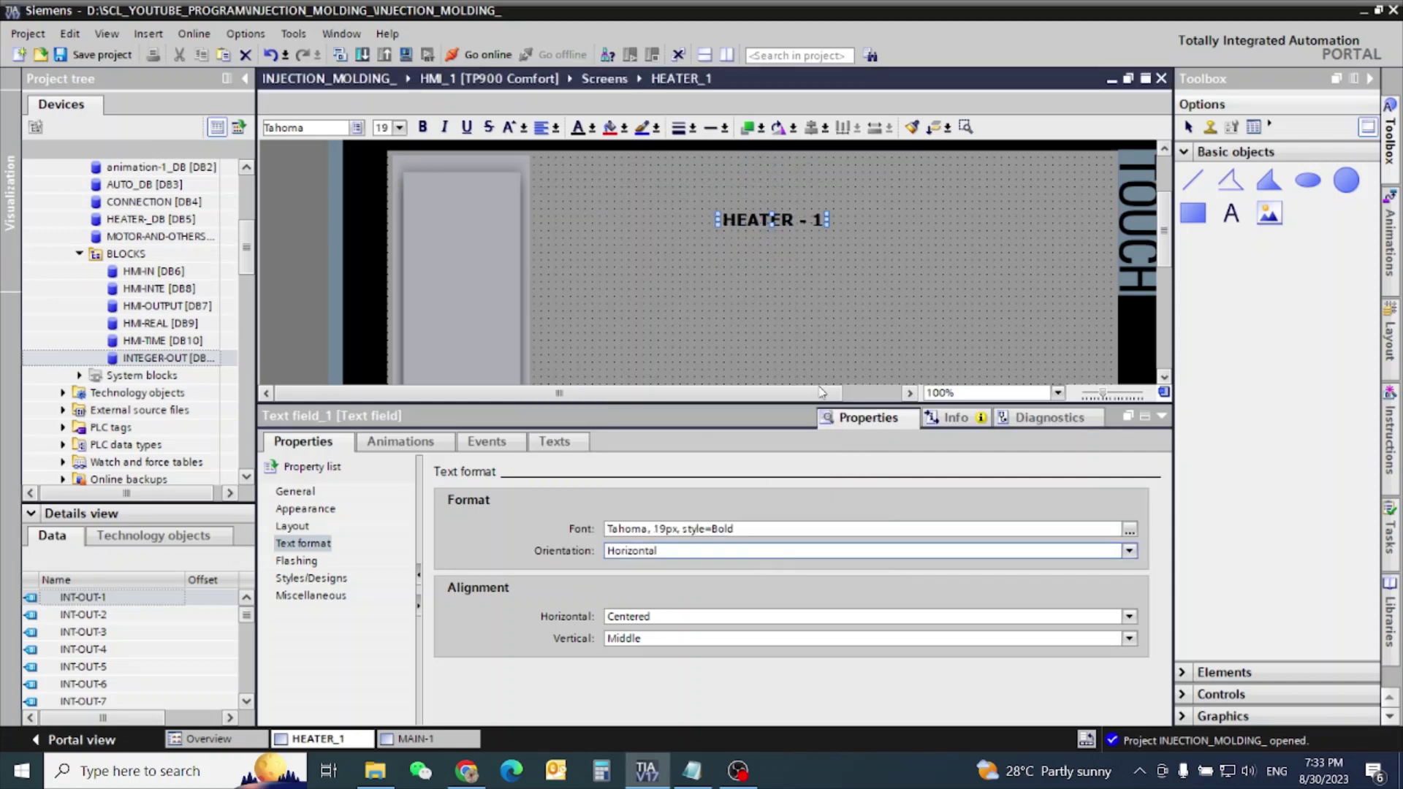
# - Move the HEATER - 1 label onto the upper edge of the gray panel and nudge it left until it is centered
pyautogui.moveTo(781, 222); pyautogui.dragTo(481, 196)
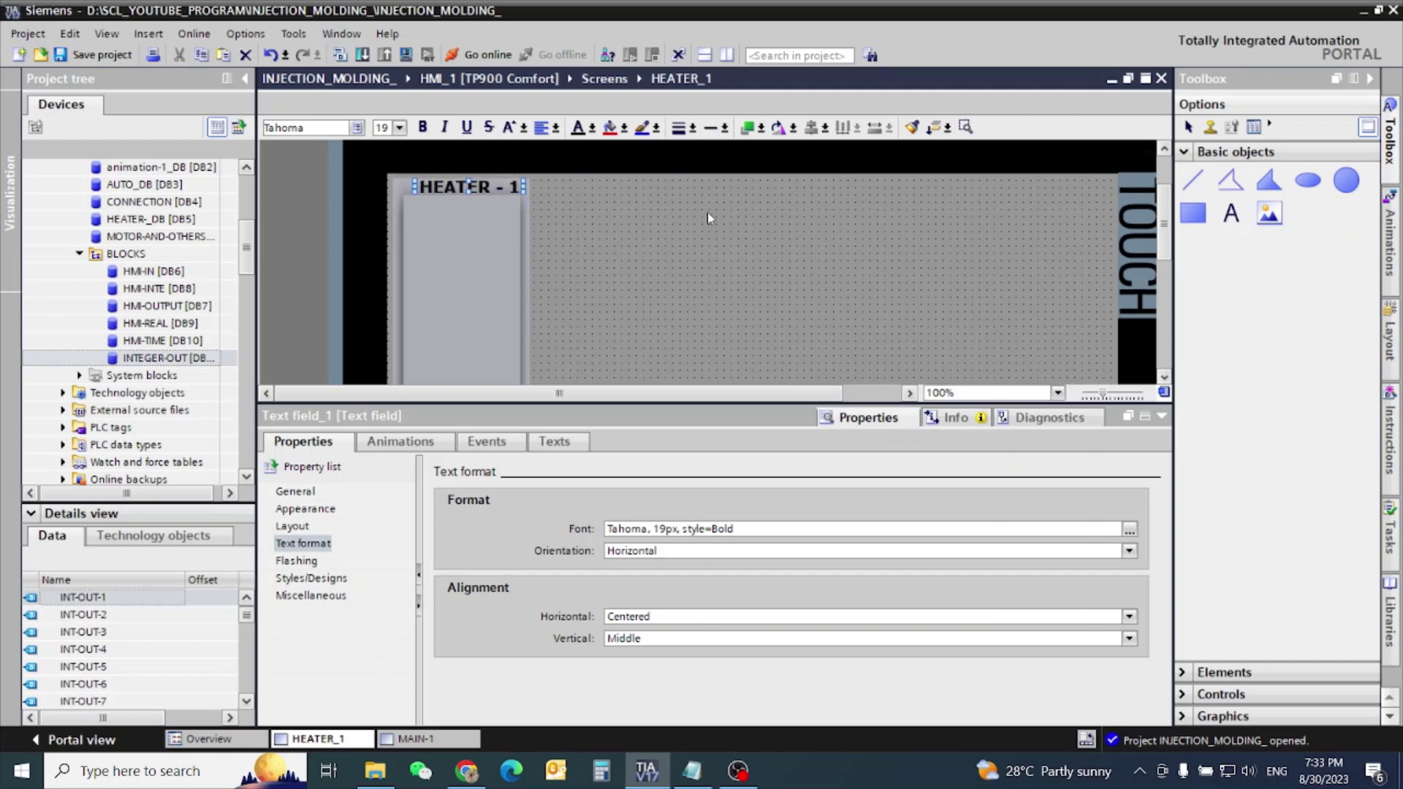
pyautogui.press('Left')
pyautogui.press('Left')
pyautogui.press('Left')
pyautogui.press('Left')
pyautogui.press('Left')
pyautogui.press('Left')
pyautogui.press('Left')
pyautogui.press('Left')
pyautogui.press('Left')
pyautogui.press('Left')
pyautogui.press('Left')
pyautogui.press('Left')
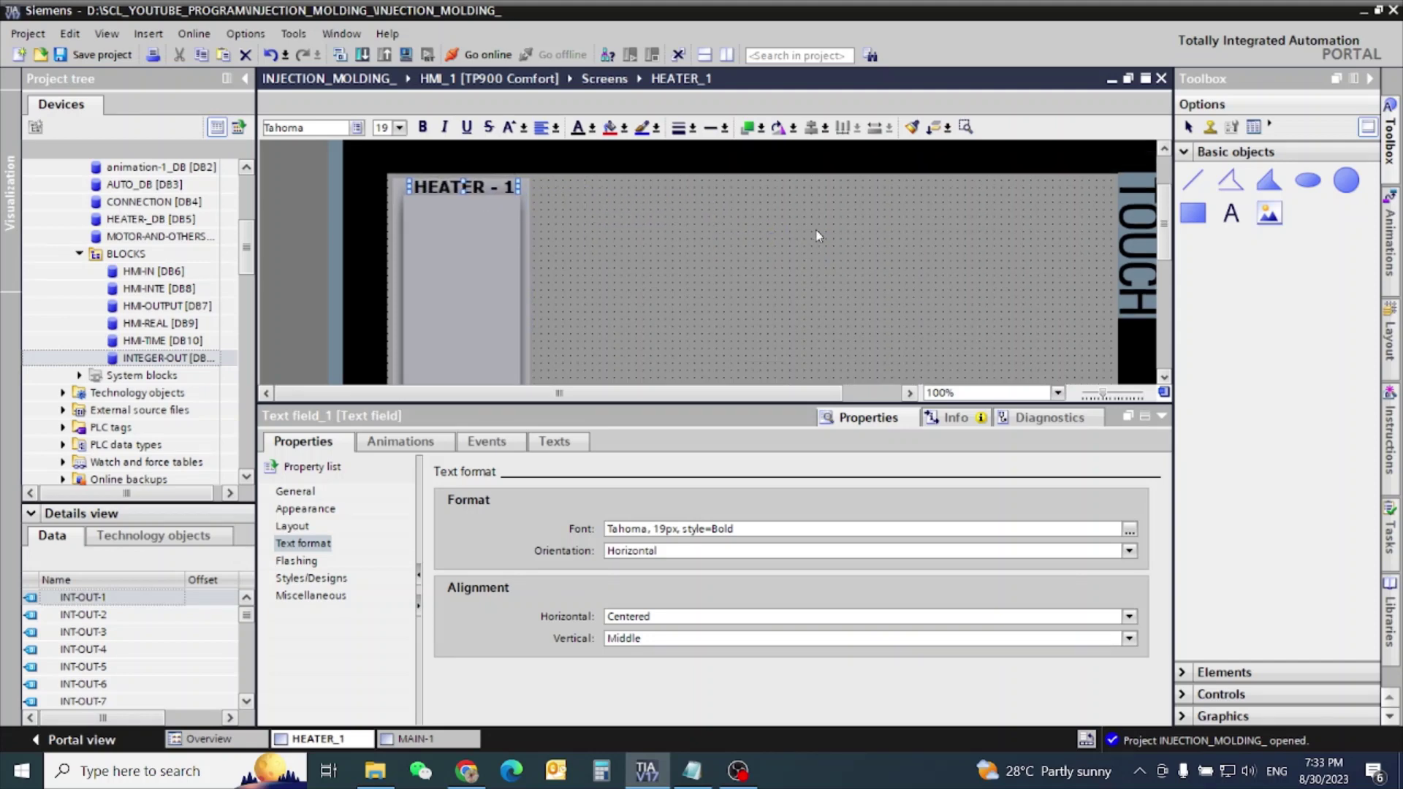
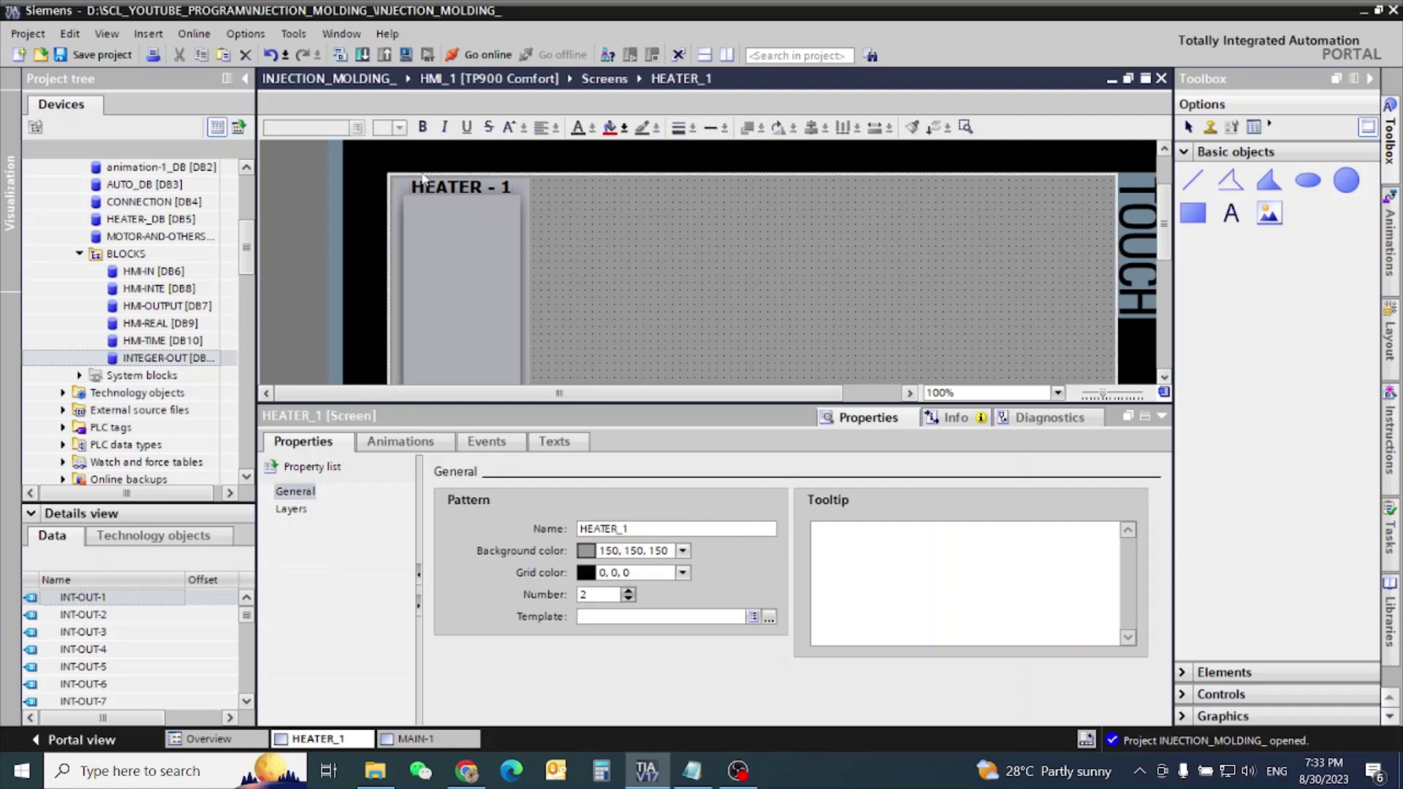
pyautogui.click(447, 185)
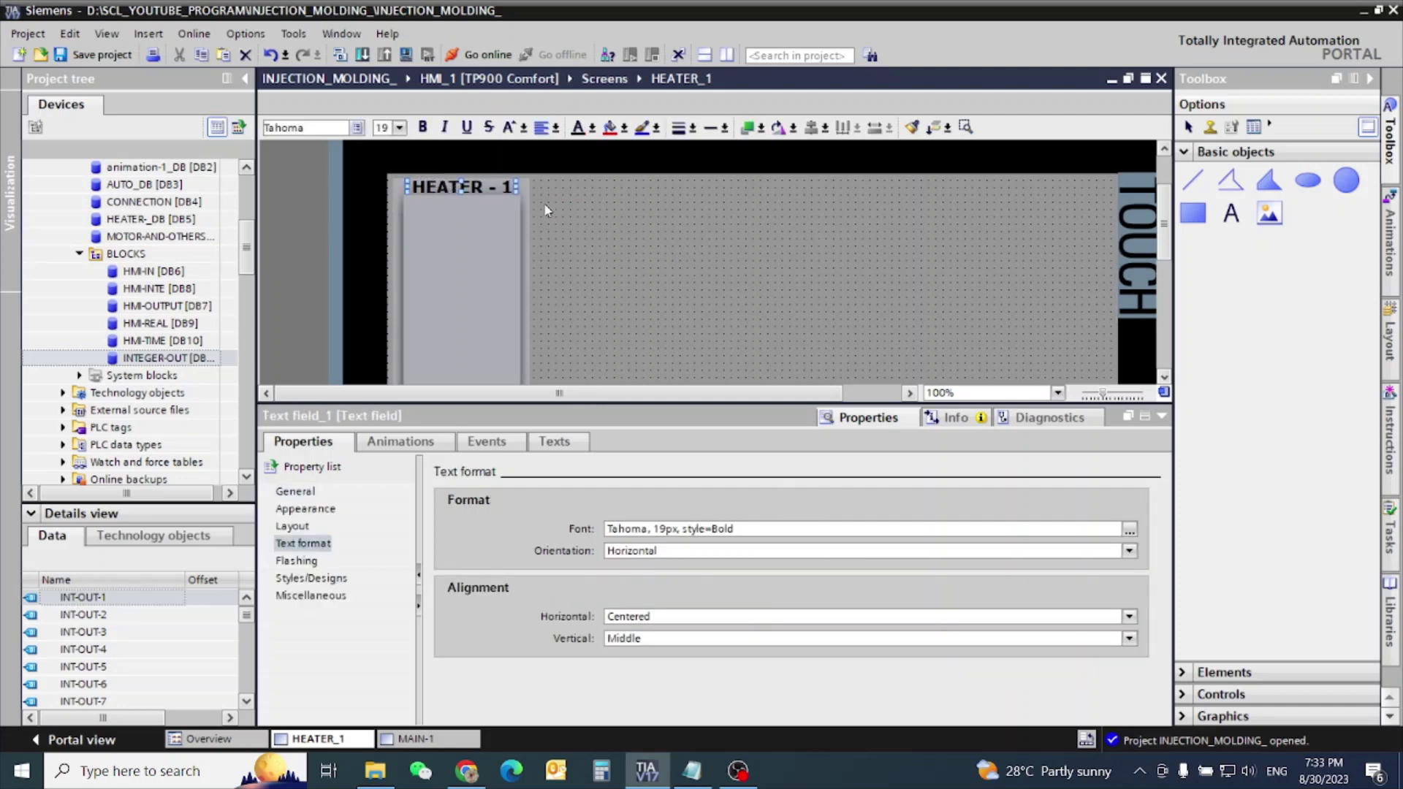
pyautogui.click(639, 231)
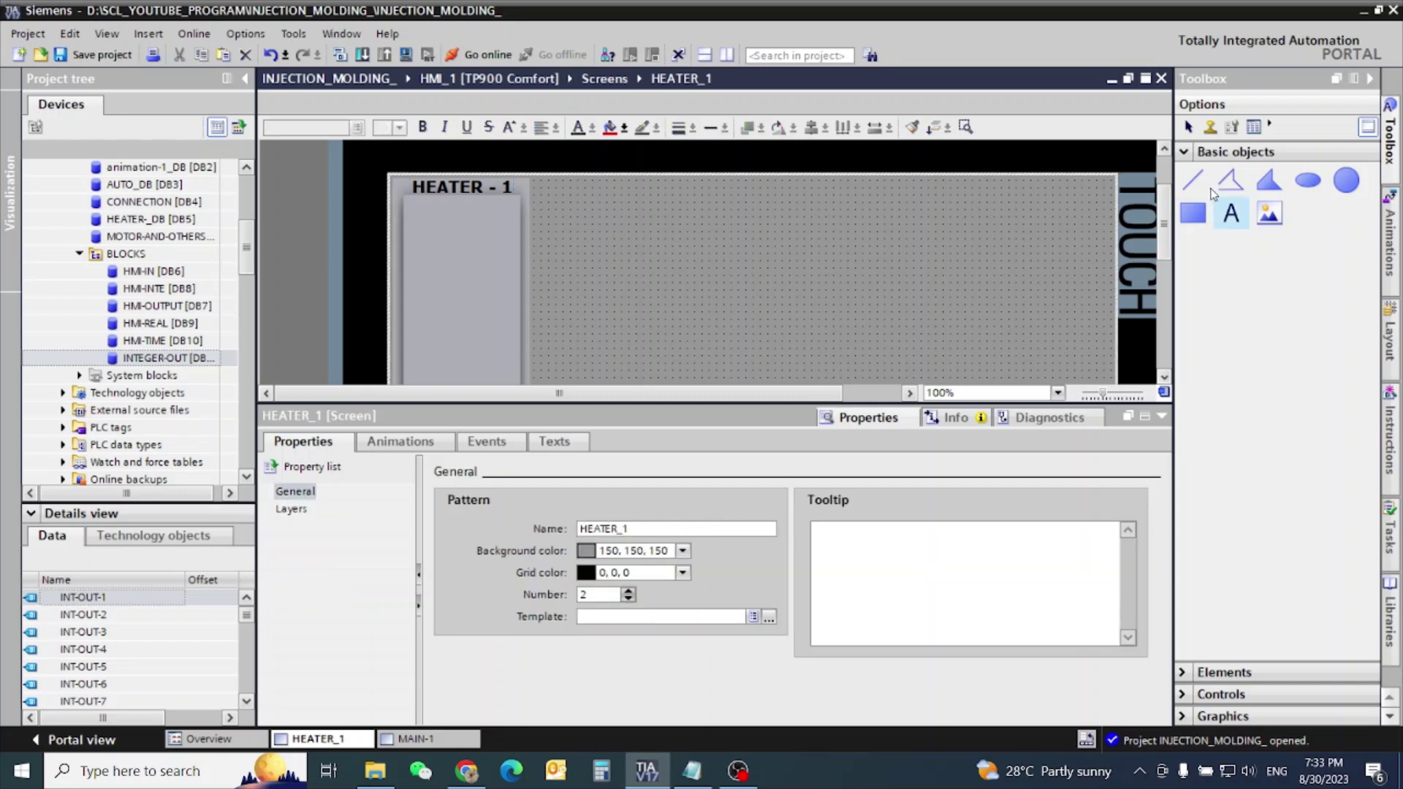
# - Add an I/O field to the empty area beside the gray panel and set its horizontal text alignment to Centered
pyautogui.click(1182, 153)
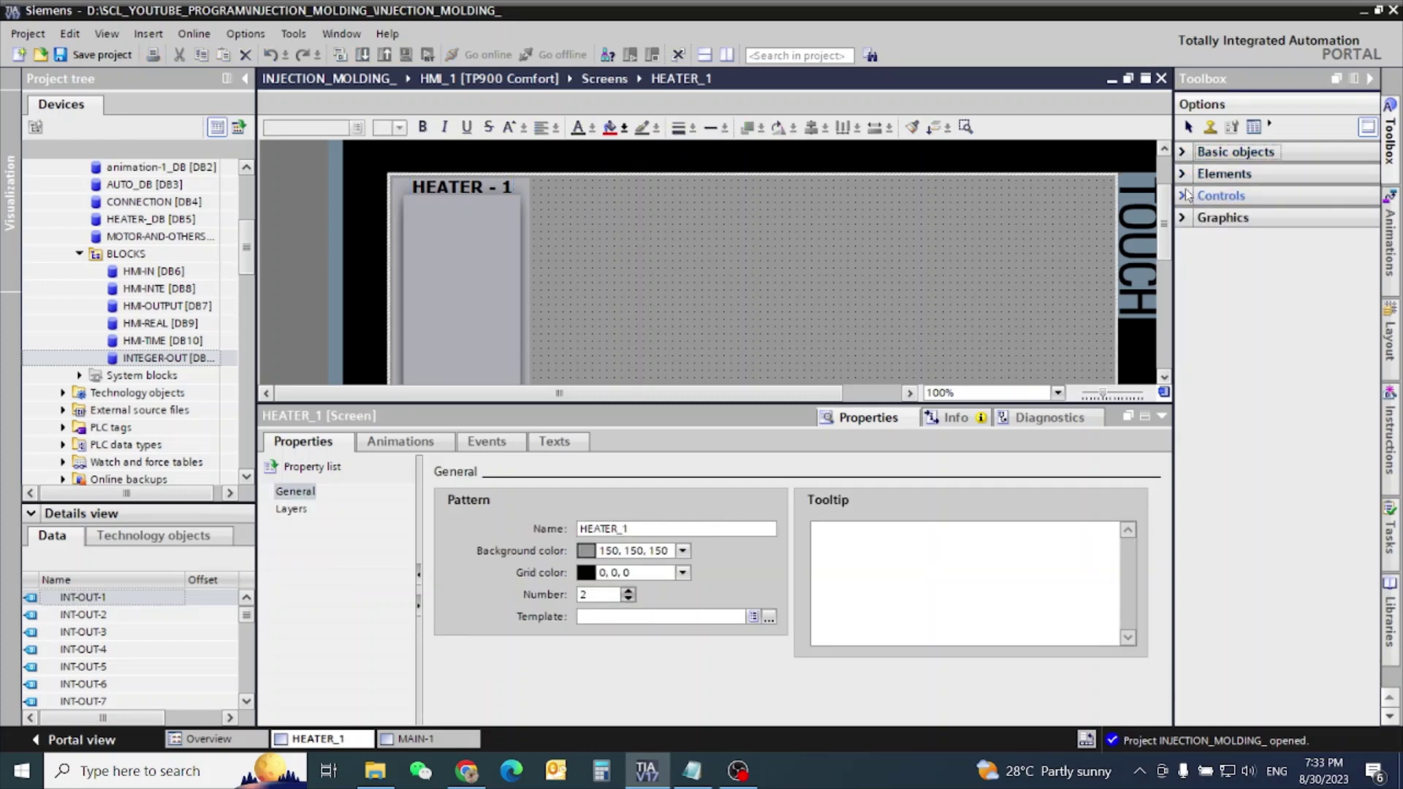
pyautogui.click(1183, 174)
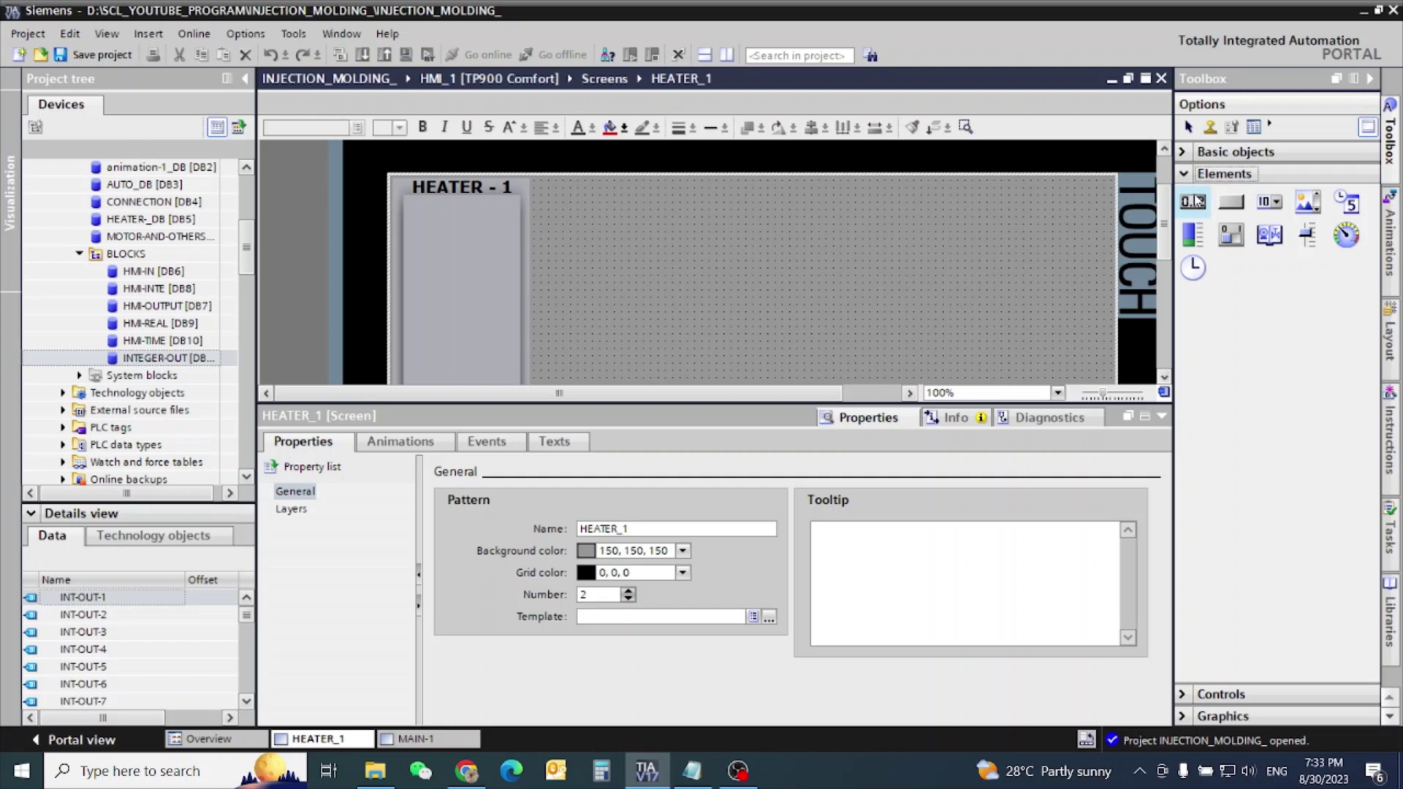
pyautogui.moveTo(1194, 205); pyautogui.dragTo(784, 253)
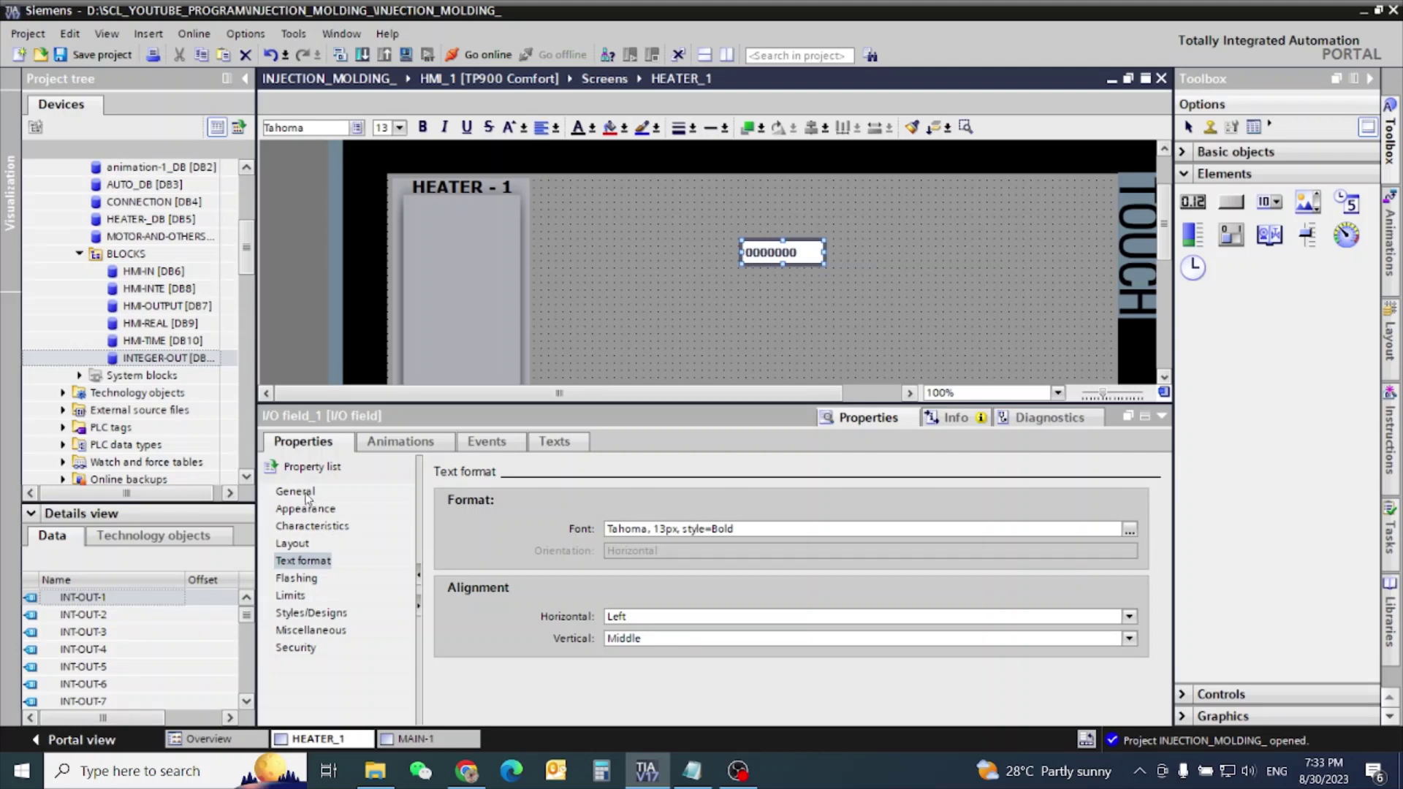
pyautogui.click(714, 616)
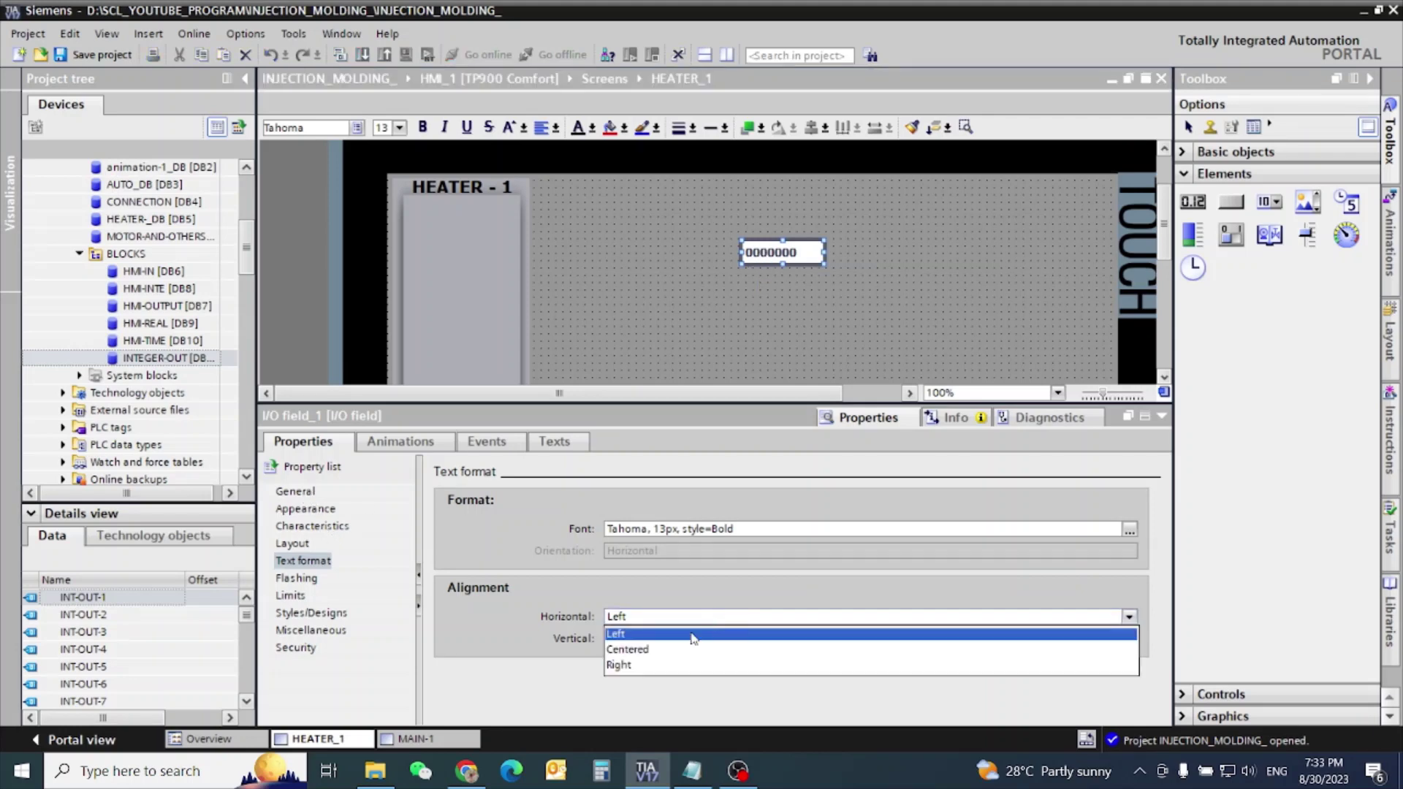
pyautogui.click(690, 650)
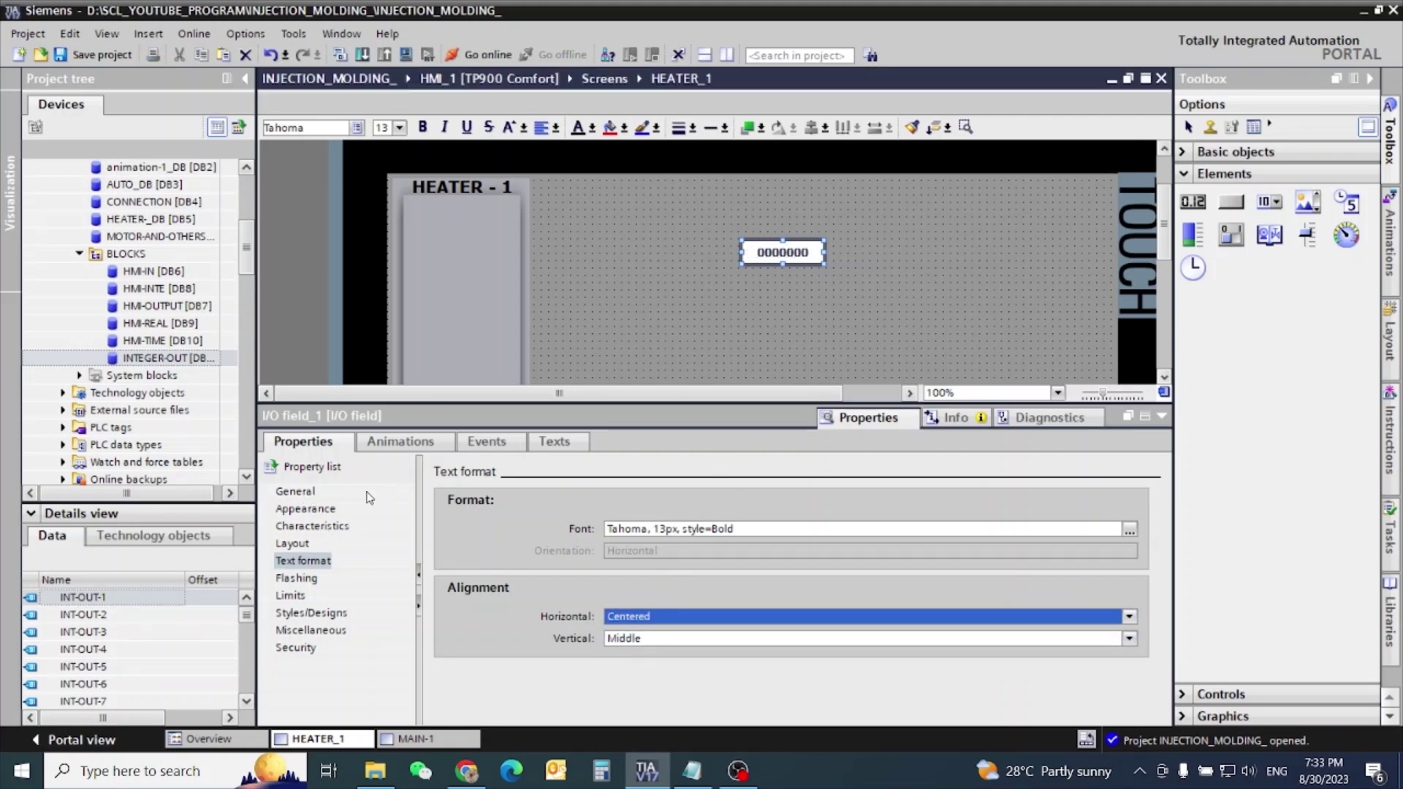
# - Set the I/O field's mode to Output and link it to the INT-OUT-1 tag of the INTEGER-OUT data block
pyautogui.click(311, 495)
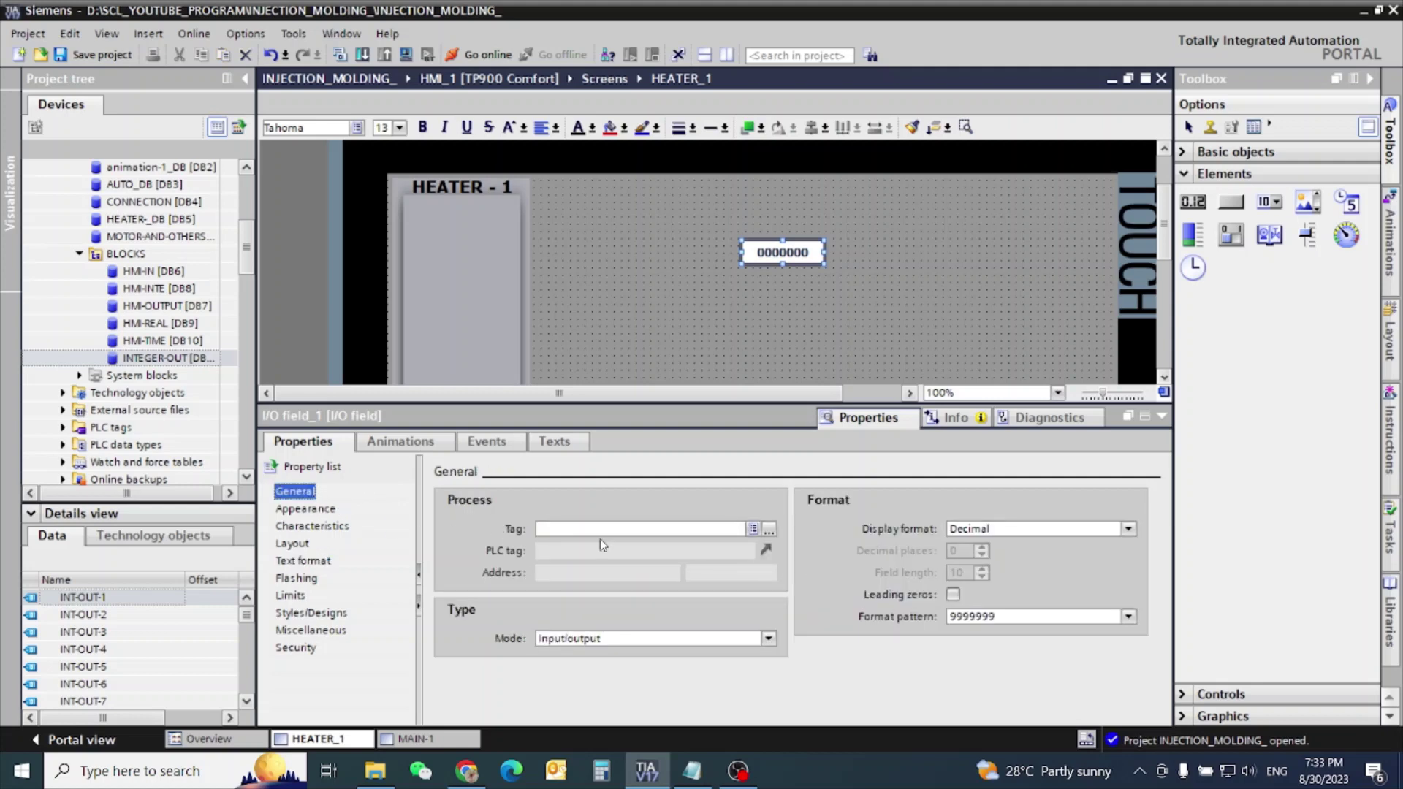
pyautogui.click(767, 639)
pyautogui.click(570, 687)
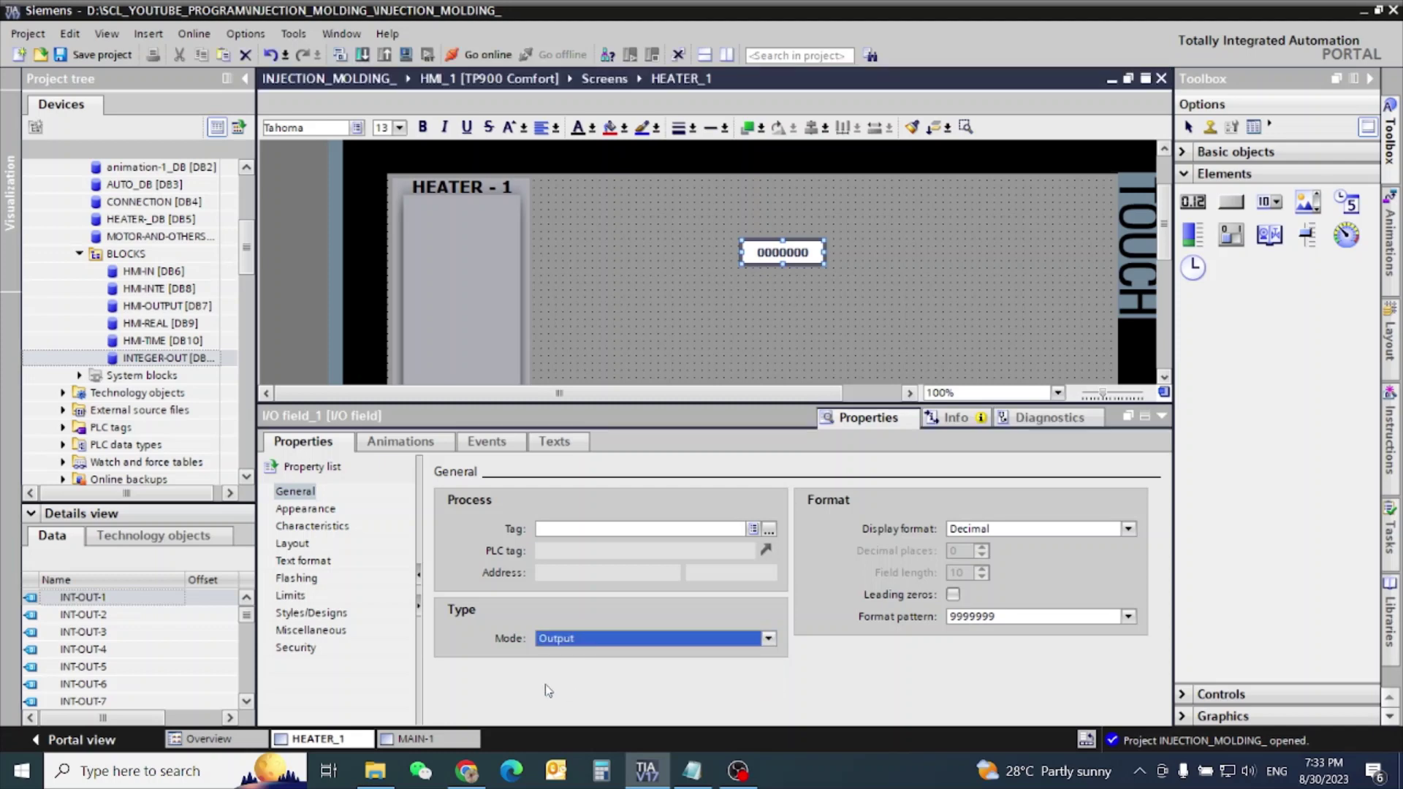
pyautogui.moveTo(82, 604); pyautogui.dragTo(659, 543)
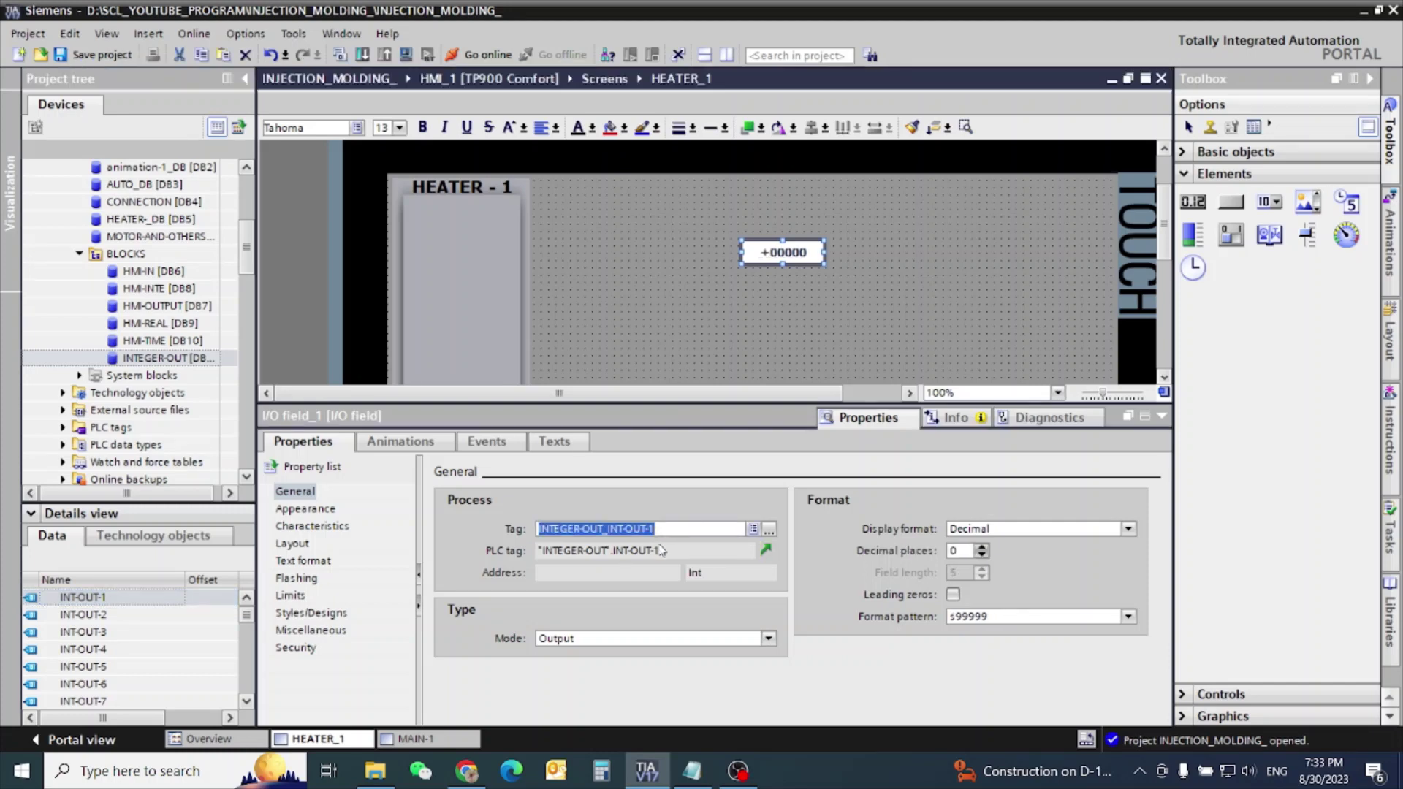
# - Shorten the I/O field's format pattern to 999
pyautogui.click(965, 617)
pyautogui.press('BackSpace')
pyautogui.press('BackSpace')
pyautogui.press('BackSpace')
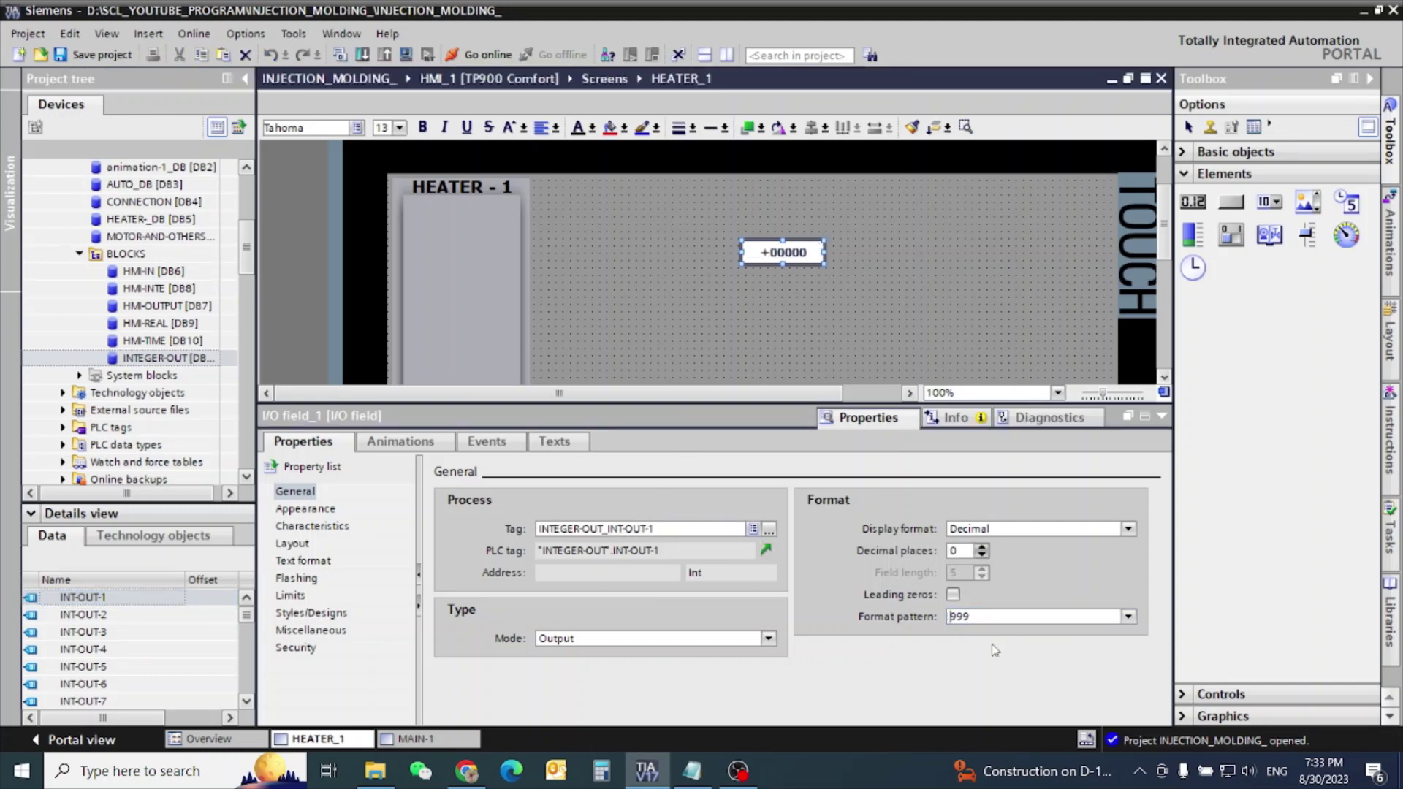
pyautogui.click(804, 256)
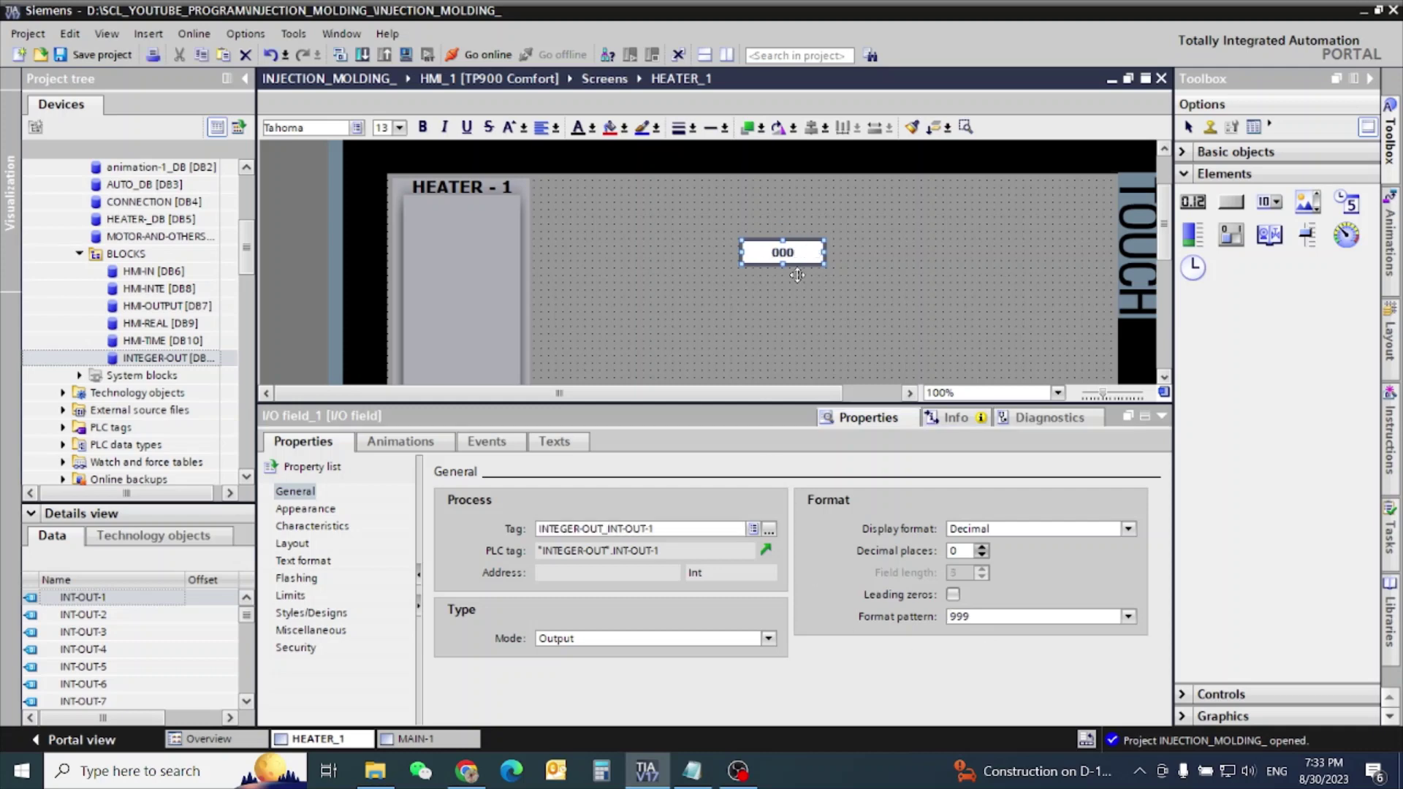
# - Set the I/O field's background corner radius to 2
pyautogui.click(295, 494)
pyautogui.click(305, 509)
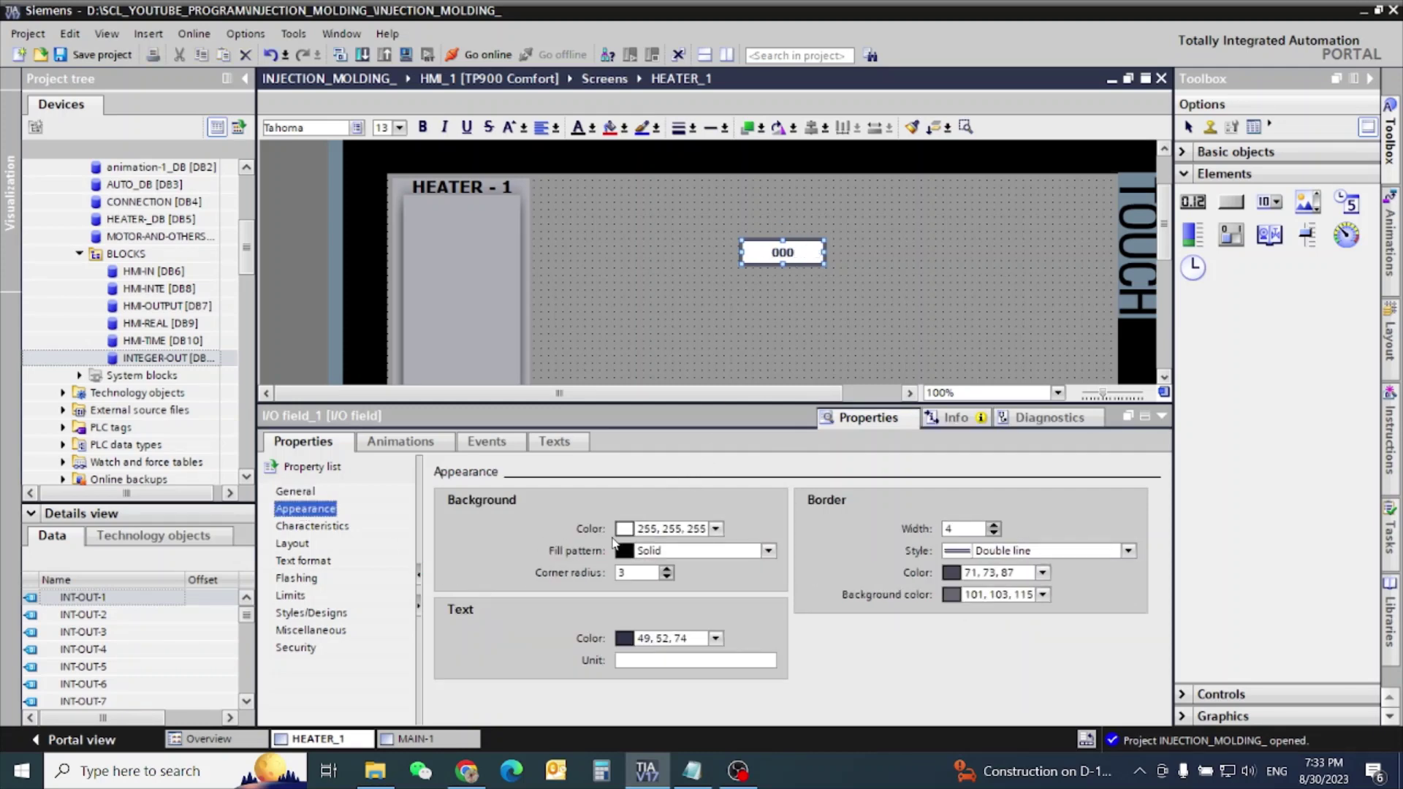
pyautogui.click(666, 579)
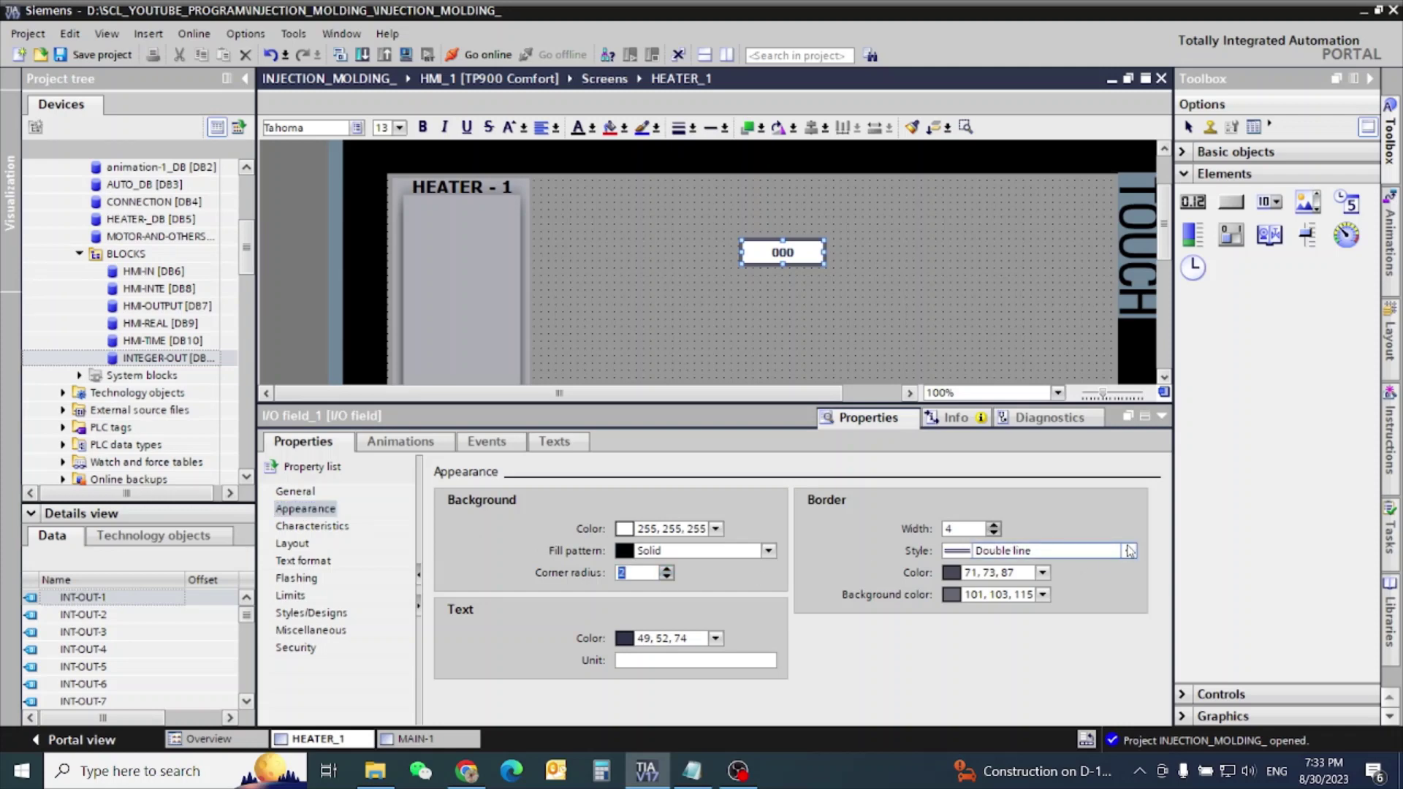
# - Give the I/O field a solid border in cyan (0, 255, 255) with a width of 3
pyautogui.click(1129, 551)
pyautogui.click(980, 569)
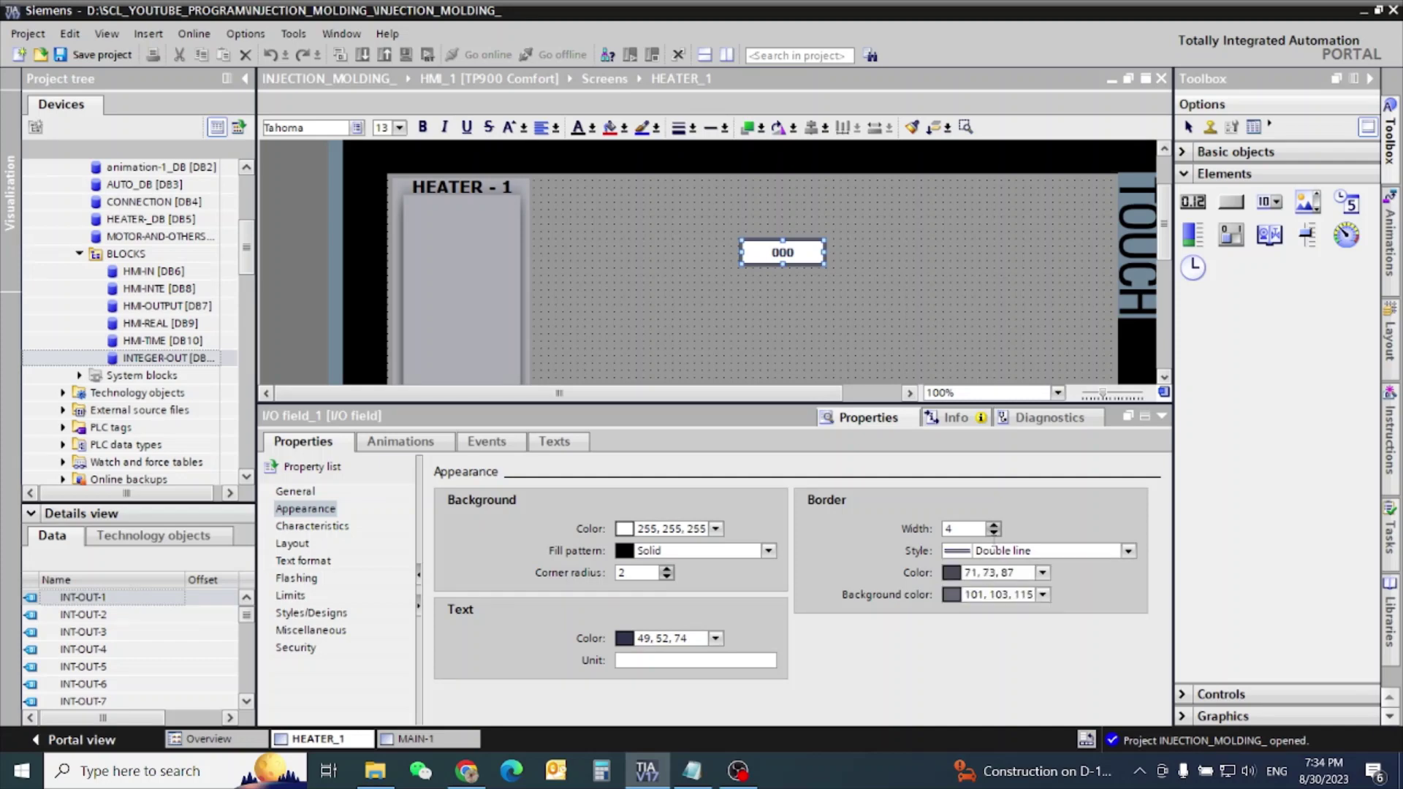
pyautogui.click(1043, 573)
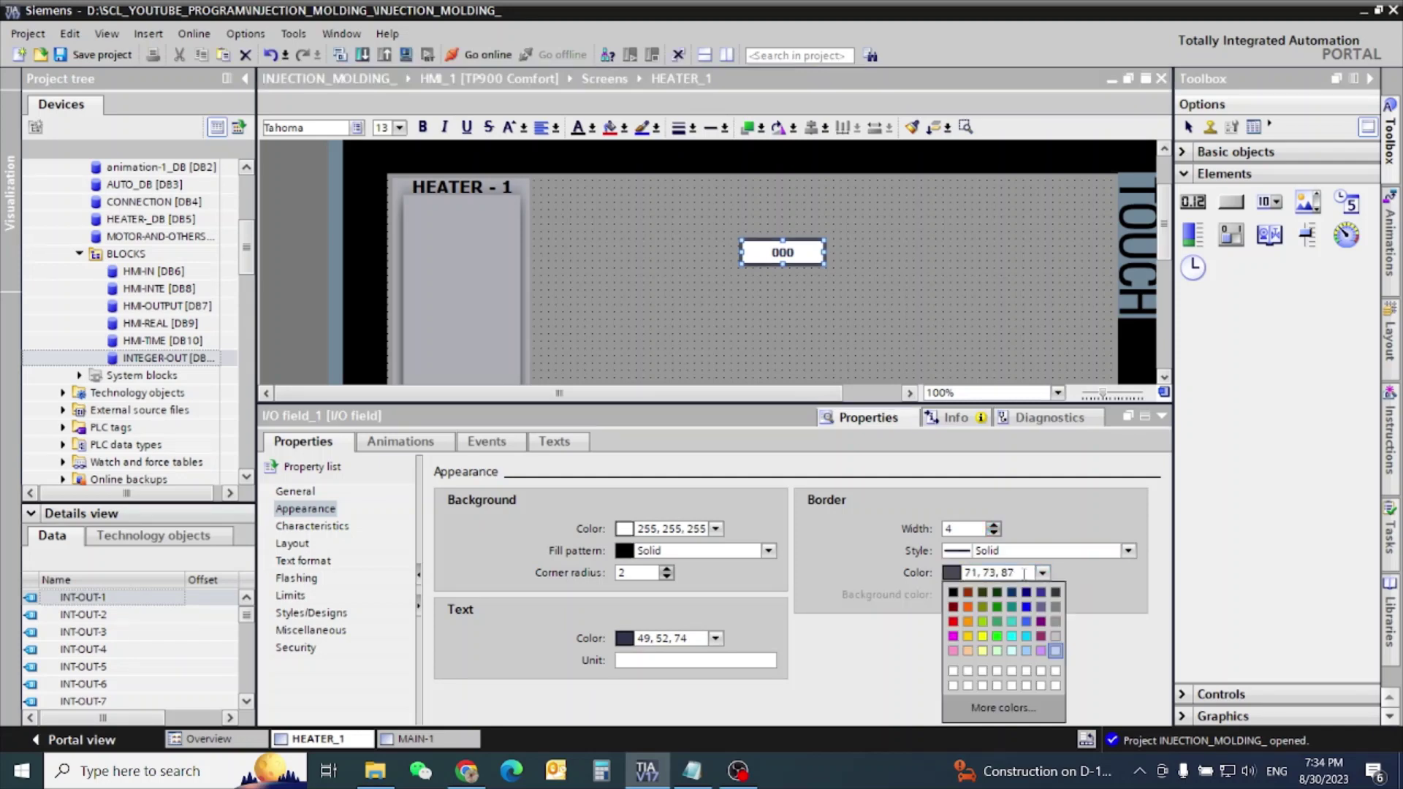
pyautogui.click(1011, 636)
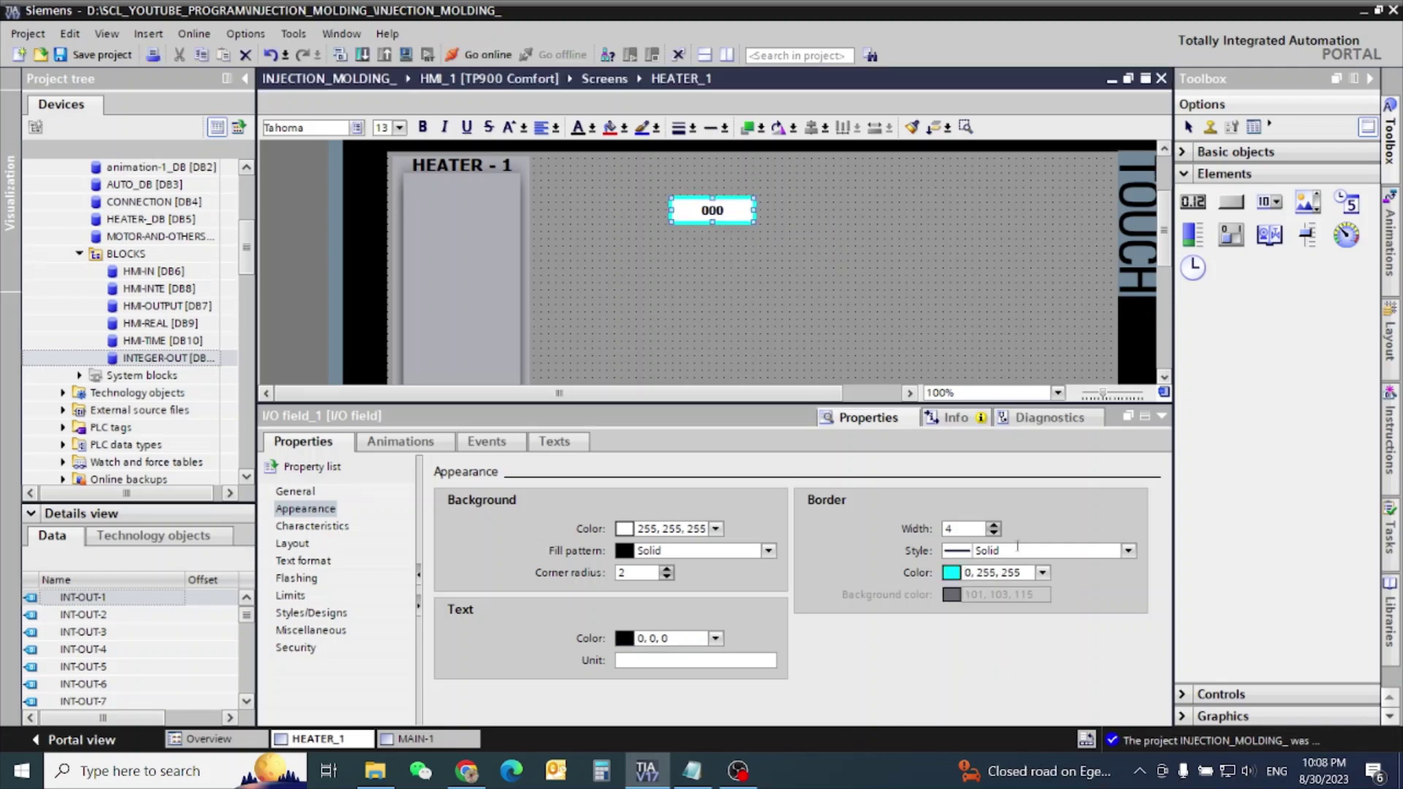
pyautogui.click(993, 533)
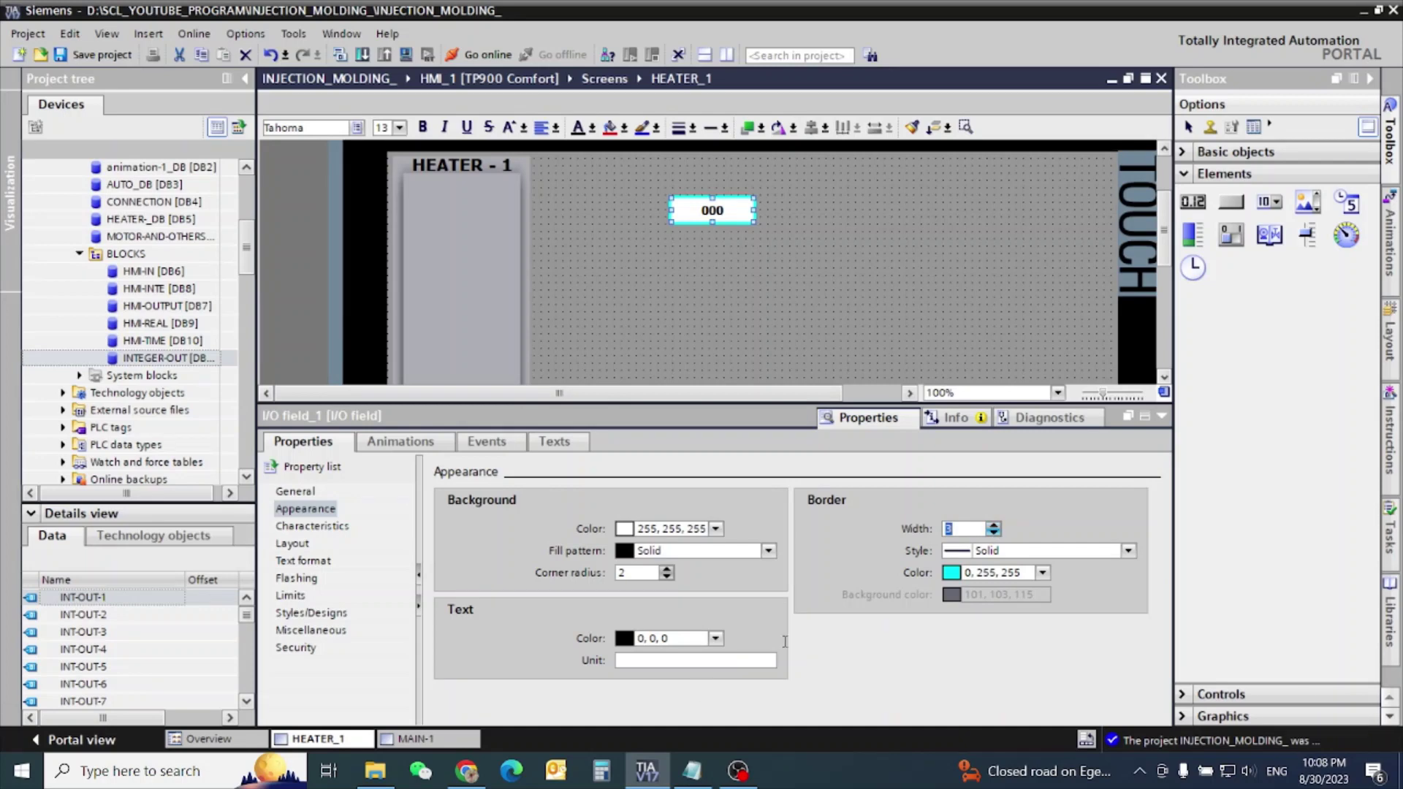
# - Enter "- PV" as the I/O field's unit
pyautogui.click(672, 658)
pyautogui.click(686, 655)
# - Set the I/O field's background color to black (0, 0, 0) and its text color to red
pyautogui.click(716, 529)
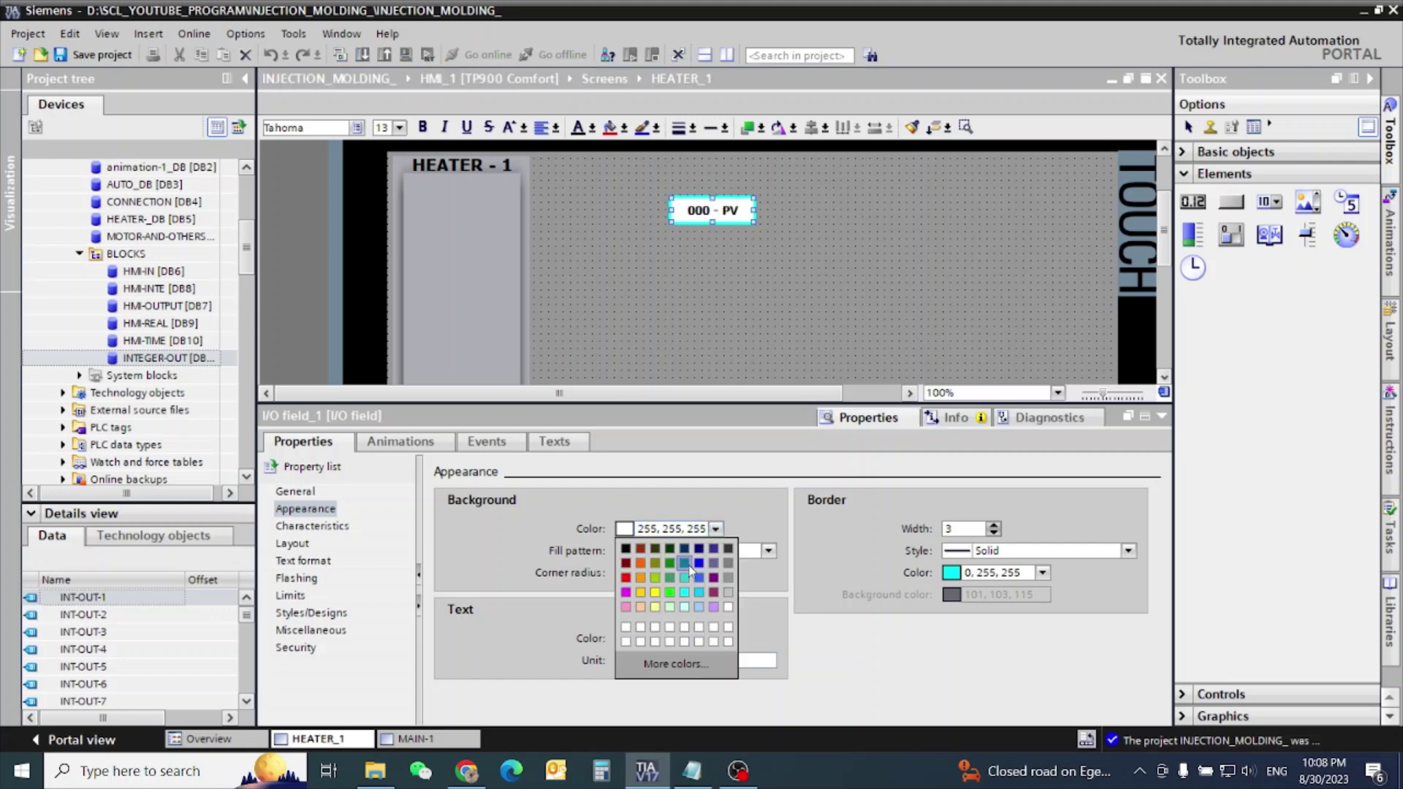
pyautogui.click(626, 548)
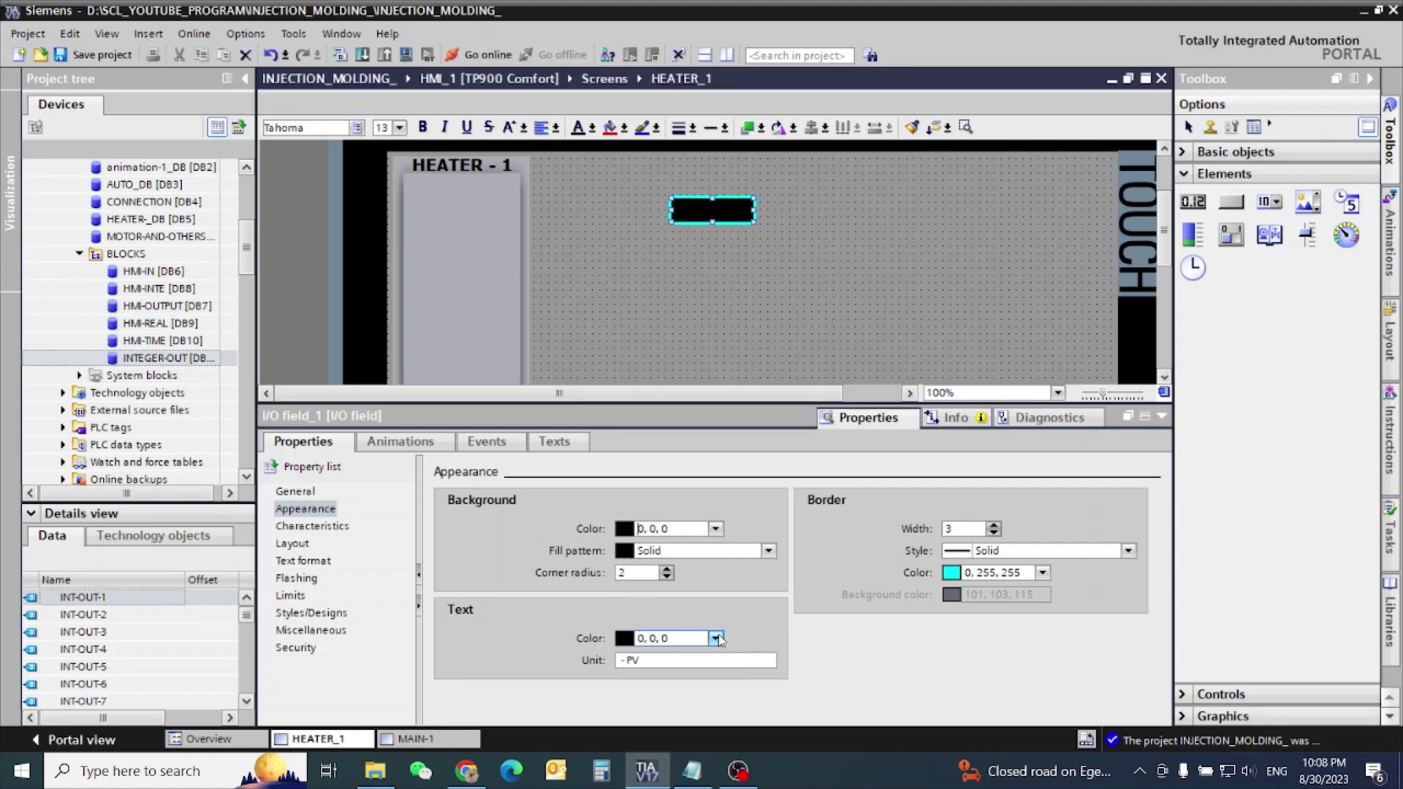
pyautogui.click(716, 638)
pyautogui.click(637, 511)
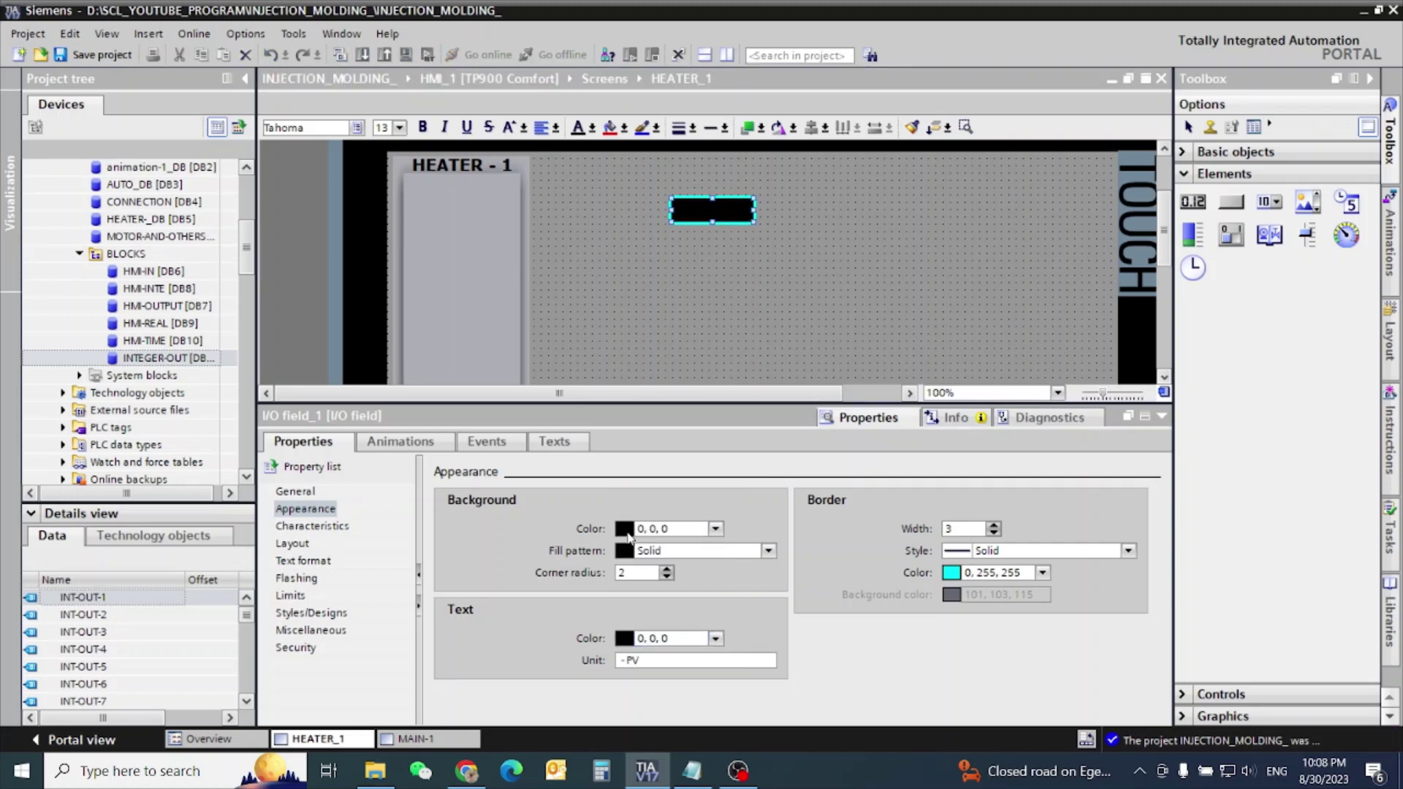
# - Open the I/O field's font settings and bring the larger font sizes up to 23 into view
pyautogui.click(306, 560)
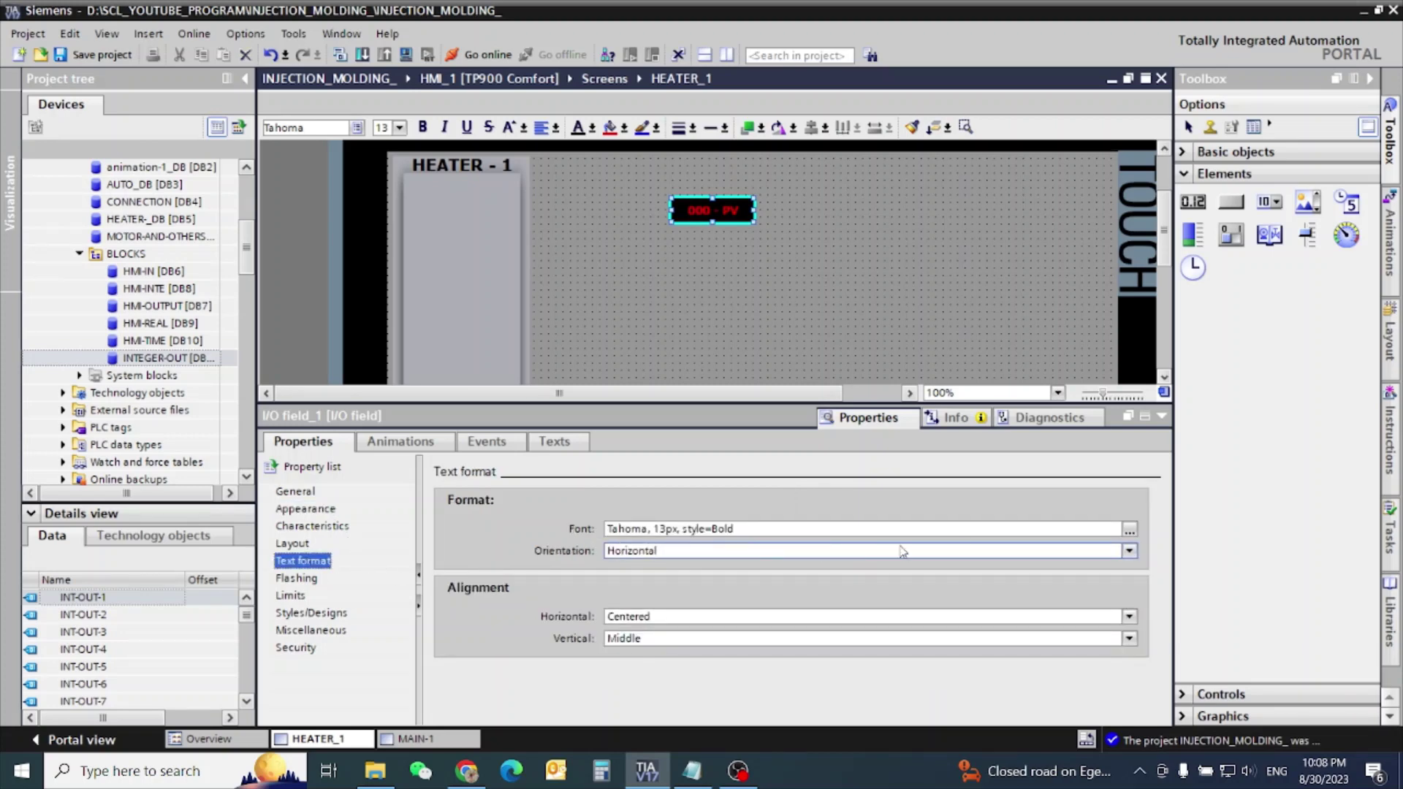
pyautogui.click(1129, 529)
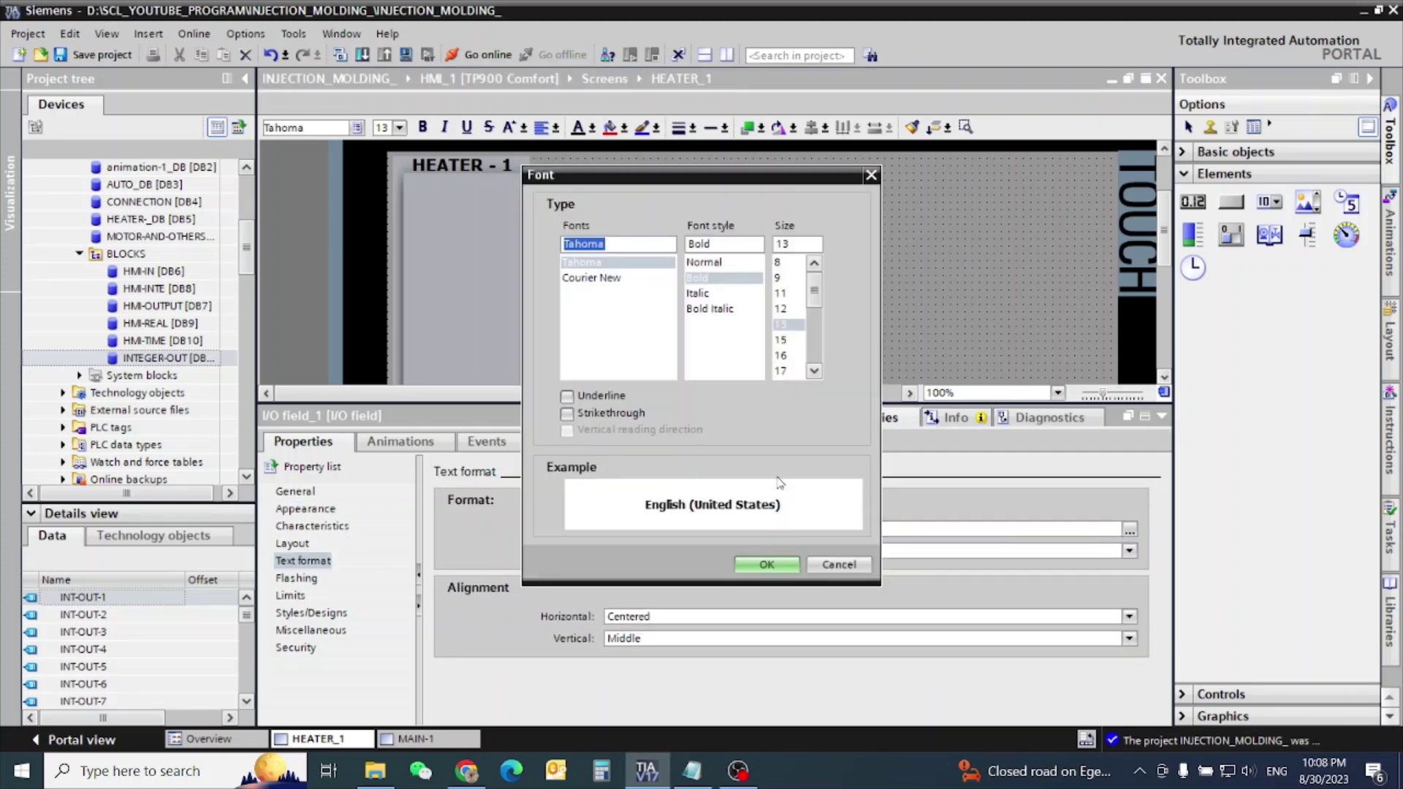
pyautogui.click(814, 371)
pyautogui.click(814, 371)
pyautogui.click(814, 372)
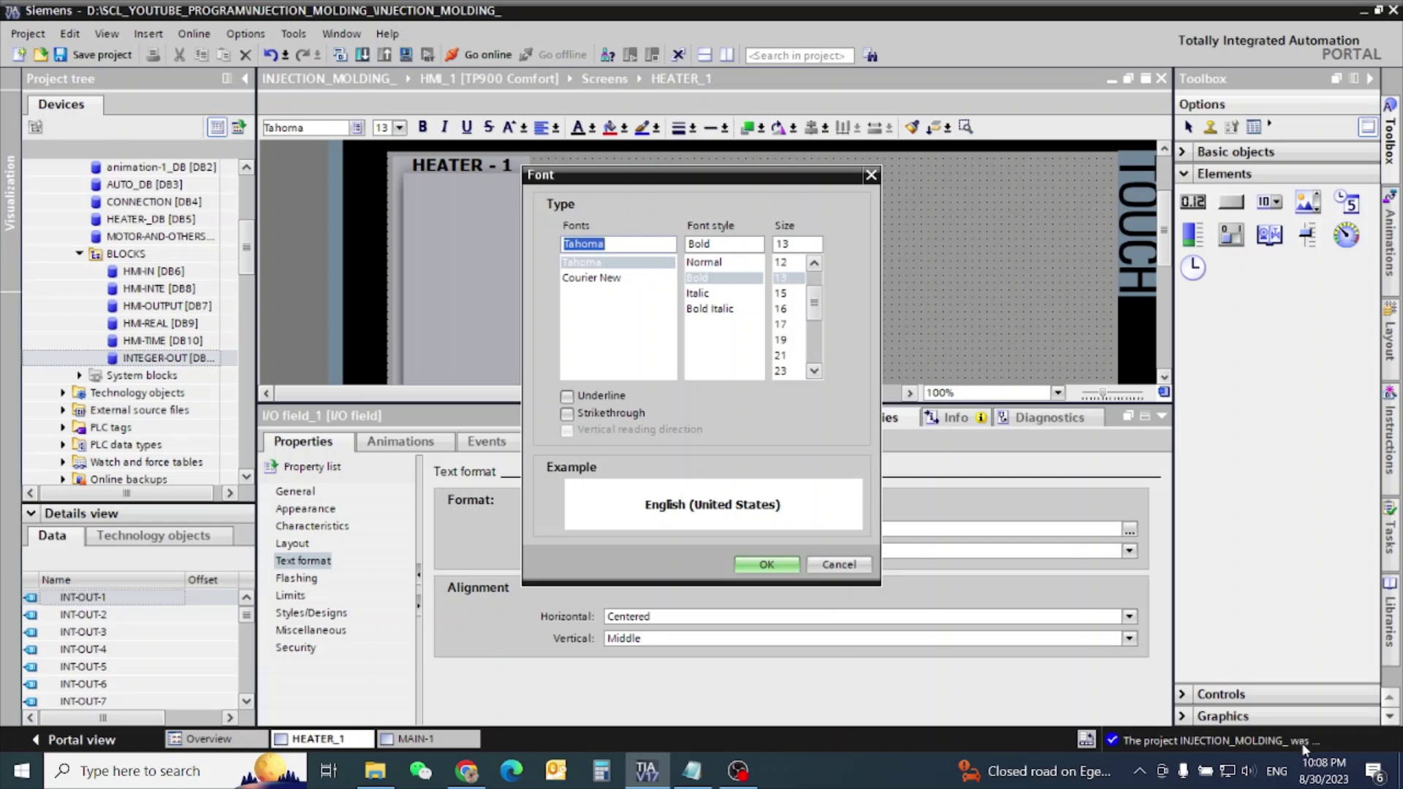
# - Mute the computer's speaker output
pyautogui.rightClick(1247, 771)
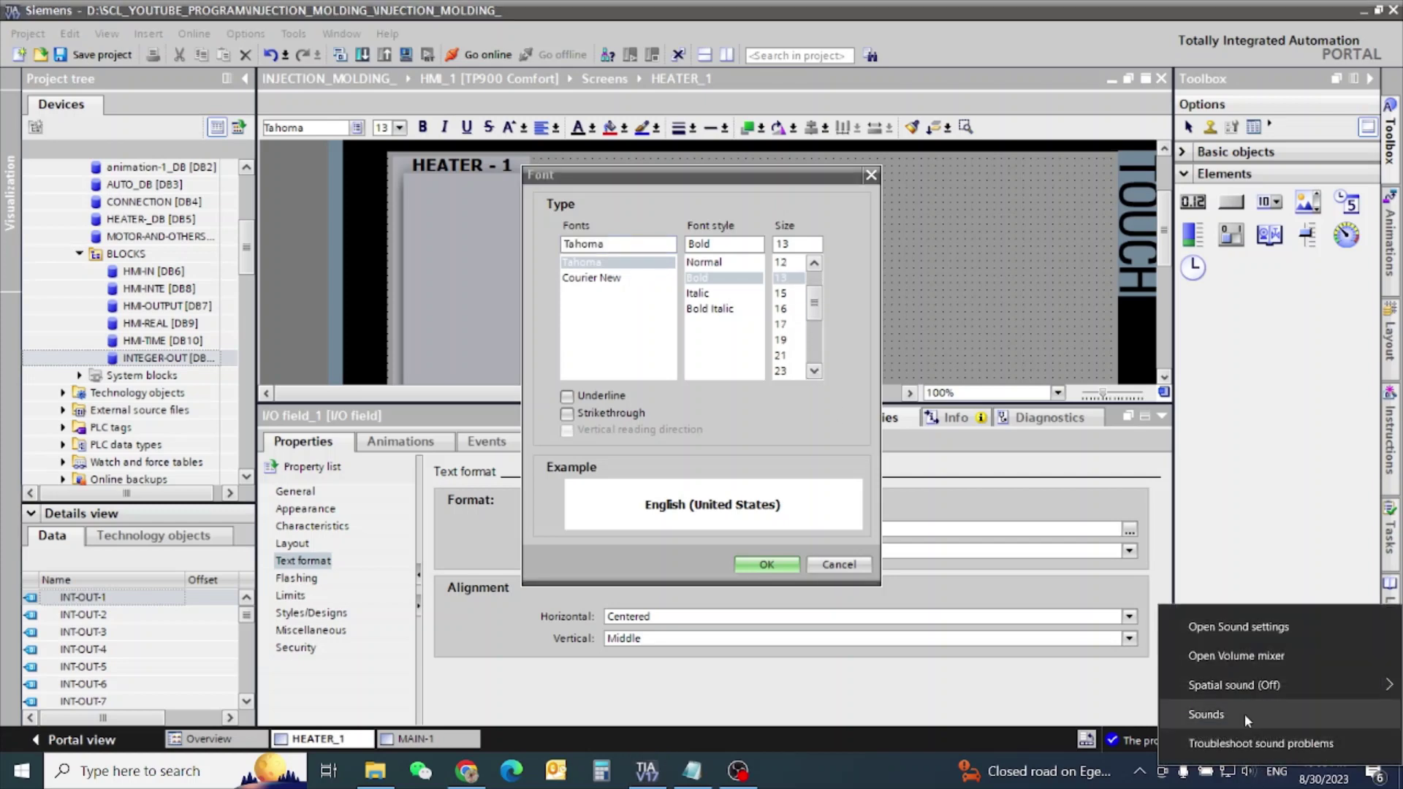
pyautogui.click(1250, 771)
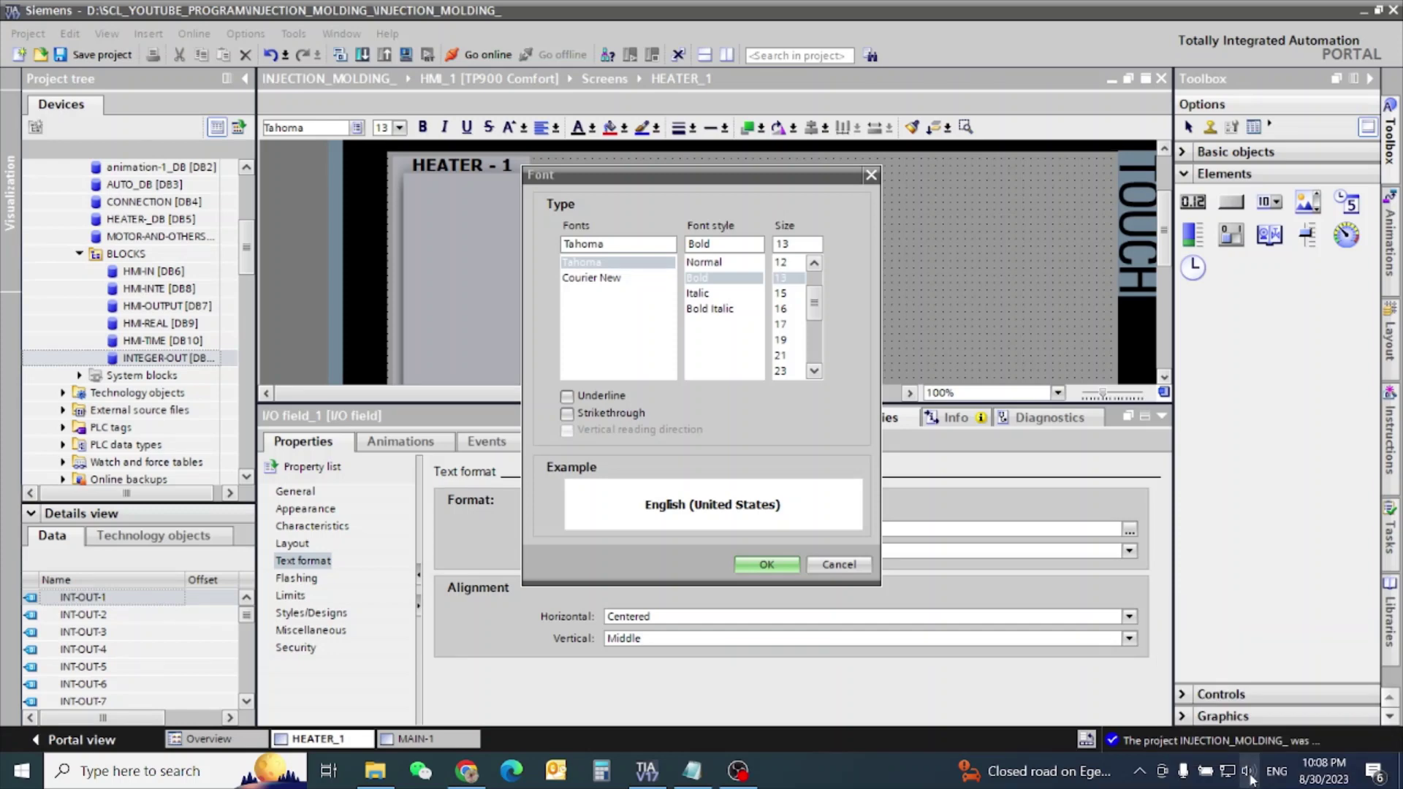
pyautogui.click(1250, 773)
pyautogui.click(1105, 728)
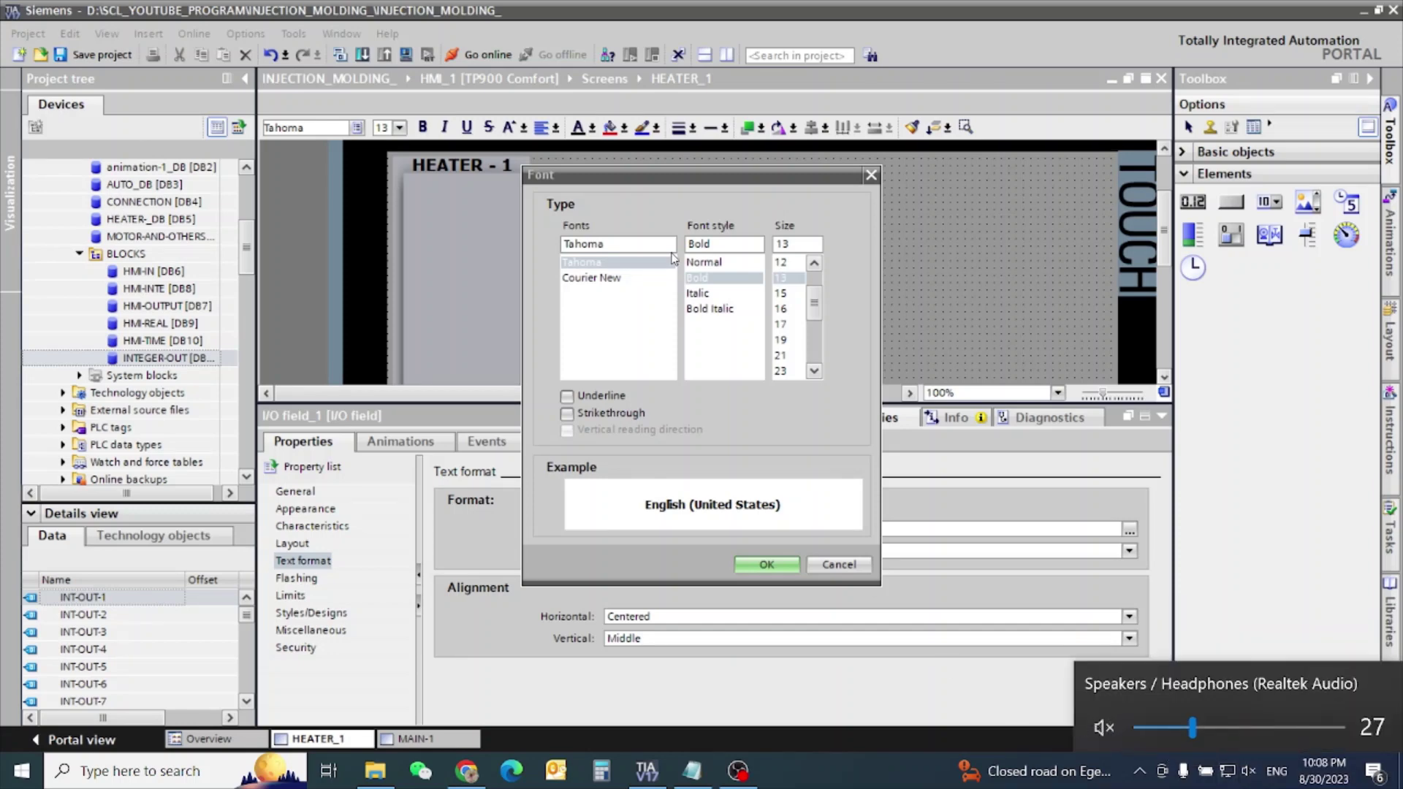
# - Set the I/O field's font size to 21
pyautogui.click(814, 372)
pyautogui.click(782, 340)
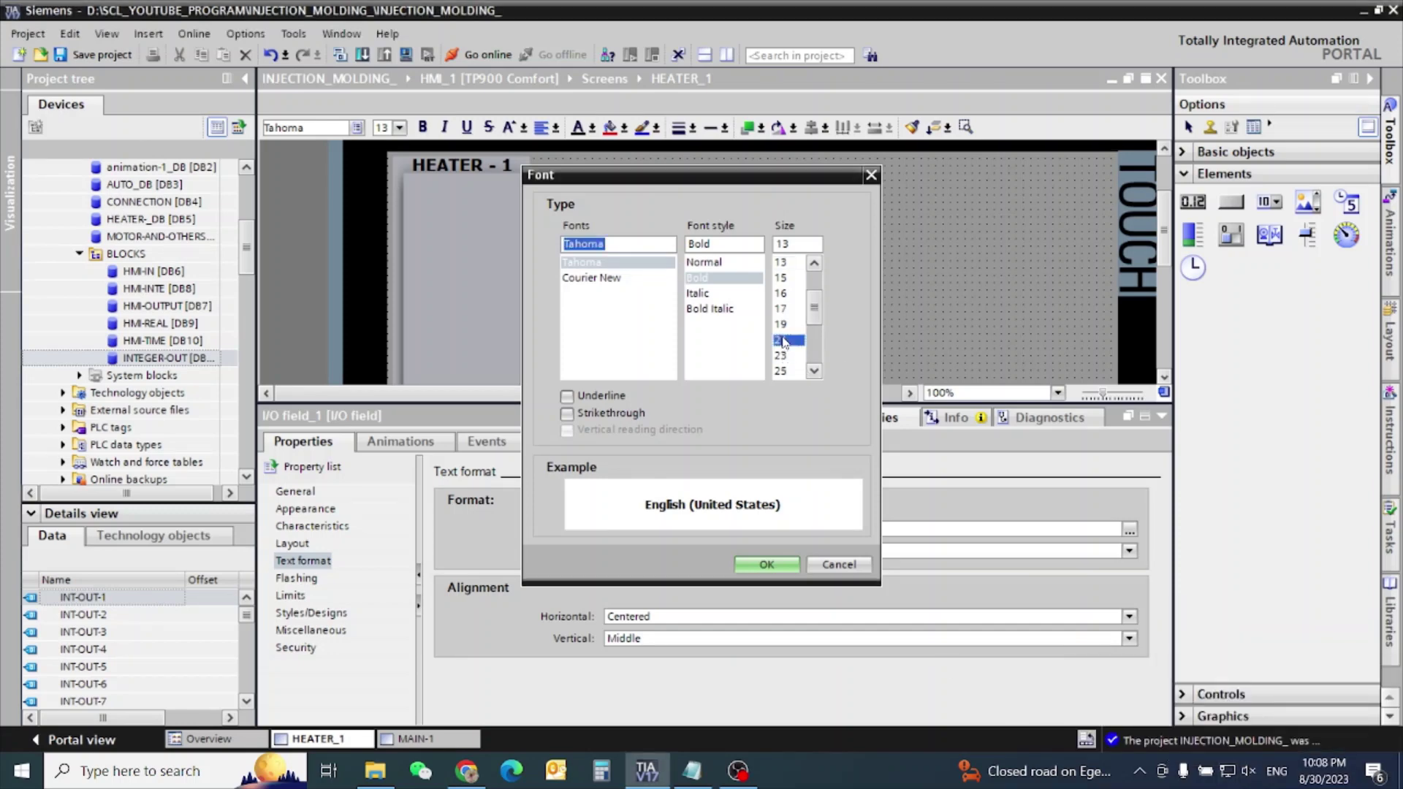
pyautogui.click(772, 566)
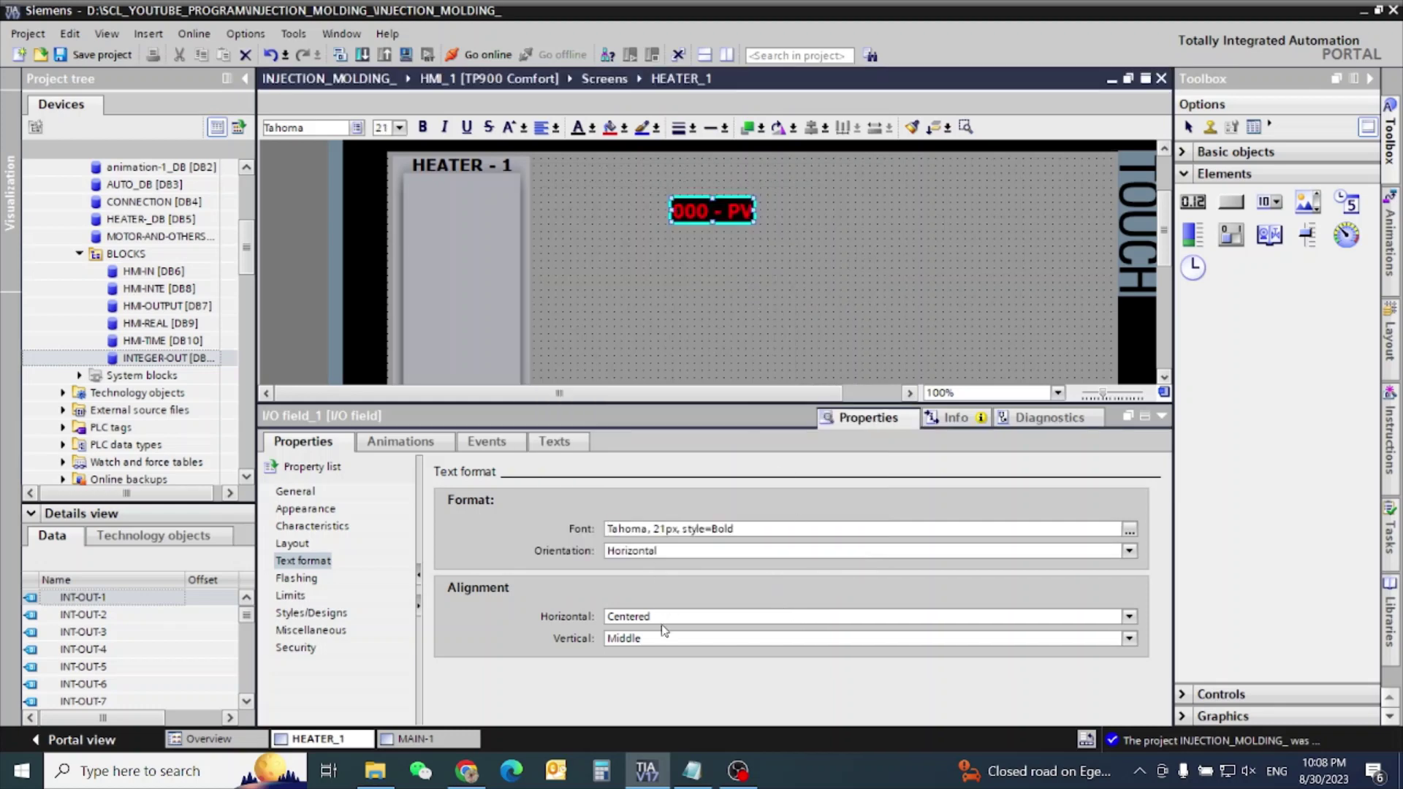
# - Try font size 19 for the I/O field's text, and return it to 21
pyautogui.click(1129, 528)
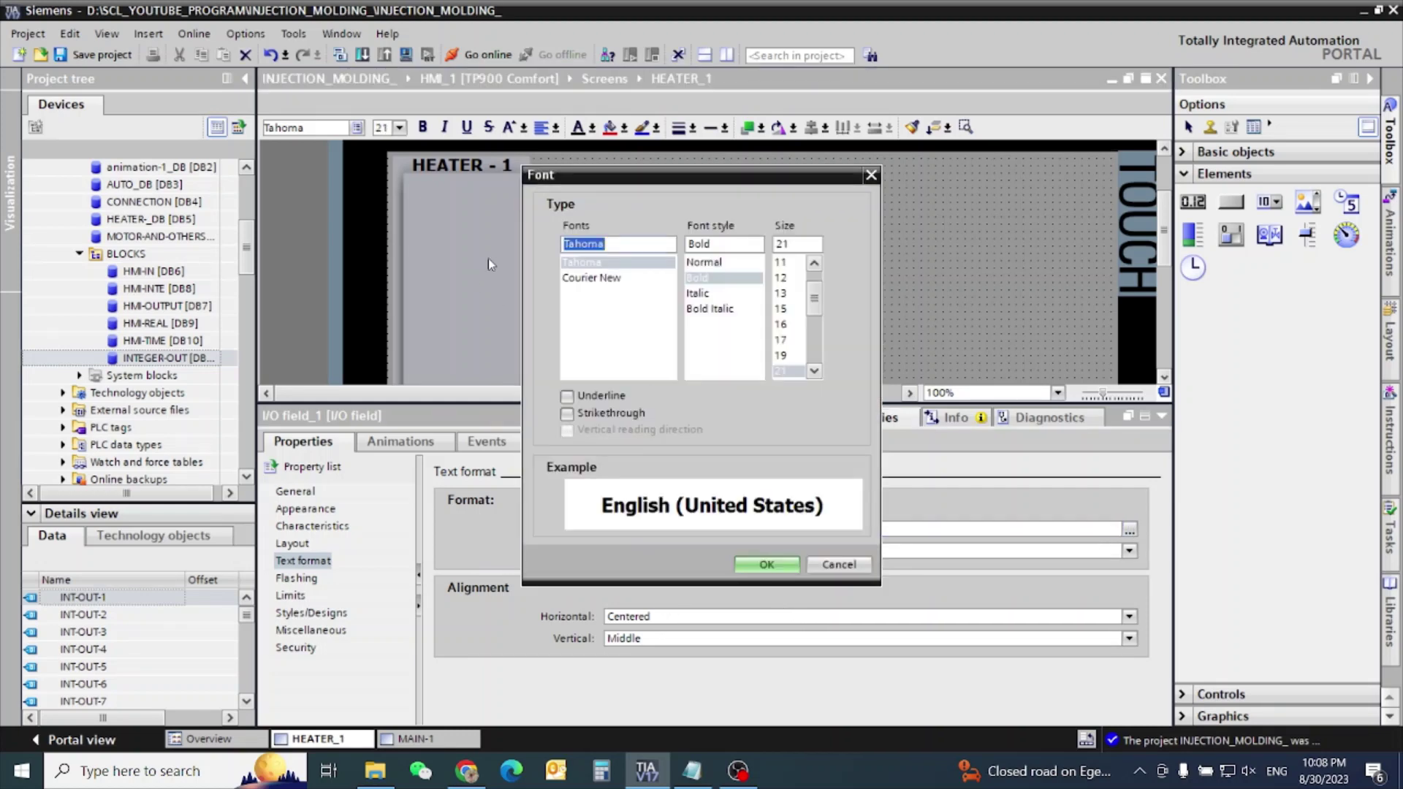
pyautogui.click(781, 355)
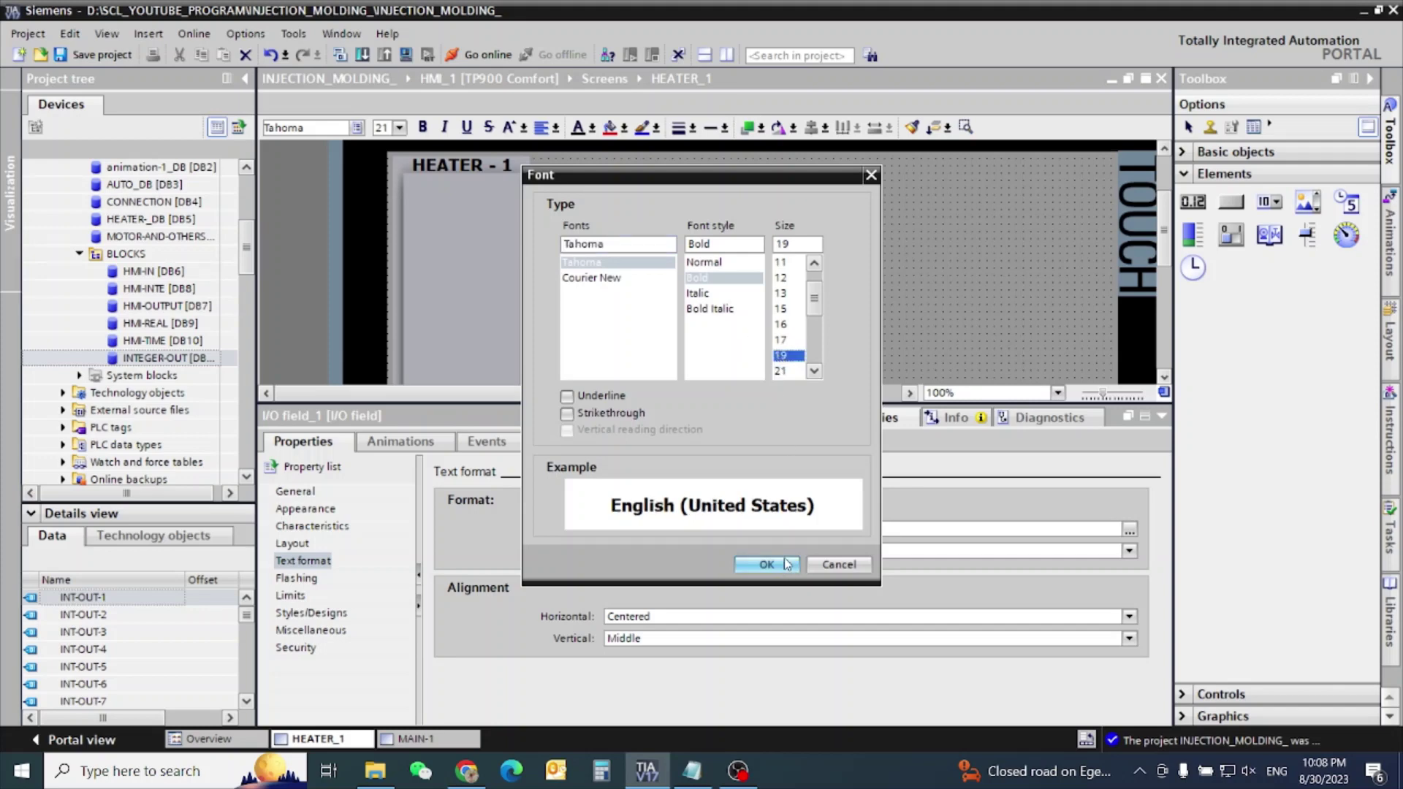
pyautogui.click(782, 371)
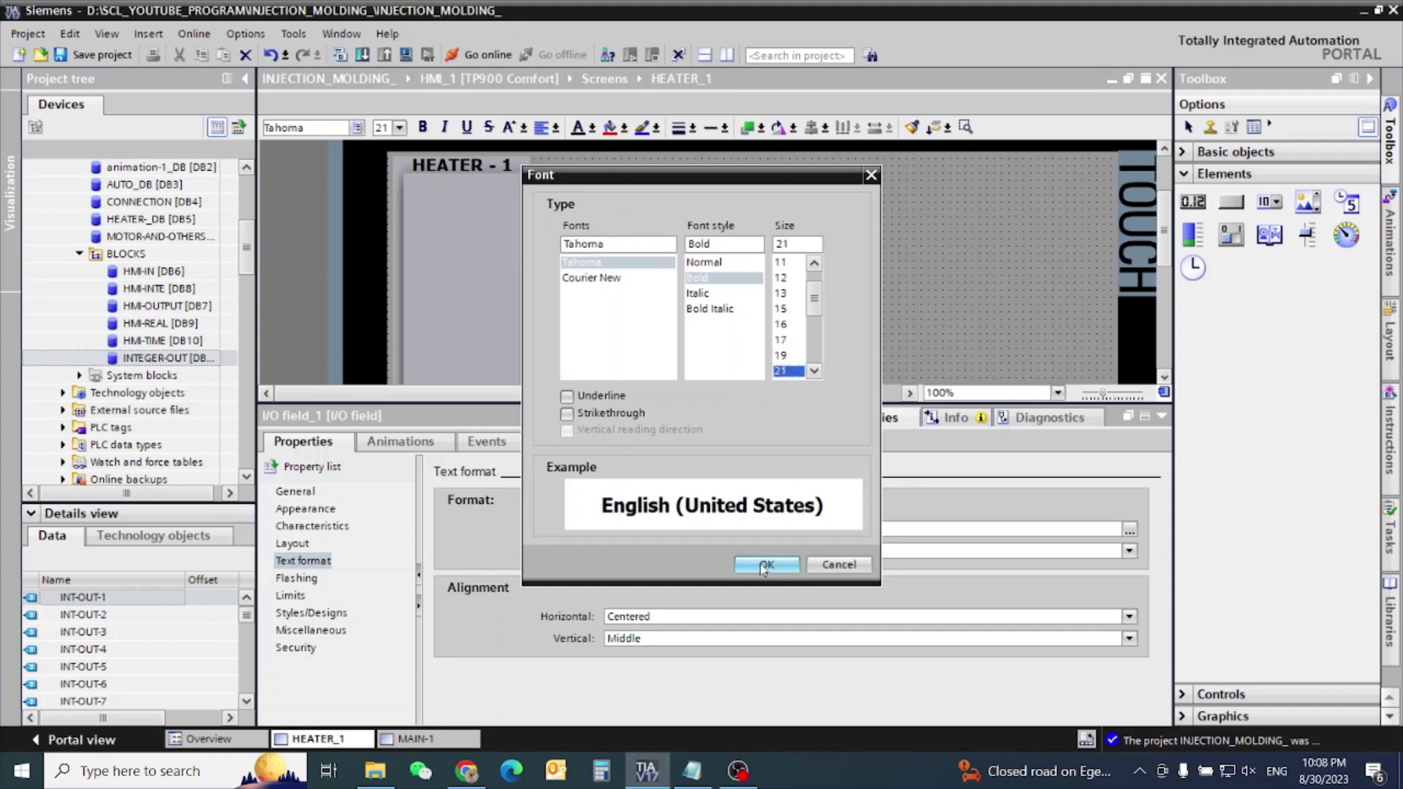
pyautogui.click(765, 565)
# - Resize the I/O field to a width of 118 and a height of 50
pyautogui.click(292, 544)
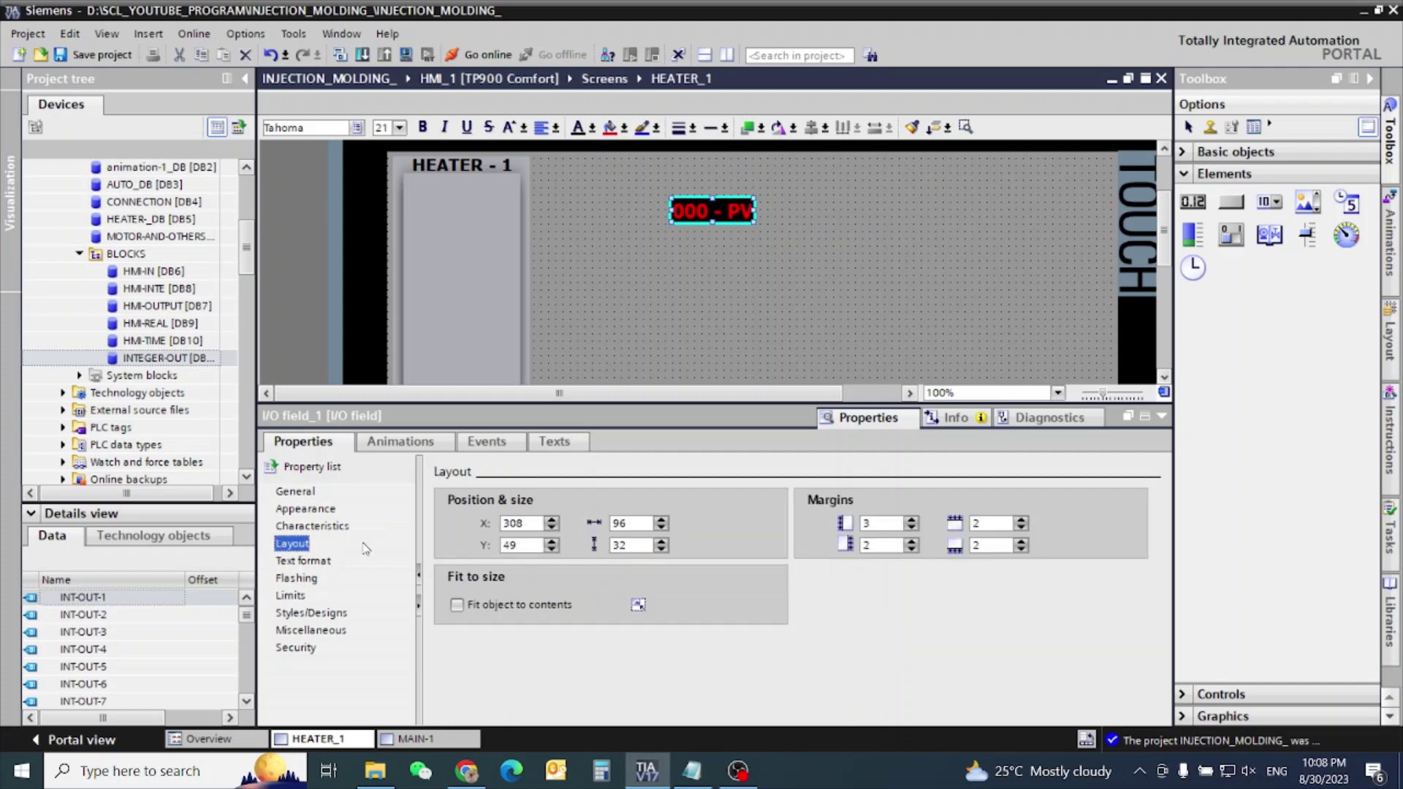
pyautogui.click(638, 522)
pyautogui.doubleClick(650, 522)
pyautogui.press('BackSpace')
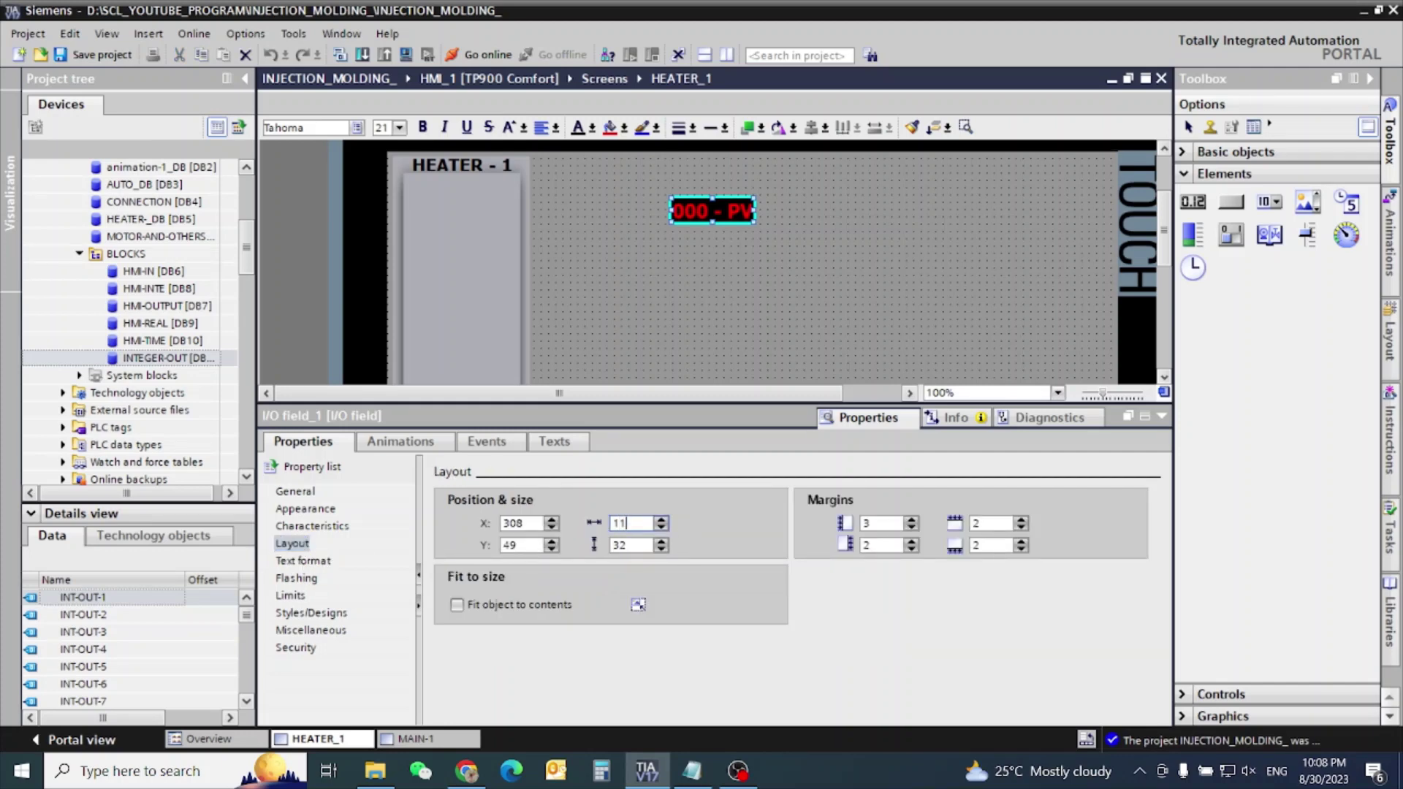
pyautogui.write('118')
pyautogui.press('Return')
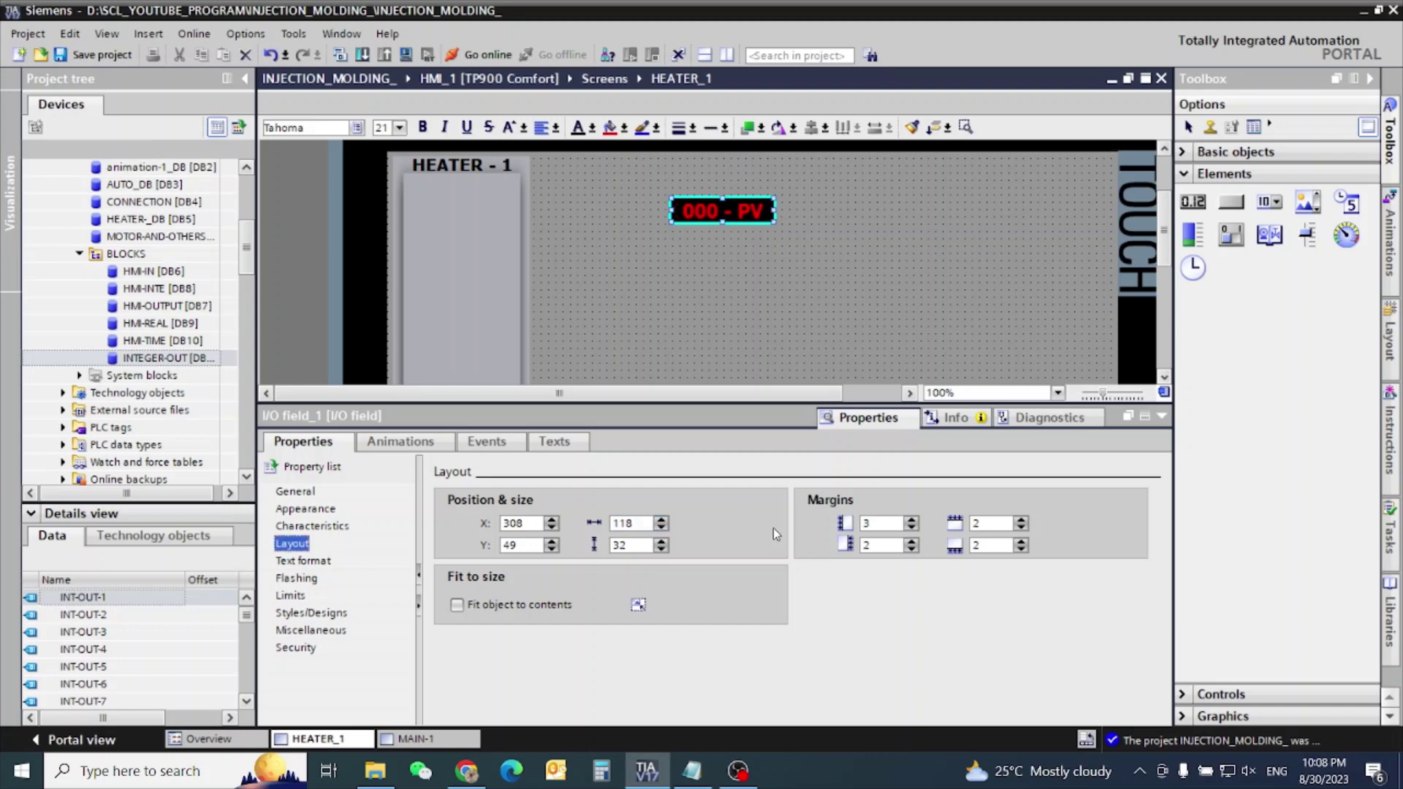
pyautogui.click(635, 545)
pyautogui.doubleClick(635, 545)
pyautogui.press('BackSpace')
pyautogui.write('50')
pyautogui.press('Return')
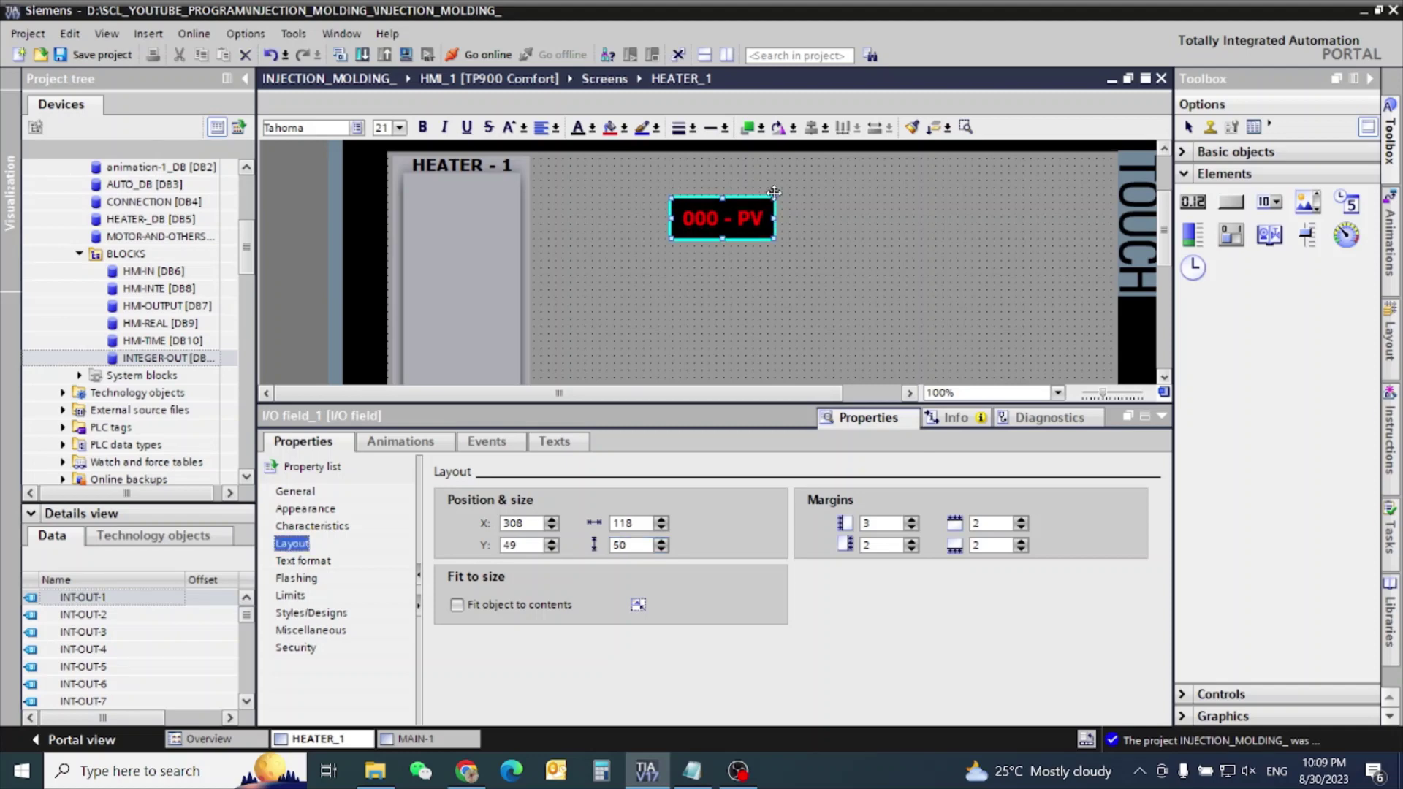
# - Square off the I/O field's corners by setting its corner radius to 0
pyautogui.click(696, 268)
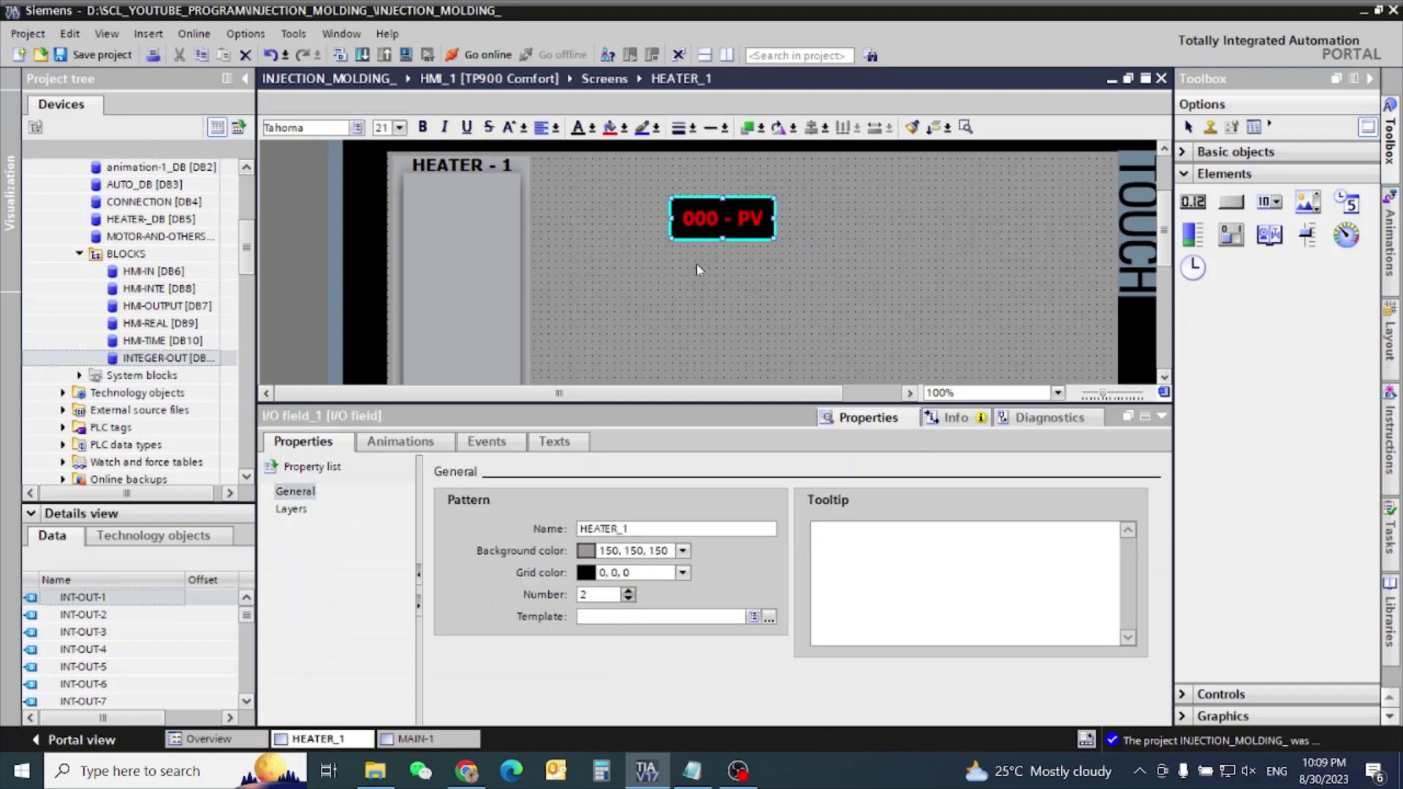
pyautogui.click(306, 508)
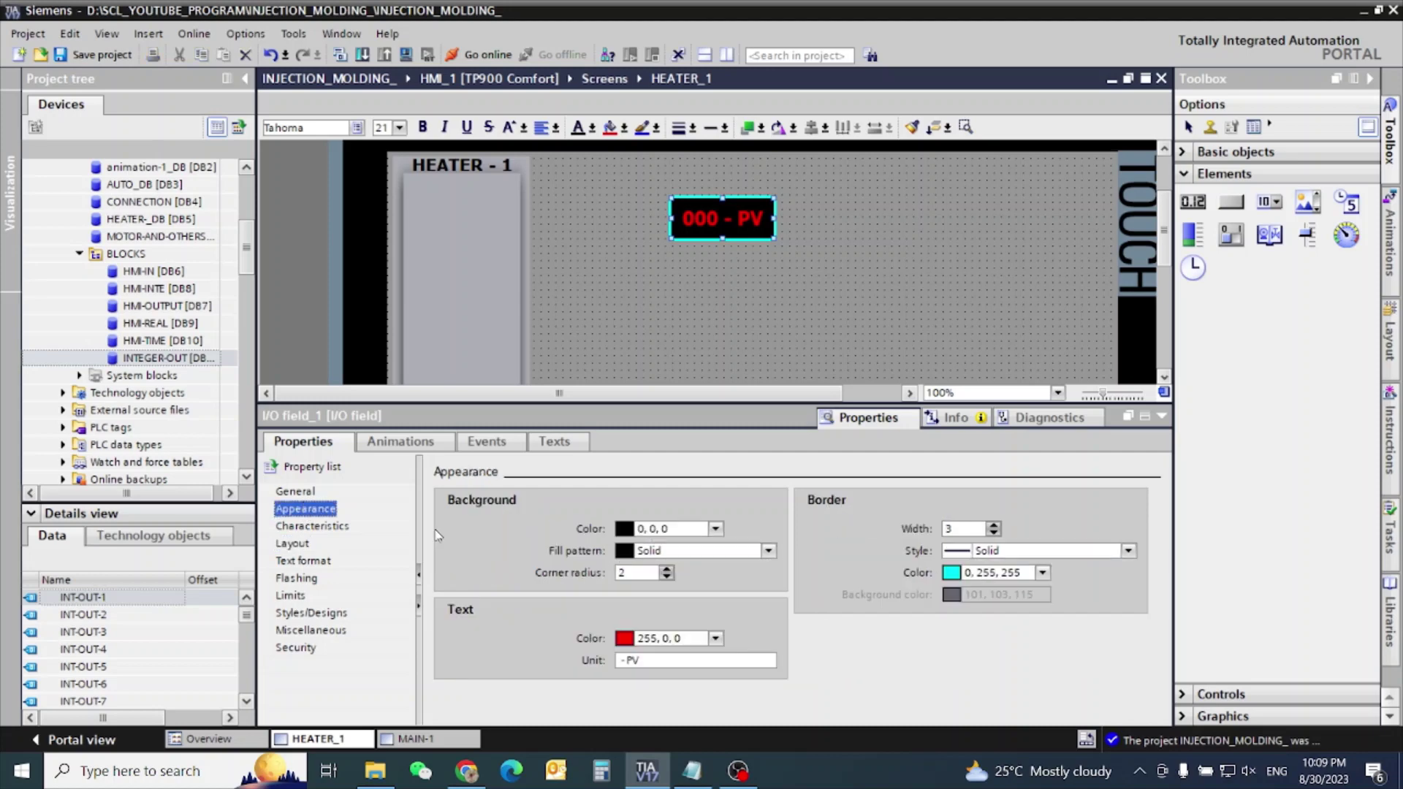
pyautogui.click(667, 576)
pyautogui.click(666, 576)
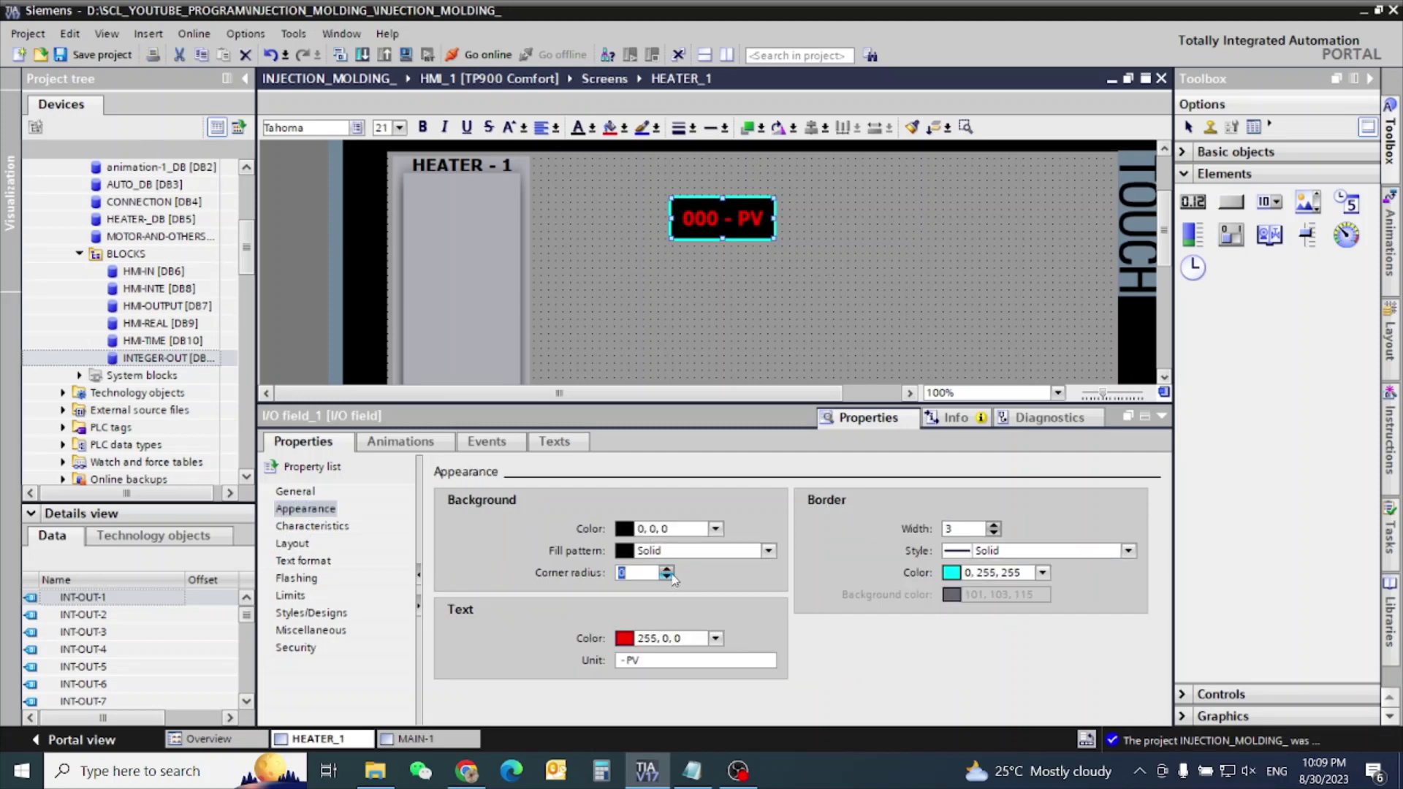
pyautogui.click(779, 292)
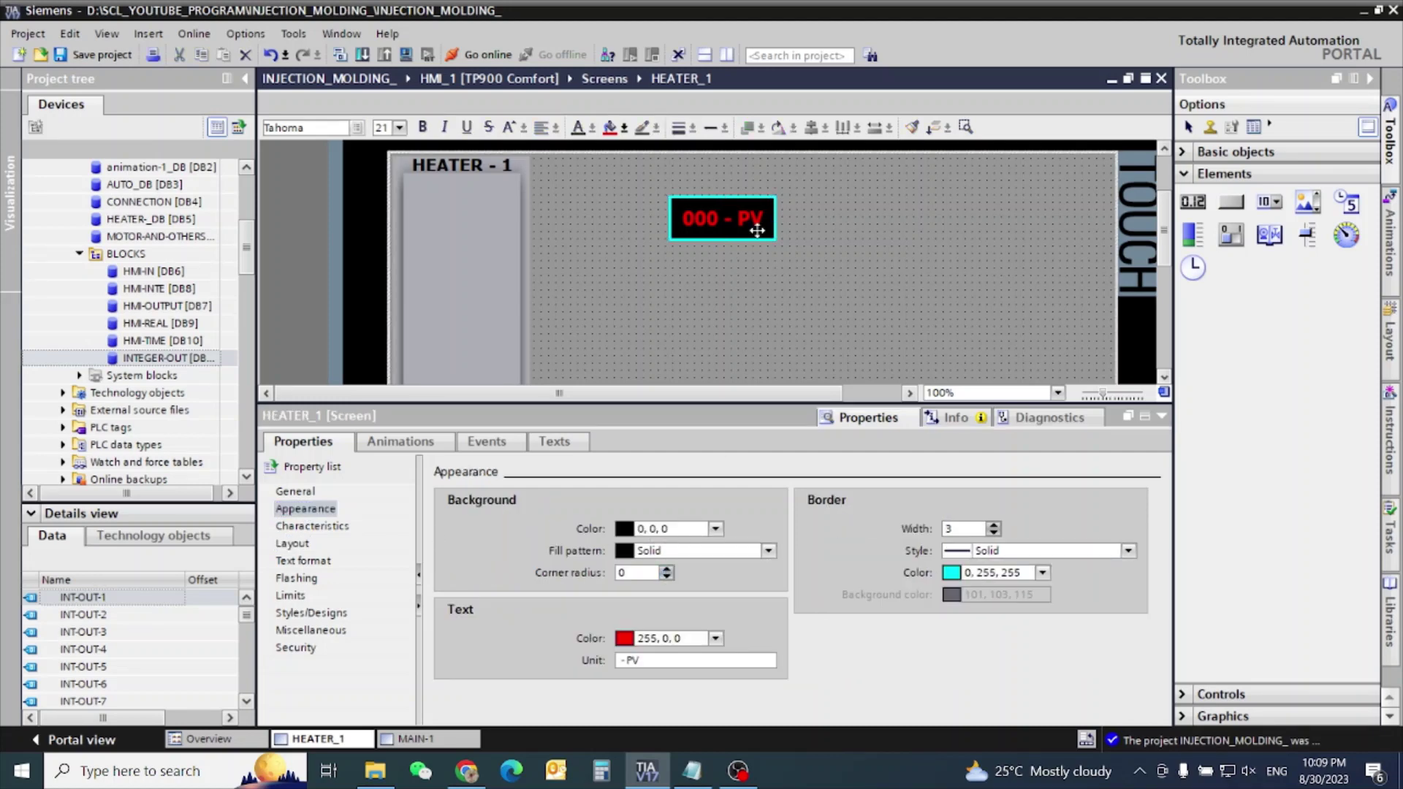
# - Move the PV field onto the background panel, centered directly below the HEATER - 1 label
pyautogui.click(739, 212)
pyautogui.moveTo(740, 212); pyautogui.dragTo(480, 196)
pyautogui.press('Left')
pyautogui.press('Left')
pyautogui.press('Left')
pyautogui.press('Left')
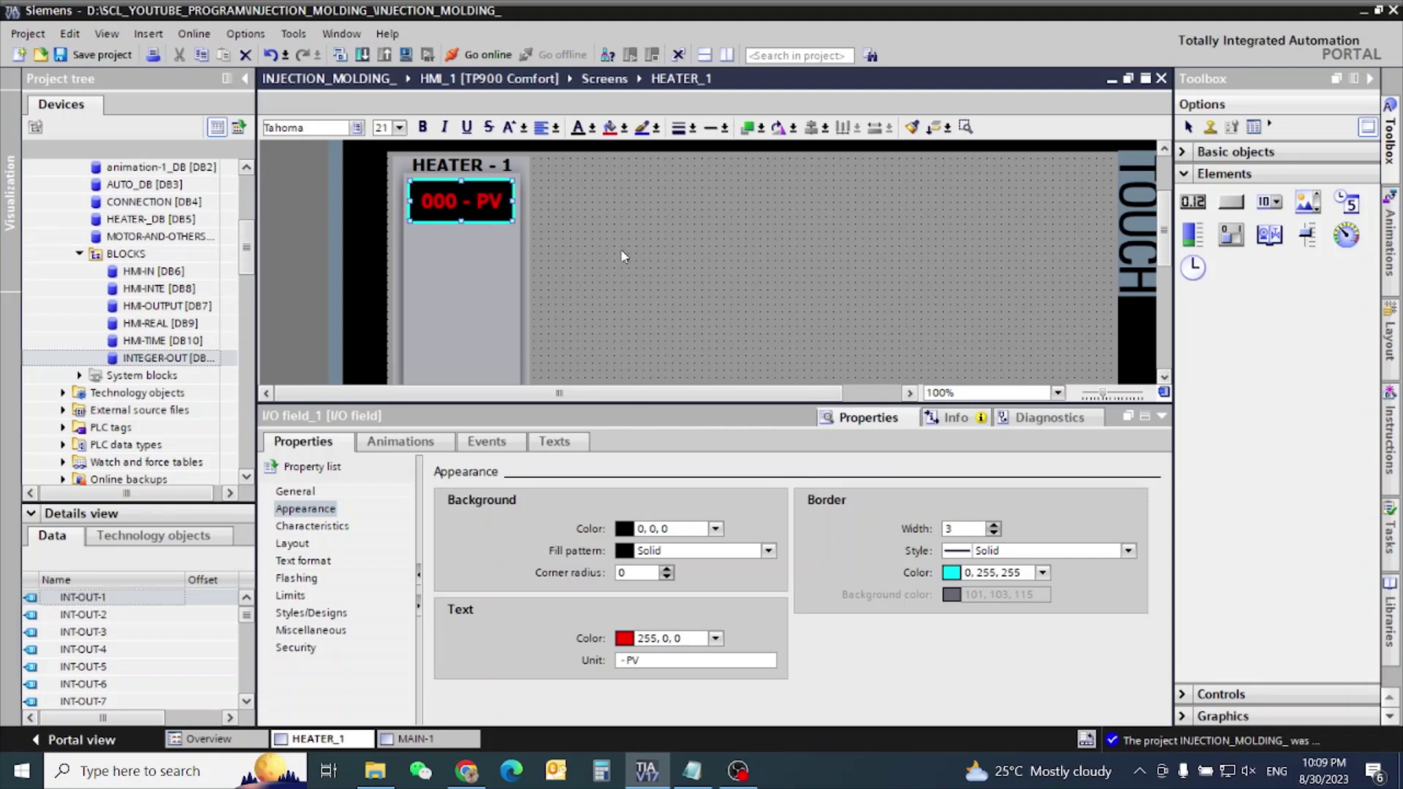
# - Duplicate the PV field and align the copy directly below the original with a small gap
pyautogui.click(694, 207)
pyautogui.click(489, 197)
pyautogui.moveTo(488, 197); pyautogui.dragTo(491, 204)
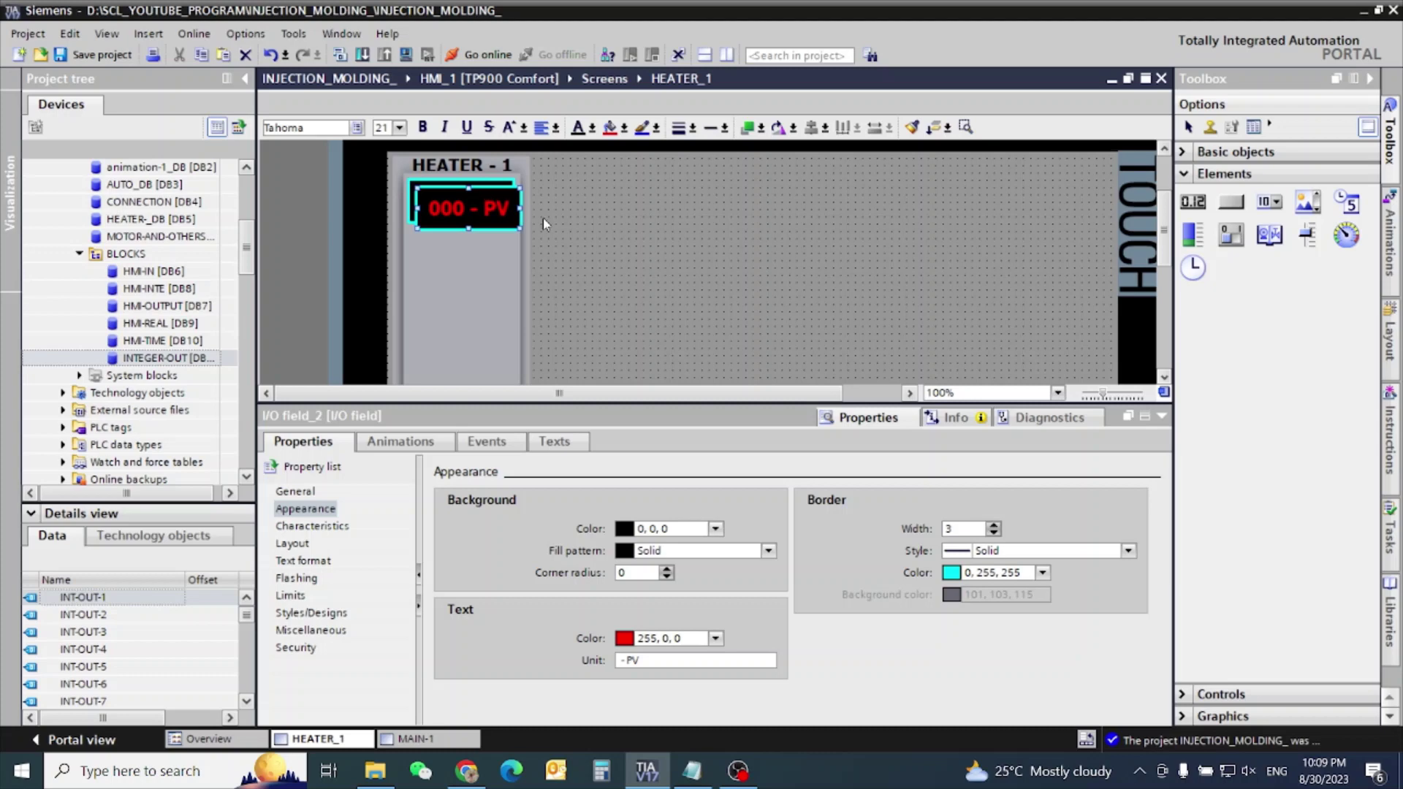
pyautogui.press('Left')
pyautogui.press('Left')
pyautogui.press('Left')
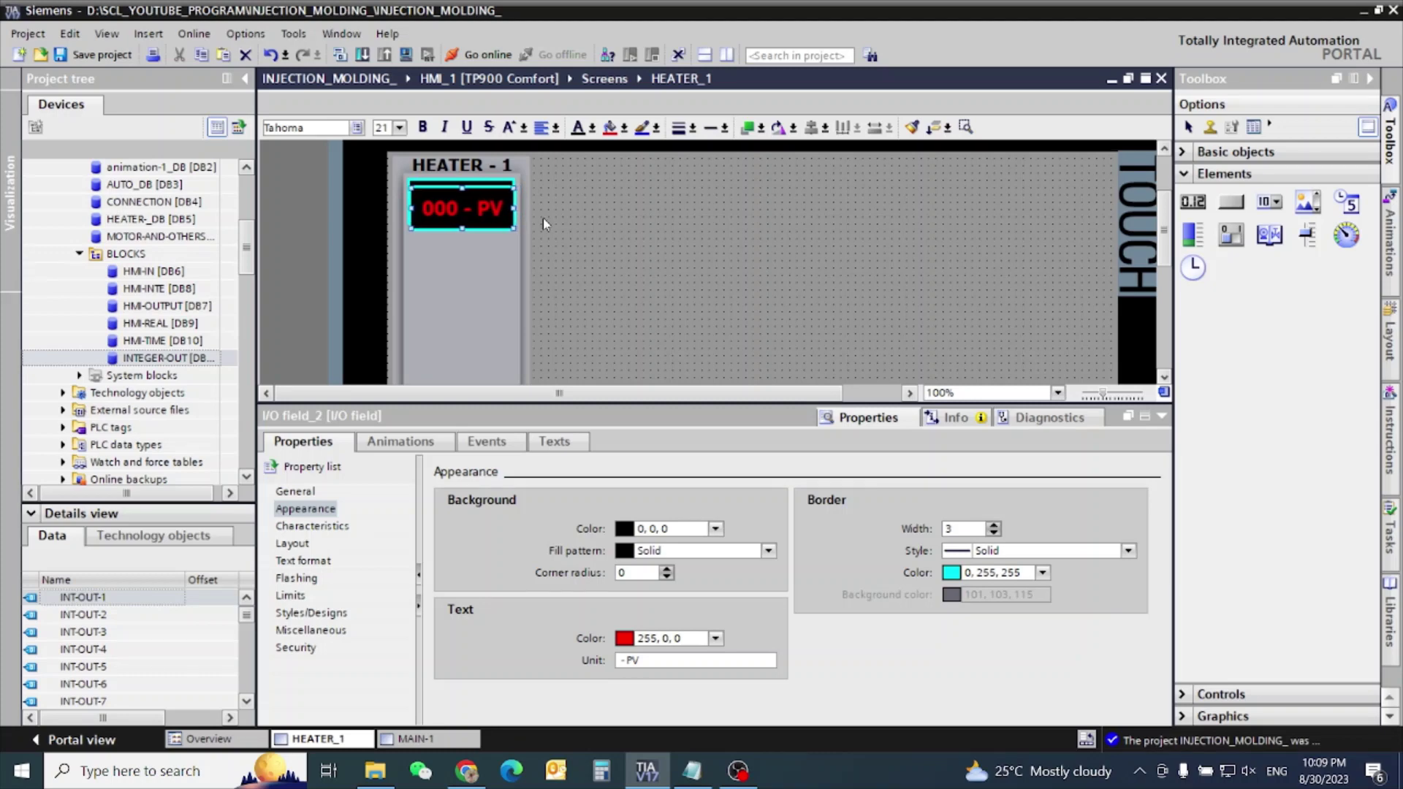
pyautogui.press('Down')
pyautogui.press('Down')
pyautogui.press('Down')
pyautogui.press('Down')
pyautogui.press('Down')
pyautogui.press('Down')
pyautogui.press('Down')
pyautogui.press('Down')
pyautogui.press('Down')
pyautogui.press('Down')
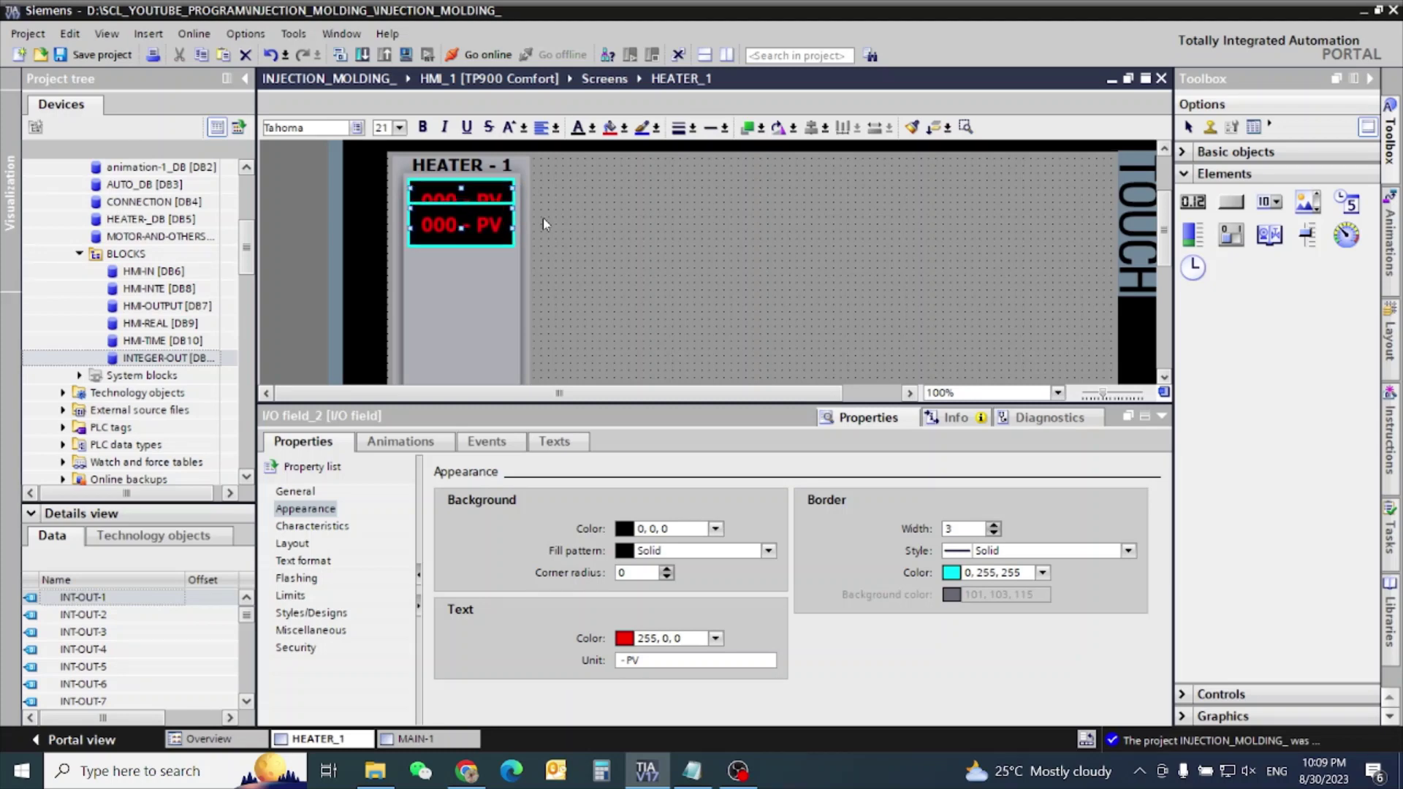
pyautogui.press('Down')
pyautogui.press('Down')
pyautogui.press('Down')
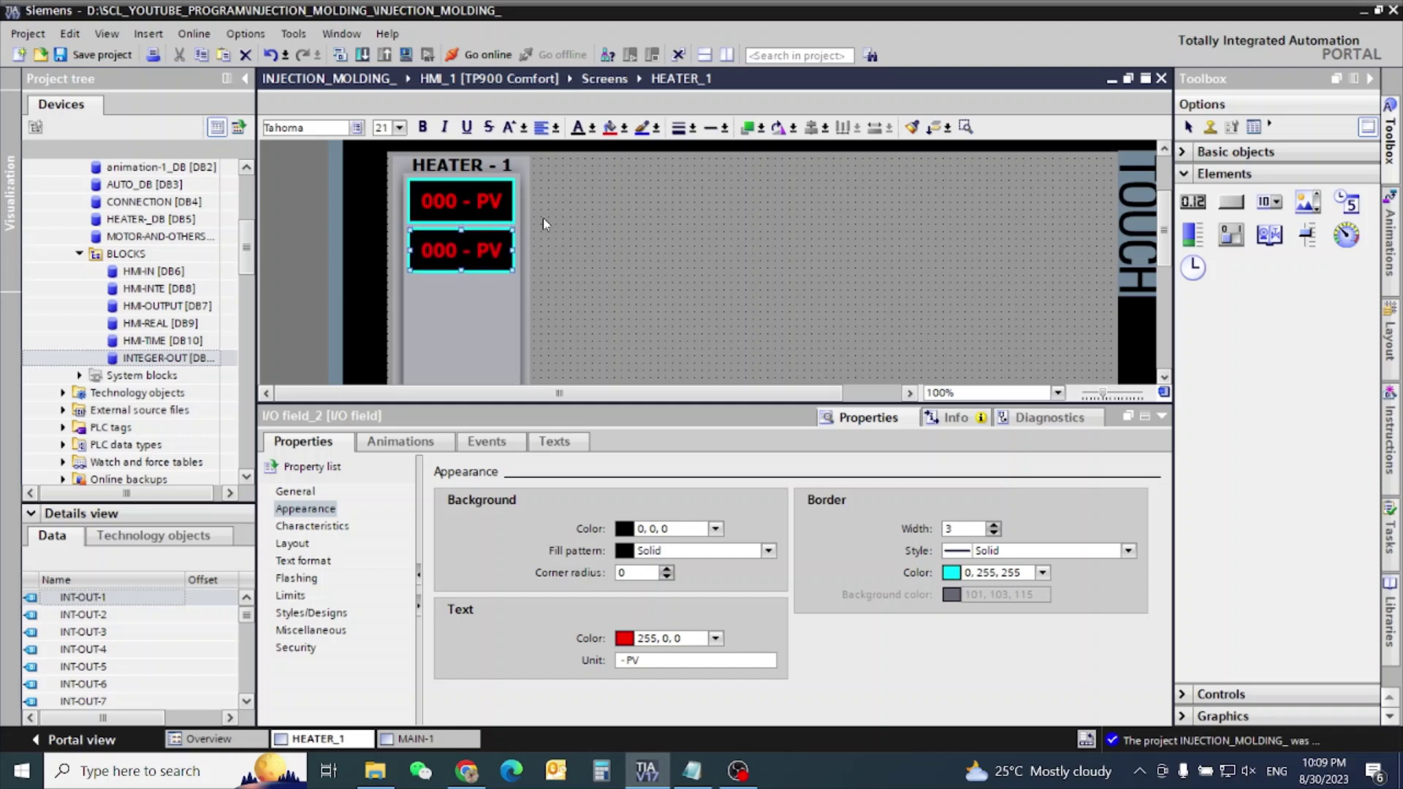
# - Set the lower field's text color to green (0, 255, 0)
pyautogui.click(716, 639)
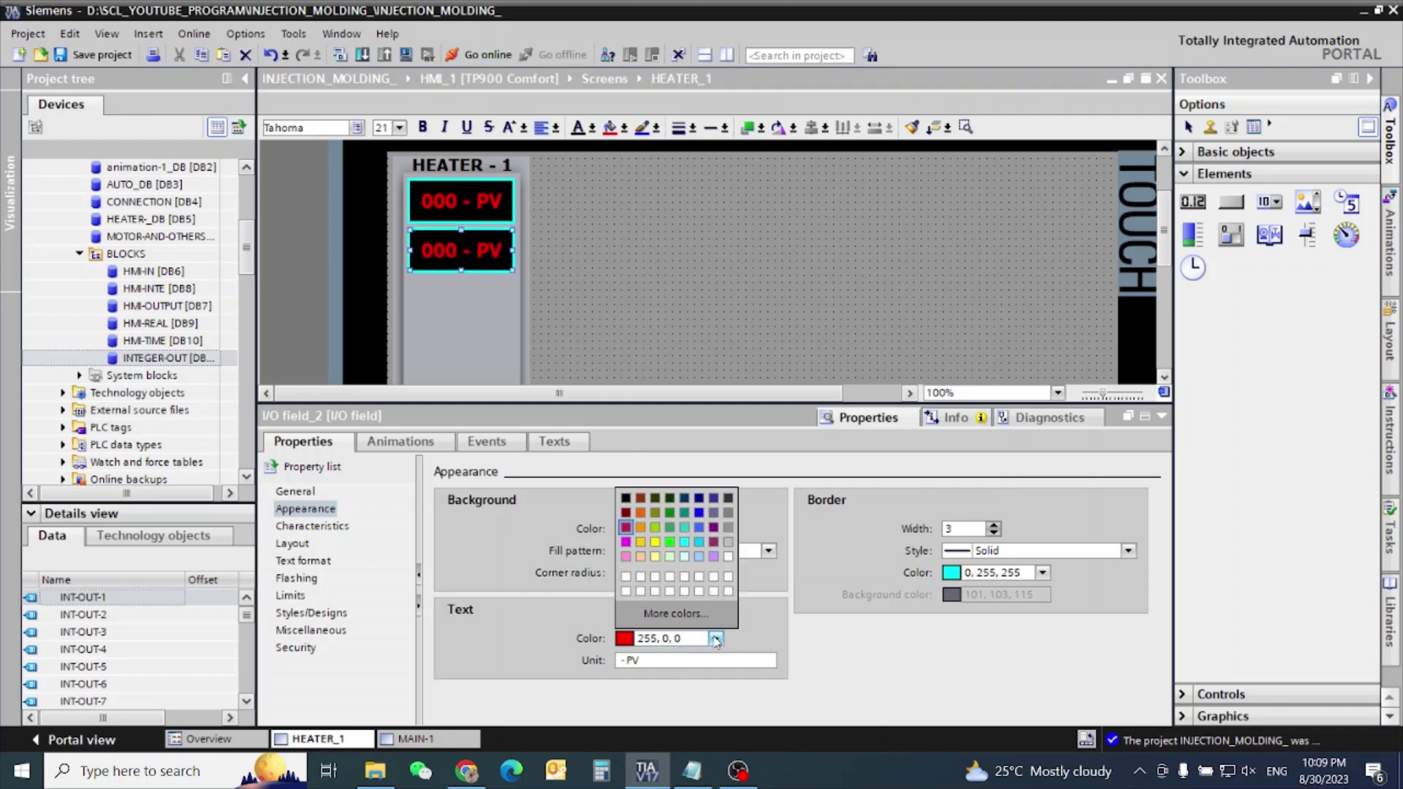
pyautogui.click(687, 551)
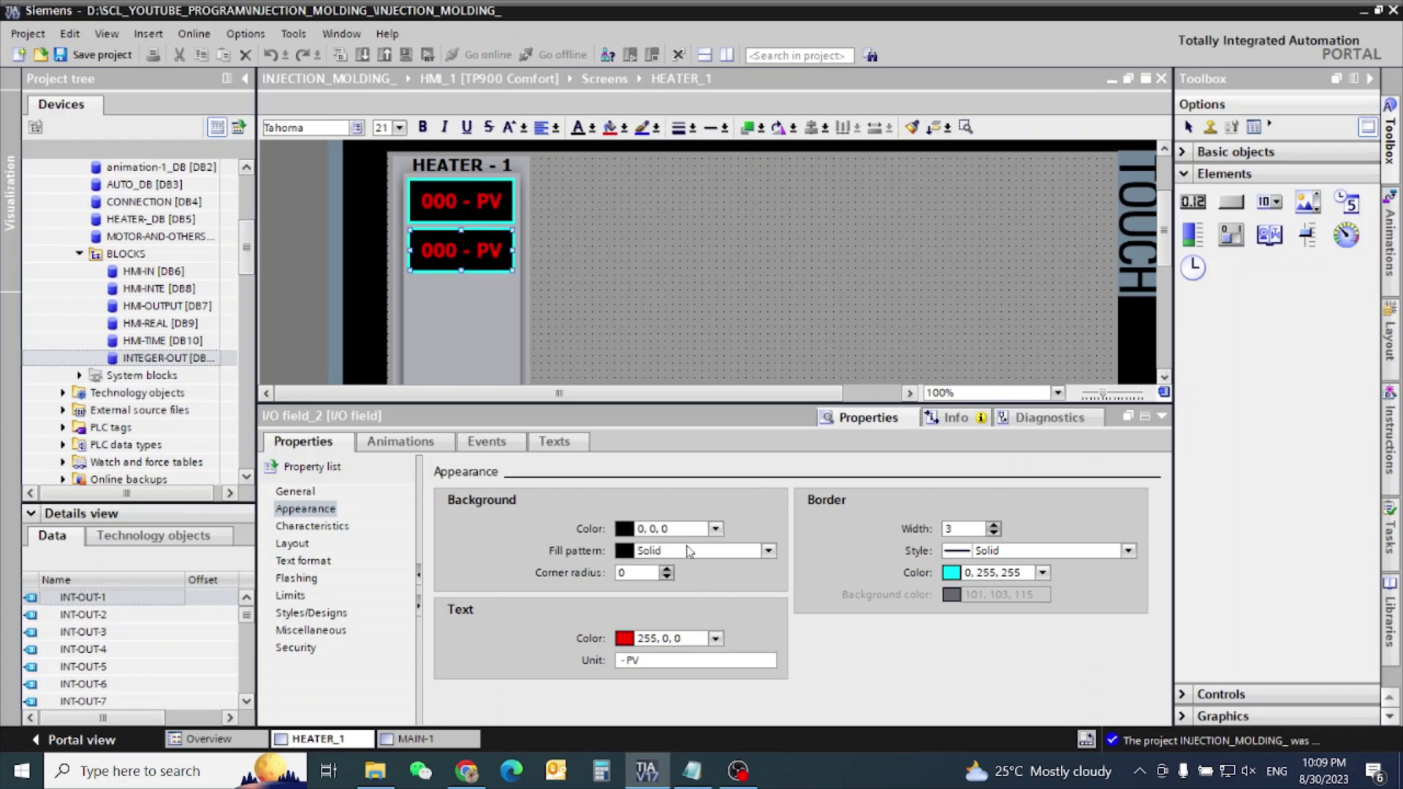
pyautogui.click(716, 638)
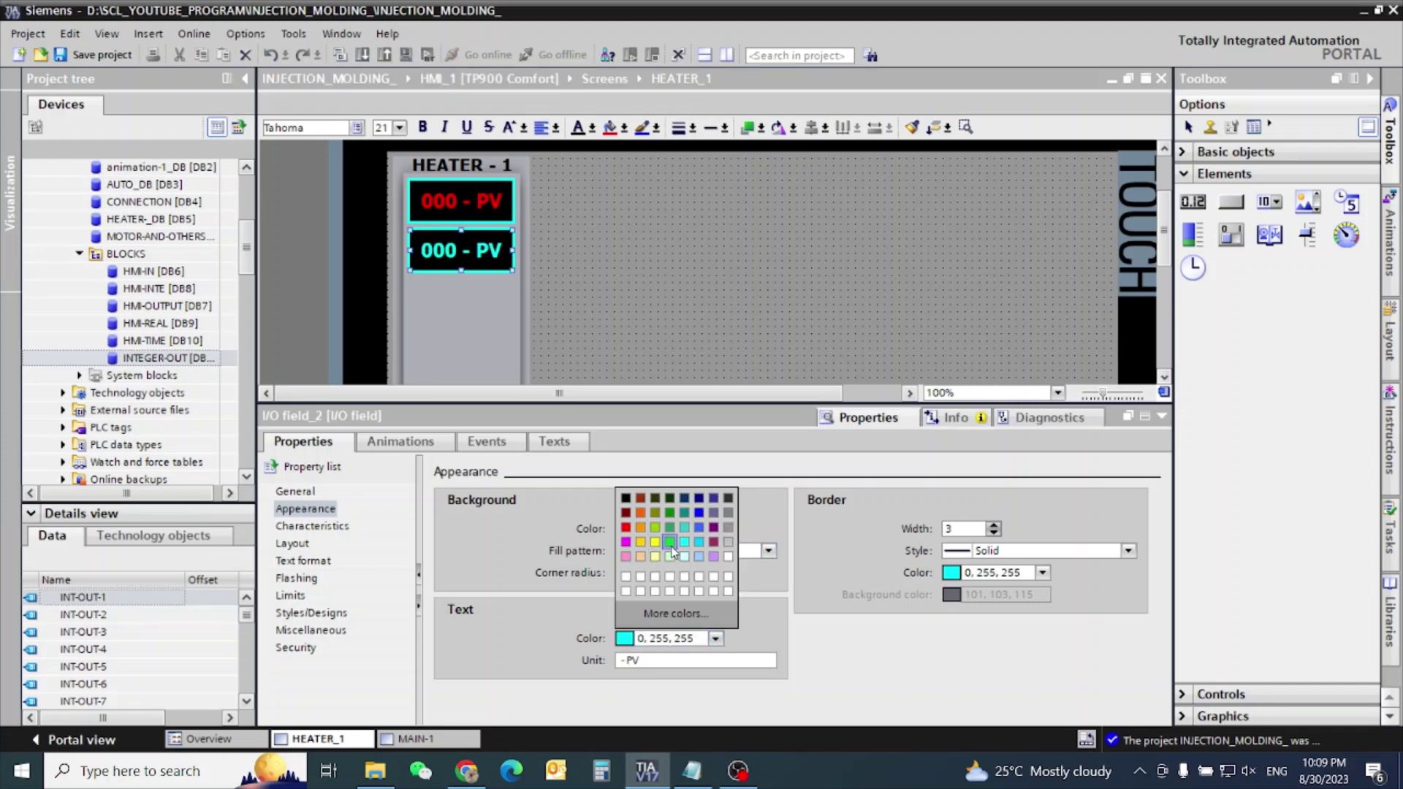
pyautogui.click(673, 553)
pyautogui.write('0, 255, 0')
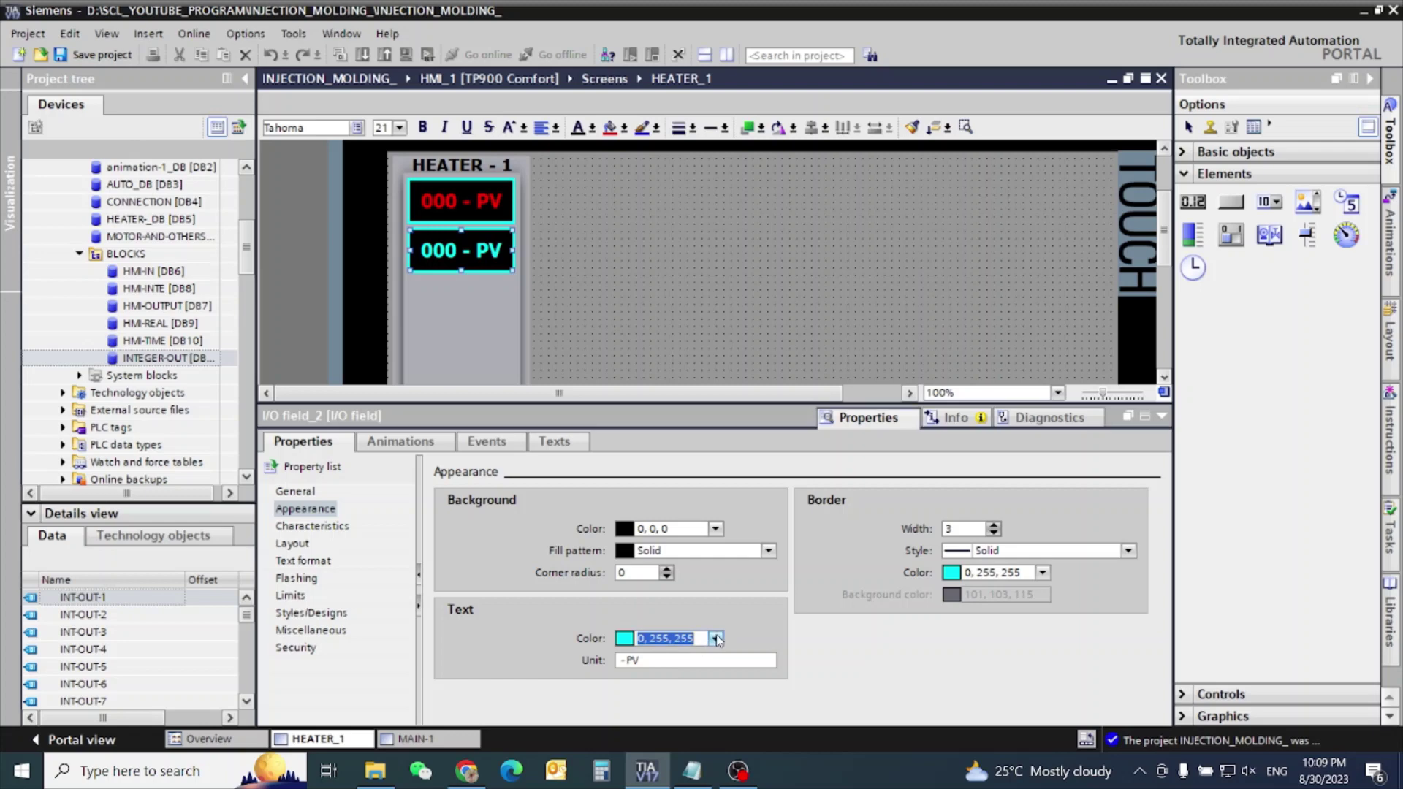
pyautogui.press('Return')
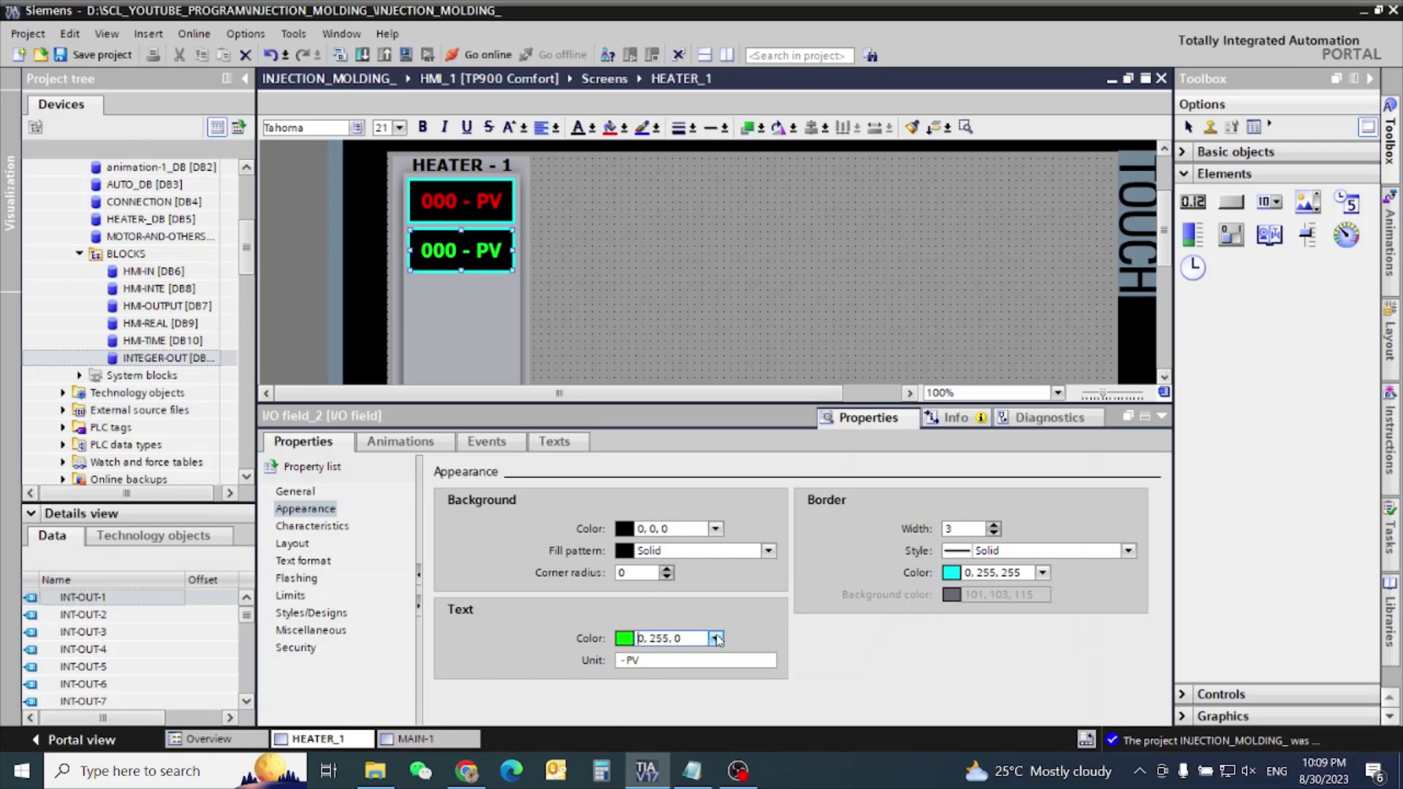
# - Change the lower field's unit to "- SV"
pyautogui.click(632, 660)
pyautogui.press('BackSpace')
pyautogui.write('S')
# - Assign INPUT-1 from the HMI-IN data block as the SV field's process tag
pyautogui.click(295, 492)
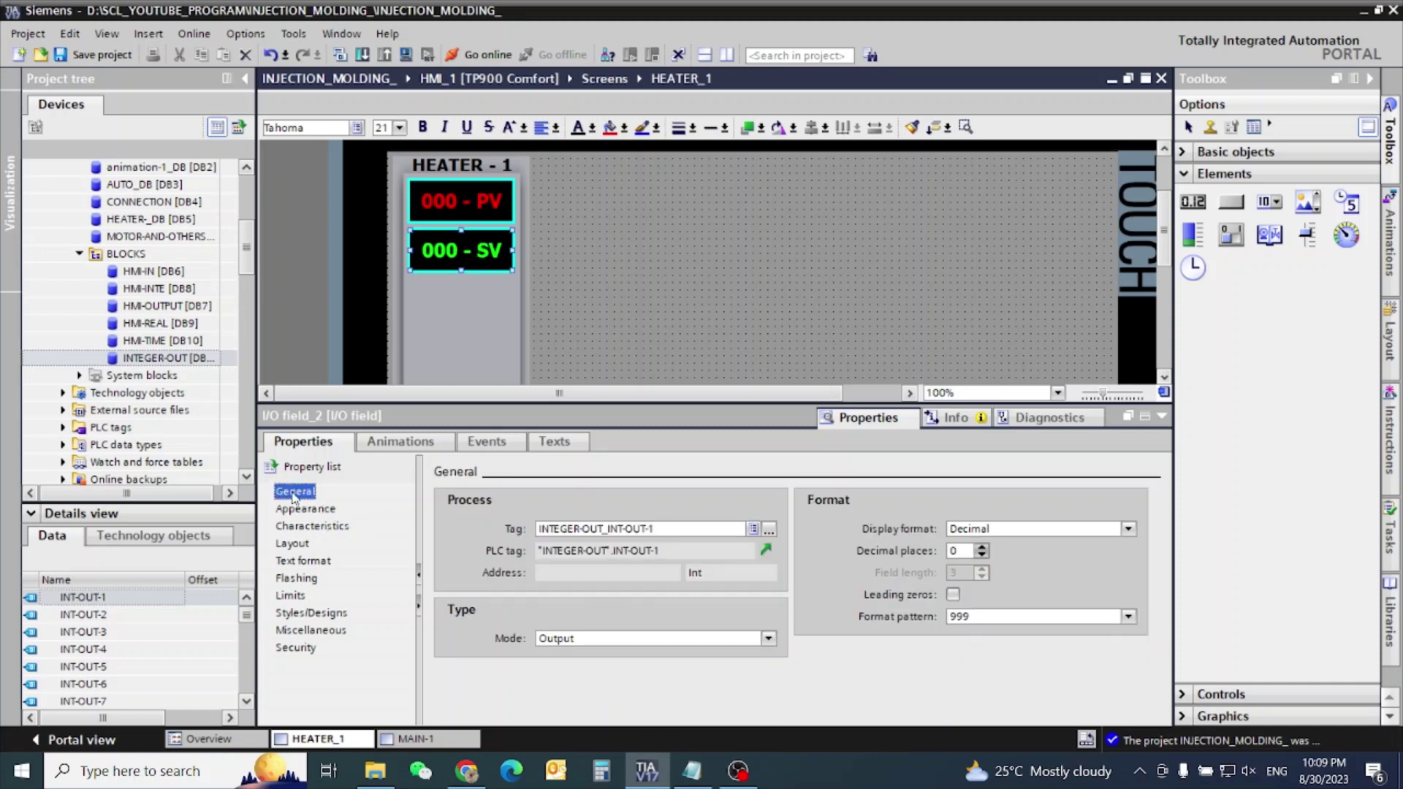
pyautogui.click(225, 271)
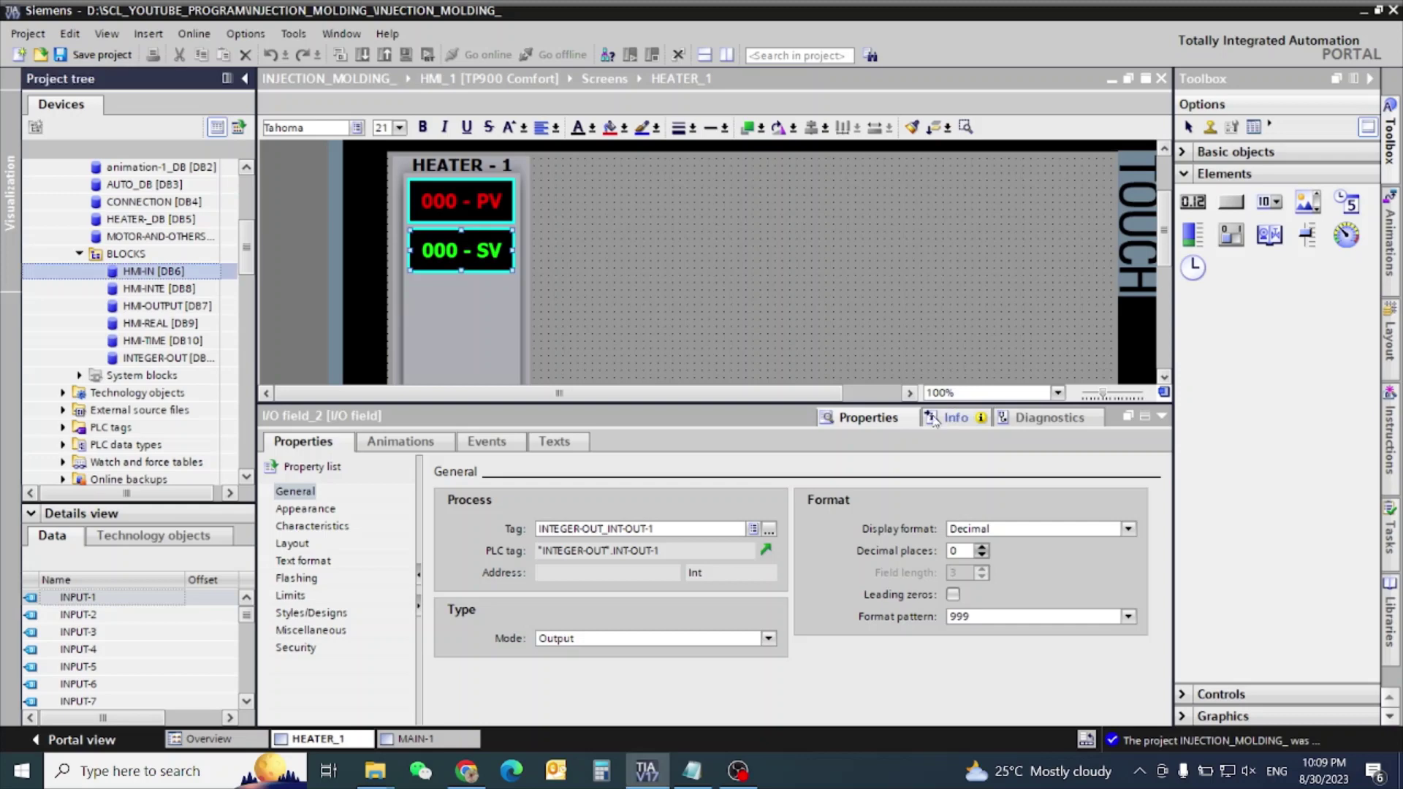
pyautogui.click(961, 413)
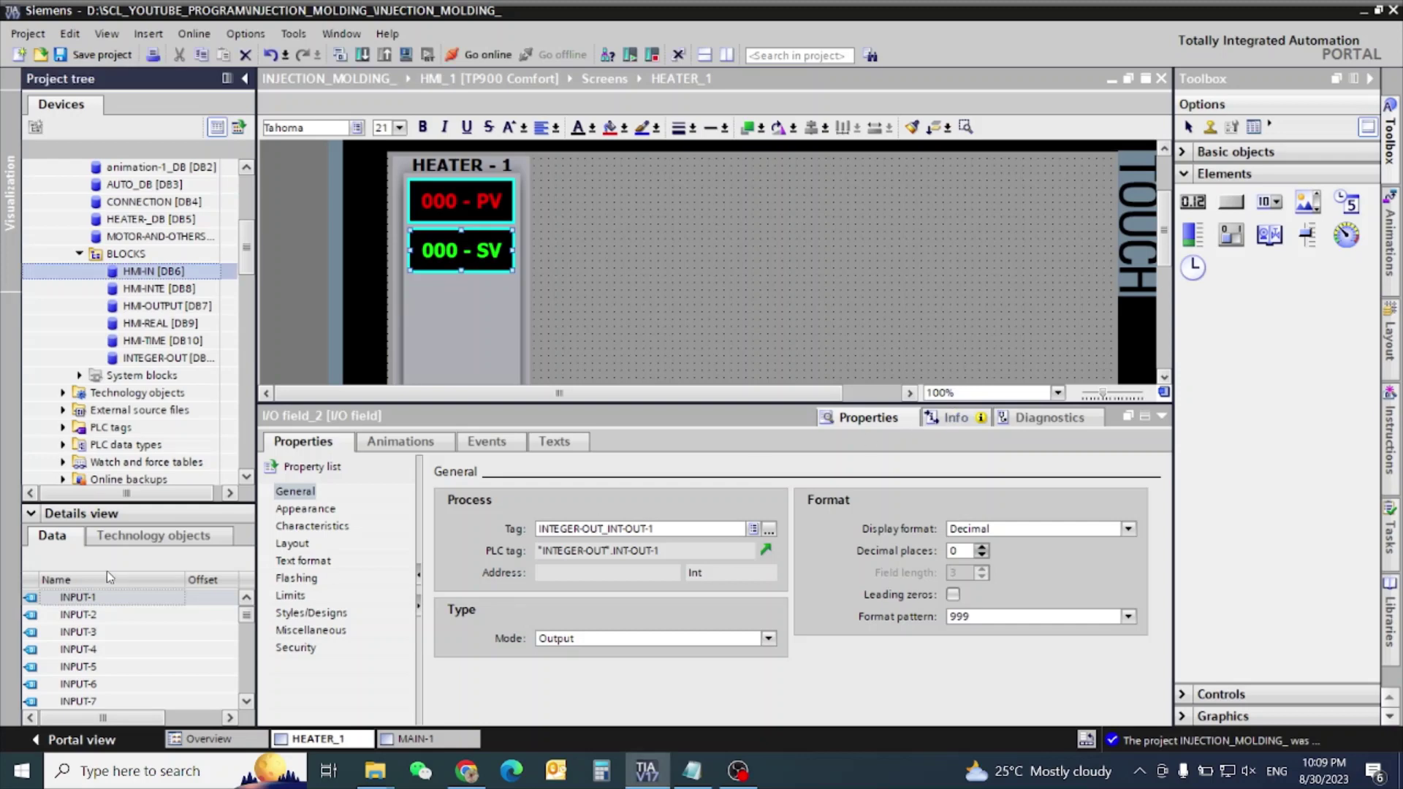
pyautogui.moveTo(76, 597); pyautogui.dragTo(658, 531)
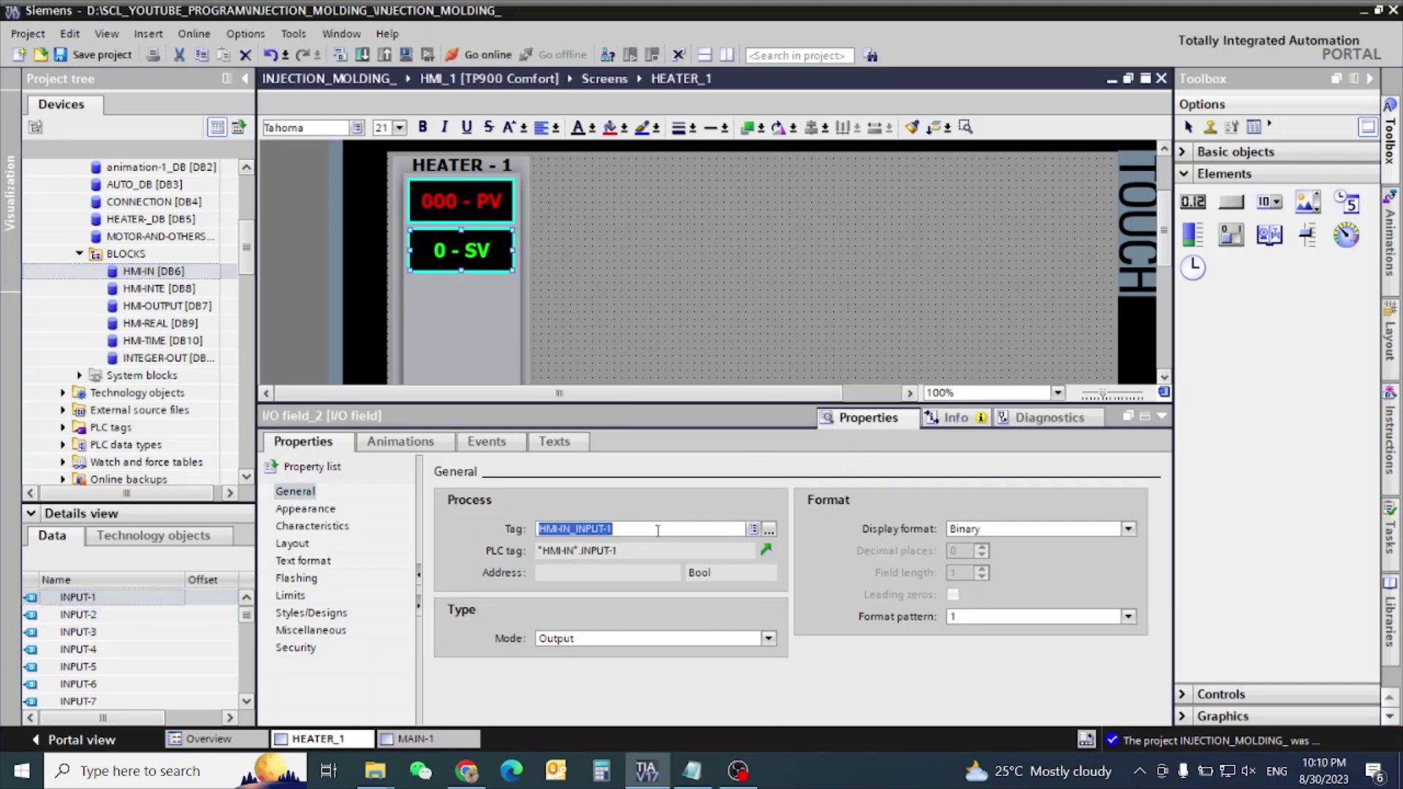
# - Set the SV field's display format to Decimal with format pattern 999, and save the project
pyautogui.click(445, 197)
pyautogui.click(443, 253)
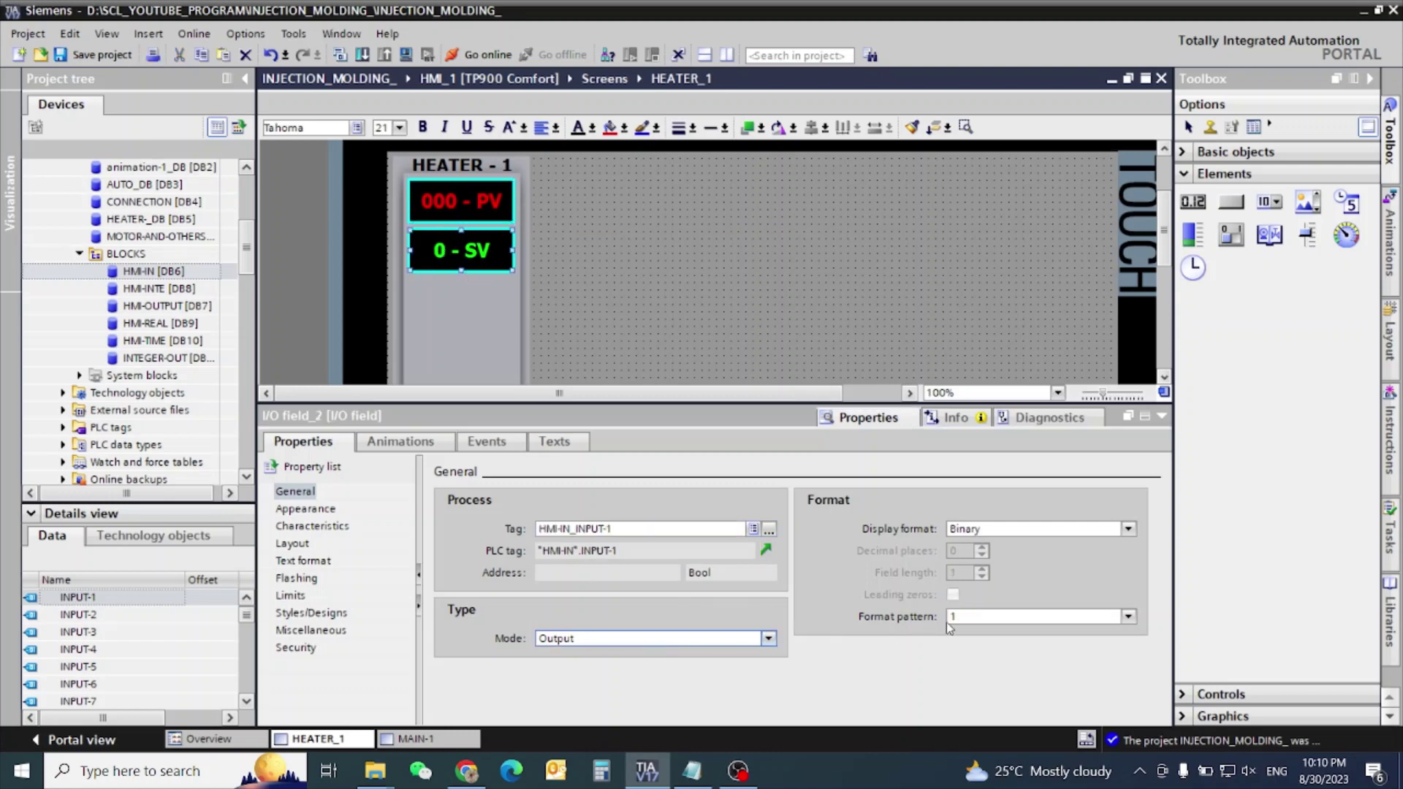
pyautogui.click(1128, 528)
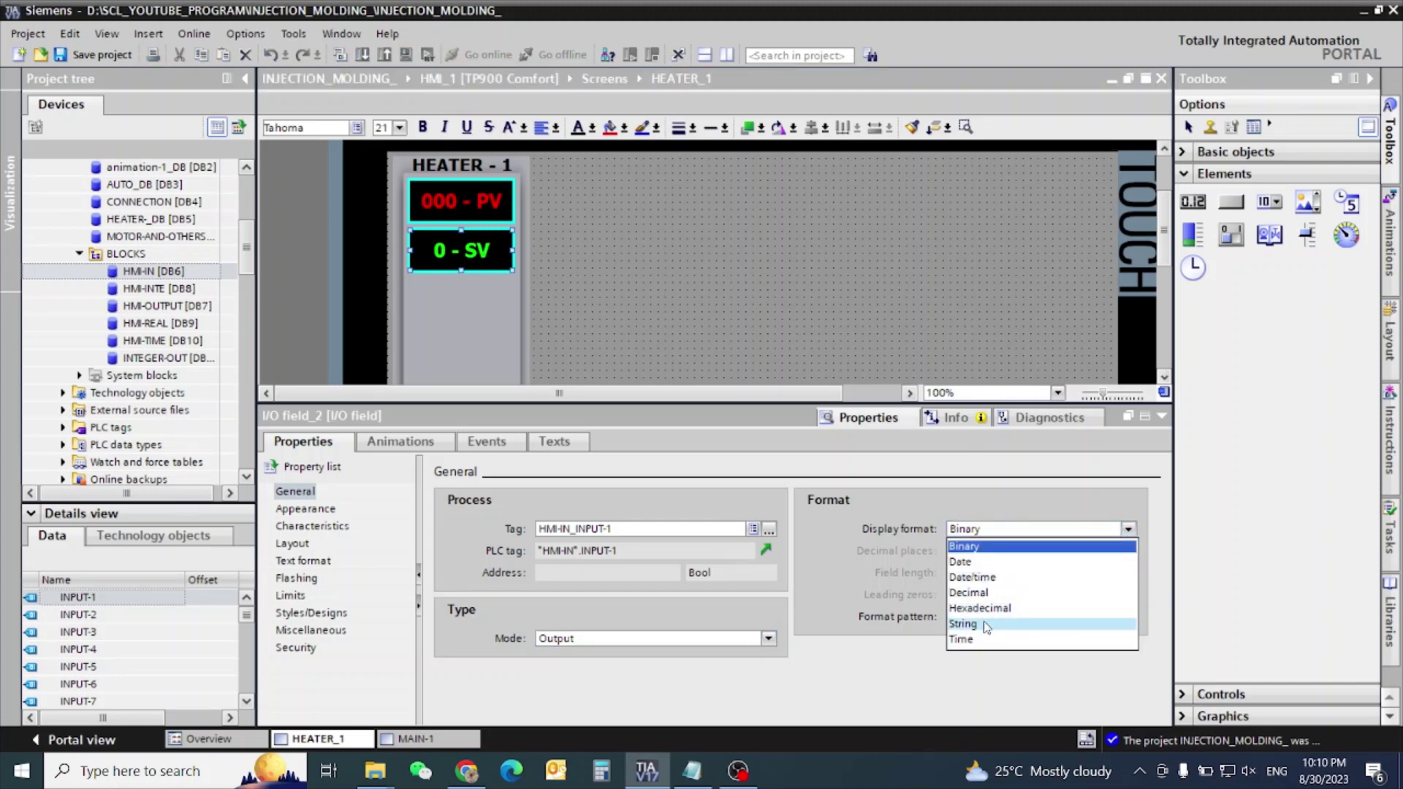
pyautogui.click(986, 593)
pyautogui.doubleClick(984, 616)
pyautogui.write('999')
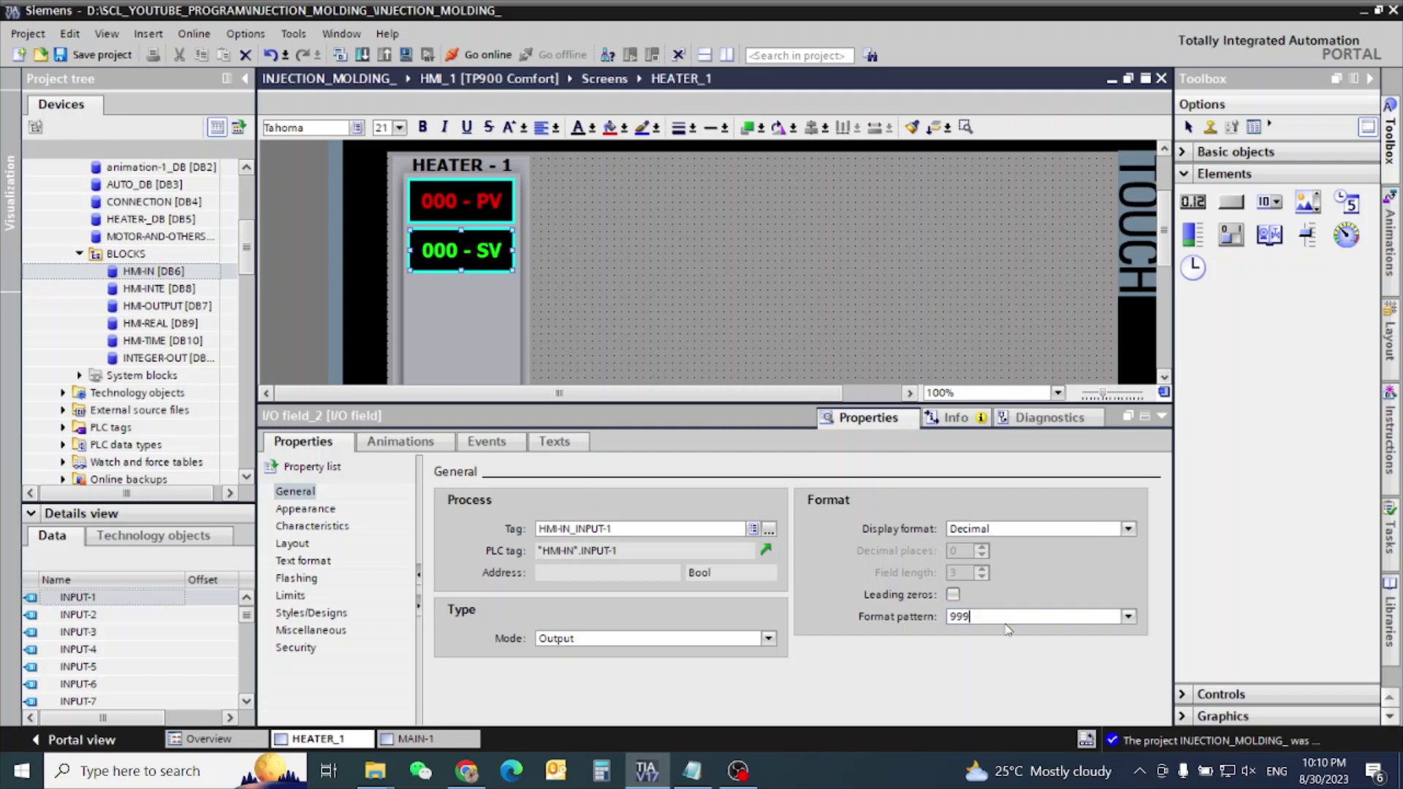
pyautogui.click(586, 257)
pyautogui.click(109, 55)
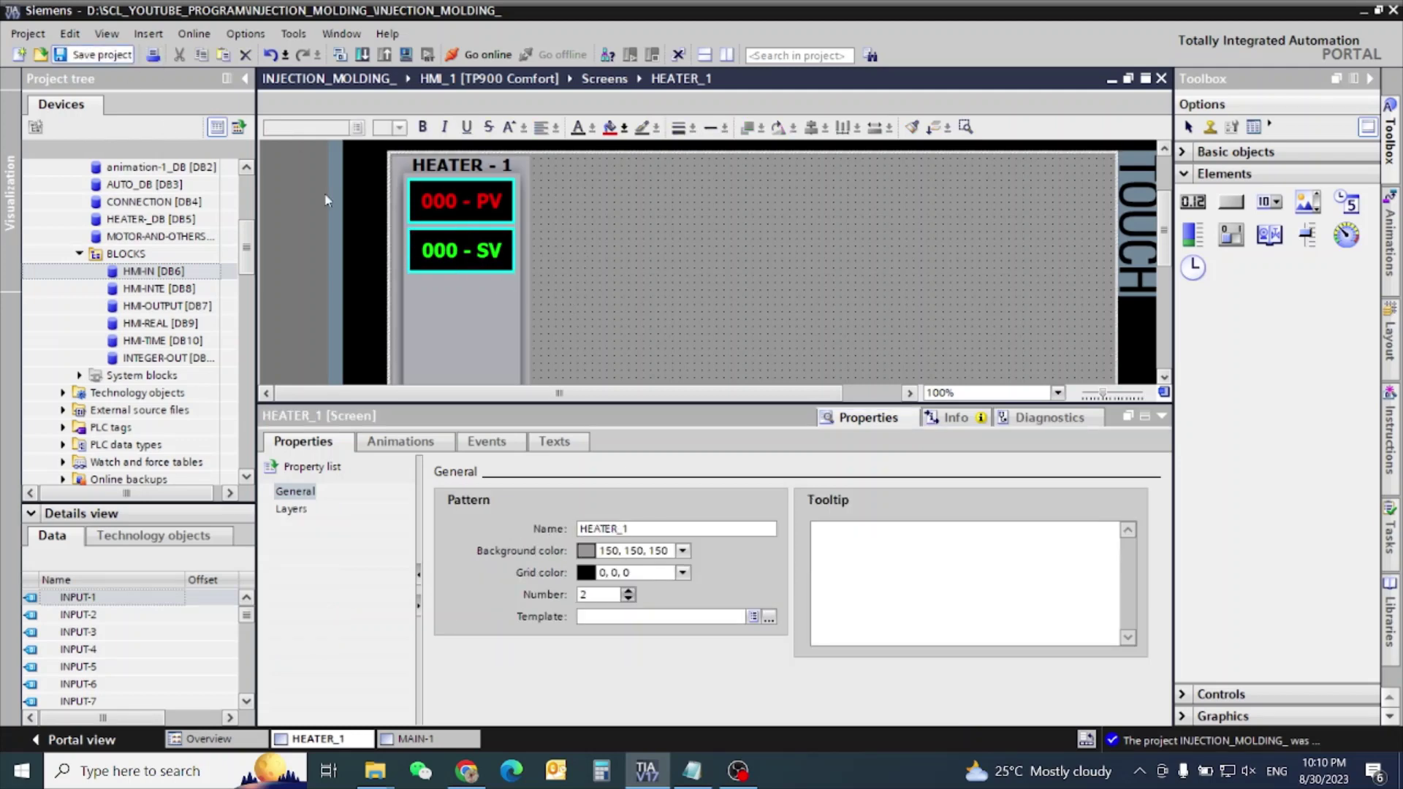
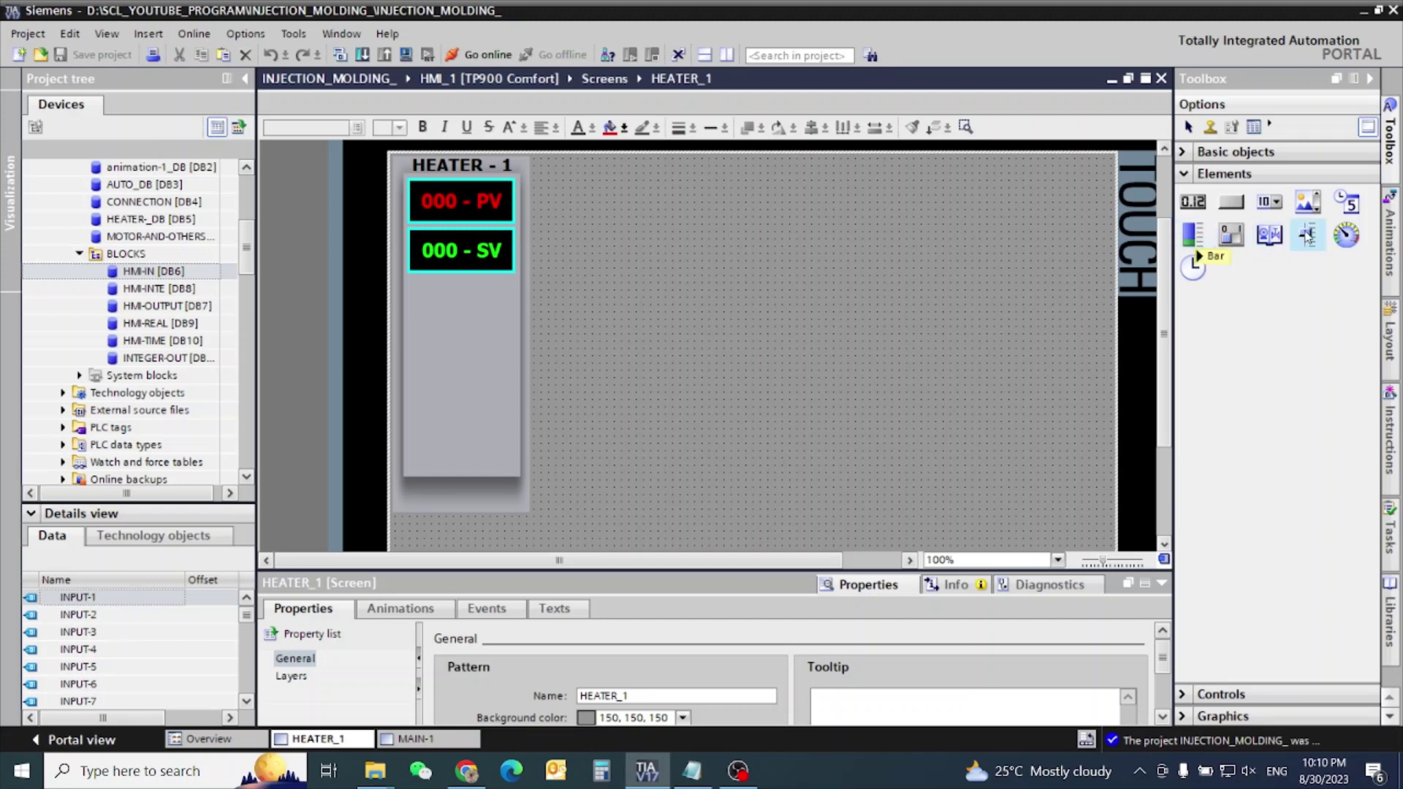
# - Place a slider beside the HEATER - 1 panel and assign Int-1 from the HMI-INTE data block as its process tag
pyautogui.moveTo(1308, 234); pyautogui.dragTo(676, 311)
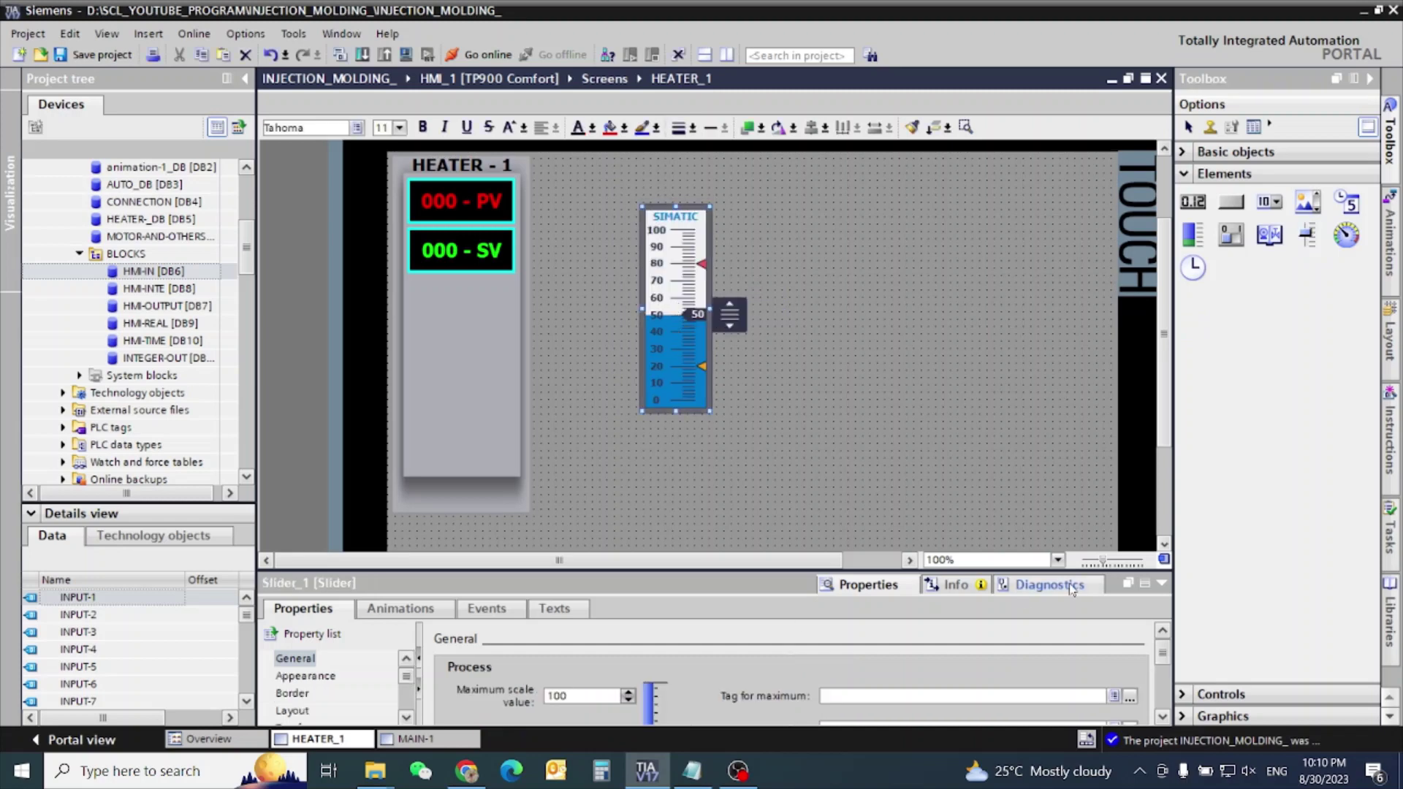
pyautogui.moveTo(696, 569); pyautogui.dragTo(696, 409)
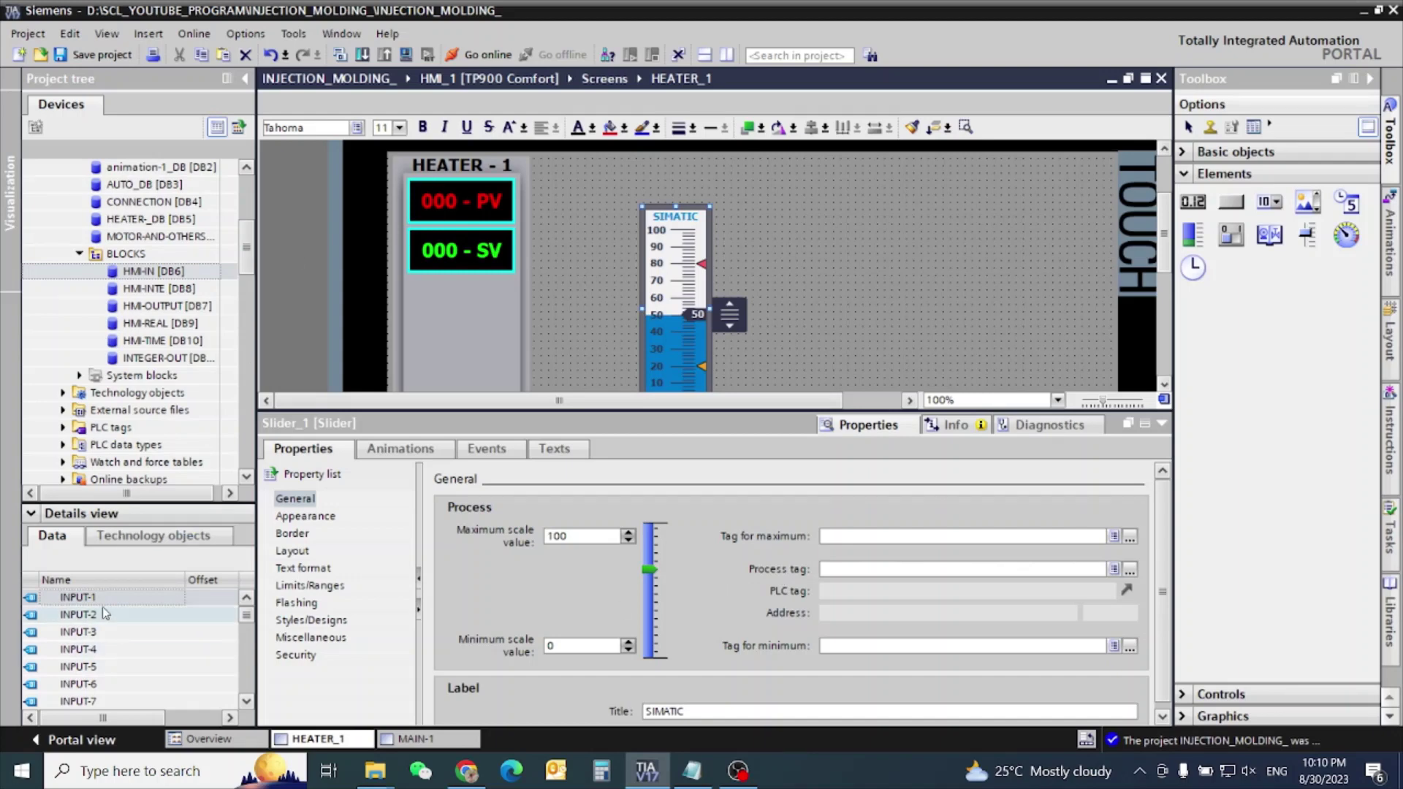
pyautogui.moveTo(77, 597); pyautogui.dragTo(1070, 608)
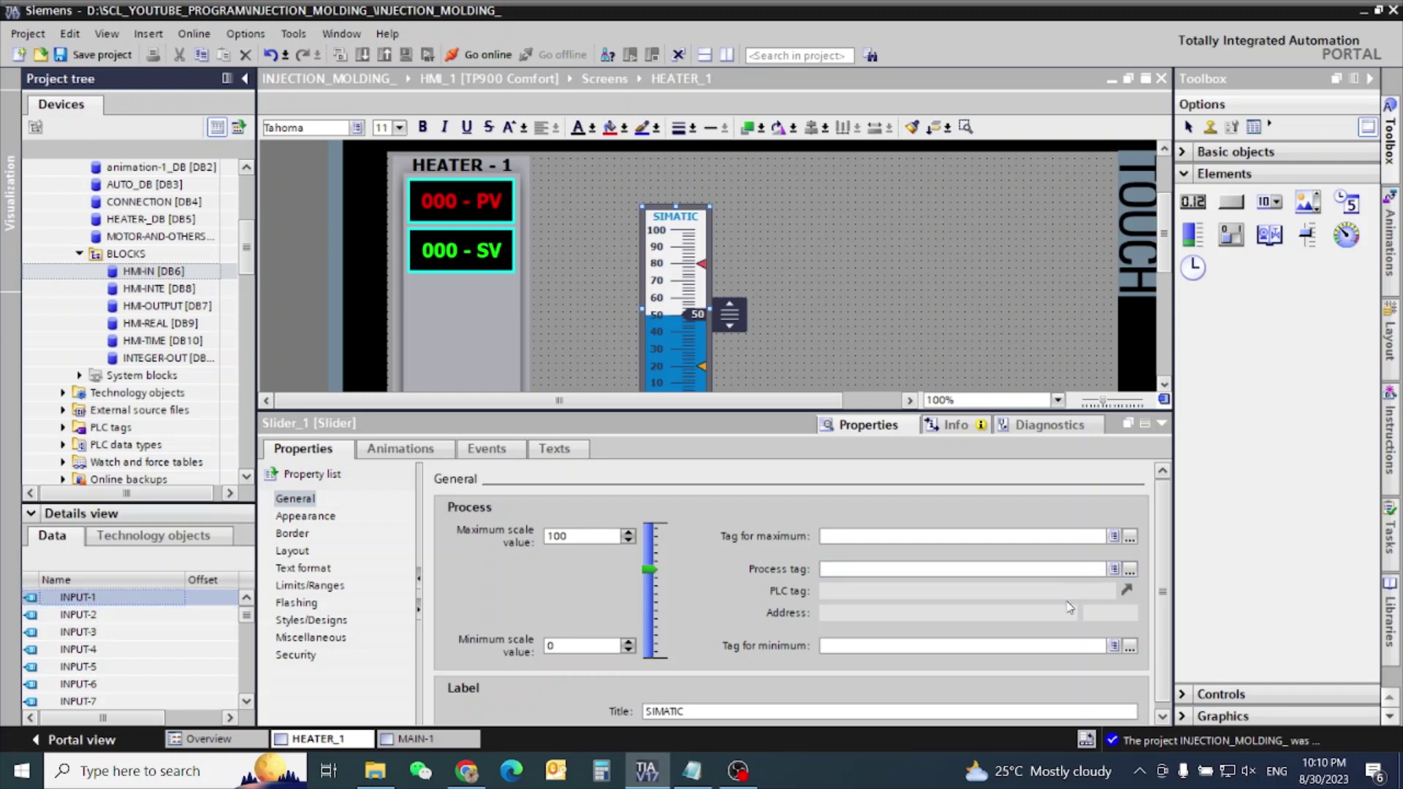
pyautogui.click(1088, 570)
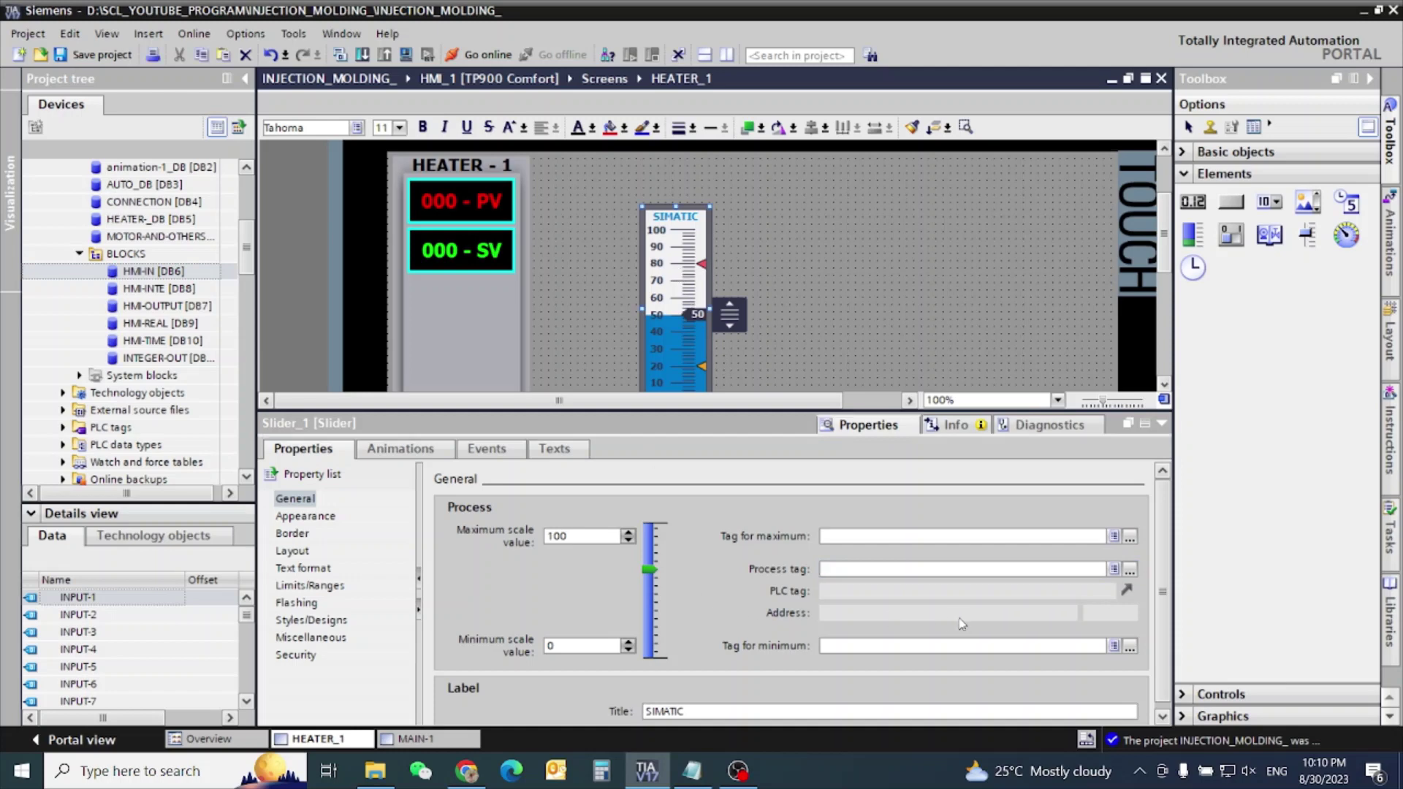
pyautogui.moveTo(89, 600); pyautogui.dragTo(1085, 570)
pyautogui.click(1114, 569)
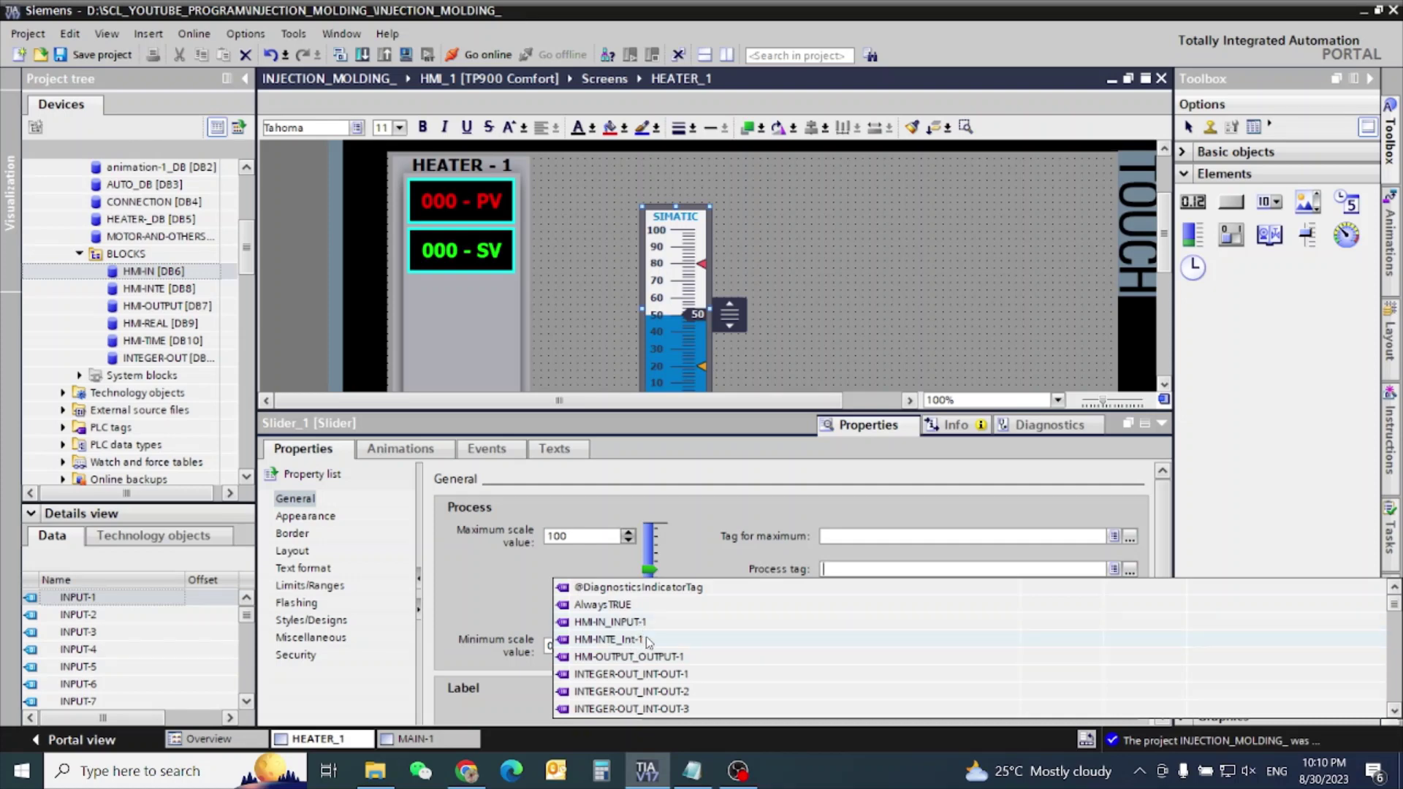
pyautogui.click(649, 640)
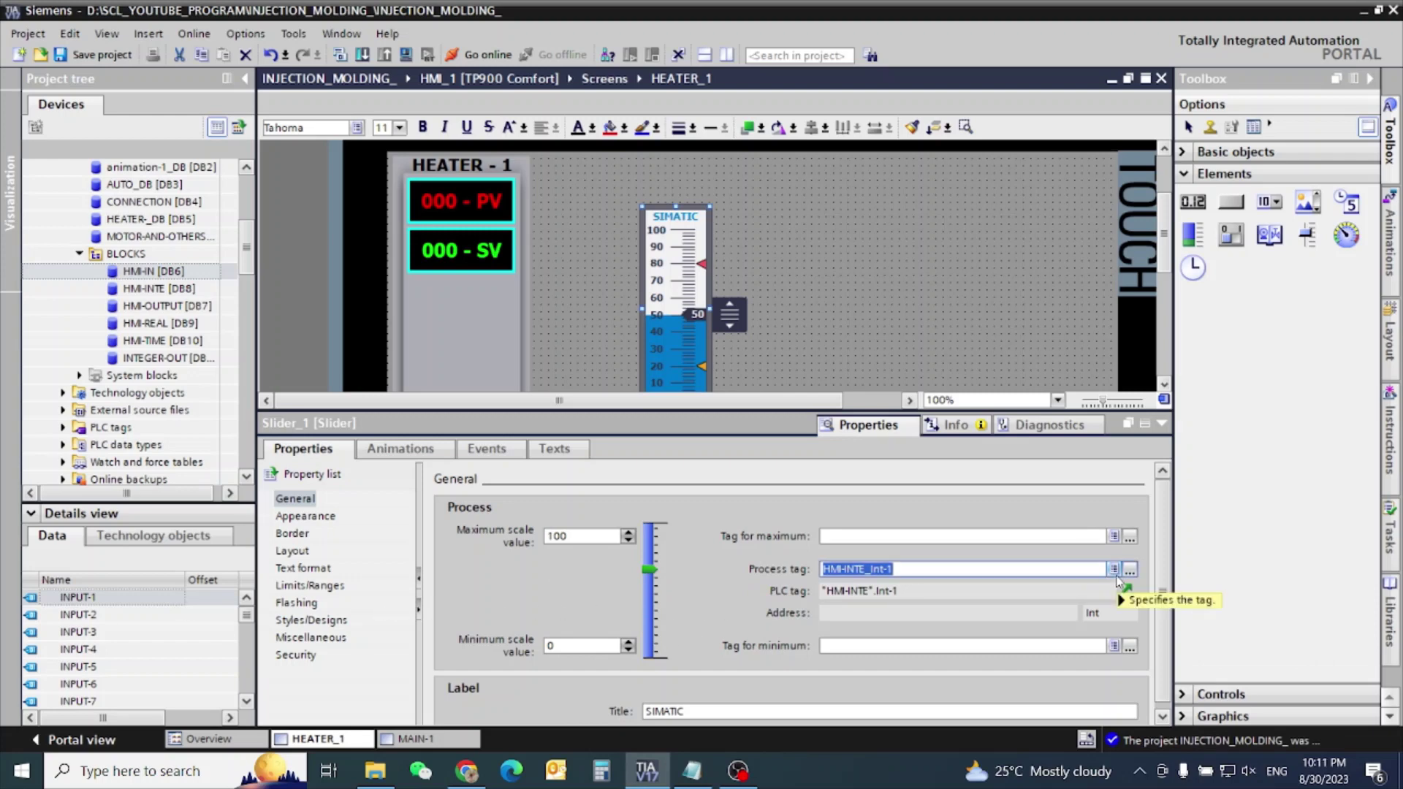
pyautogui.click(224, 287)
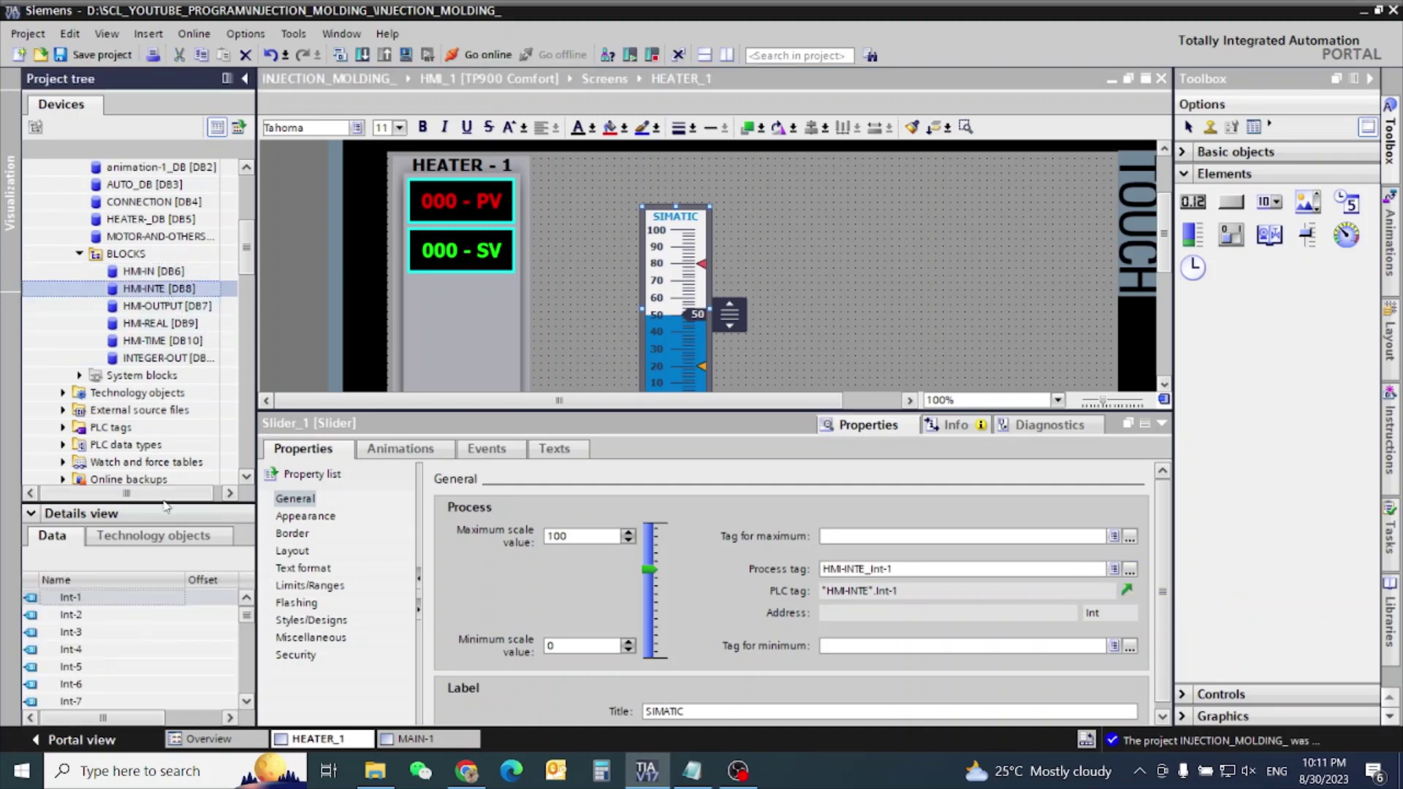
pyautogui.moveTo(93, 603); pyautogui.dragTo(872, 576)
# - Reassign the SV field's tag to Int-1 from the HMI-INTE data block and shorten its format pattern to 999
pyautogui.click(474, 254)
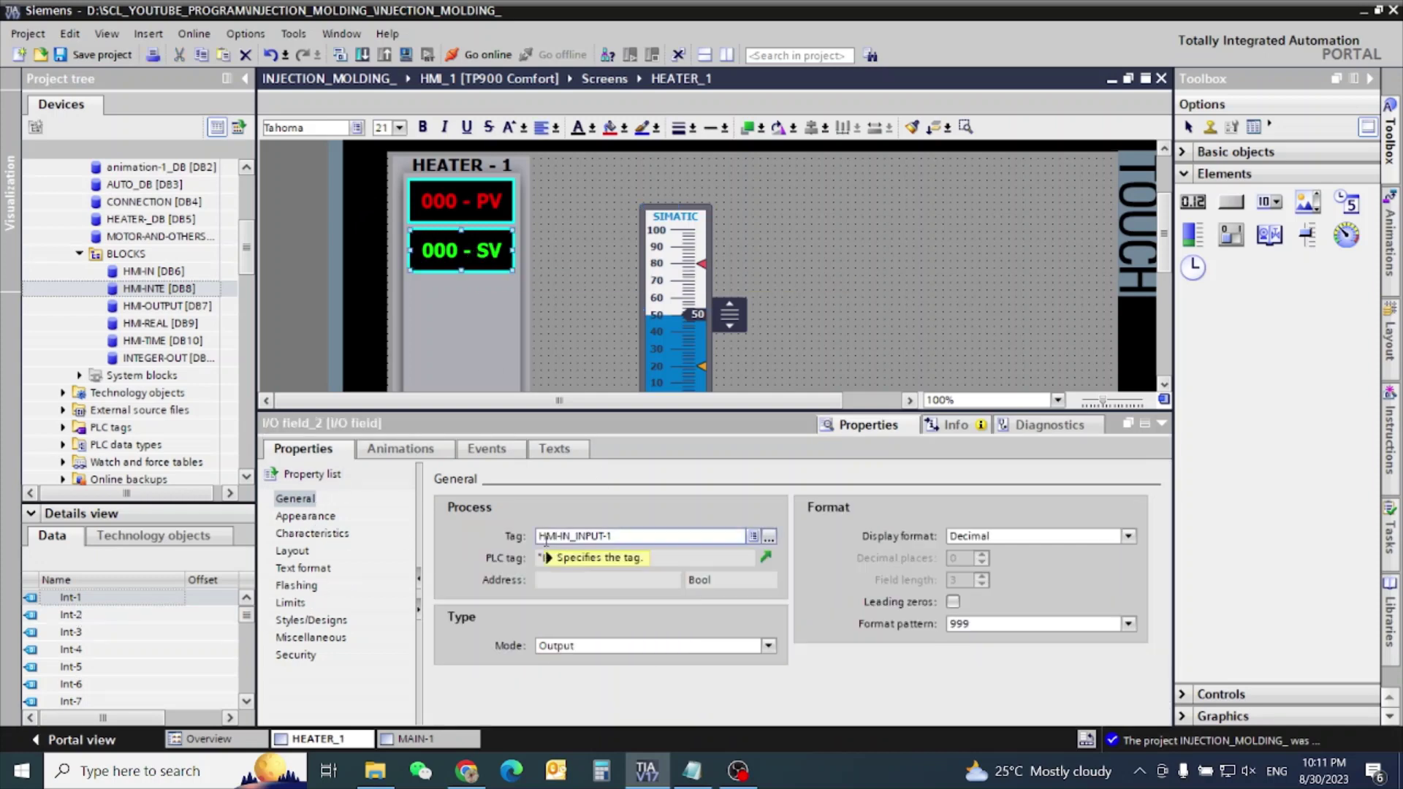
pyautogui.moveTo(58, 600); pyautogui.dragTo(585, 544)
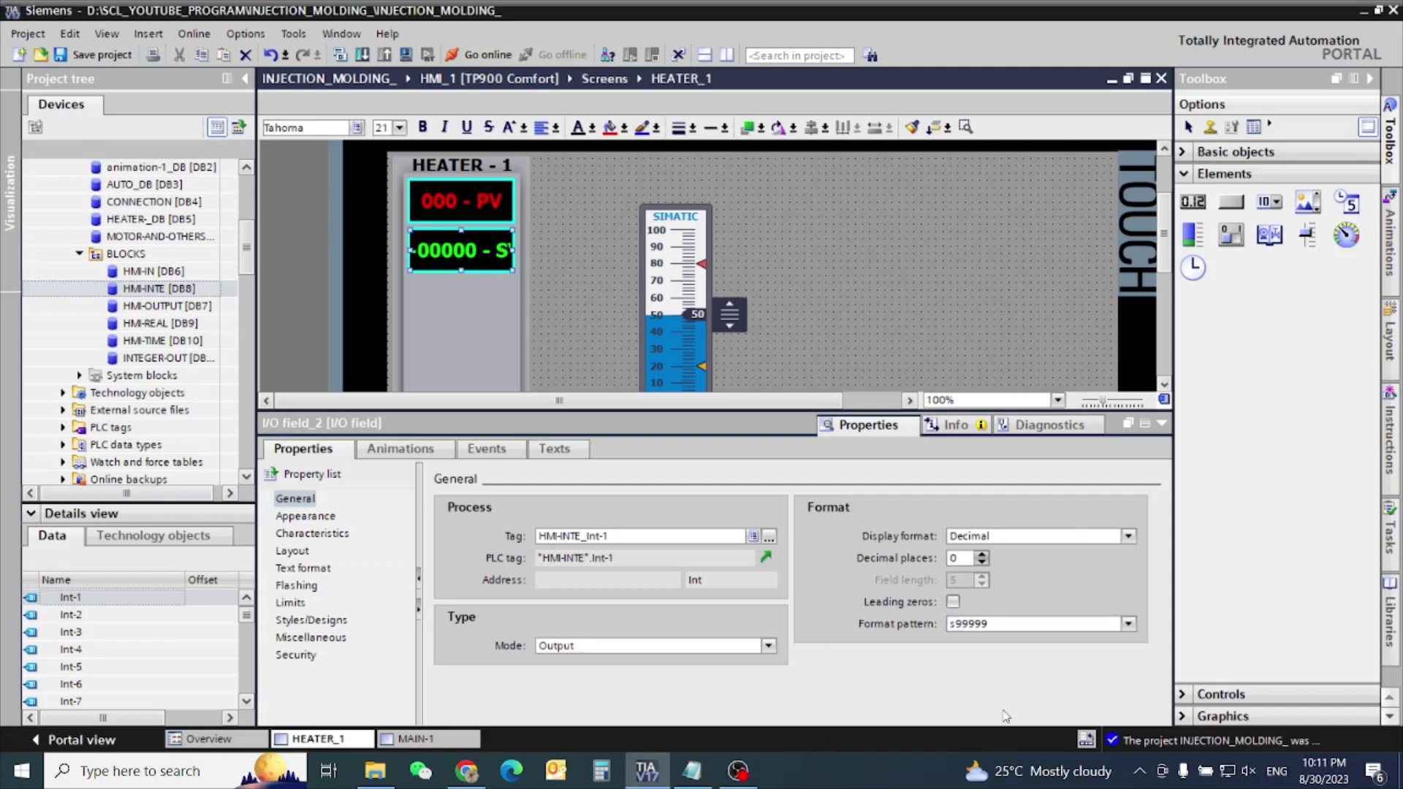
pyautogui.press('BackSpace')
pyautogui.press('BackSpace')
pyautogui.click(756, 227)
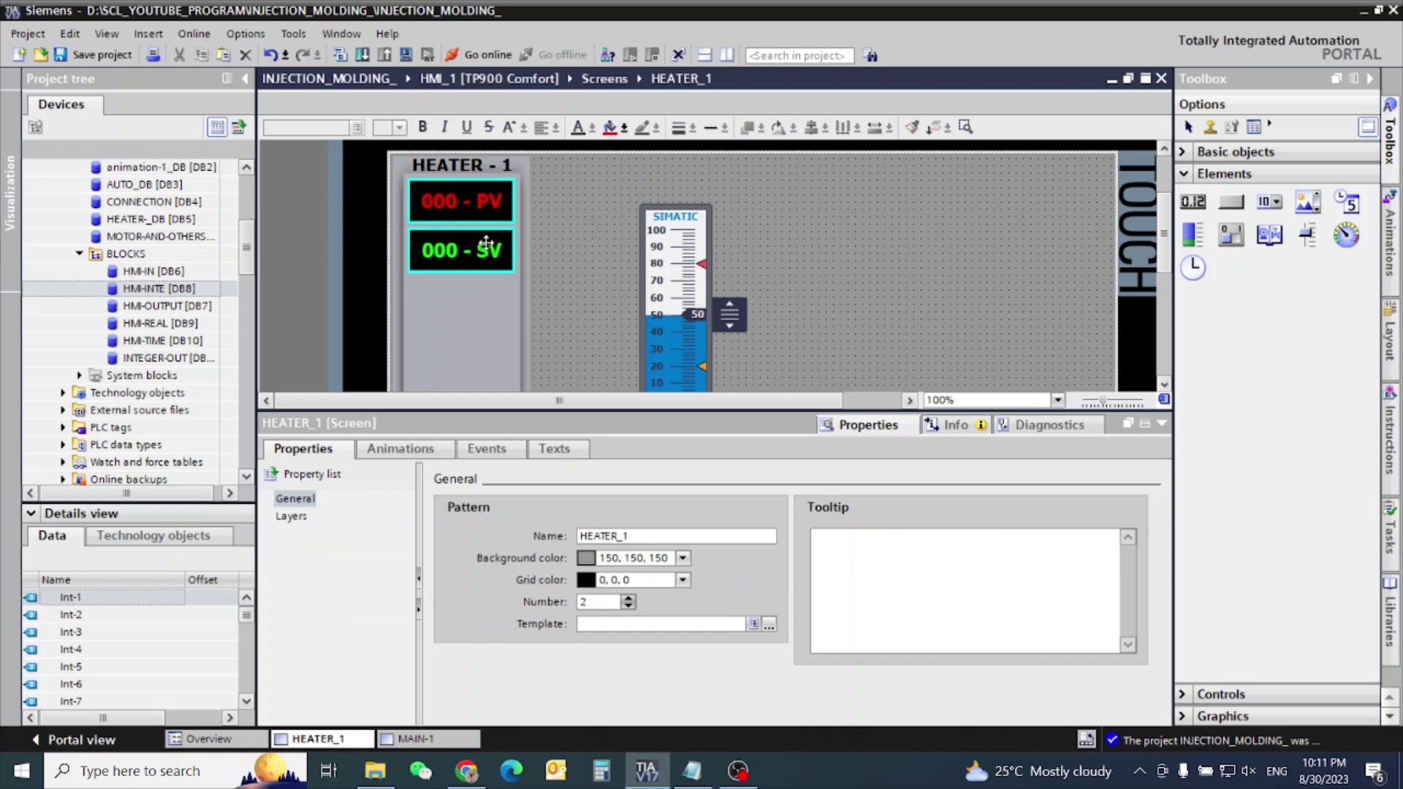
# - Set the PV field's font size to 23
pyautogui.click(476, 195)
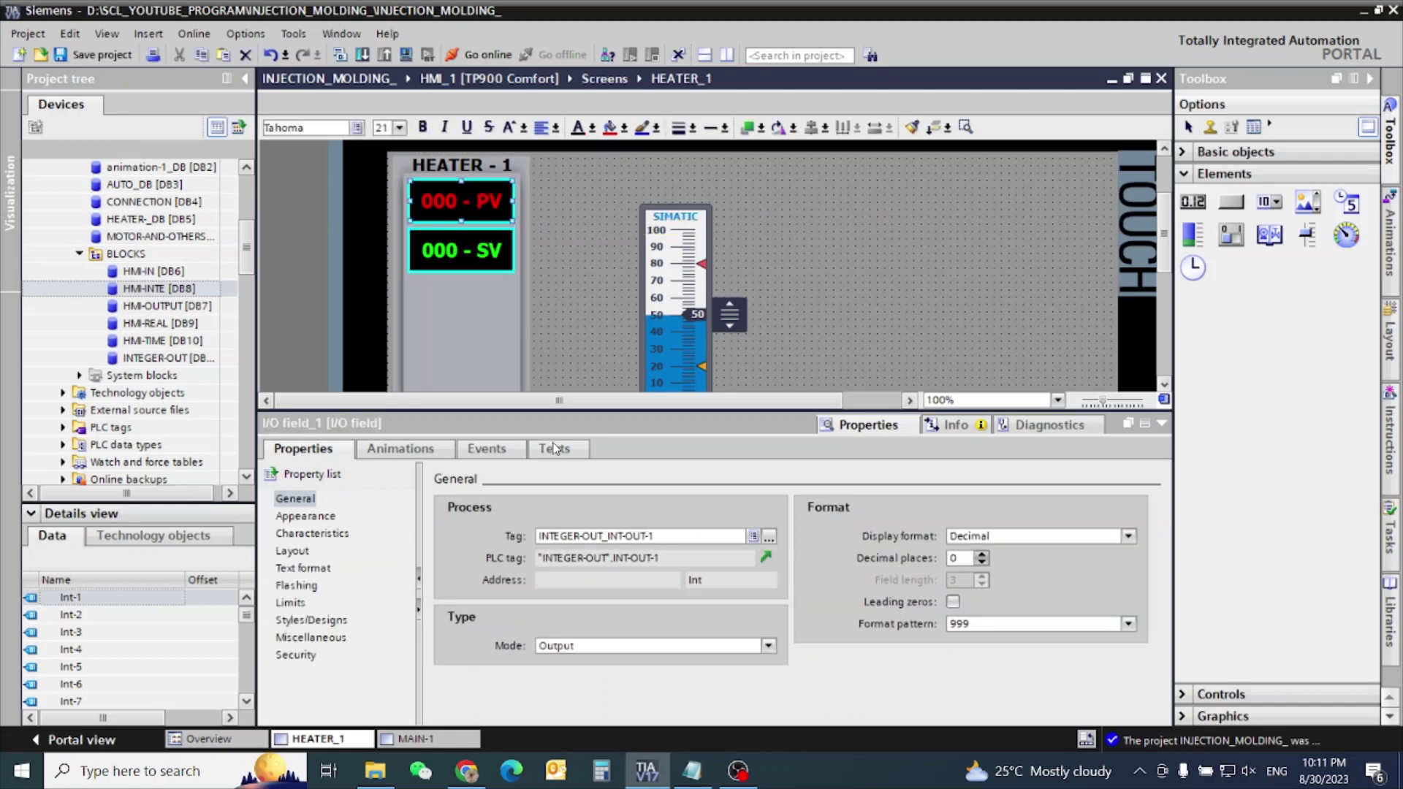
pyautogui.click(293, 551)
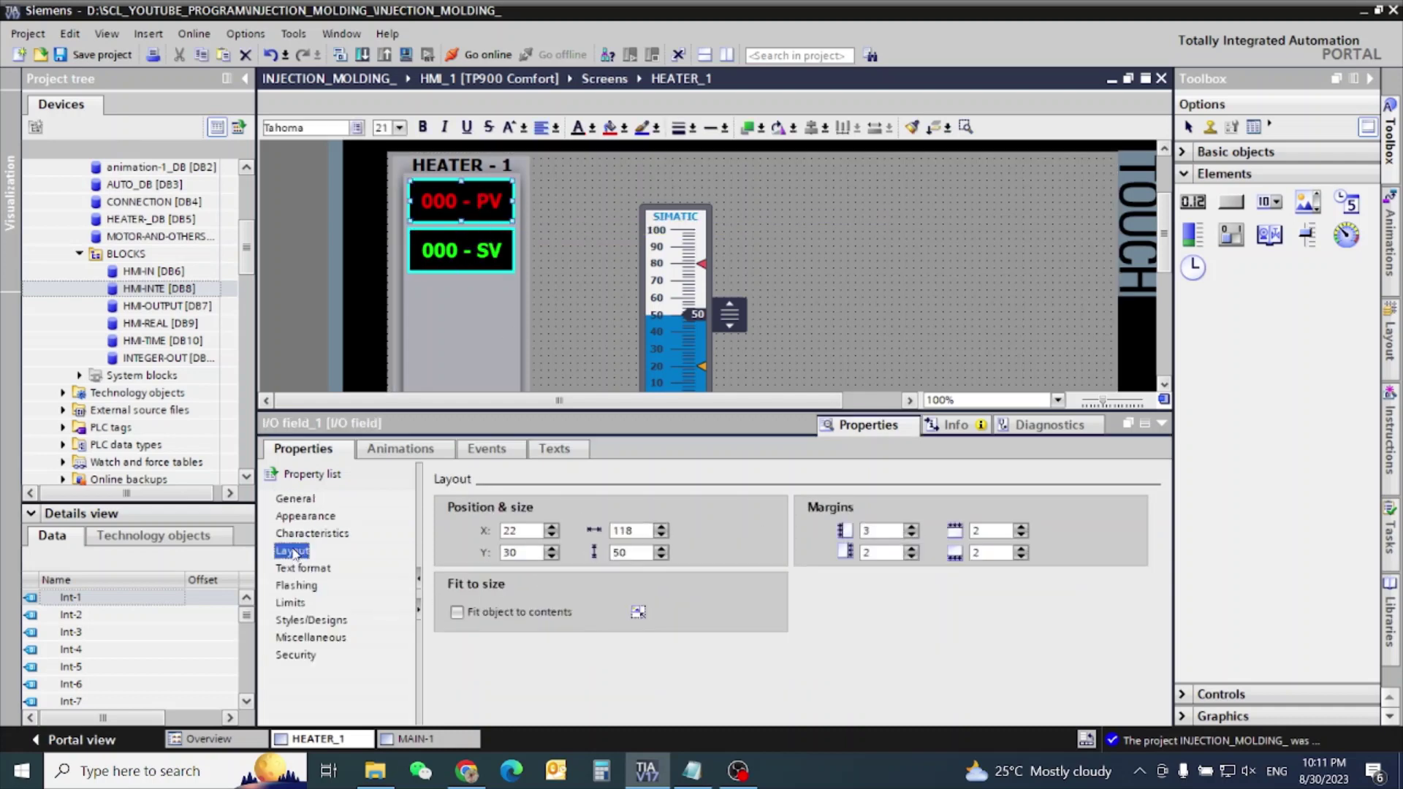
pyautogui.click(304, 568)
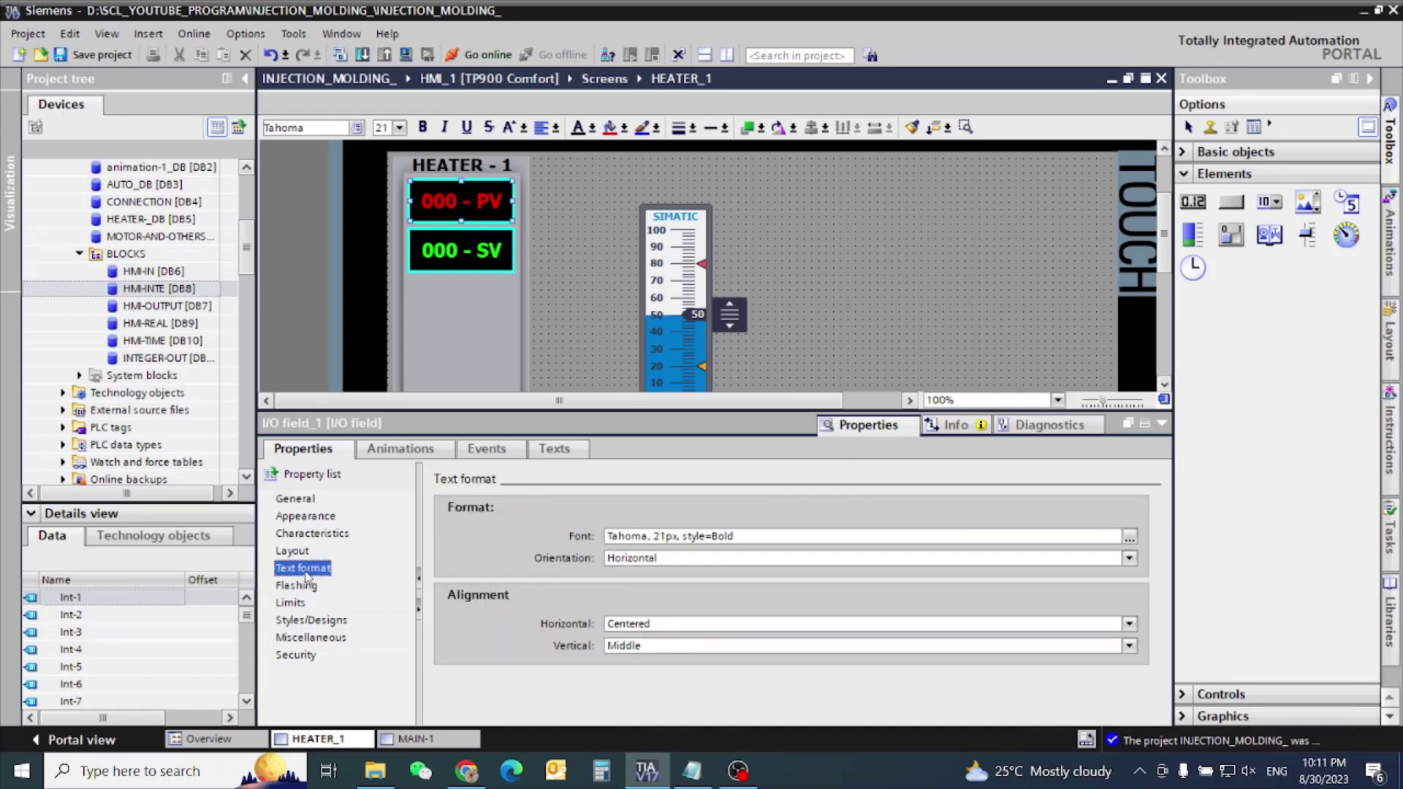
pyautogui.click(1129, 537)
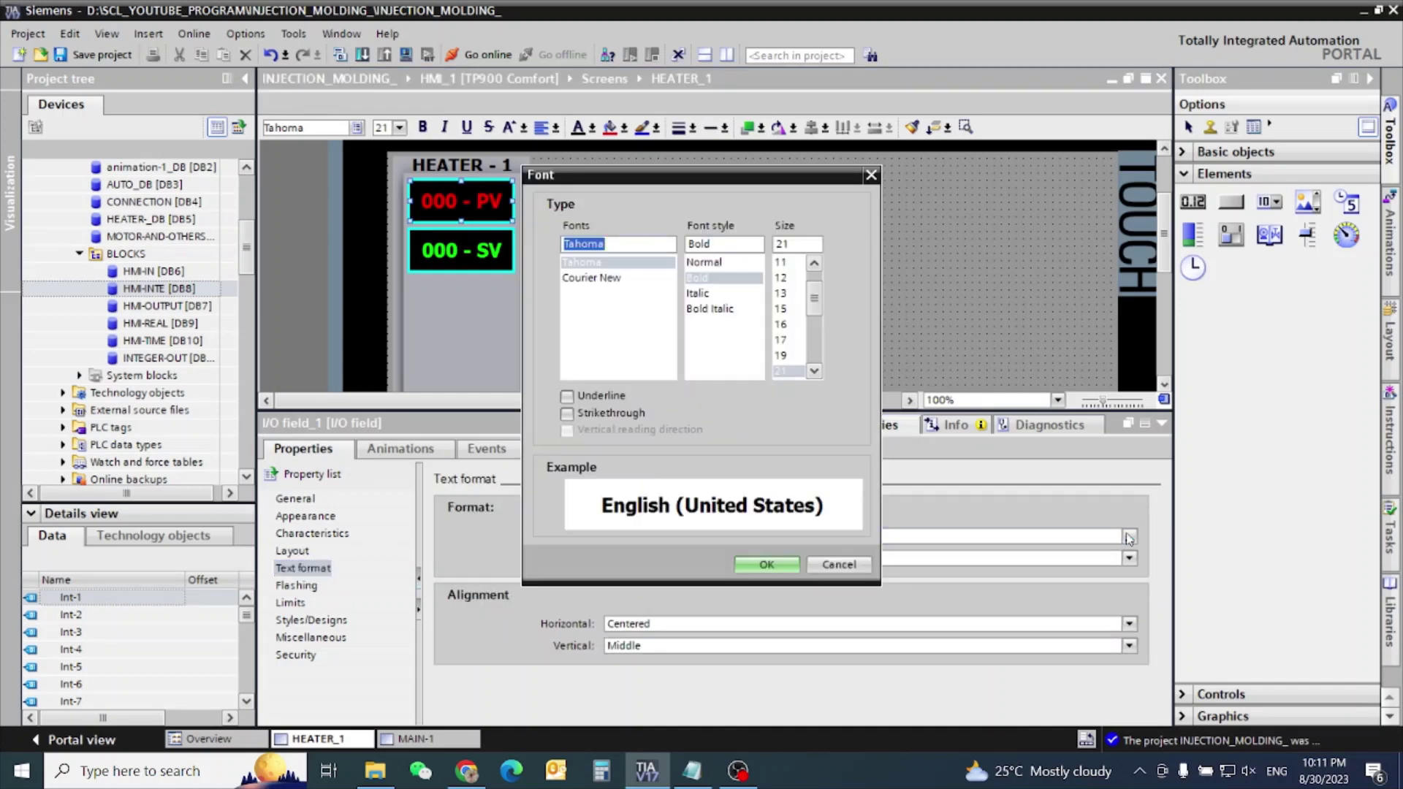
pyautogui.click(814, 371)
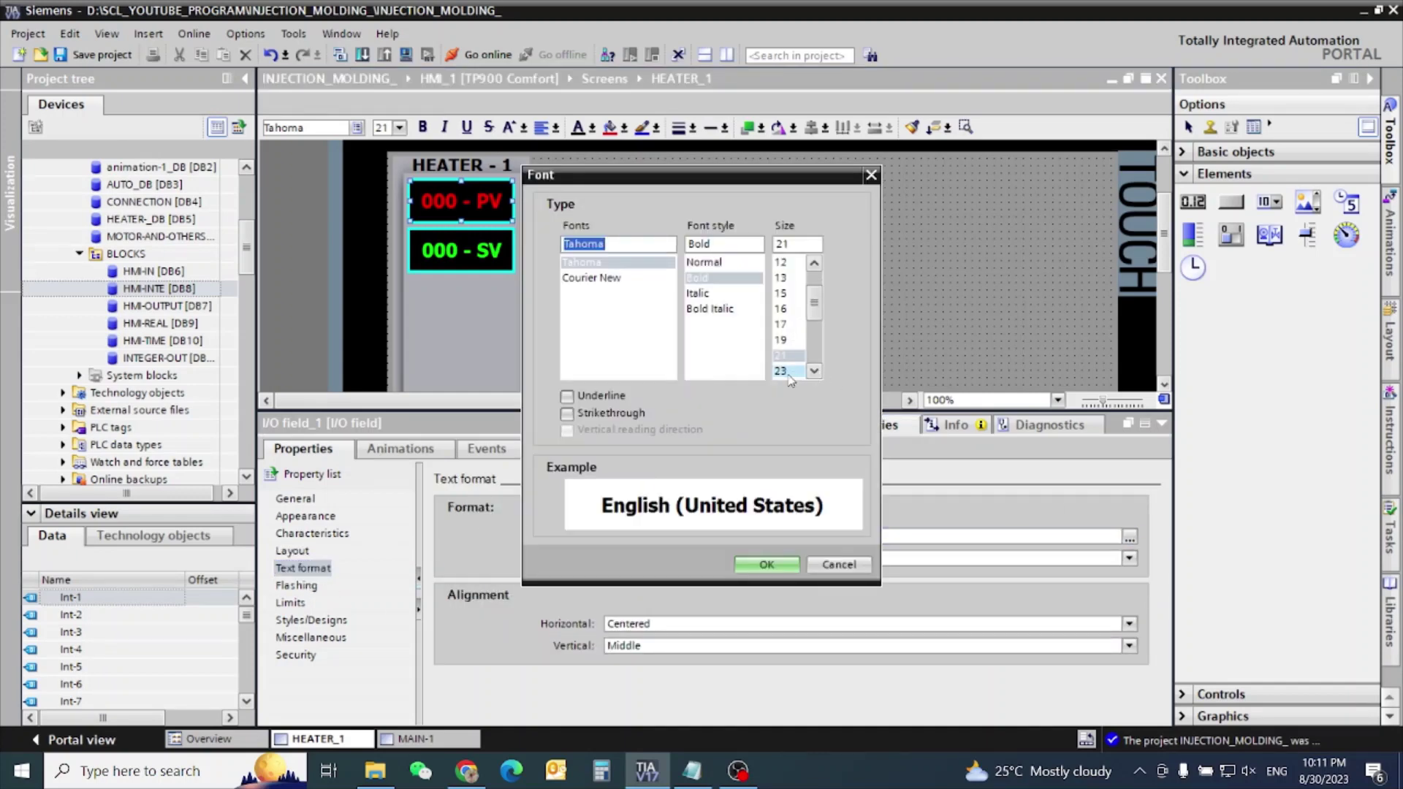
pyautogui.click(766, 565)
# - Set the SV field's font size to 23, matching the PV field
pyautogui.click(475, 271)
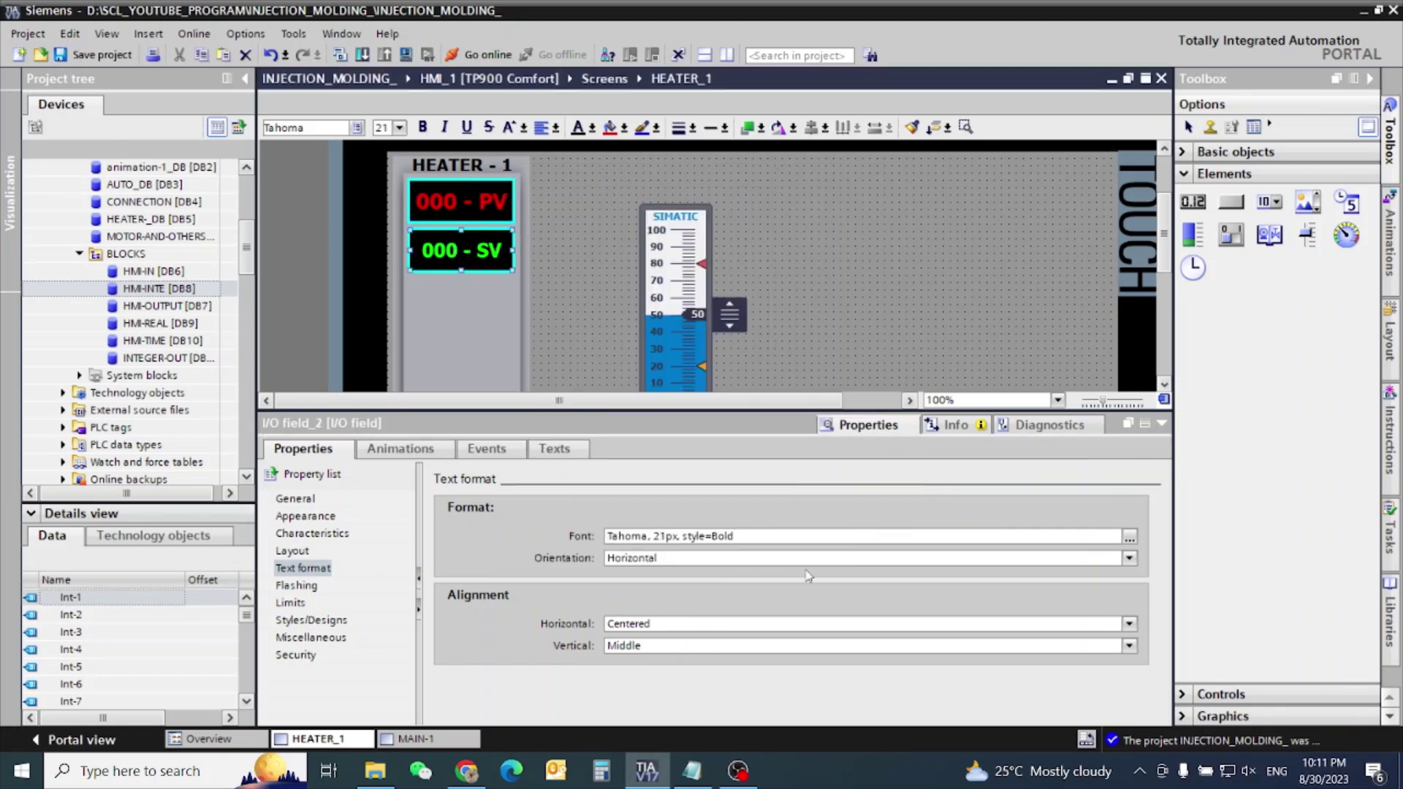
pyautogui.click(1130, 537)
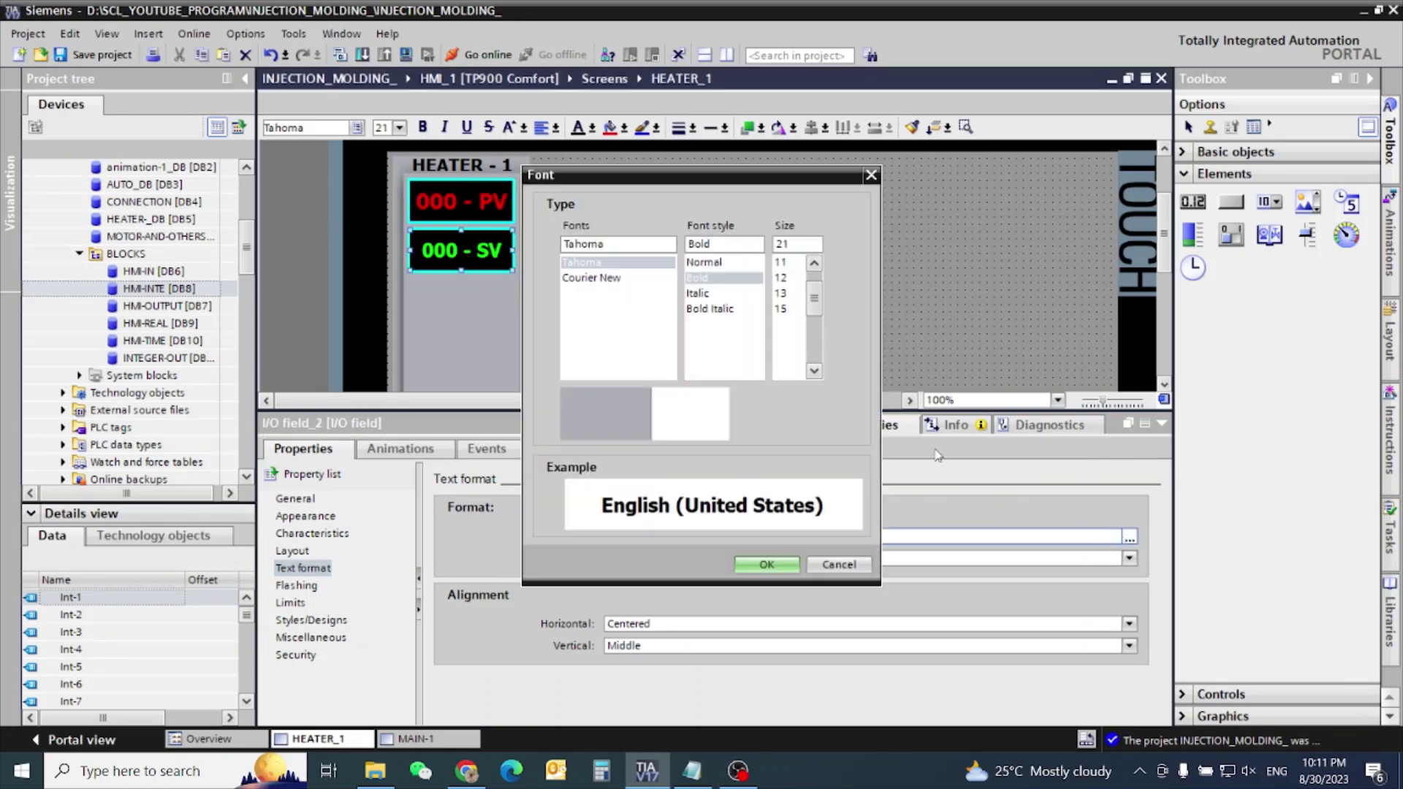
pyautogui.click(812, 370)
pyautogui.click(789, 370)
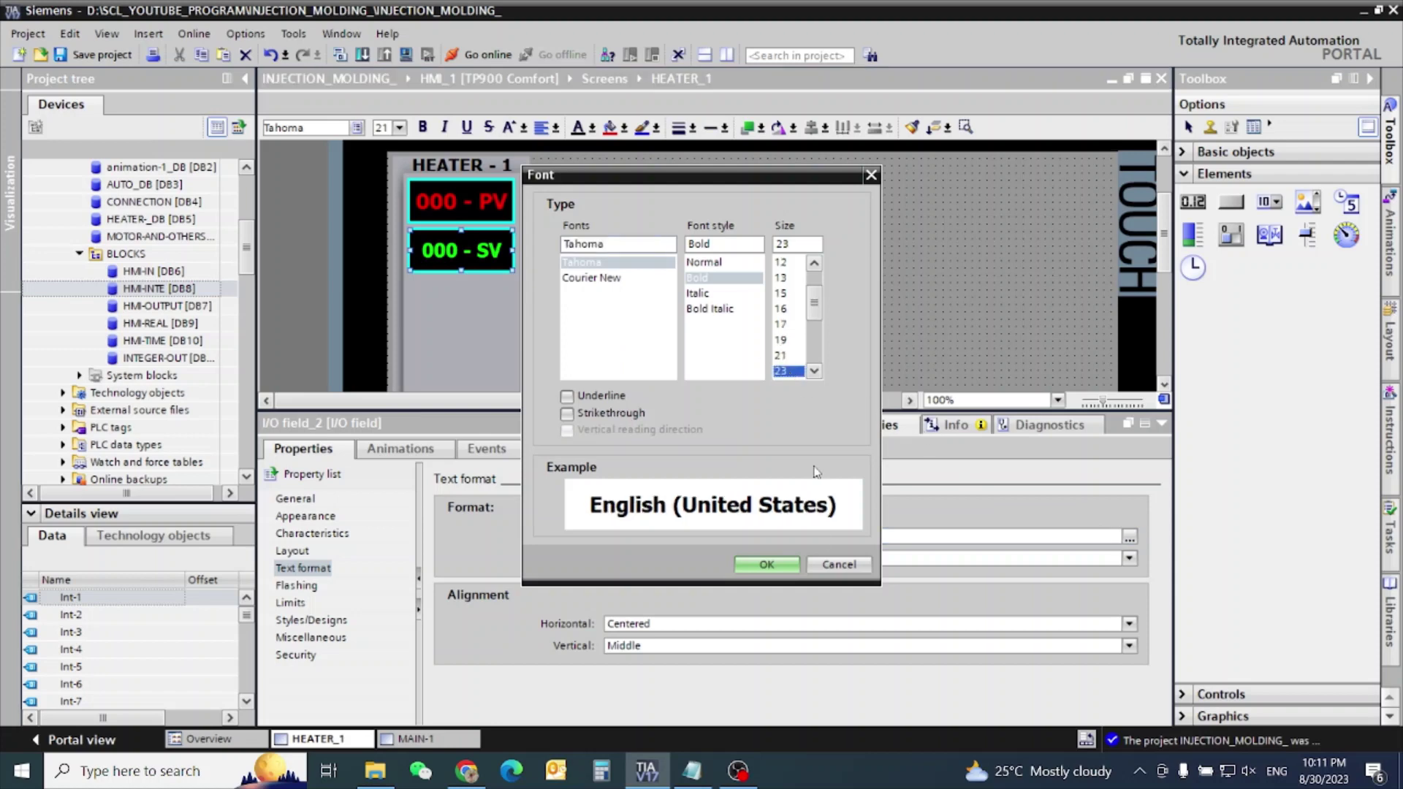
pyautogui.click(765, 565)
# - Change the slider's foreground color to orange (255, 153, 0)
pyautogui.click(661, 256)
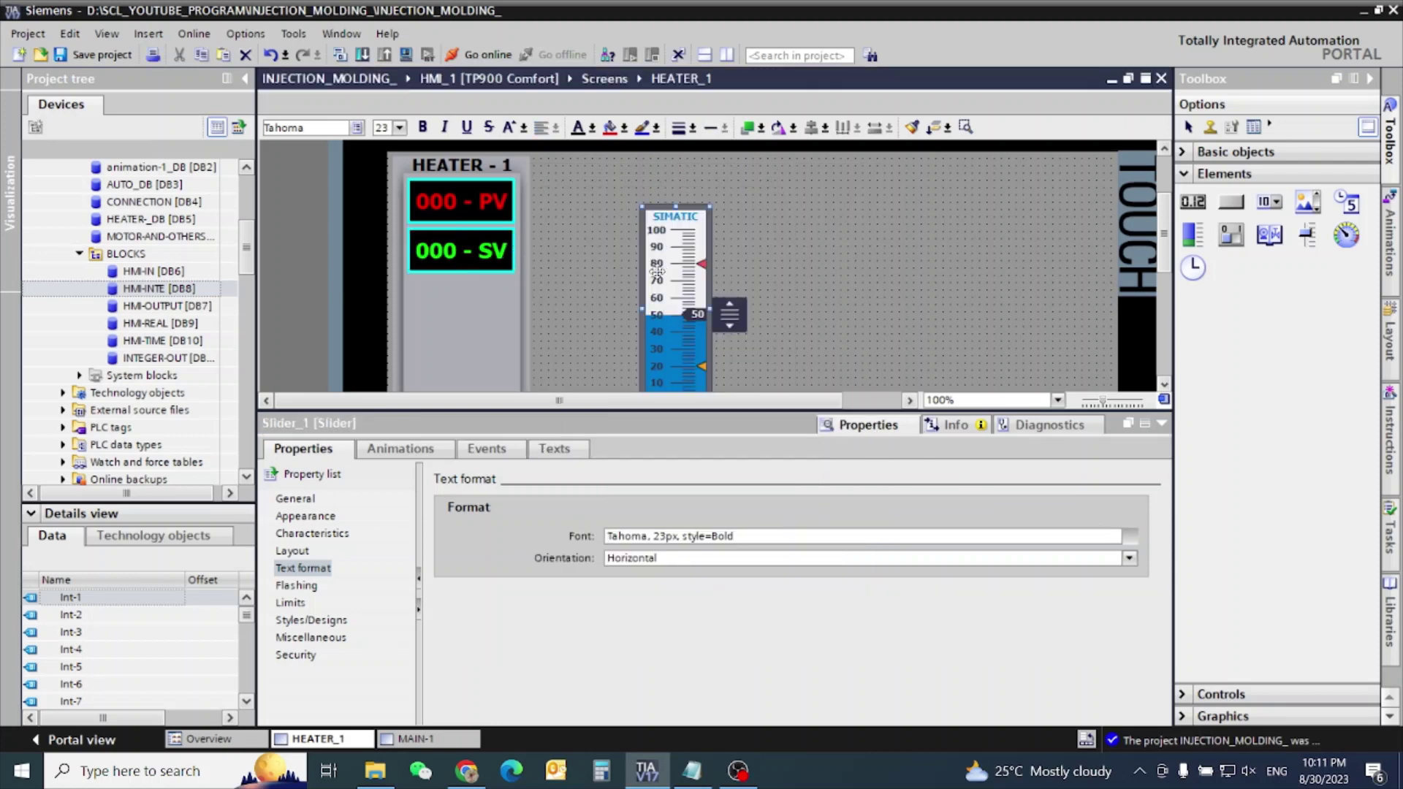
pyautogui.click(296, 498)
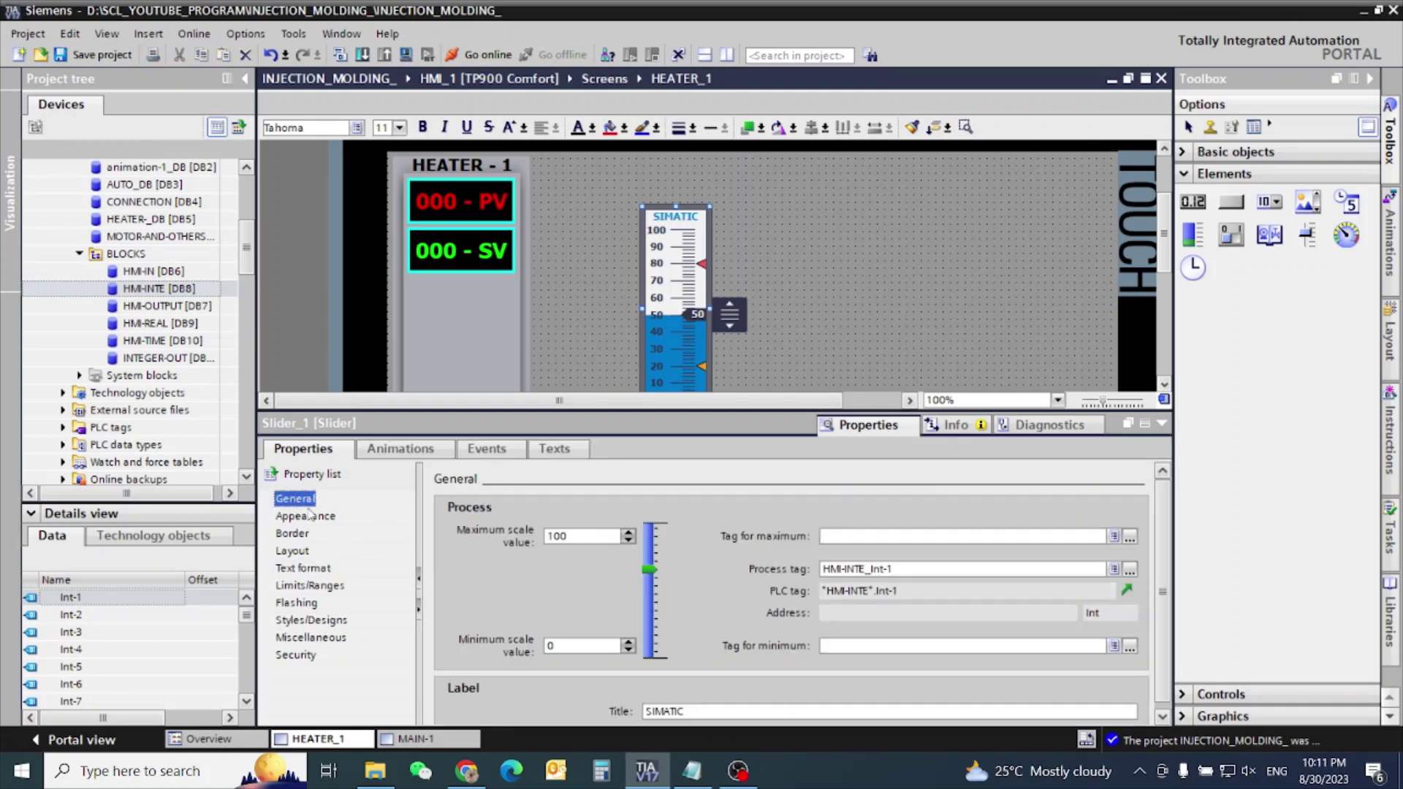
pyautogui.click(319, 523)
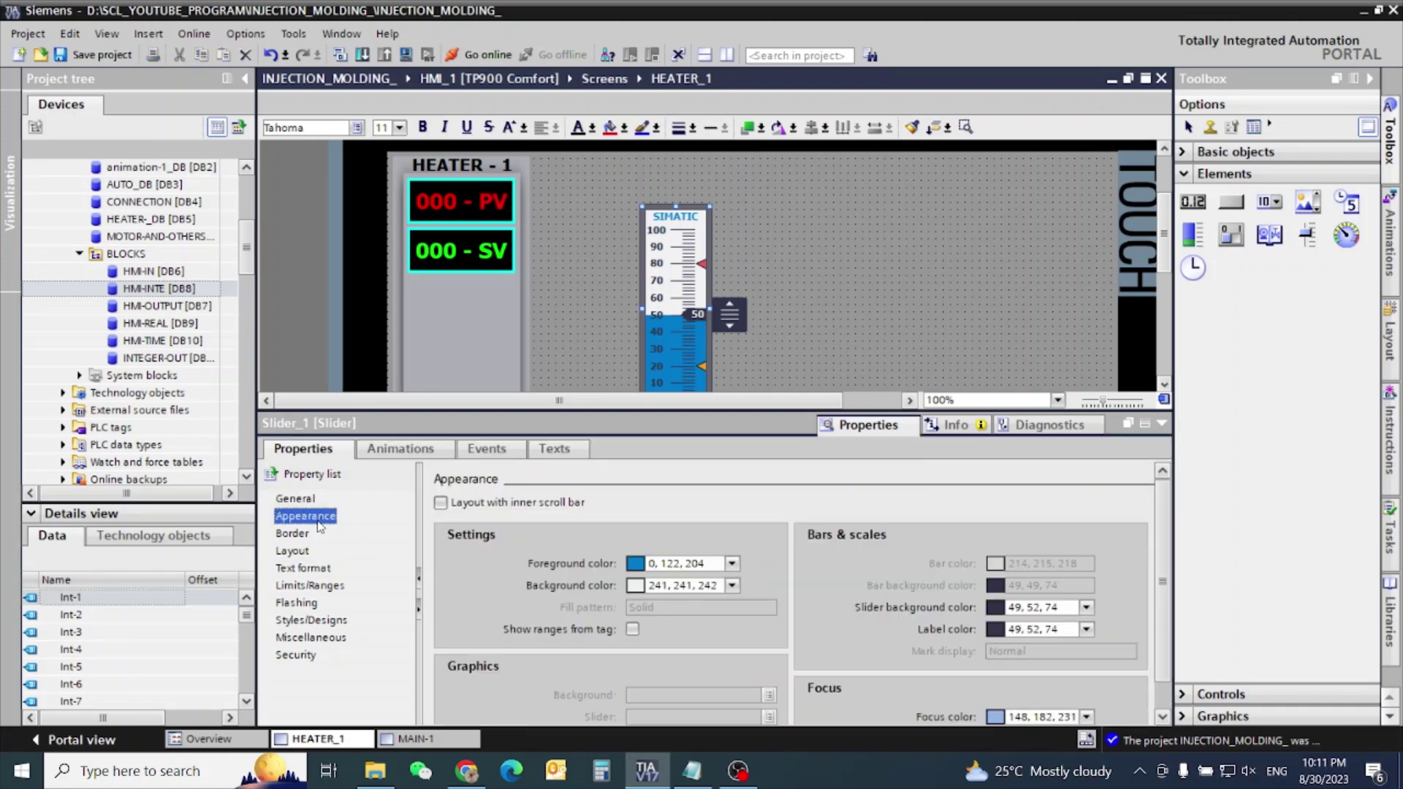
pyautogui.click(732, 563)
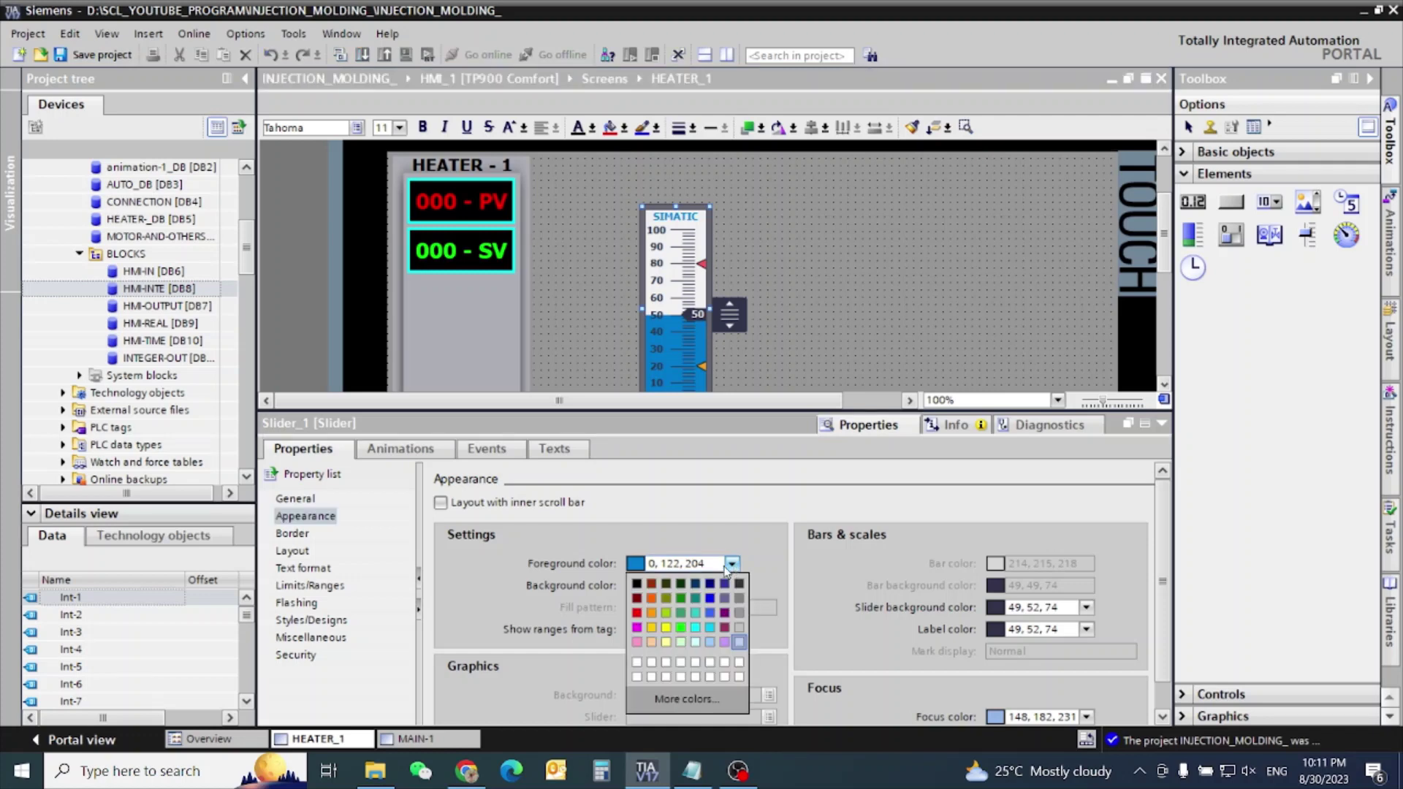
pyautogui.click(653, 627)
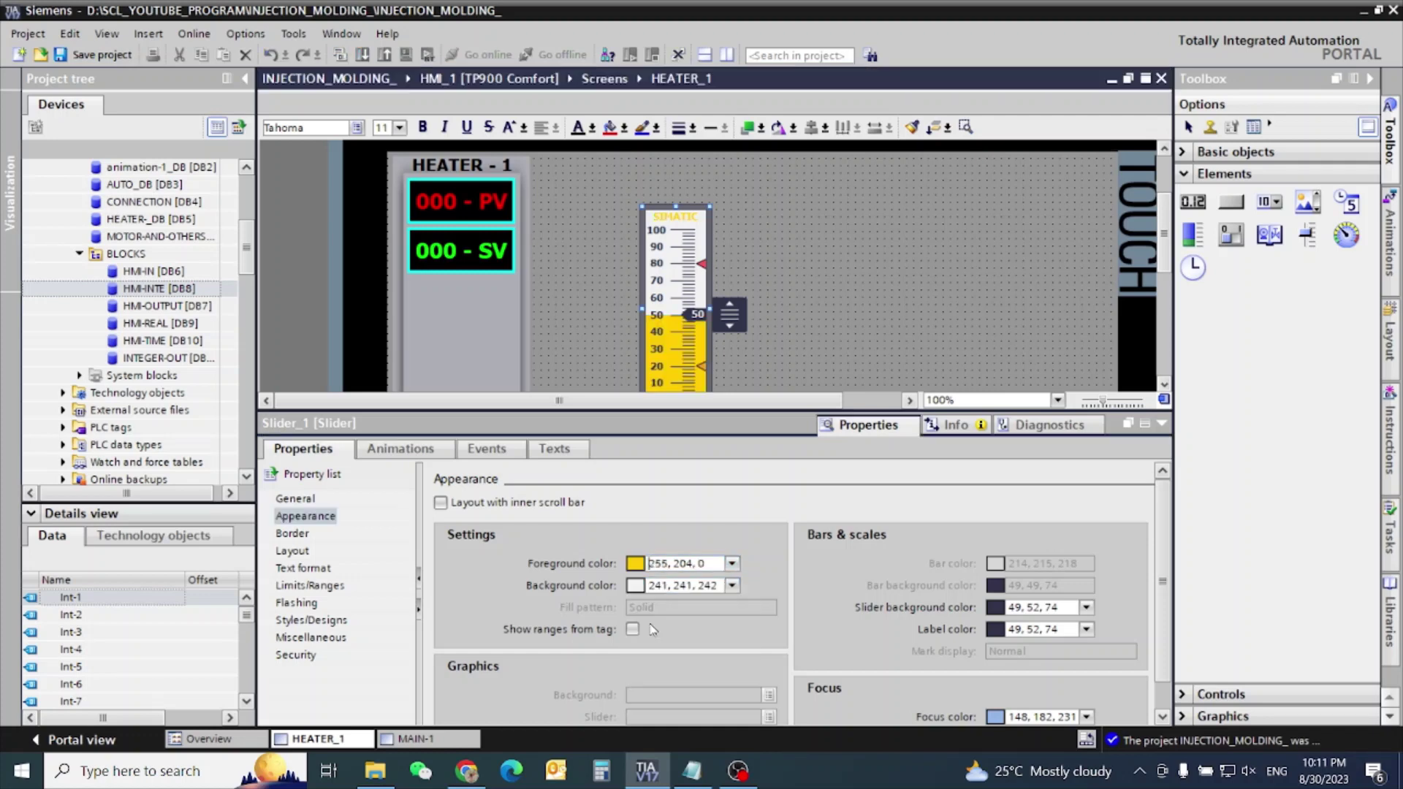
pyautogui.click(731, 563)
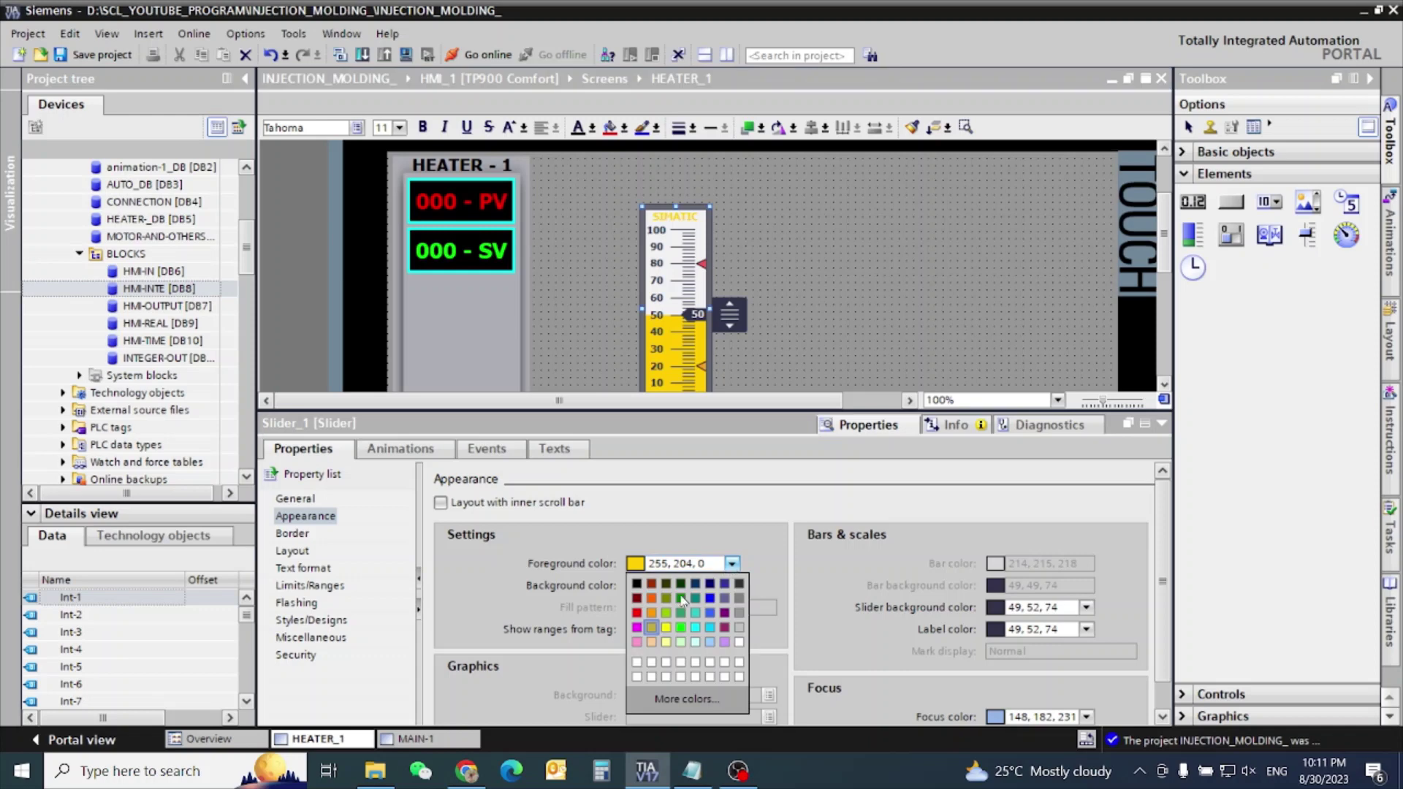
pyautogui.click(654, 611)
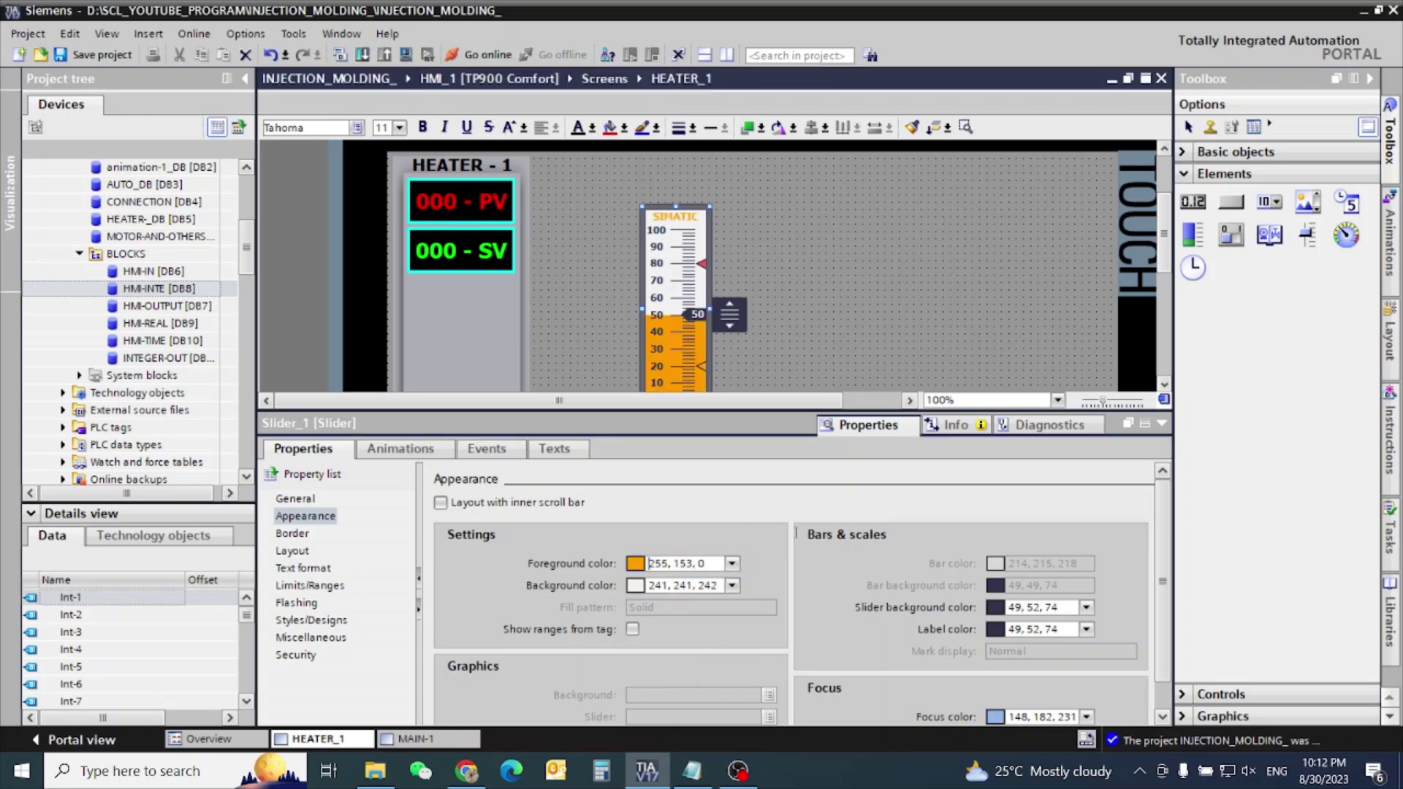
pyautogui.scroll(-1, 686, 616)
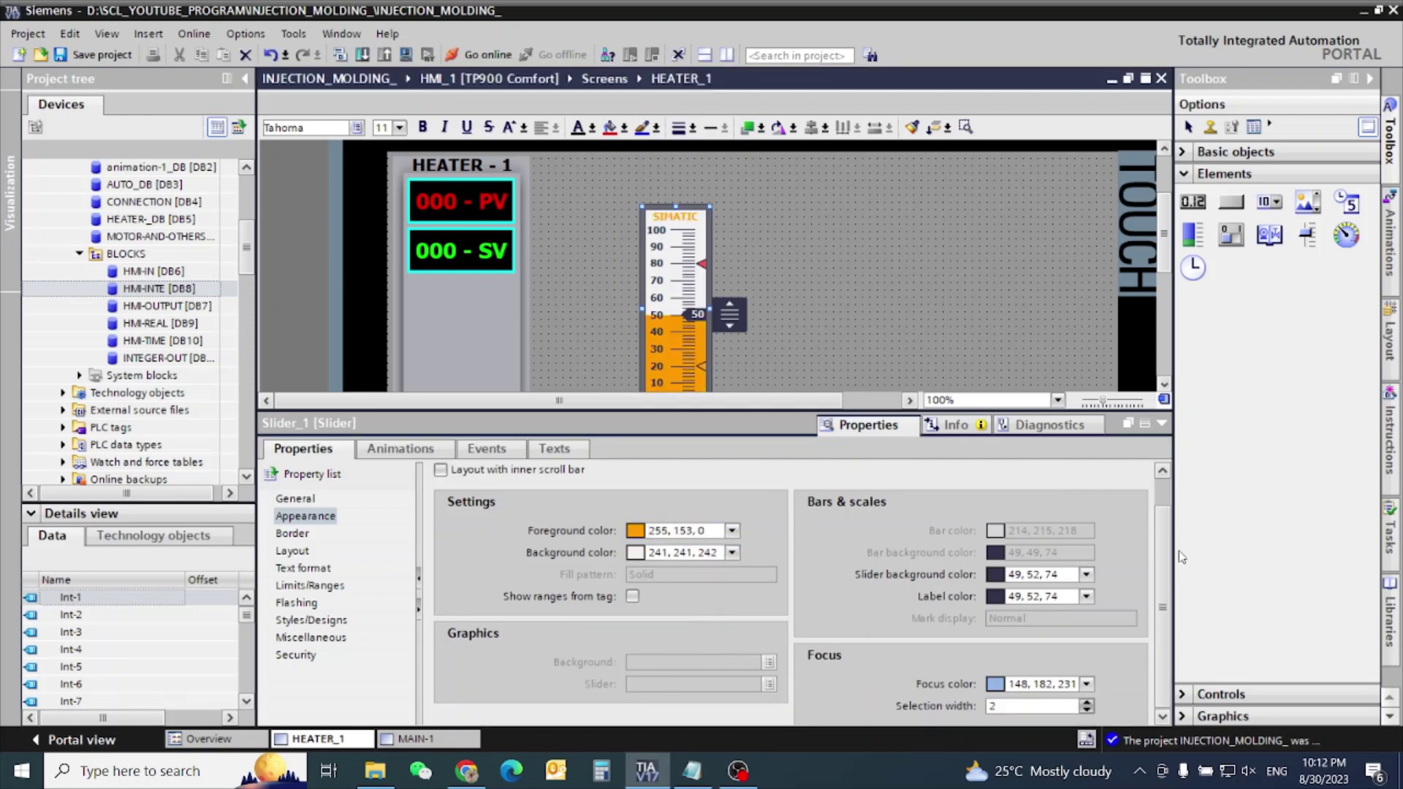
# - Clear the SIMATIC title from the slider's label
pyautogui.click(313, 501)
pyautogui.click(701, 709)
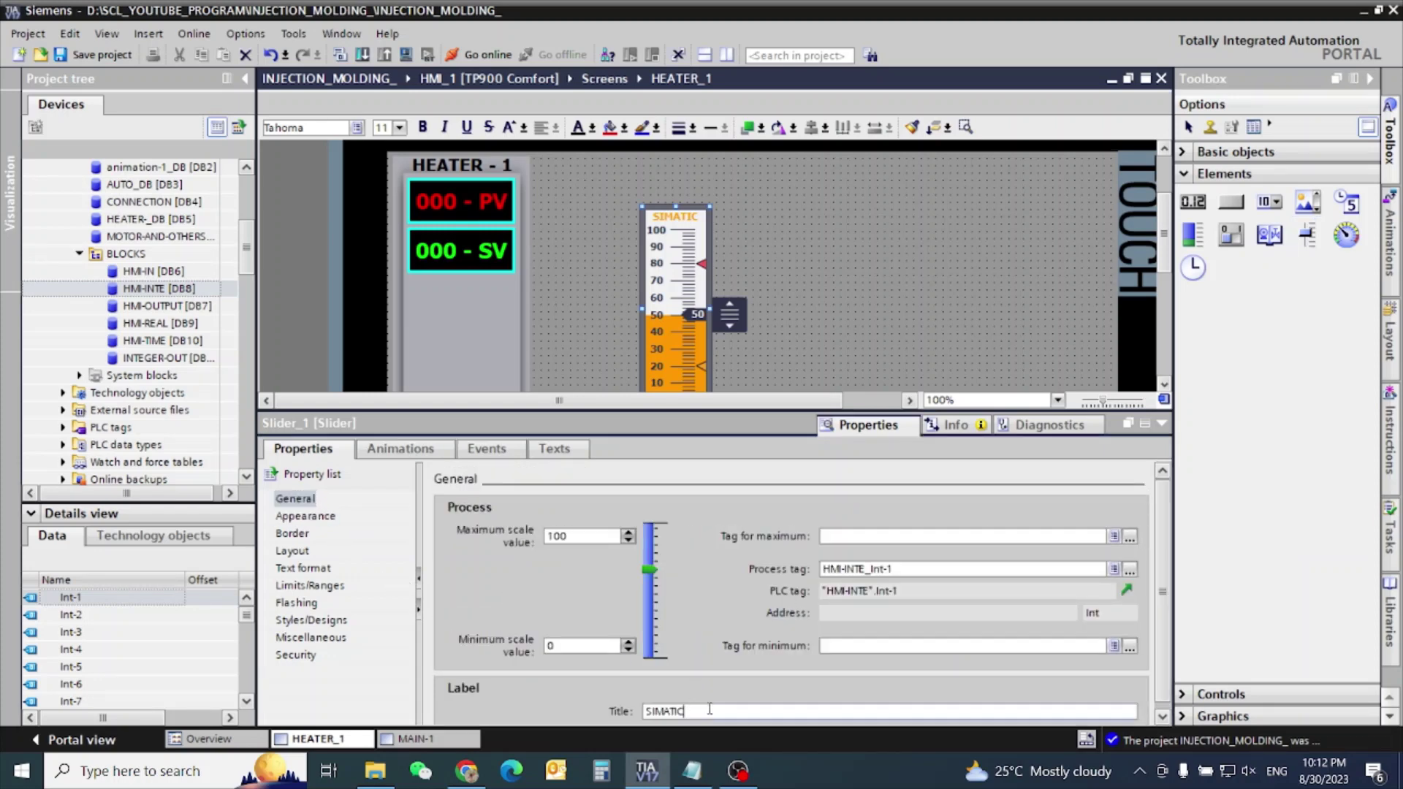
pyautogui.hotkey('ctrl', 'a')
pyautogui.press('BackSpace')
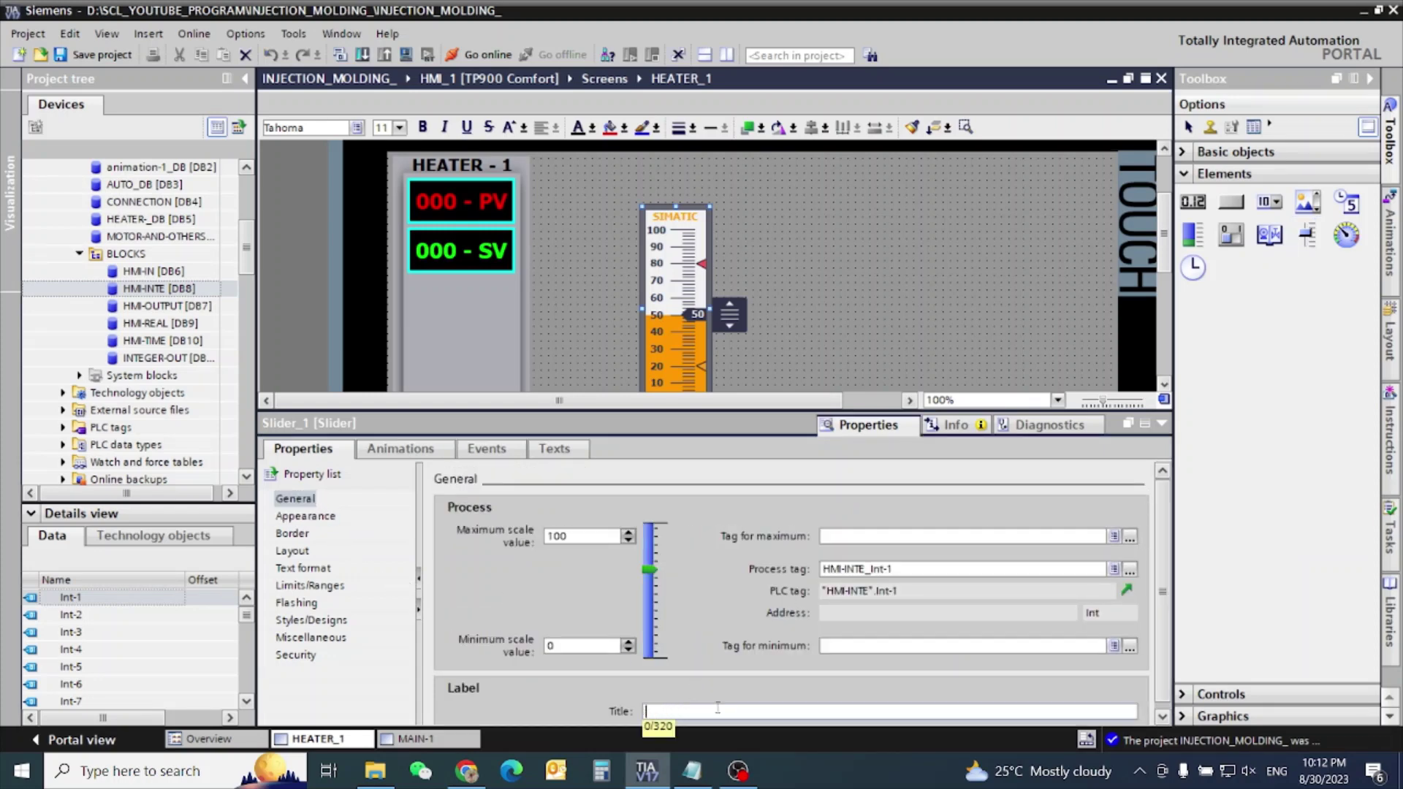
# - Switch to Notepad and copy the °C unit text from the open text document
pyautogui.click(691, 771)
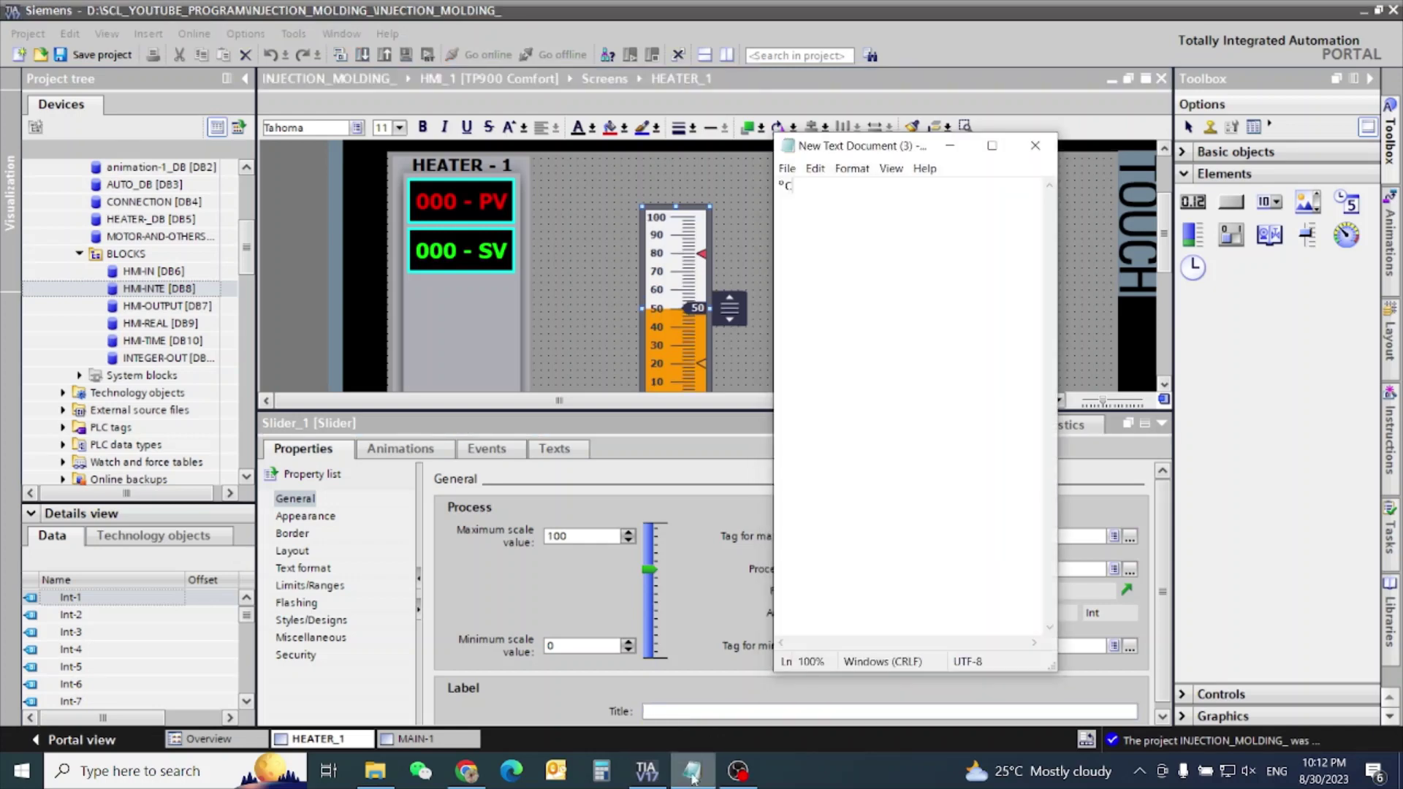
pyautogui.moveTo(797, 184); pyautogui.dragTo(776, 188)
pyautogui.hotkey('ctrl', 'c')
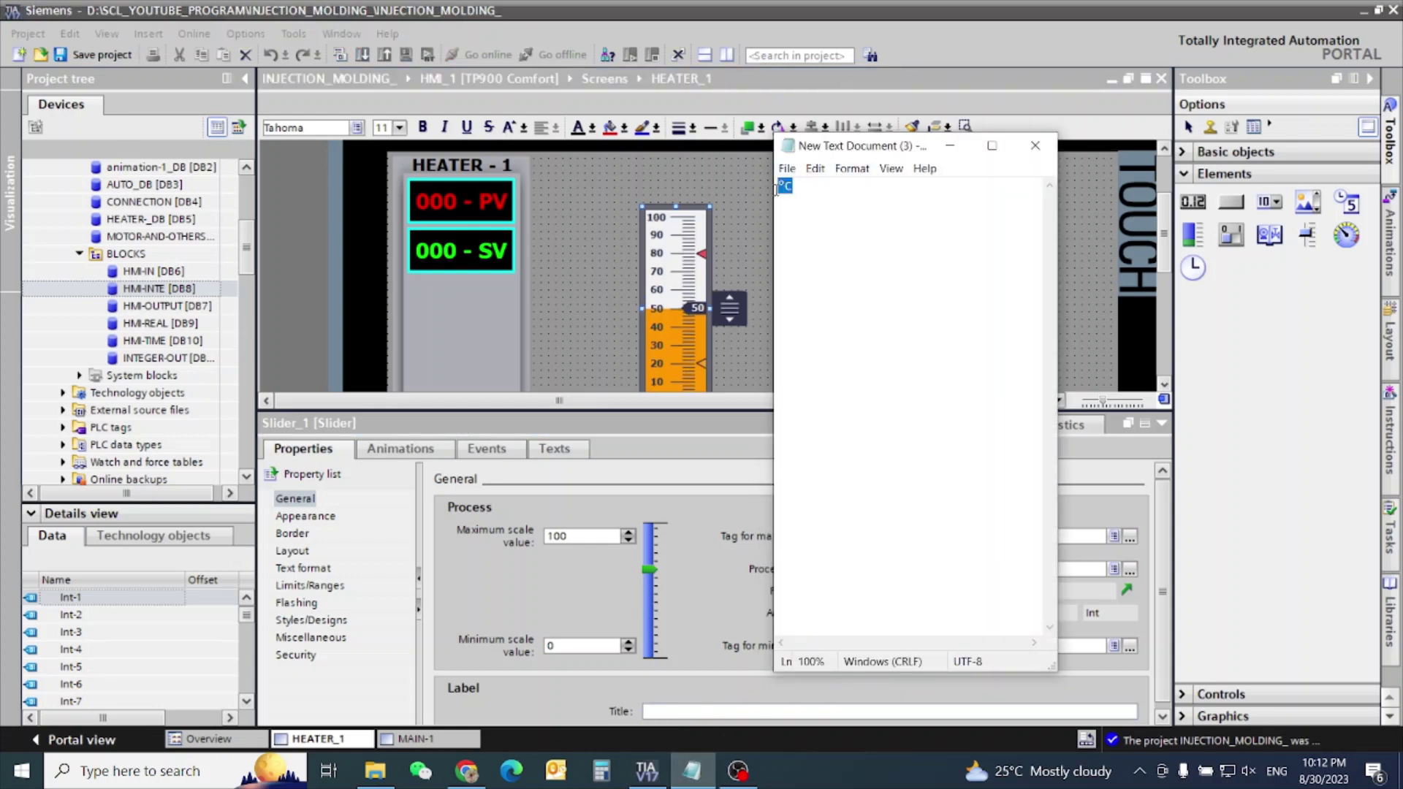
pyautogui.click(689, 715)
pyautogui.hotkey('ctrl', 'v')
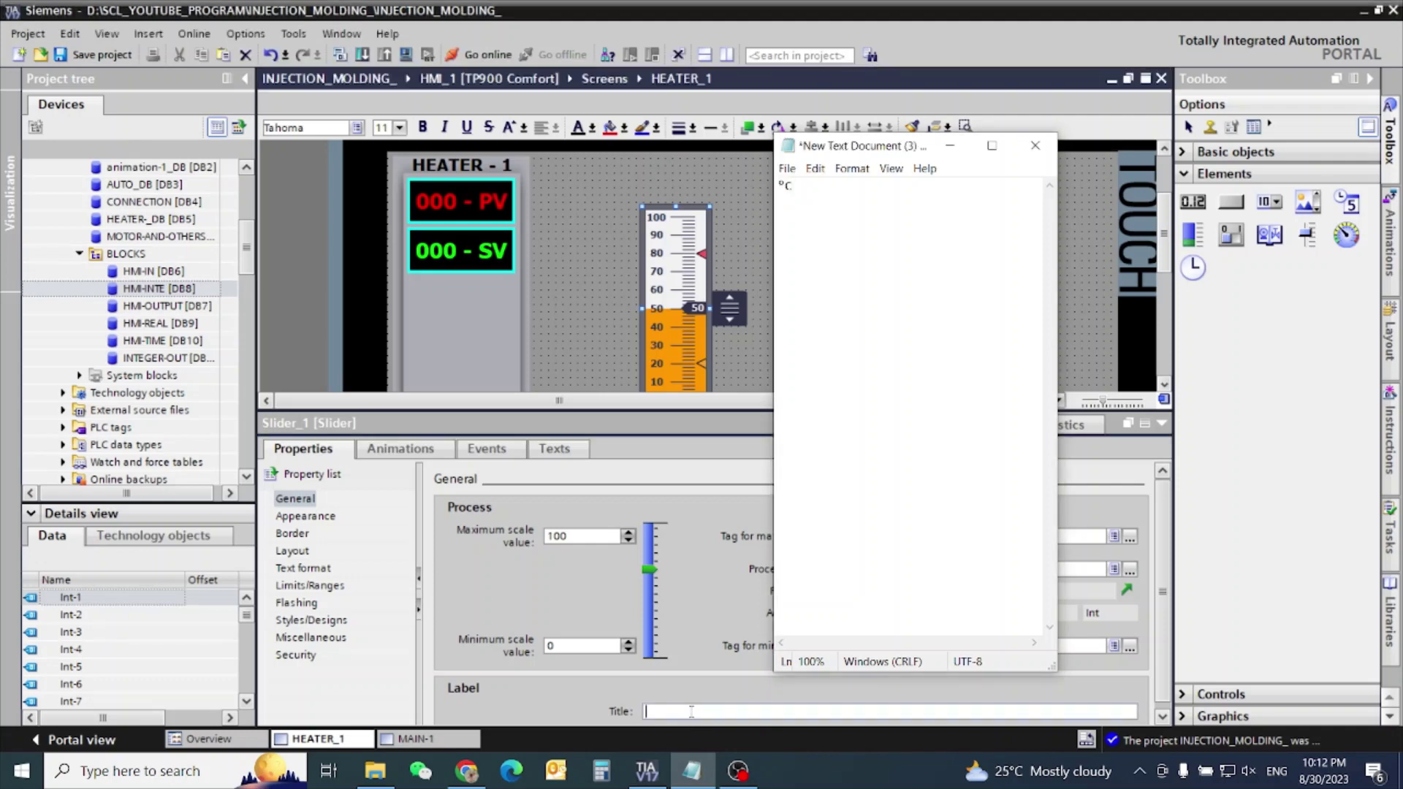
pyautogui.hotkey('ctrl', 'v')
pyautogui.moveTo(804, 185); pyautogui.dragTo(792, 186)
pyautogui.rightClick(800, 184)
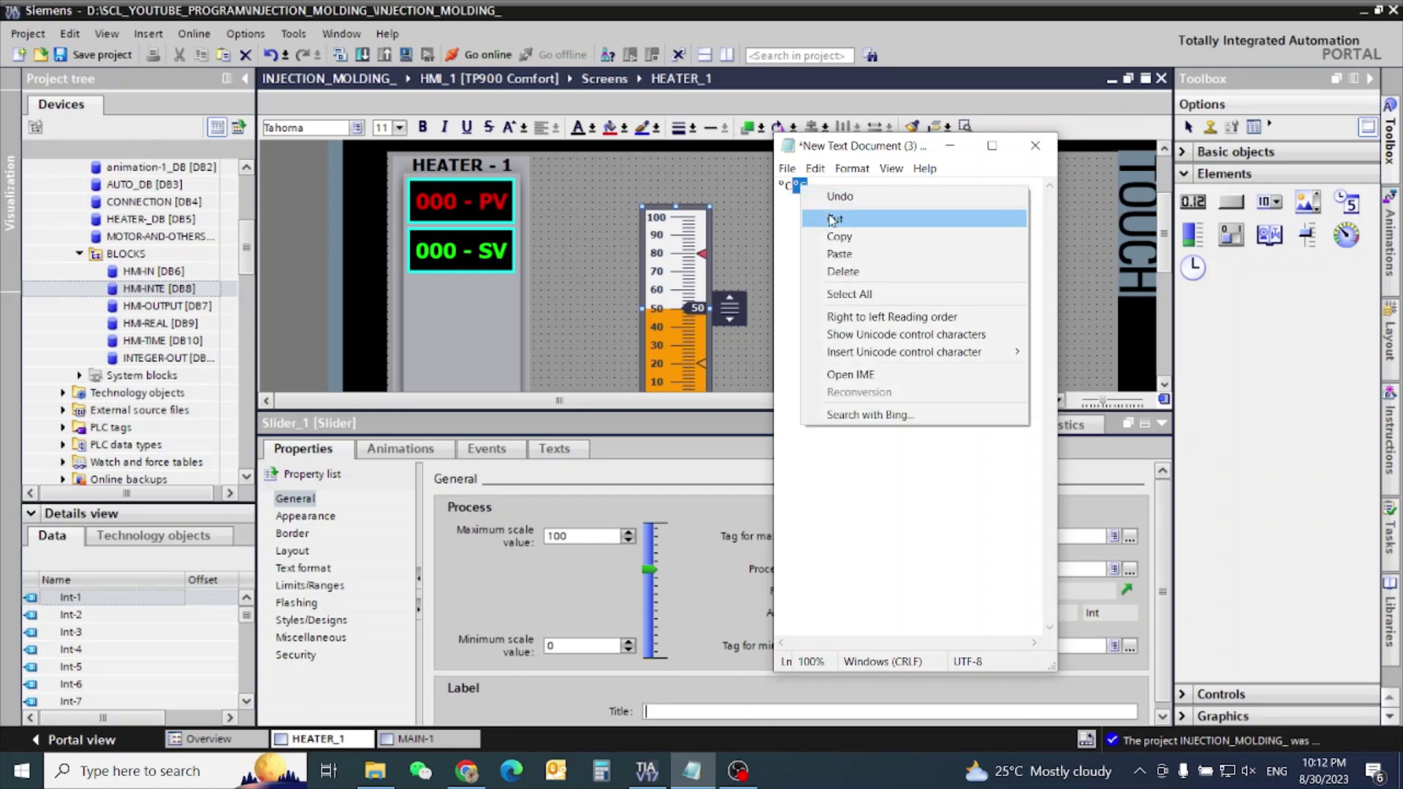
pyautogui.click(840, 234)
# - Return to TIA Portal and paste °C as the slider's label title
pyautogui.click(950, 146)
pyautogui.rightClick(676, 706)
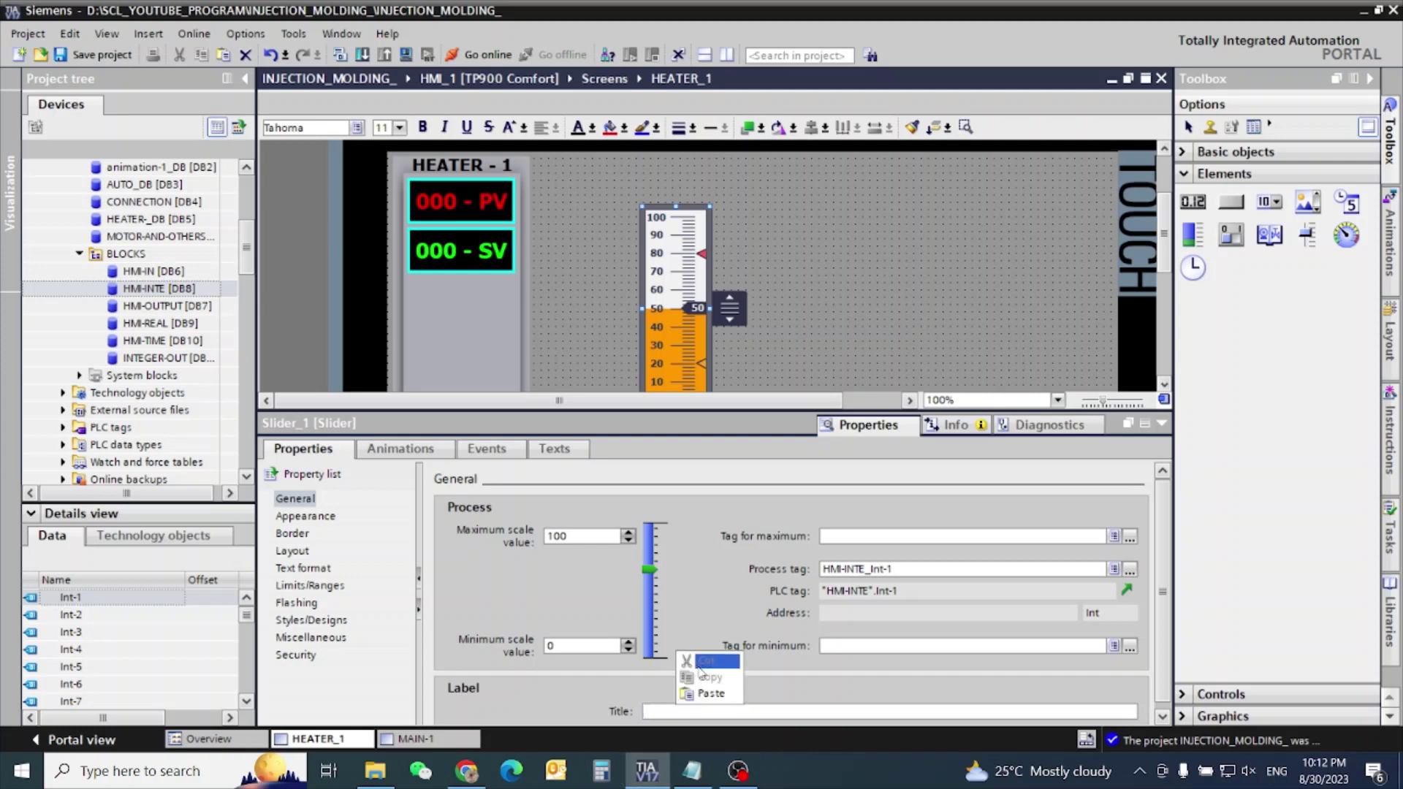
pyautogui.click(705, 689)
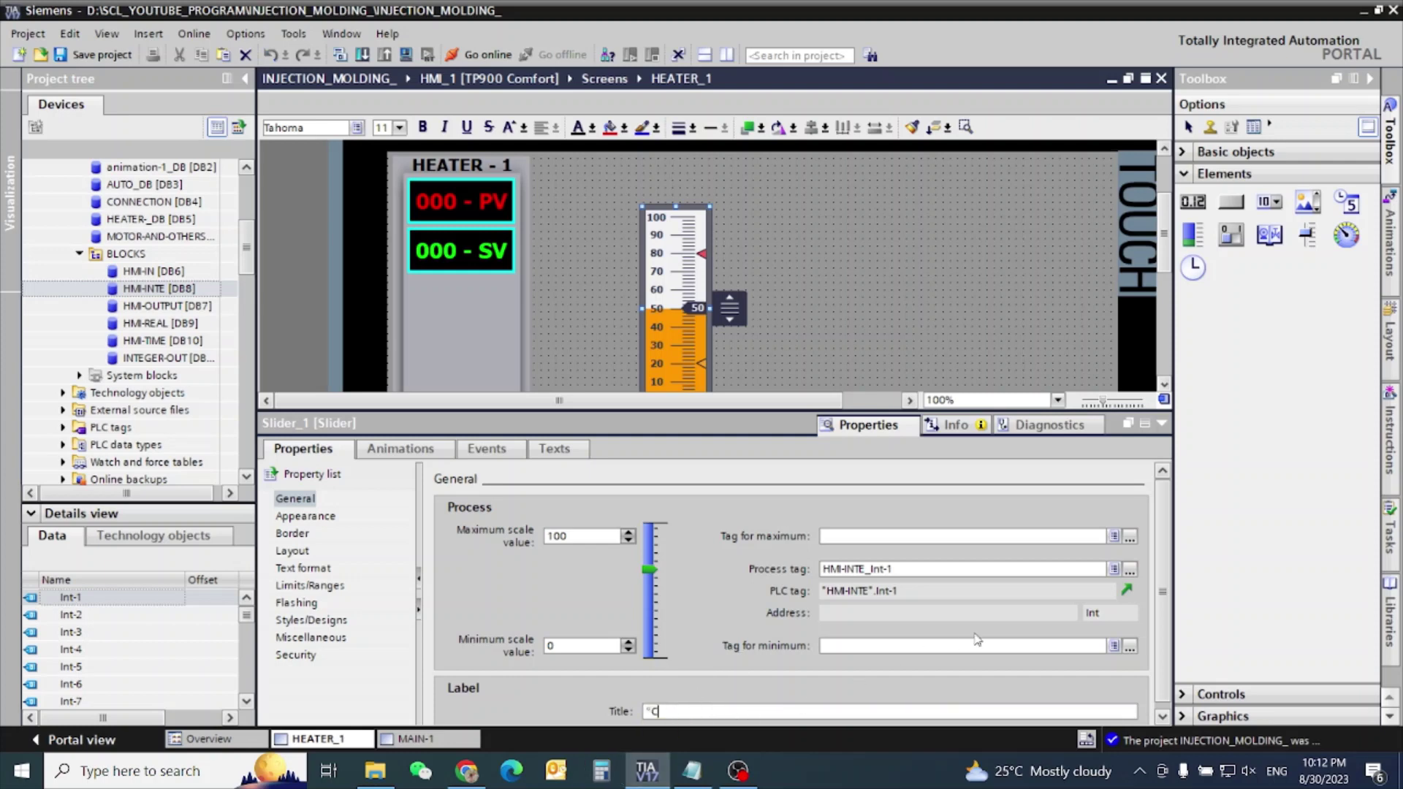
# - Set the border width of the slider to 3 in its border settings
pyautogui.click(300, 524)
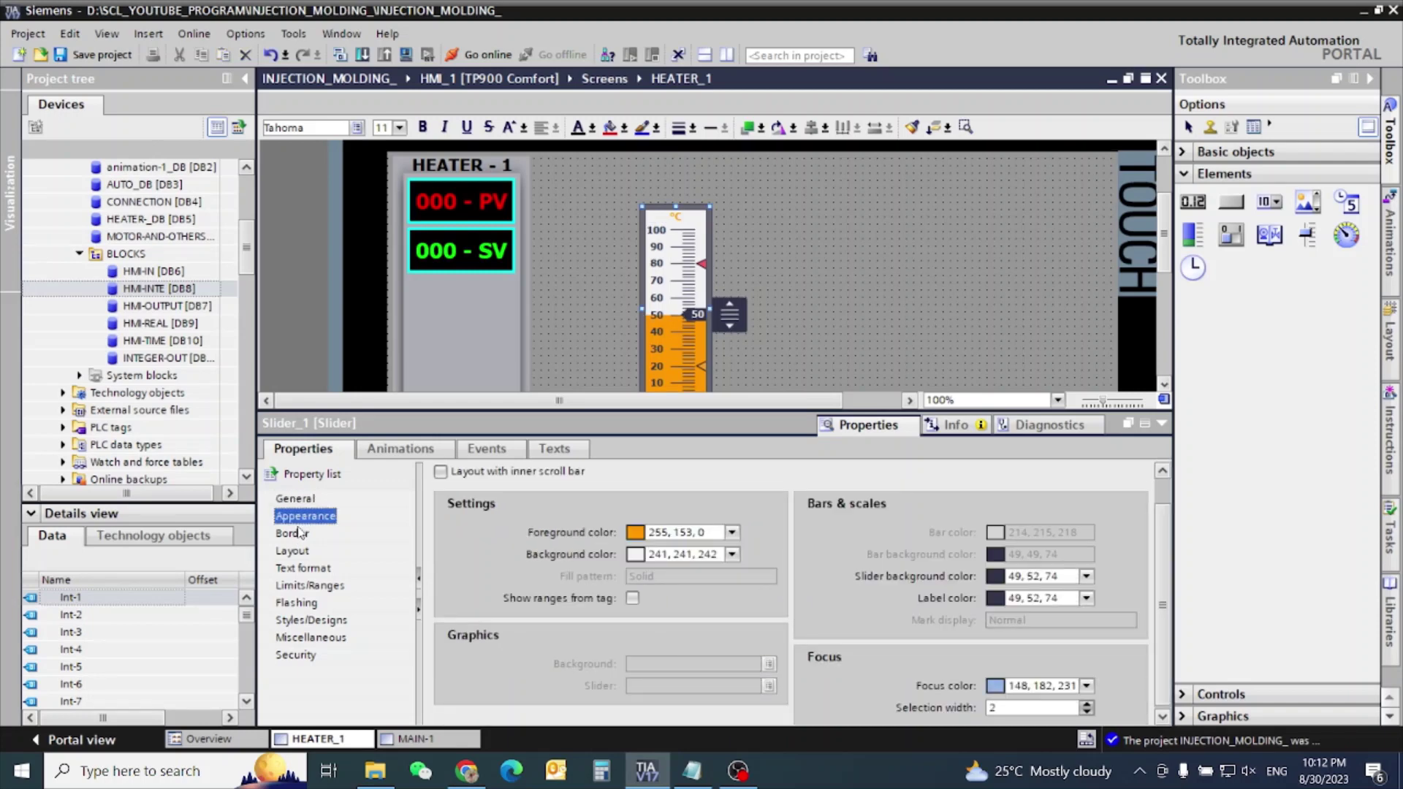
pyautogui.click(292, 534)
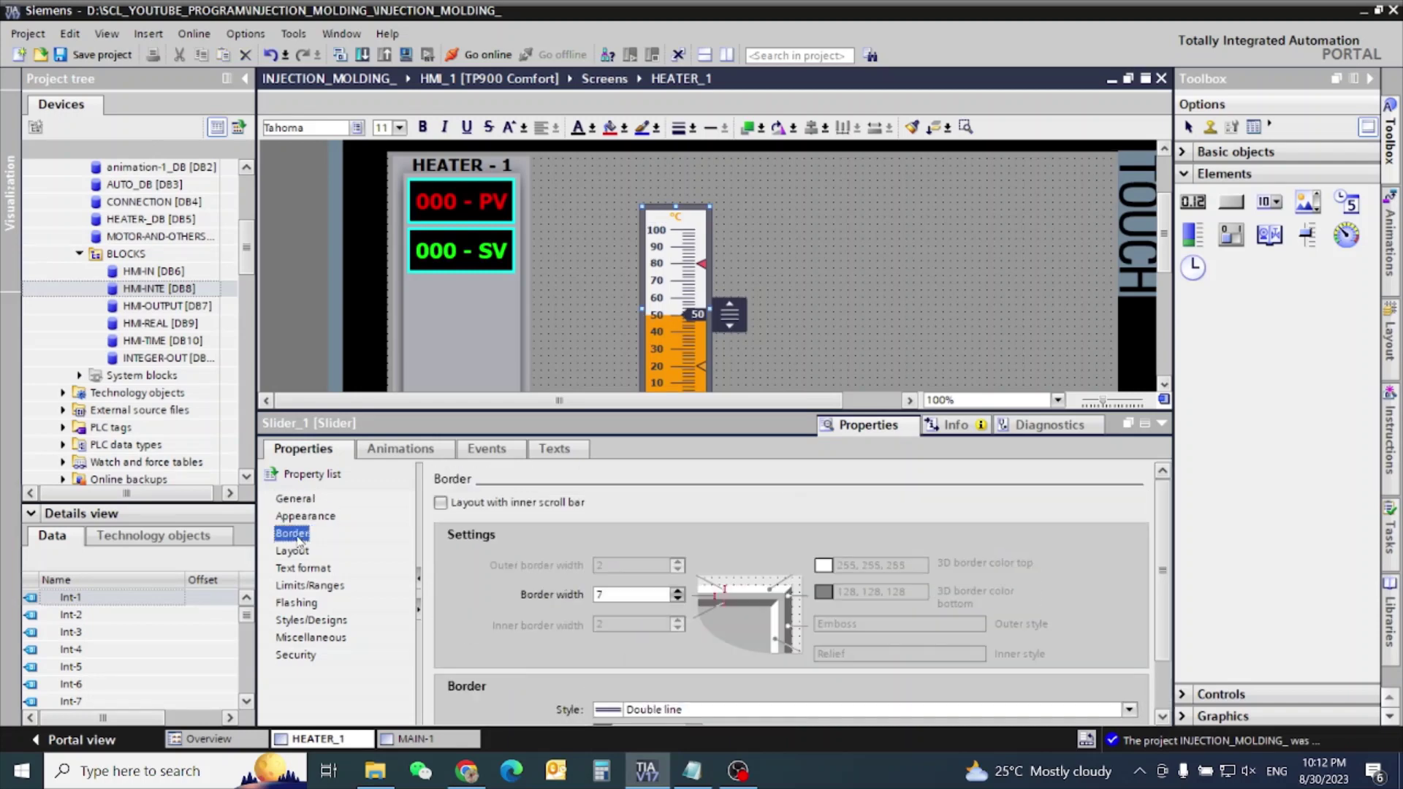
pyautogui.click(647, 596)
pyautogui.write('7')
pyautogui.click(678, 601)
pyautogui.click(678, 600)
pyautogui.click(678, 600)
pyautogui.click(678, 601)
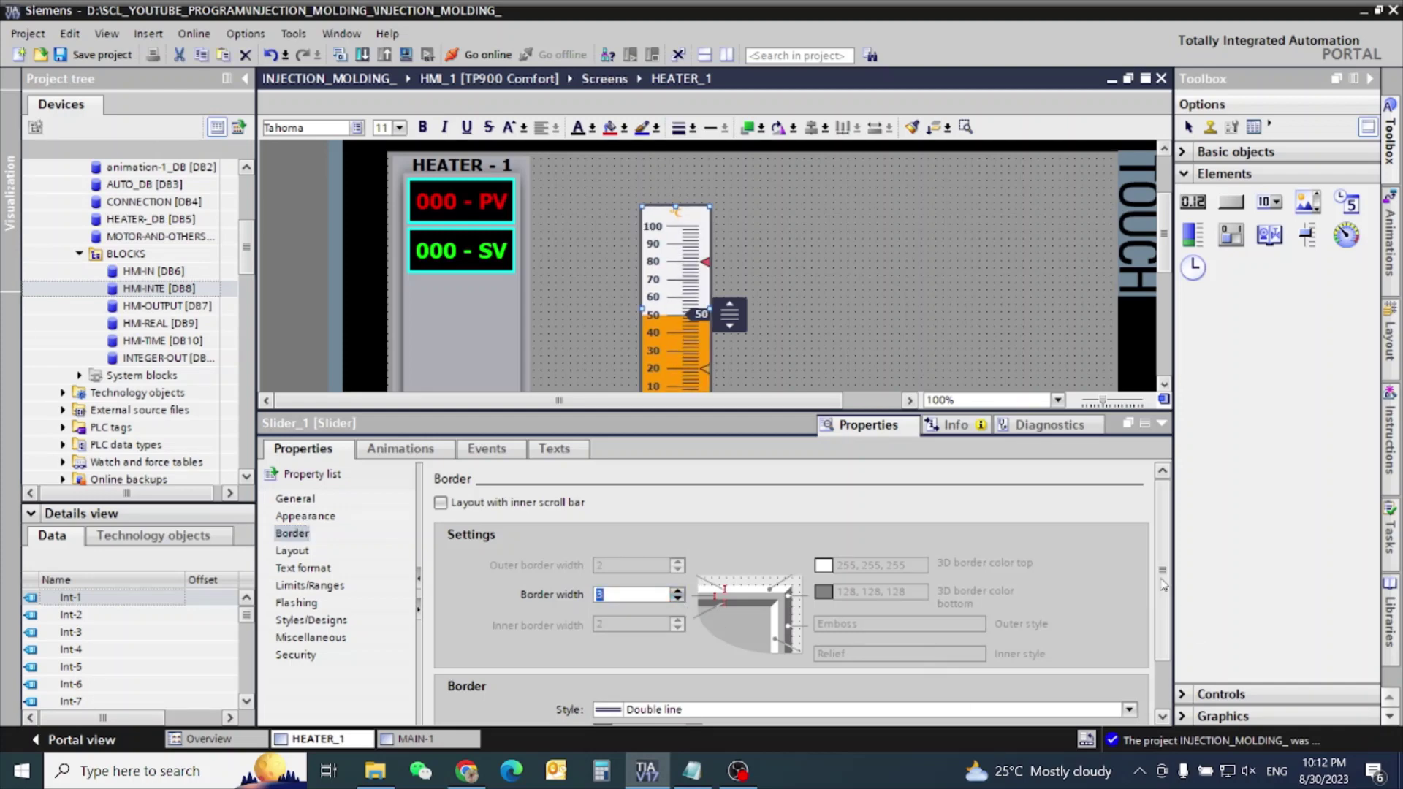
# - Give the slider a solid black (0, 0, 0) border with a corner radius of 0
pyautogui.scroll(-3, 930, 695)
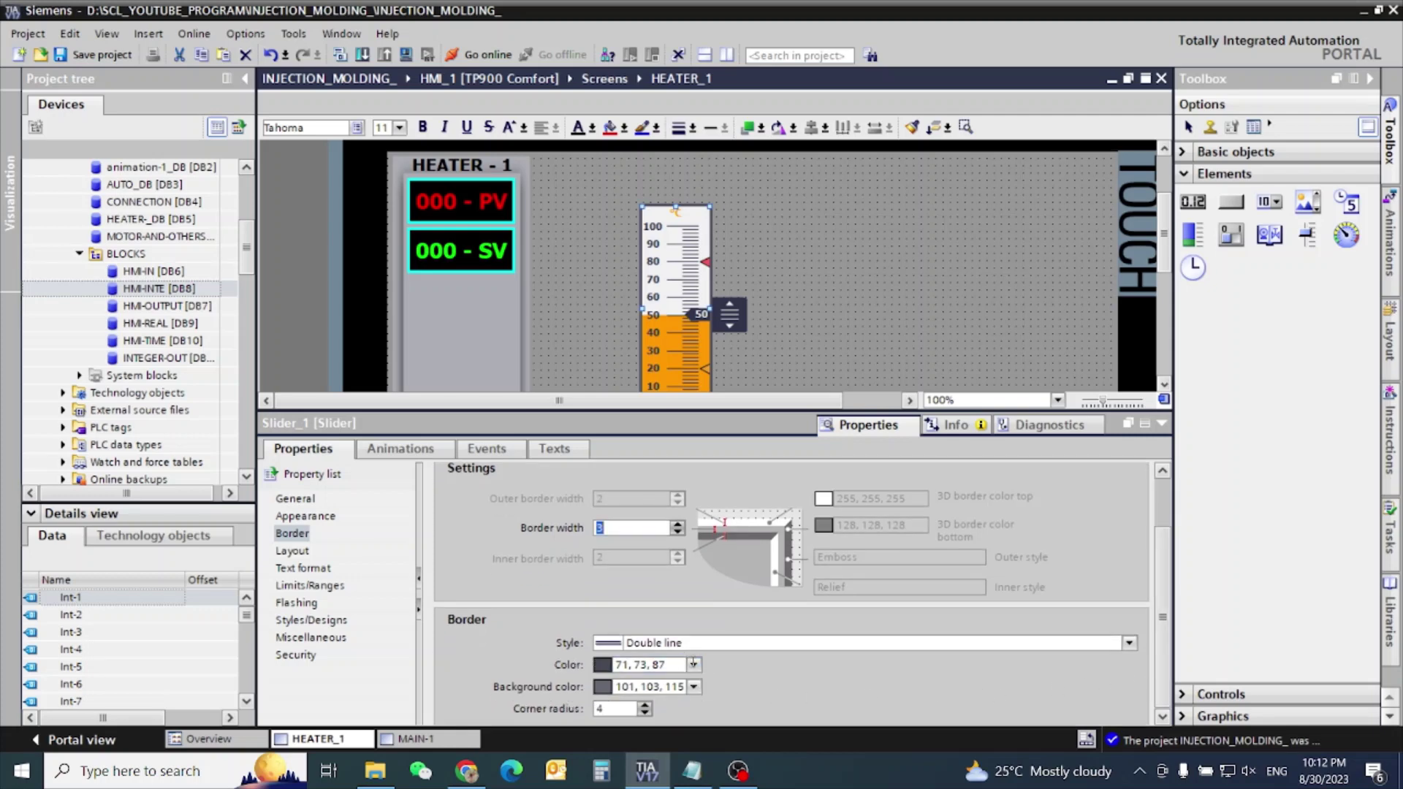
pyautogui.click(693, 665)
pyautogui.click(604, 525)
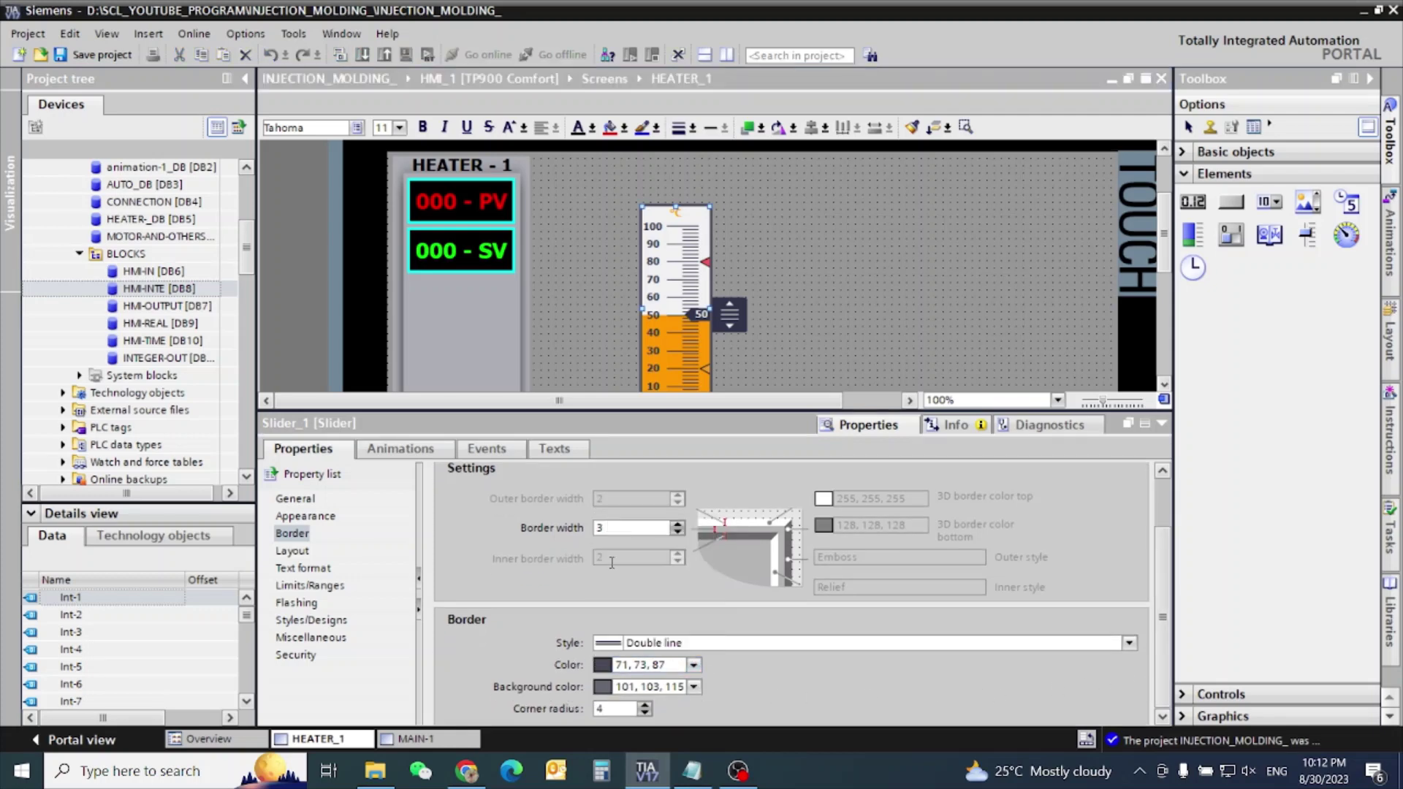
pyautogui.click(646, 713)
pyautogui.click(646, 713)
pyautogui.click(646, 713)
pyautogui.click(646, 713)
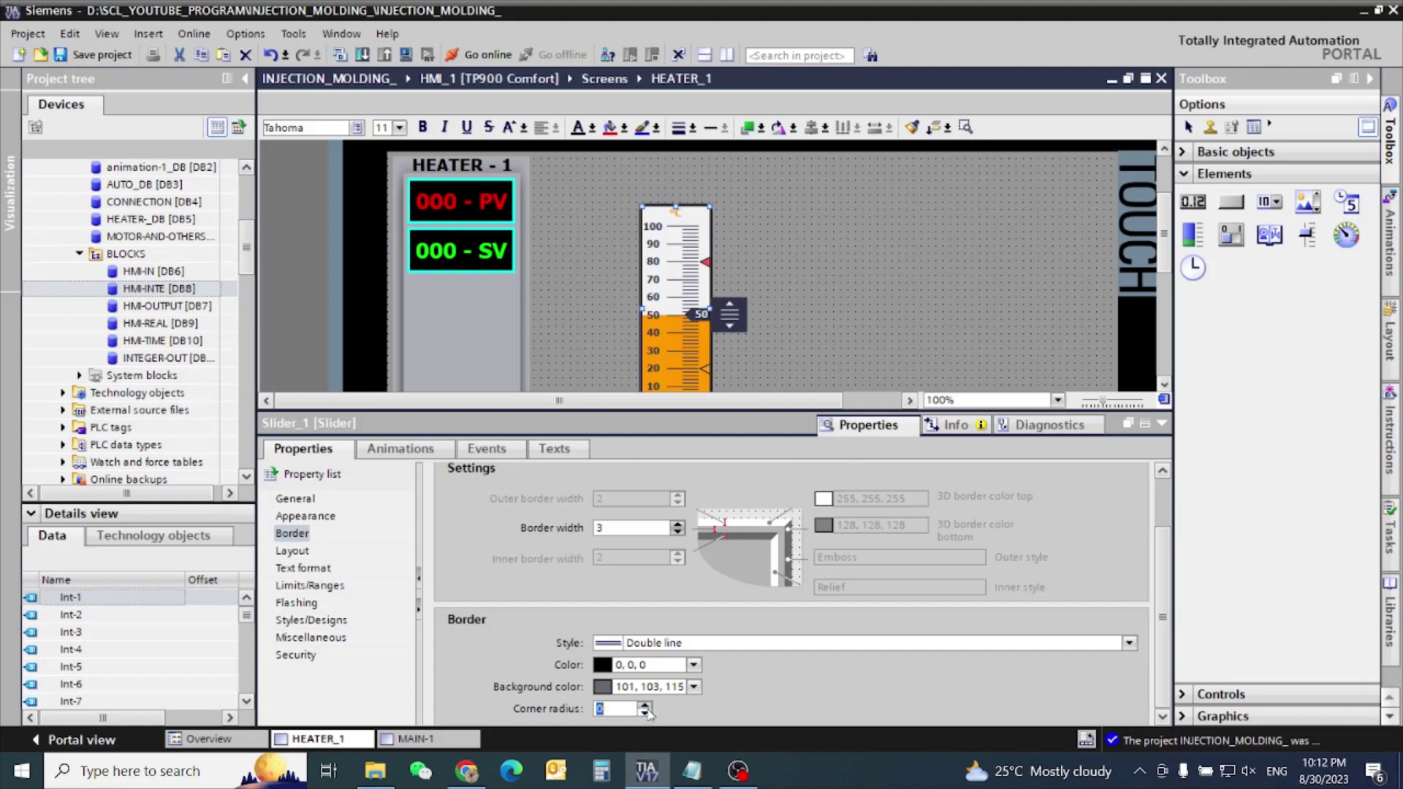
pyautogui.click(1129, 643)
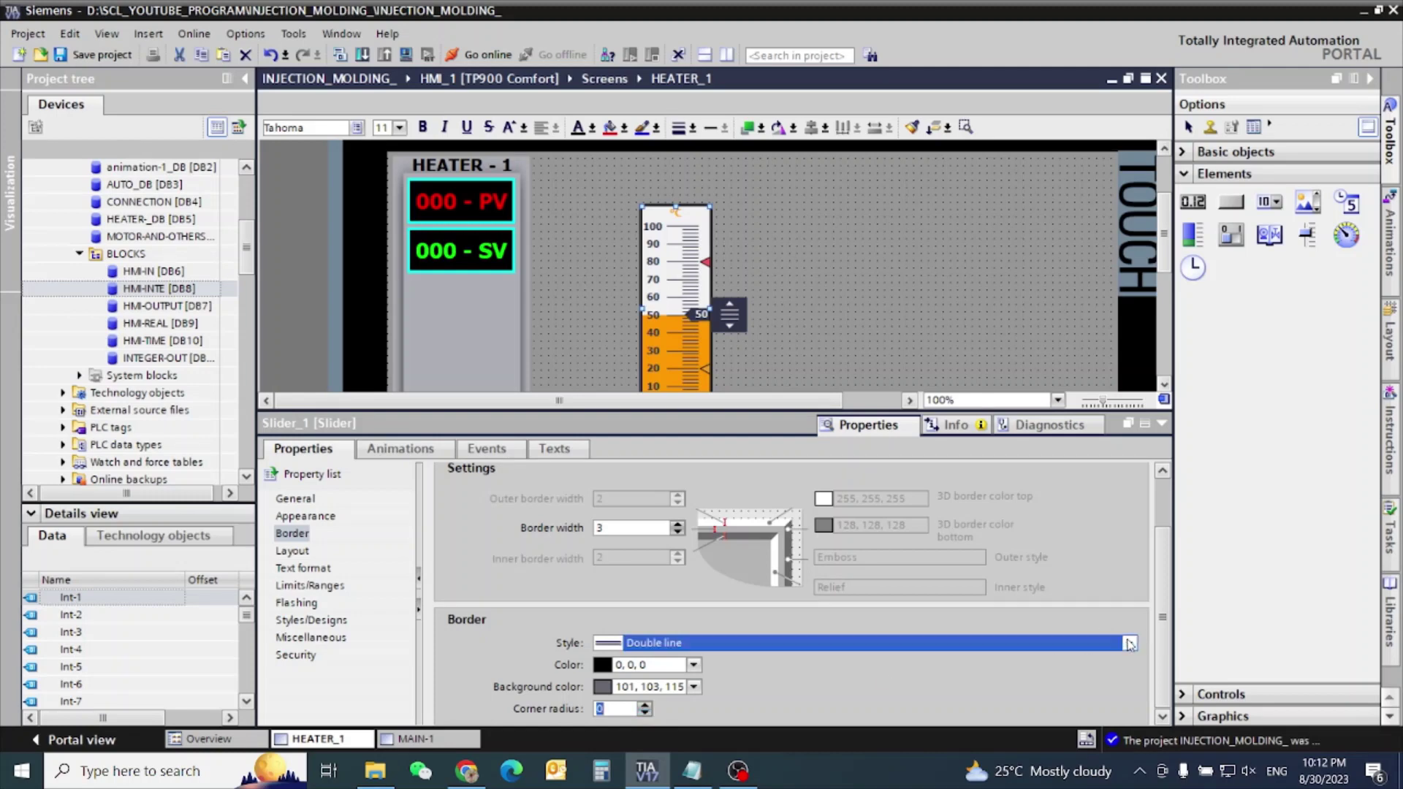
pyautogui.click(632, 661)
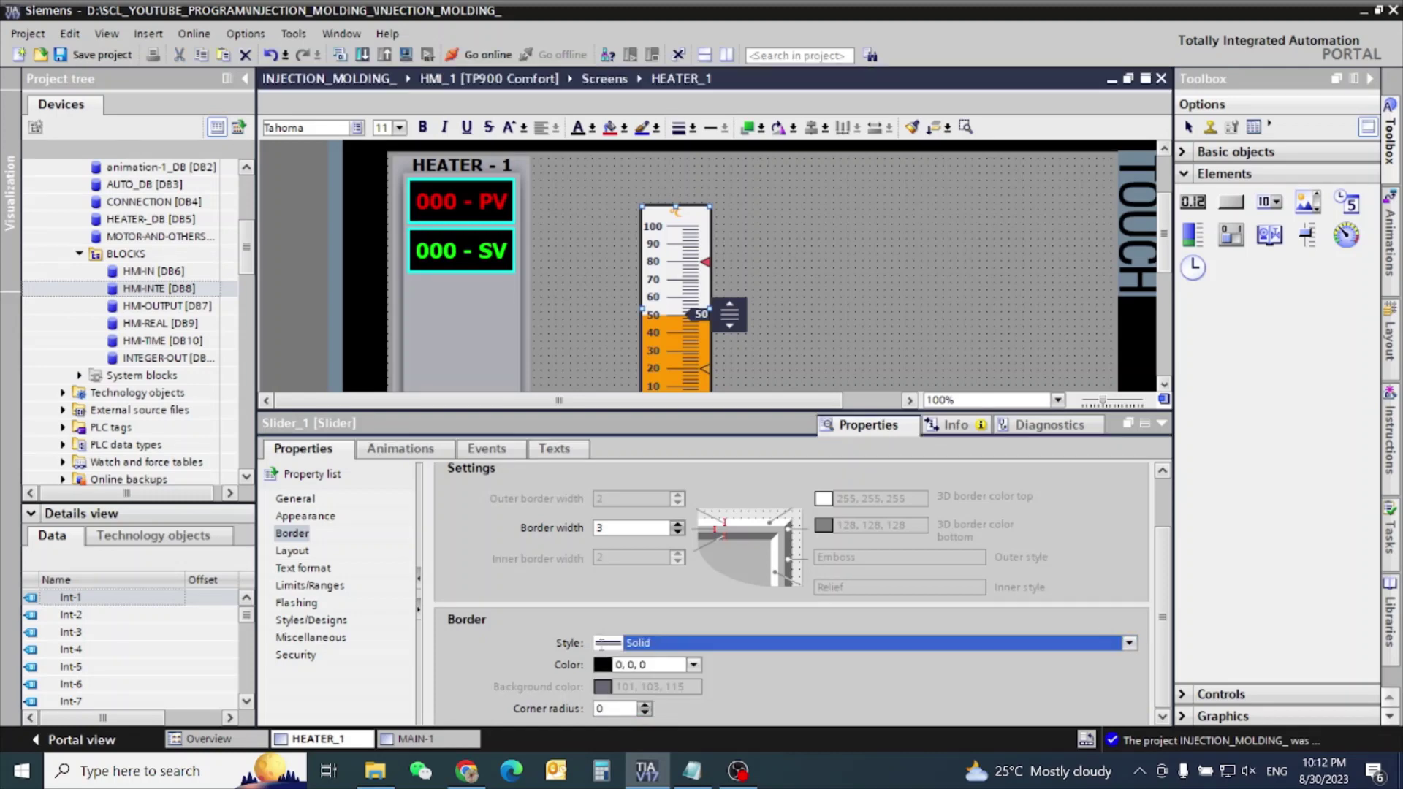
# - Turn off the slider handle and selection options in the slider's layout and set its width to 55
pyautogui.click(295, 554)
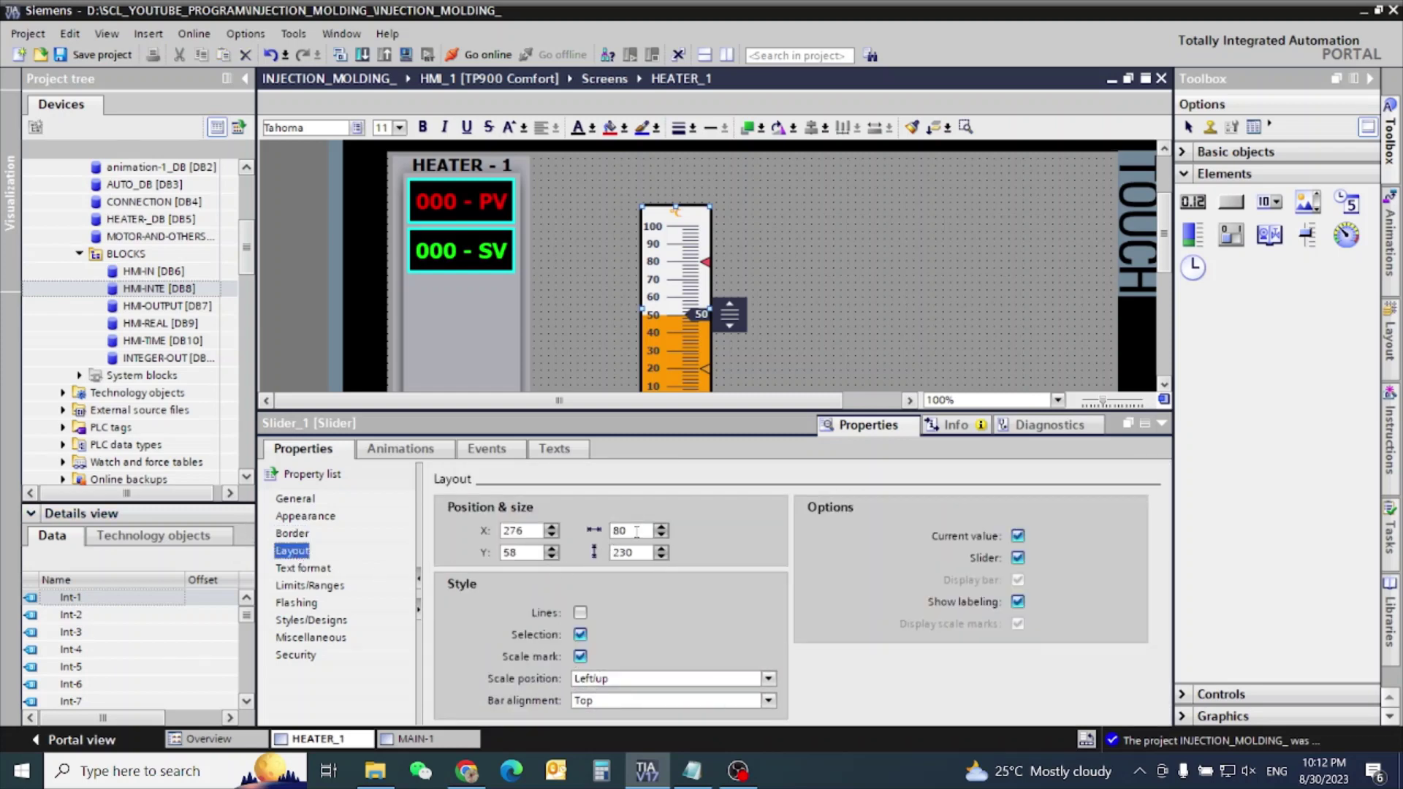
pyautogui.click(1017, 558)
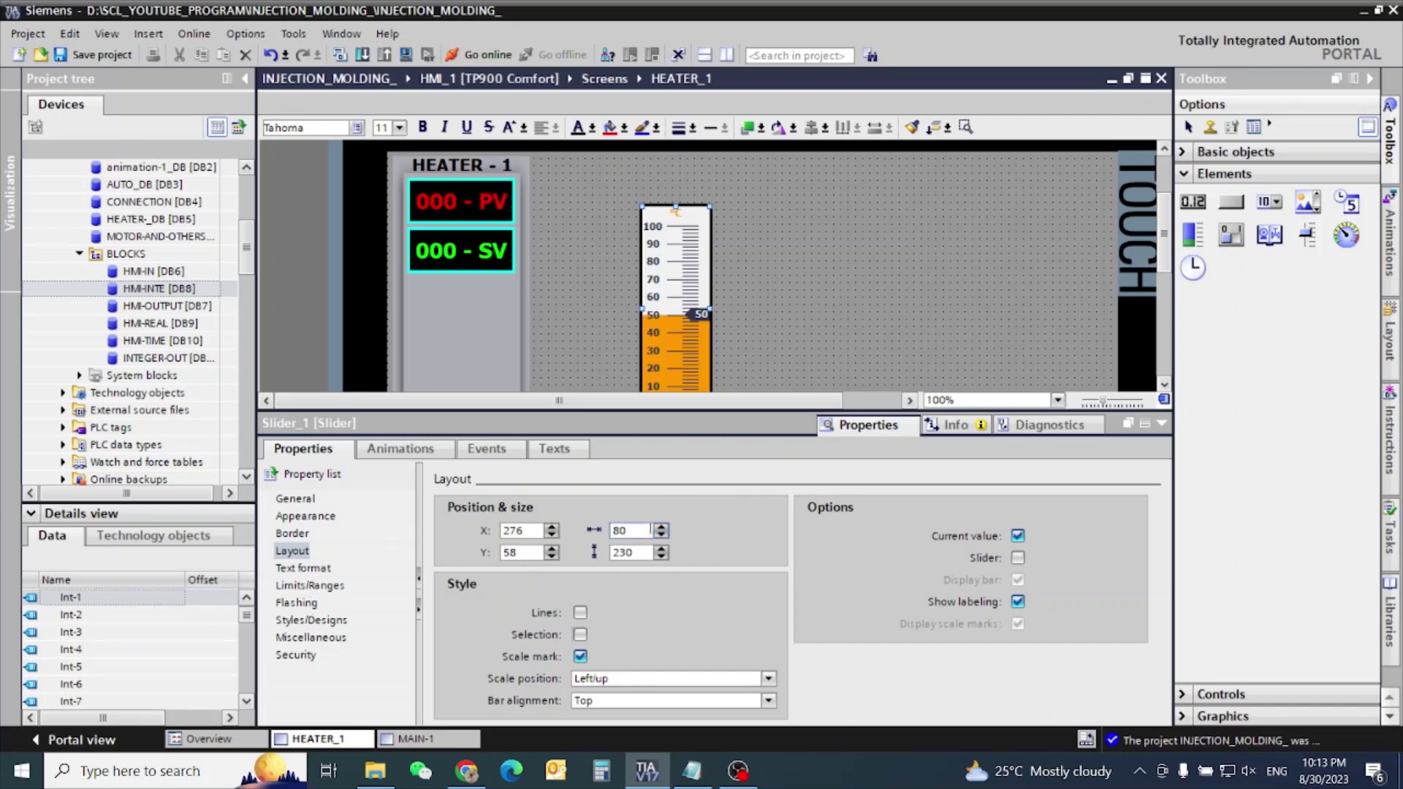
pyautogui.press('BackSpace')
pyautogui.press('BackSpace')
pyautogui.write('5')
# - Set the height of the slider to 200 in its layout settings
pyautogui.click(661, 557)
pyautogui.click(662, 556)
pyautogui.click(661, 557)
pyautogui.click(661, 557)
pyautogui.click(661, 556)
pyautogui.click(661, 557)
pyautogui.click(661, 548)
pyautogui.click(662, 548)
pyautogui.click(662, 548)
pyautogui.click(633, 553)
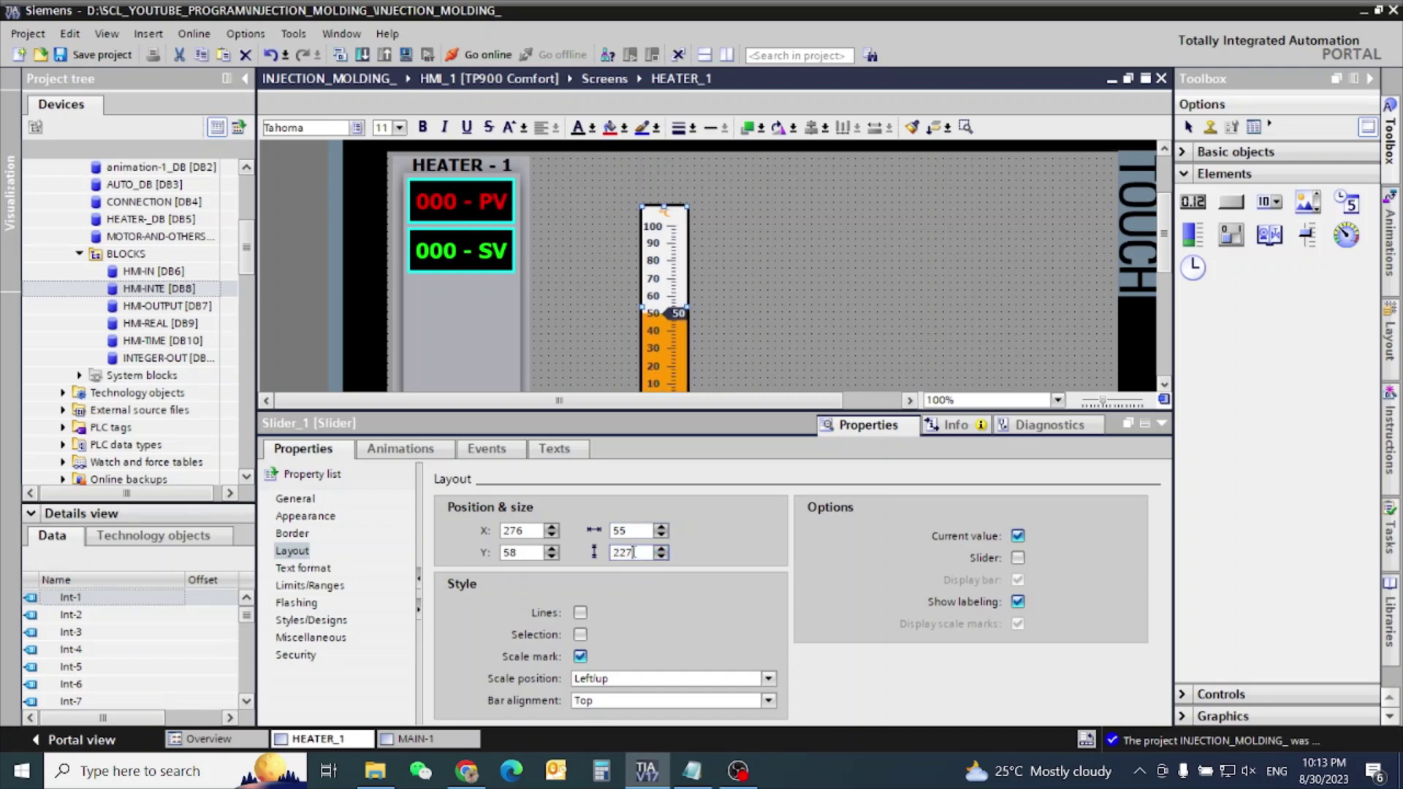
pyautogui.press('BackSpace')
pyautogui.press('BackSpace')
pyautogui.press('BackSpace')
pyautogui.press('Return')
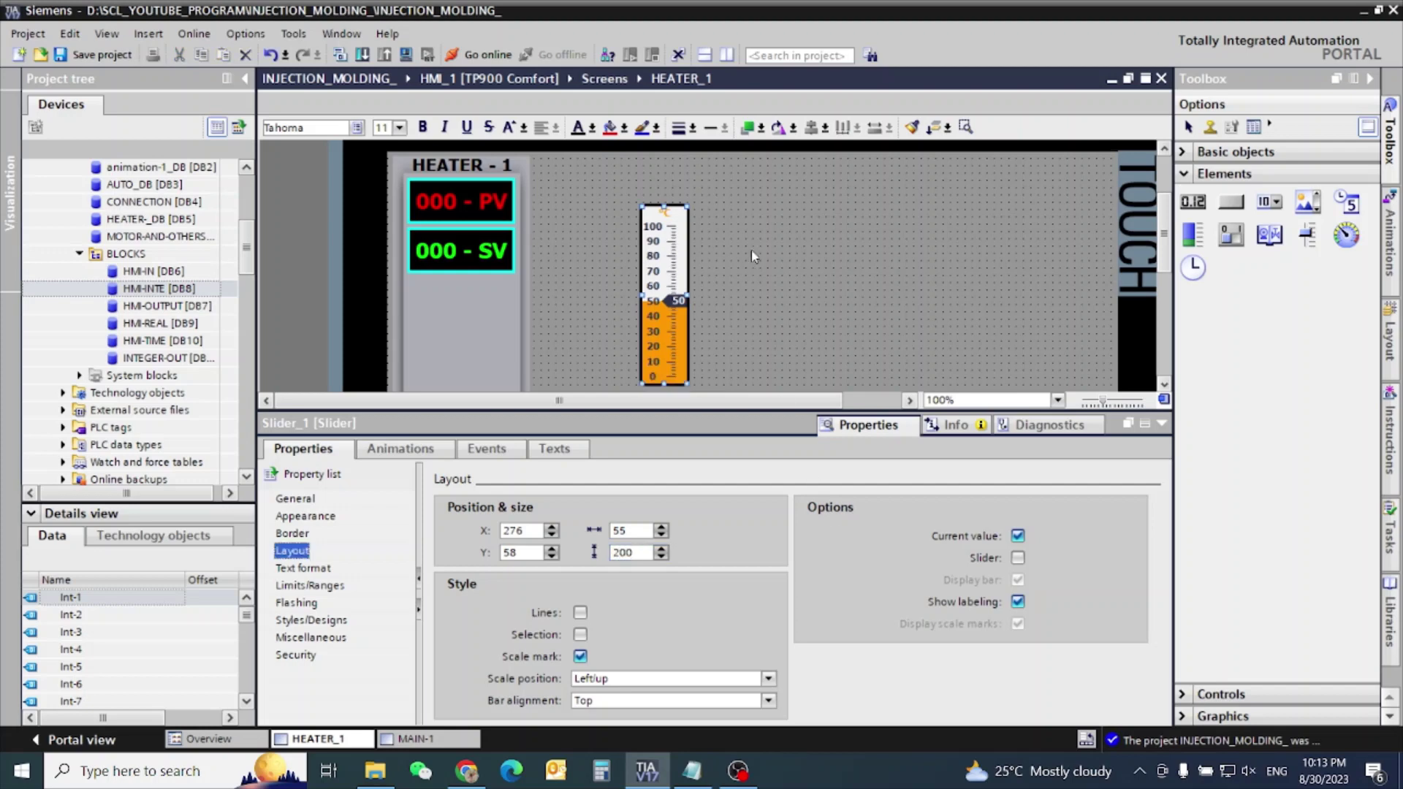
# - Move the slider onto the HEATER - 1 panel below the SV field, at about X 22, Y 139
pyautogui.scroll(-3, 765, 258)
pyautogui.moveTo(675, 222); pyautogui.dragTo(439, 287)
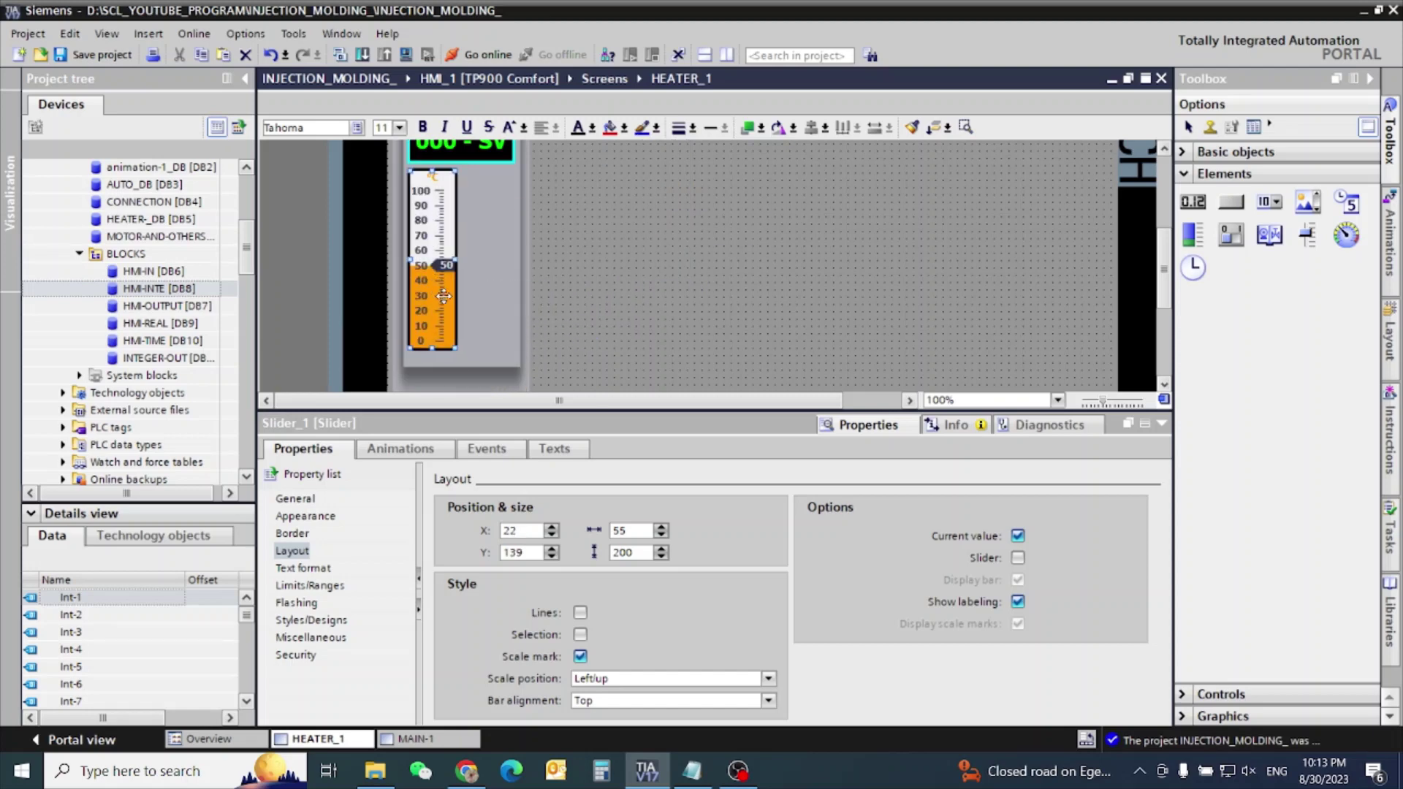
pyautogui.click(495, 308)
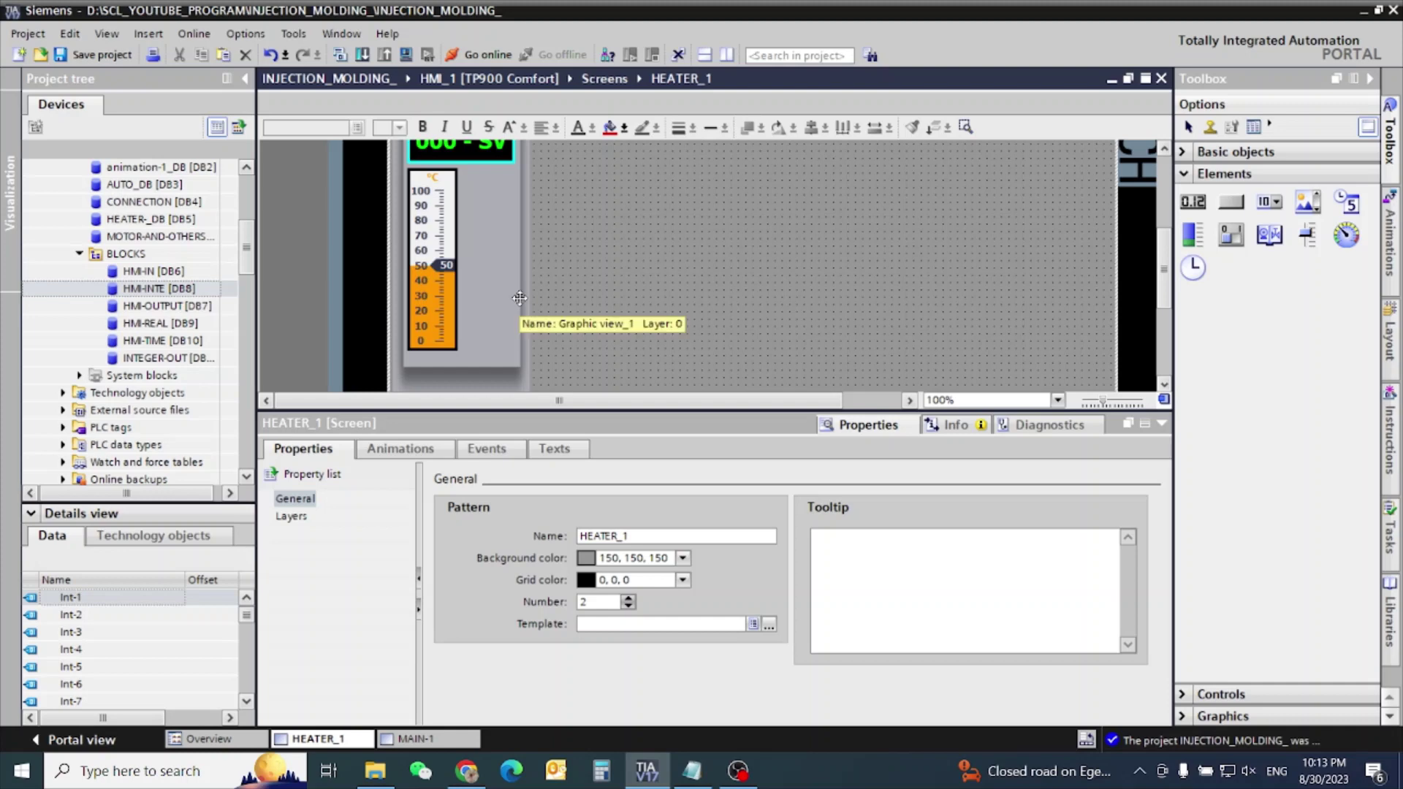
pyautogui.scroll(3, 519, 298)
pyautogui.scroll(-3, 519, 298)
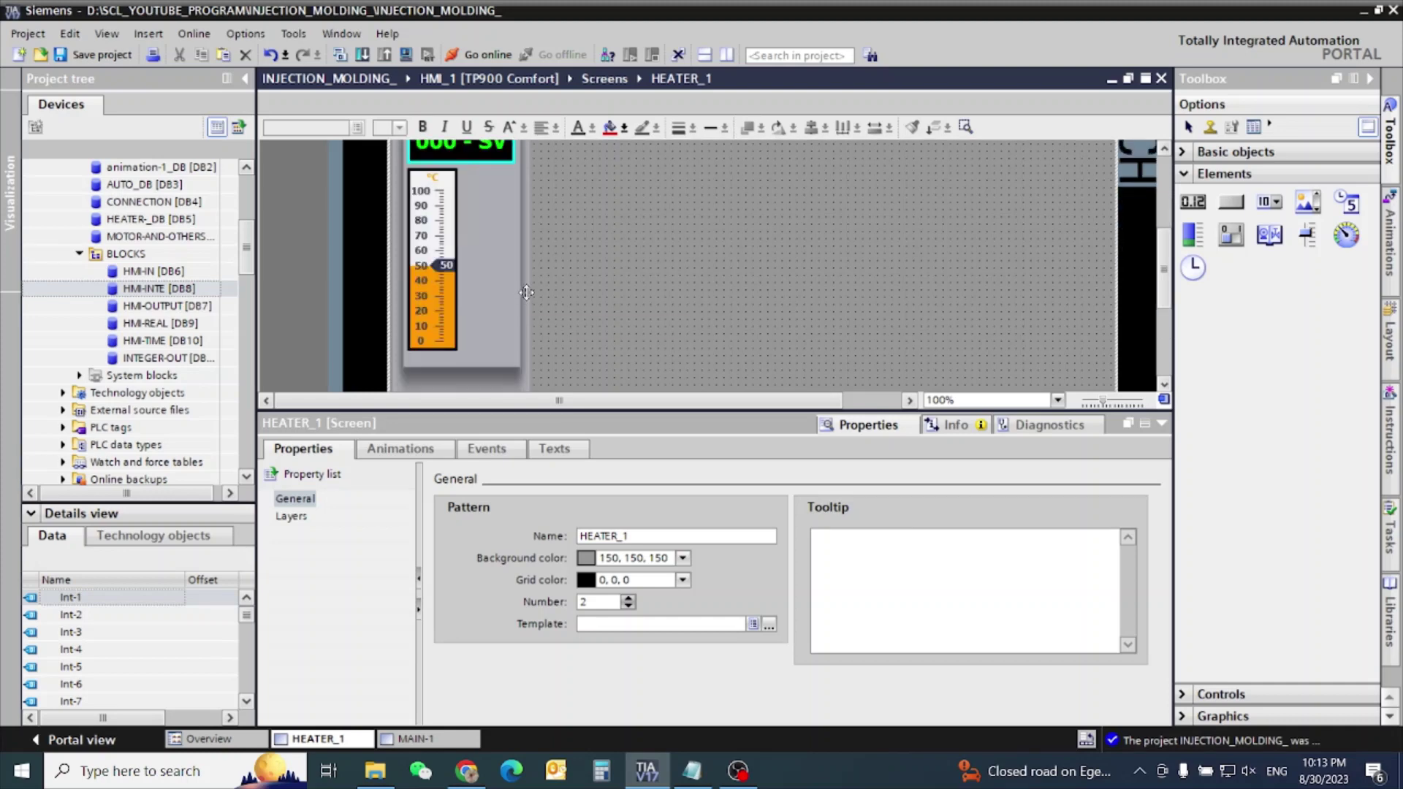
# - Stretch the slider downward to a height of 214 so it fills the HEATER - 1 panel, and deselect it
pyautogui.click(435, 346)
pyautogui.moveTo(434, 349); pyautogui.dragTo(436, 361)
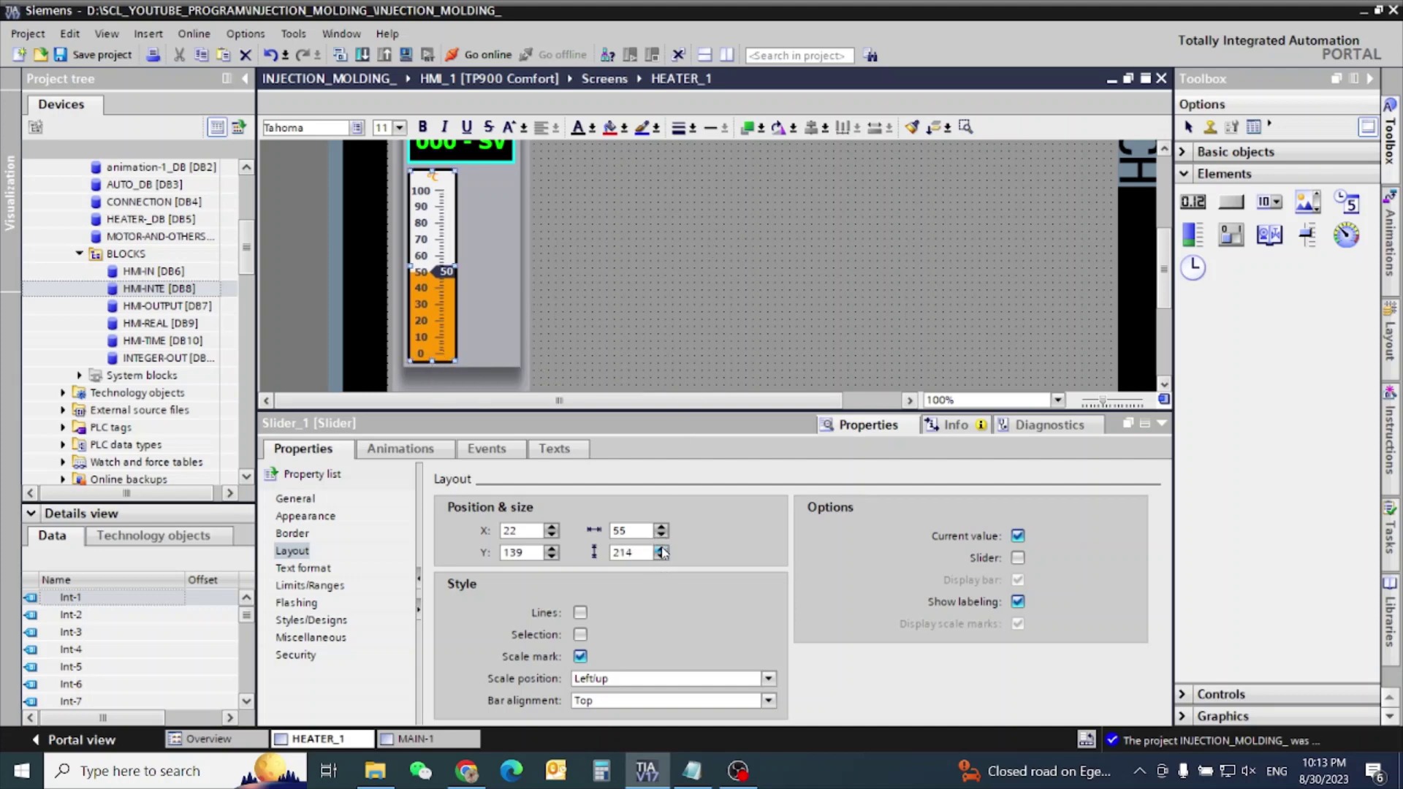
pyautogui.click(621, 219)
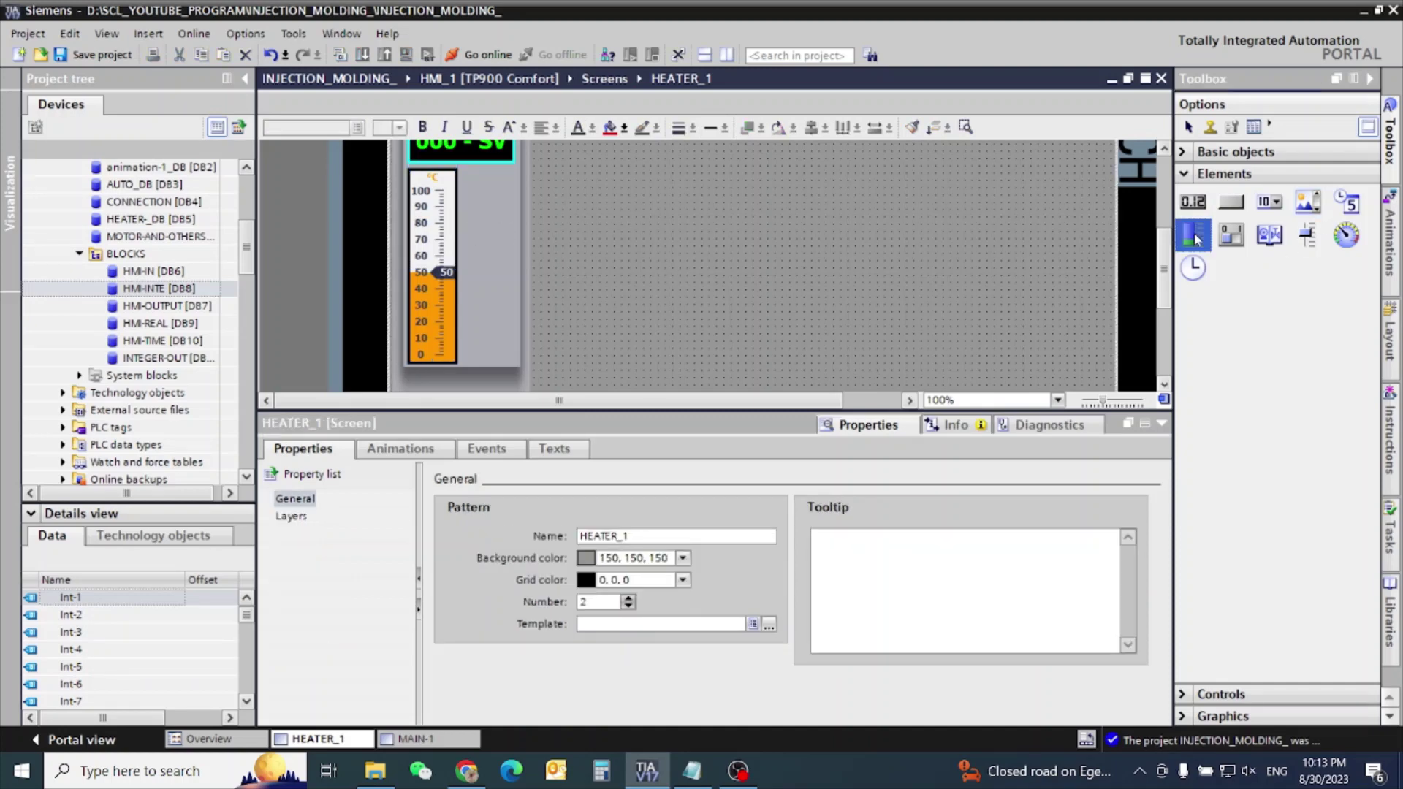
# - Add a bar element to the free area beside the panel and link its process tag to INT-OUT-1 from the INTEGER-OUT block
pyautogui.moveTo(1194, 231); pyautogui.dragTo(835, 282)
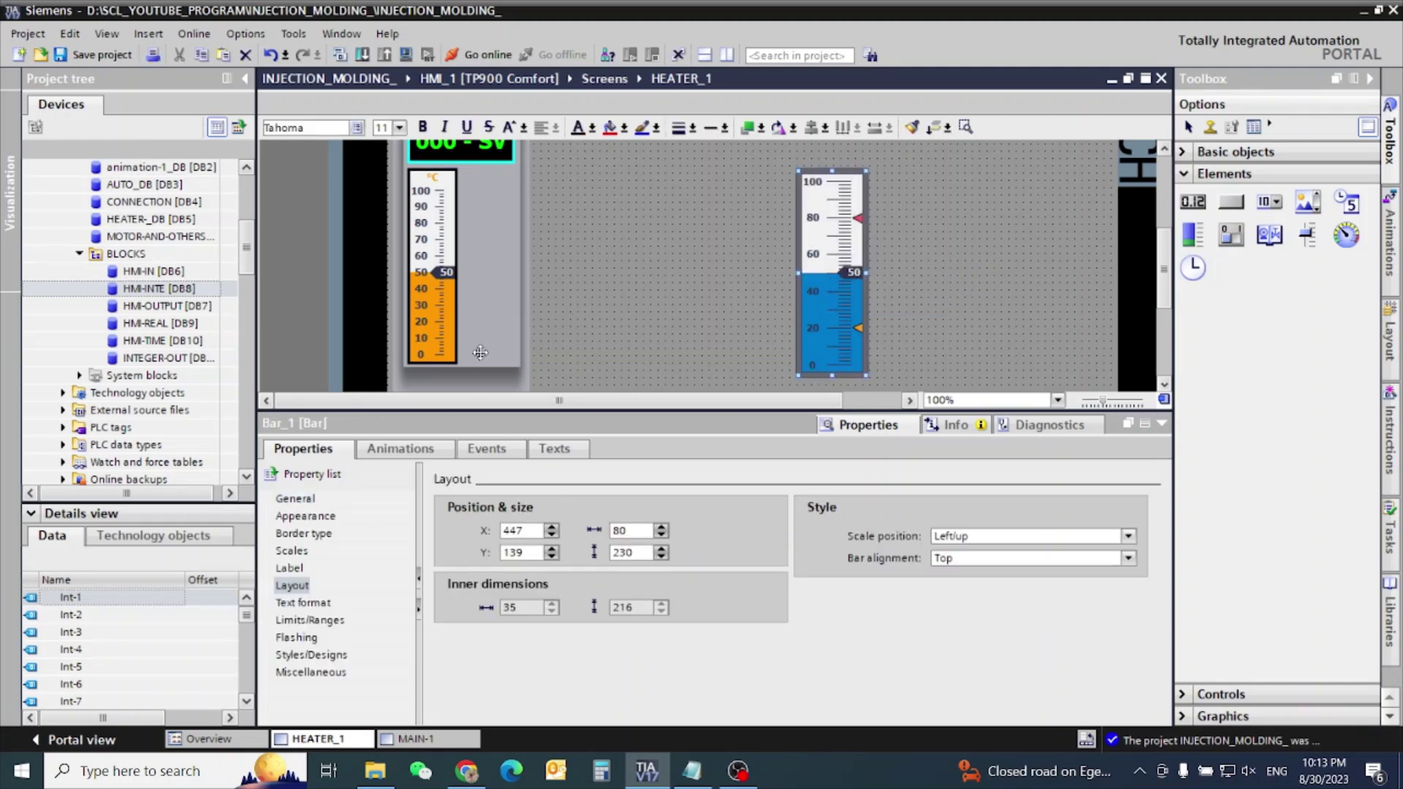
pyautogui.click(296, 500)
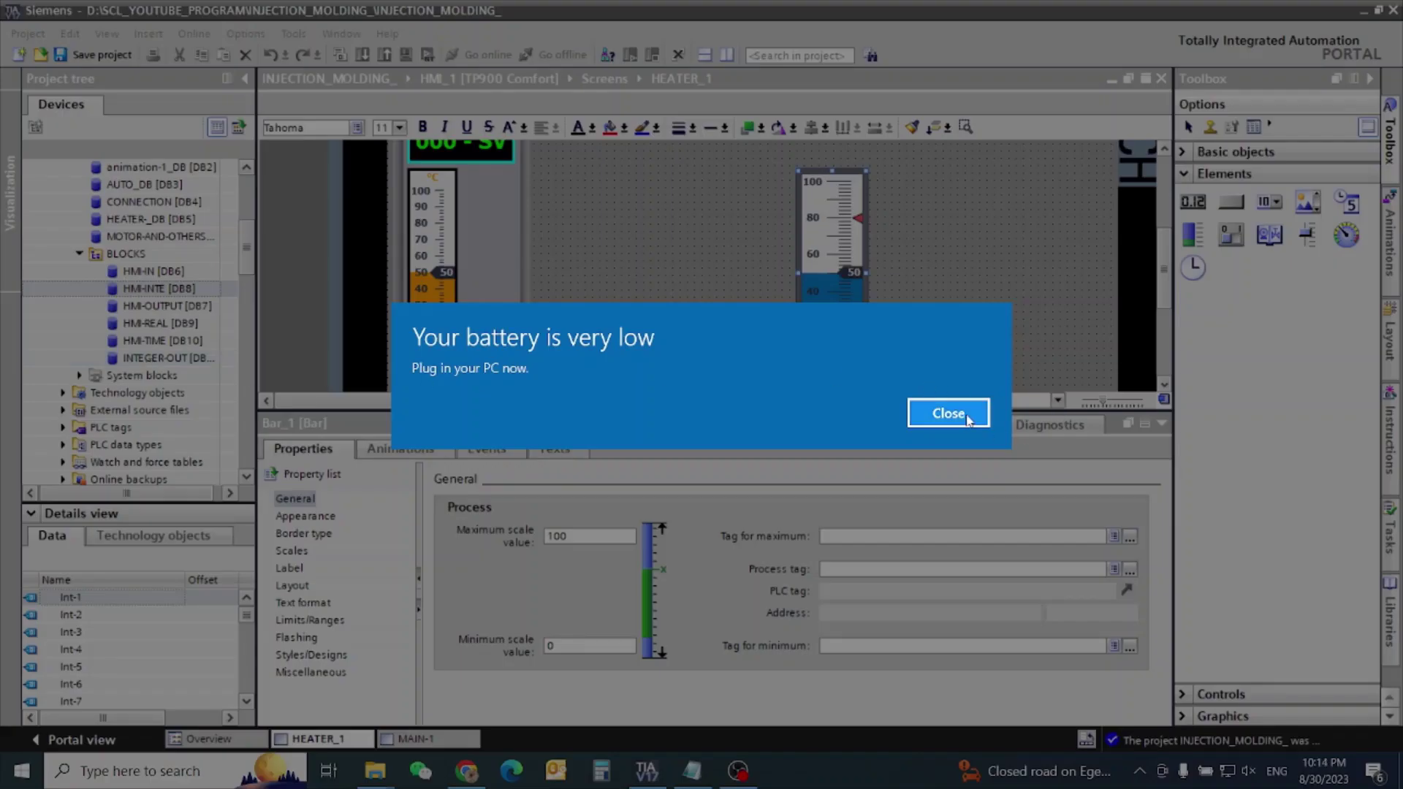
pyautogui.click(954, 411)
pyautogui.click(168, 358)
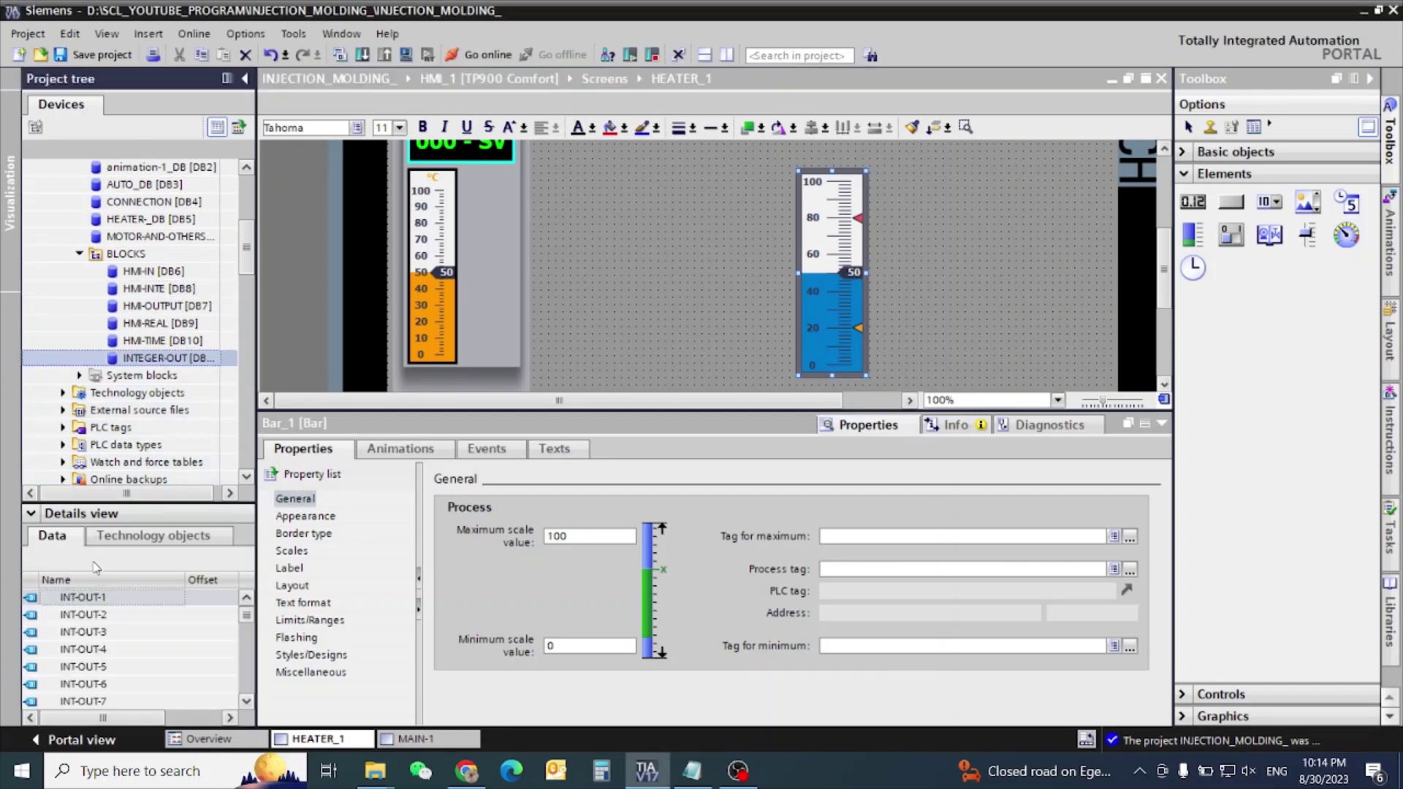
pyautogui.moveTo(77, 598); pyautogui.dragTo(913, 576)
pyautogui.click(844, 311)
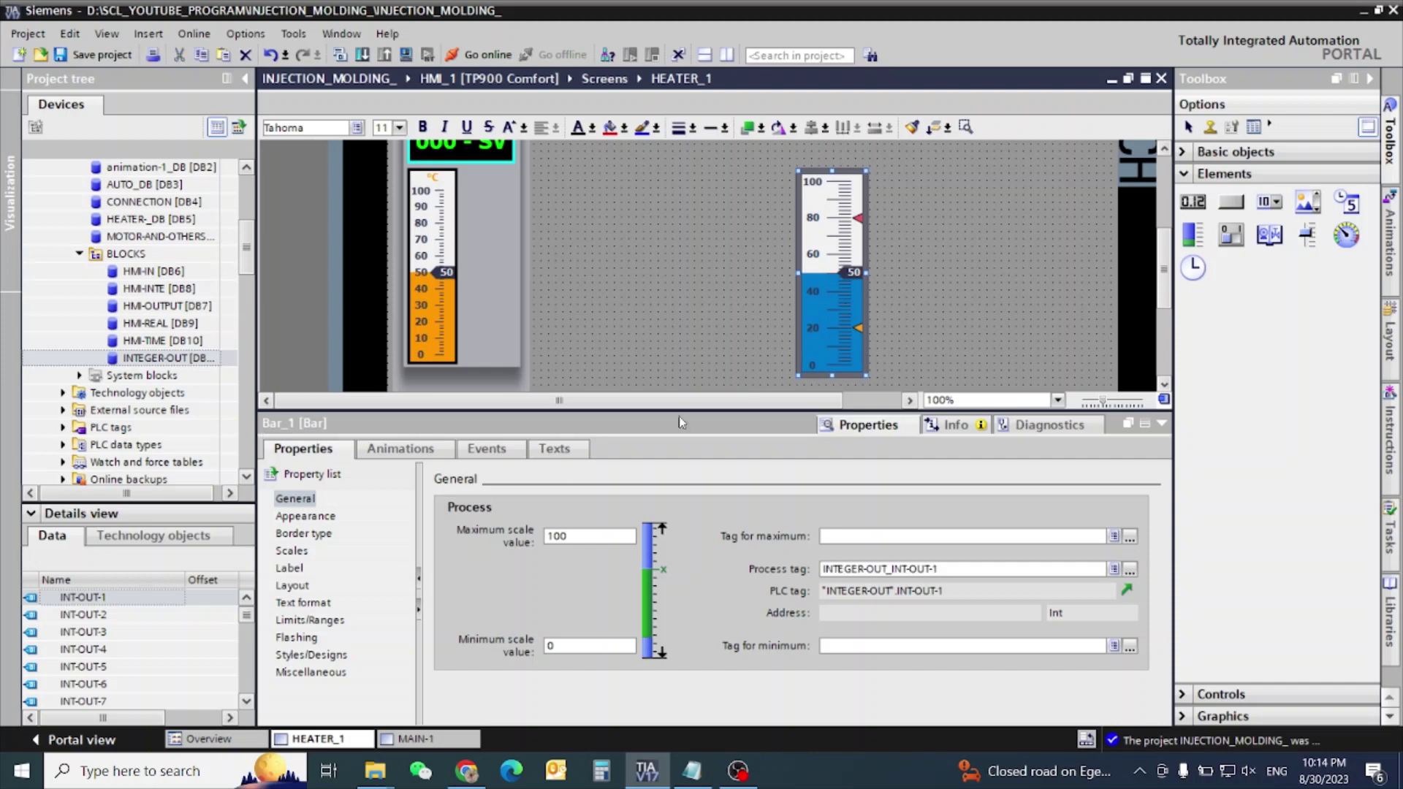
# - Set the bar's foreground color to green (51, 153, 102)
pyautogui.click(325, 518)
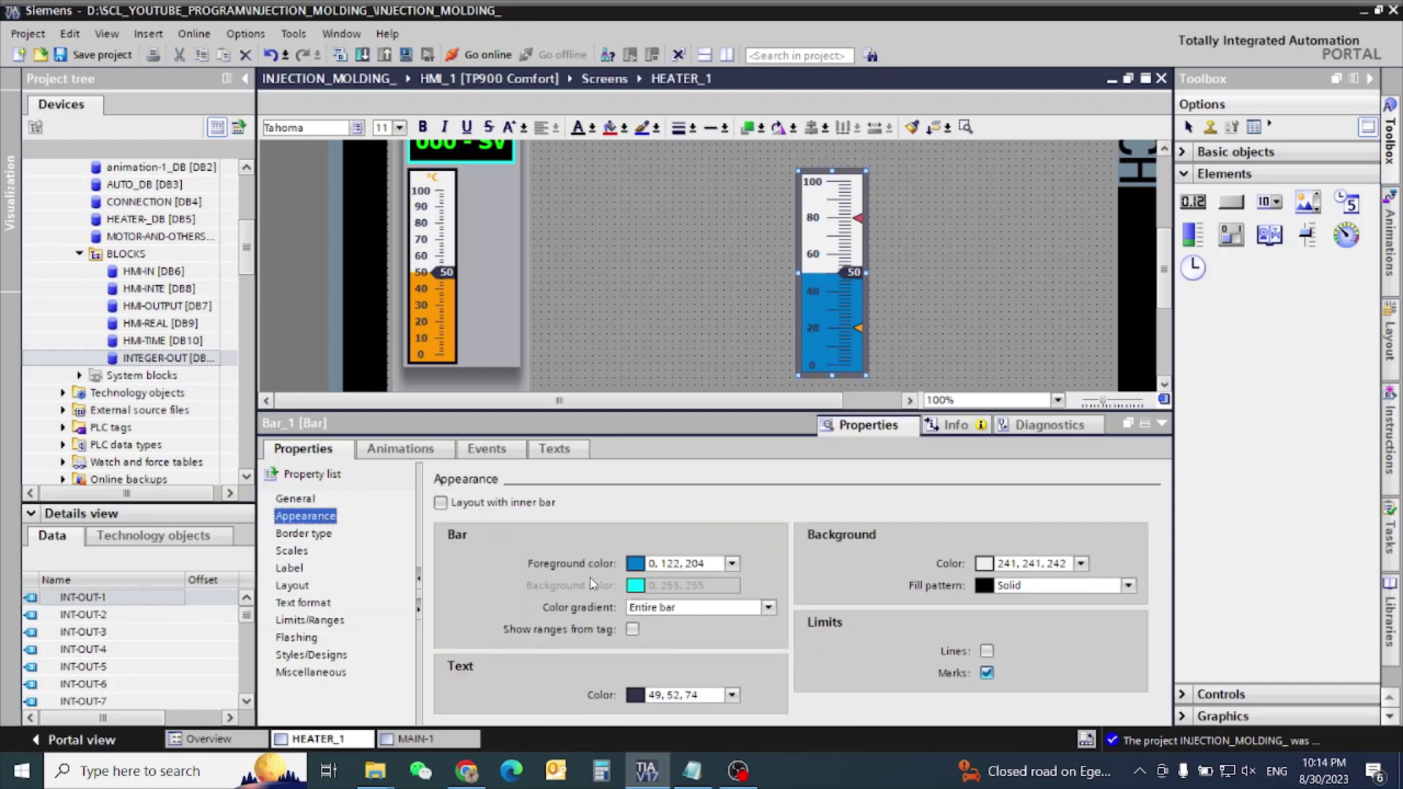
pyautogui.click(731, 563)
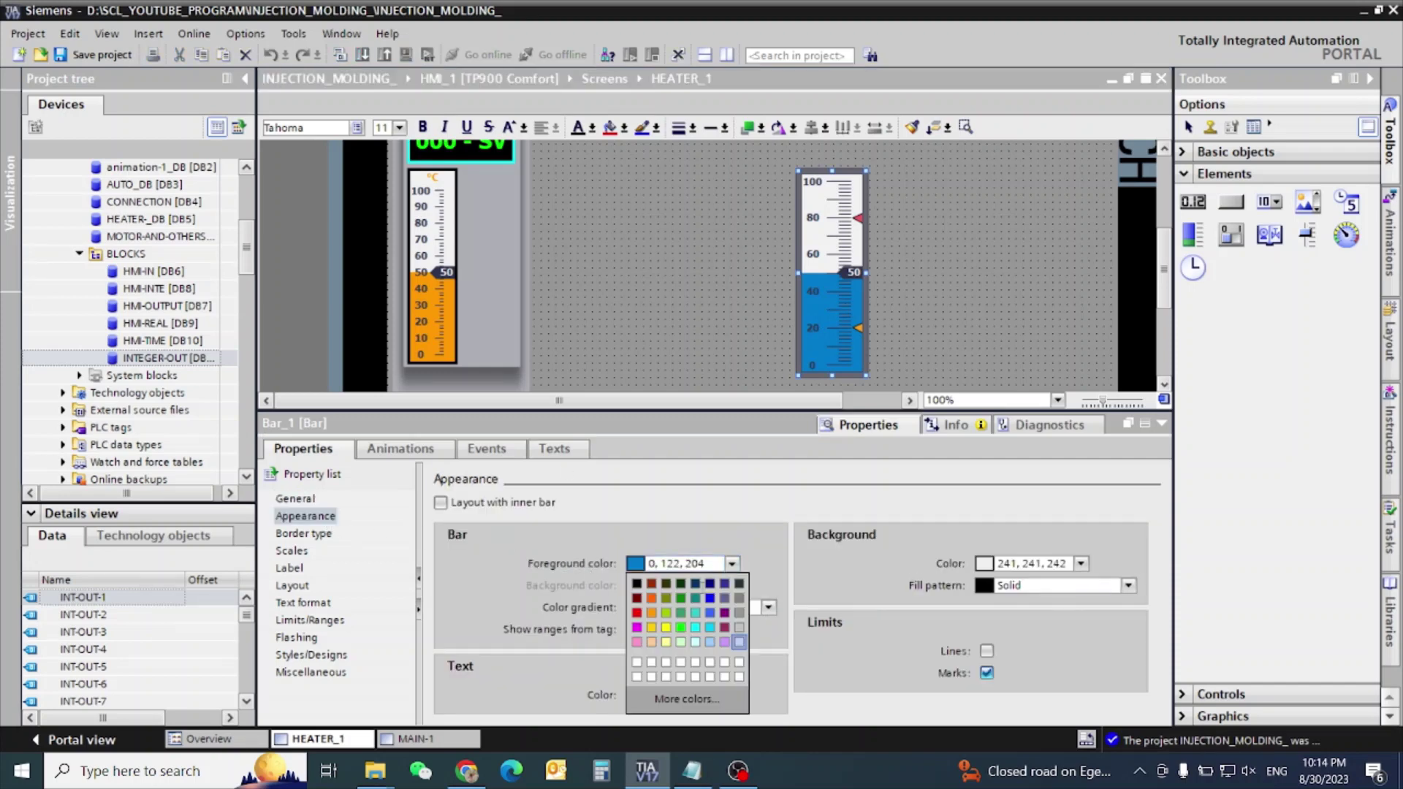
pyautogui.click(683, 626)
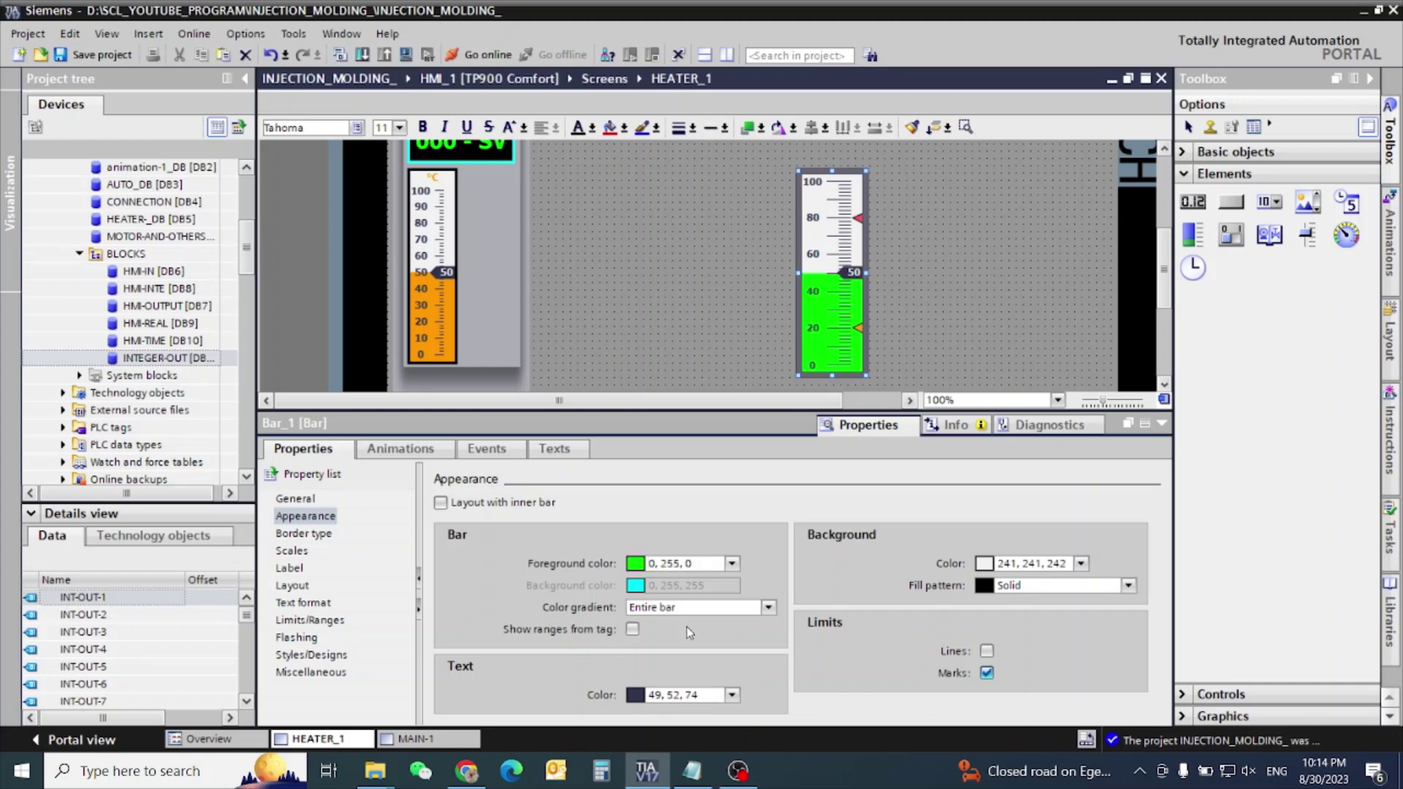
pyautogui.click(732, 563)
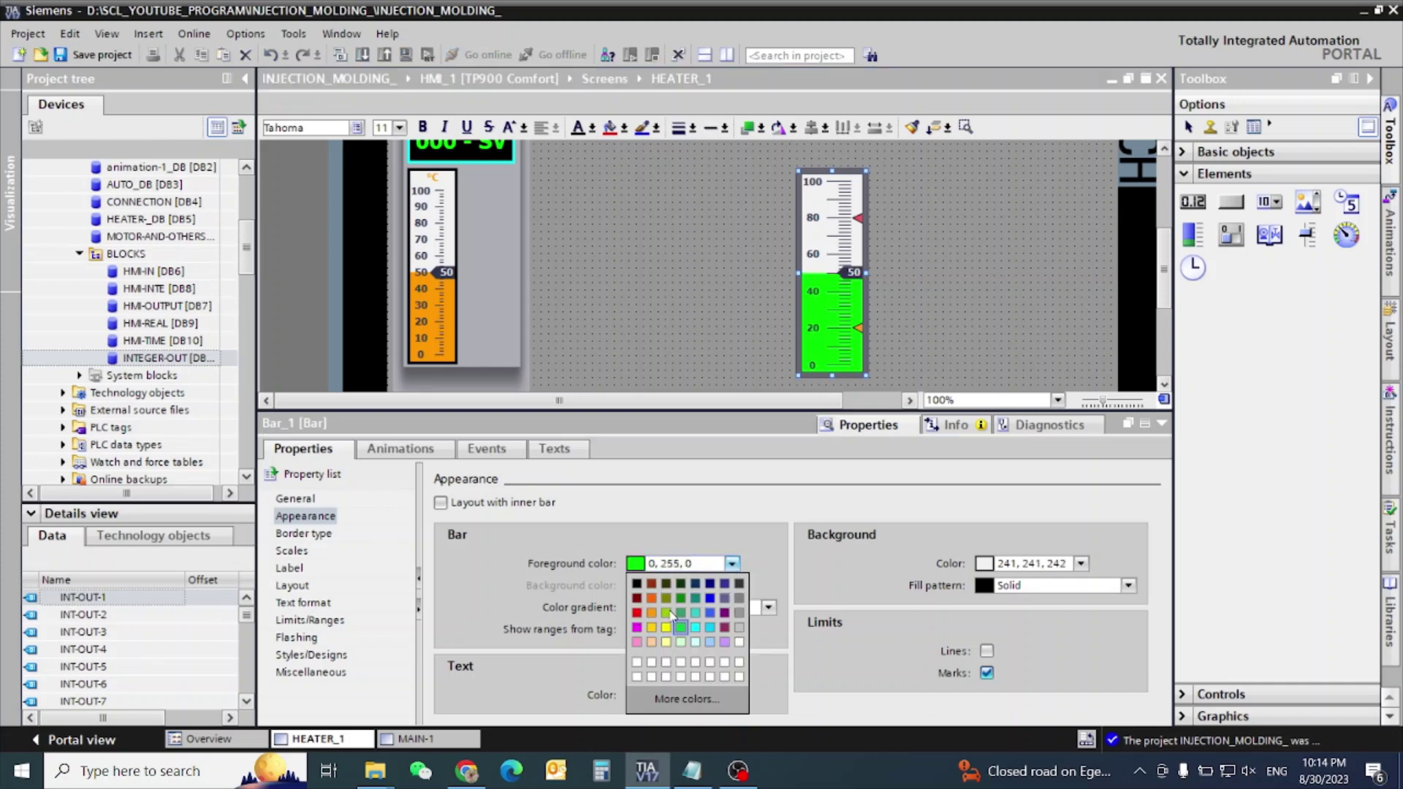
pyautogui.click(635, 623)
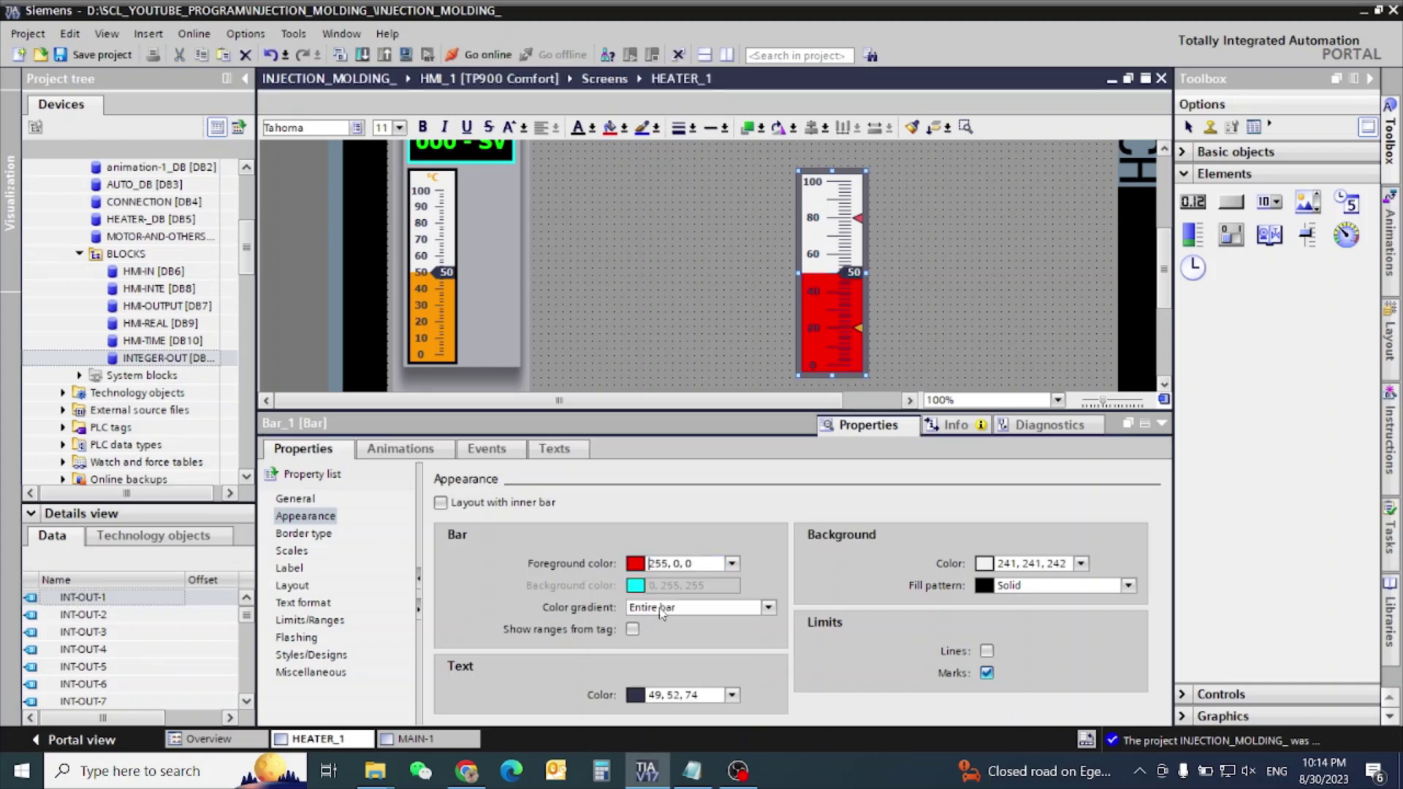
pyautogui.click(731, 565)
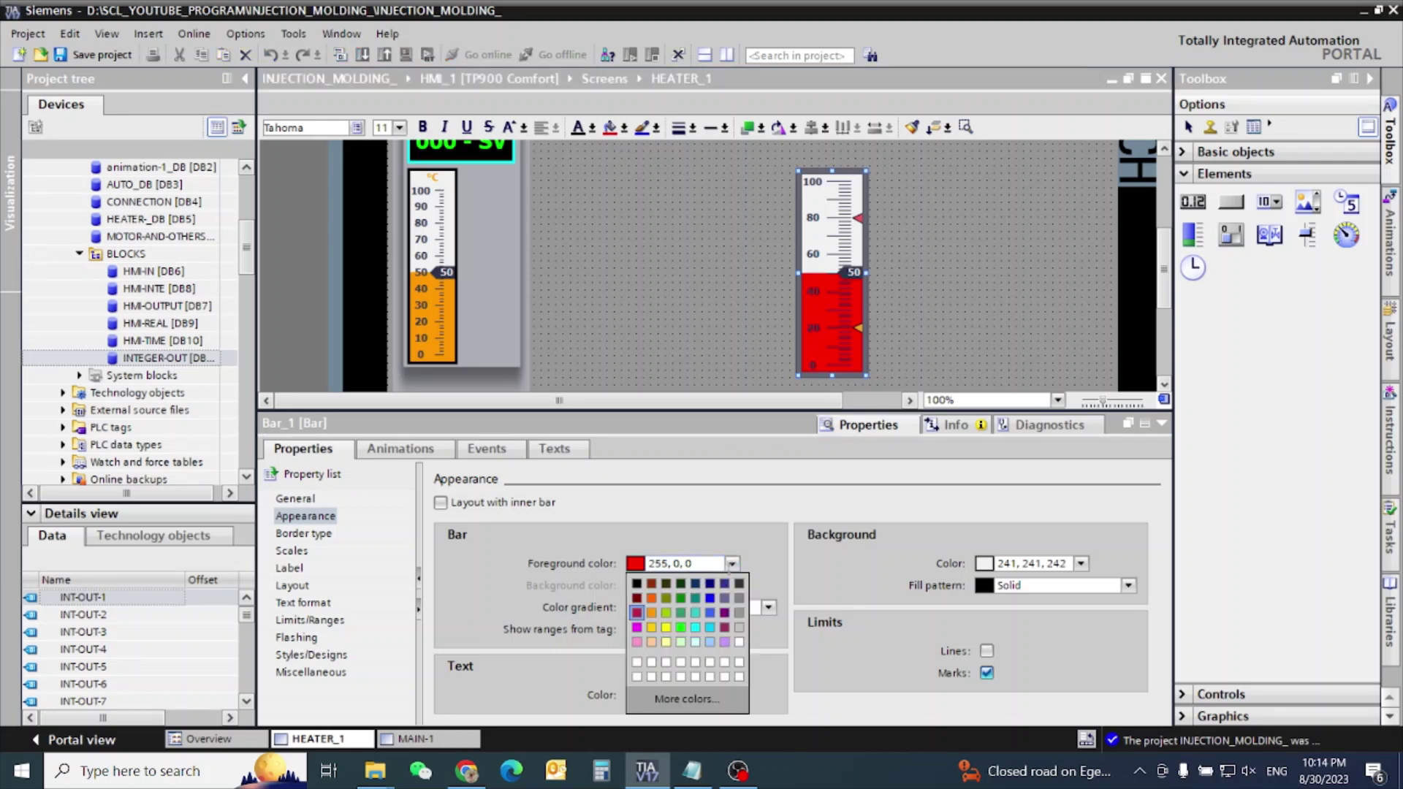
pyautogui.click(680, 614)
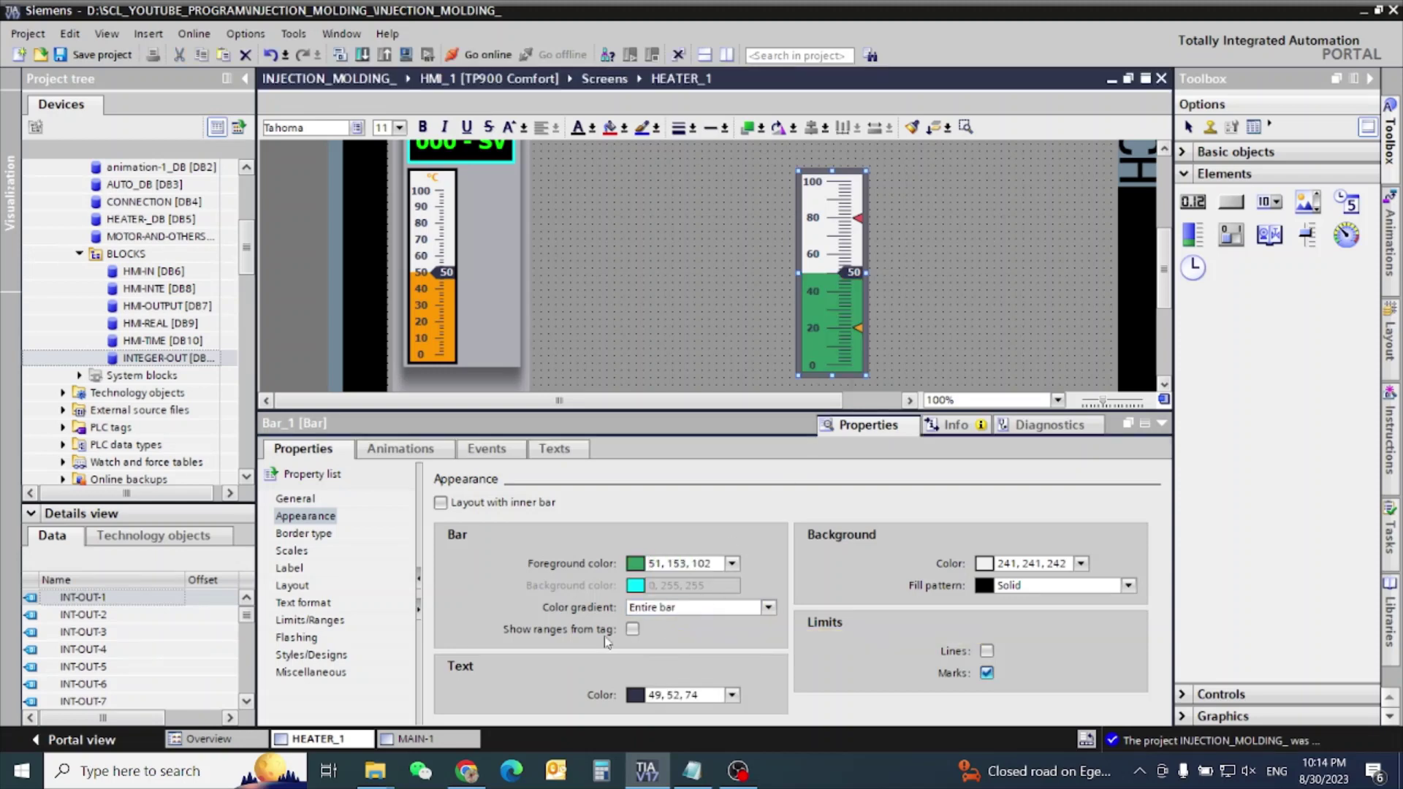
# - Set the bar's text color to black (0, 0, 0) and turn off its limit marks
pyautogui.click(731, 695)
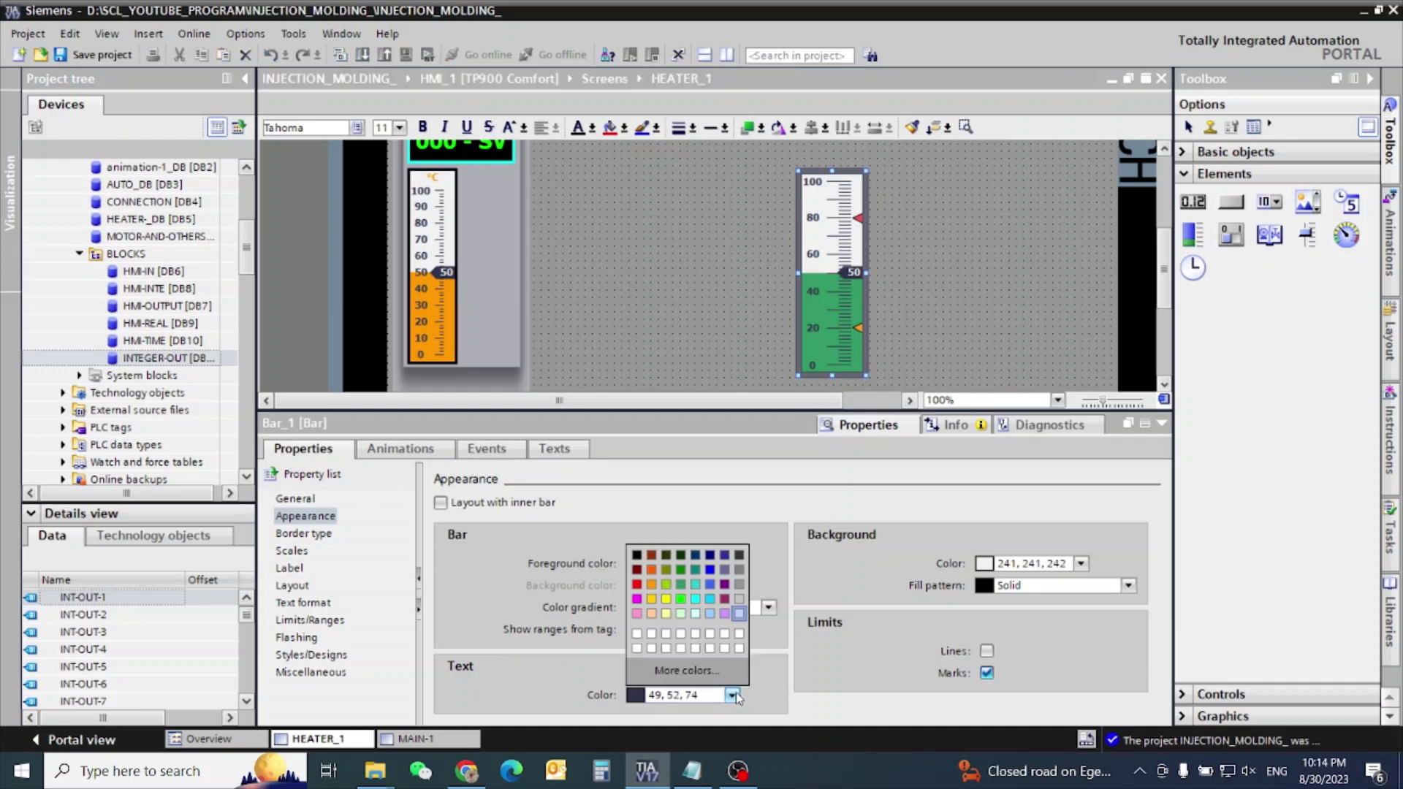
pyautogui.click(637, 555)
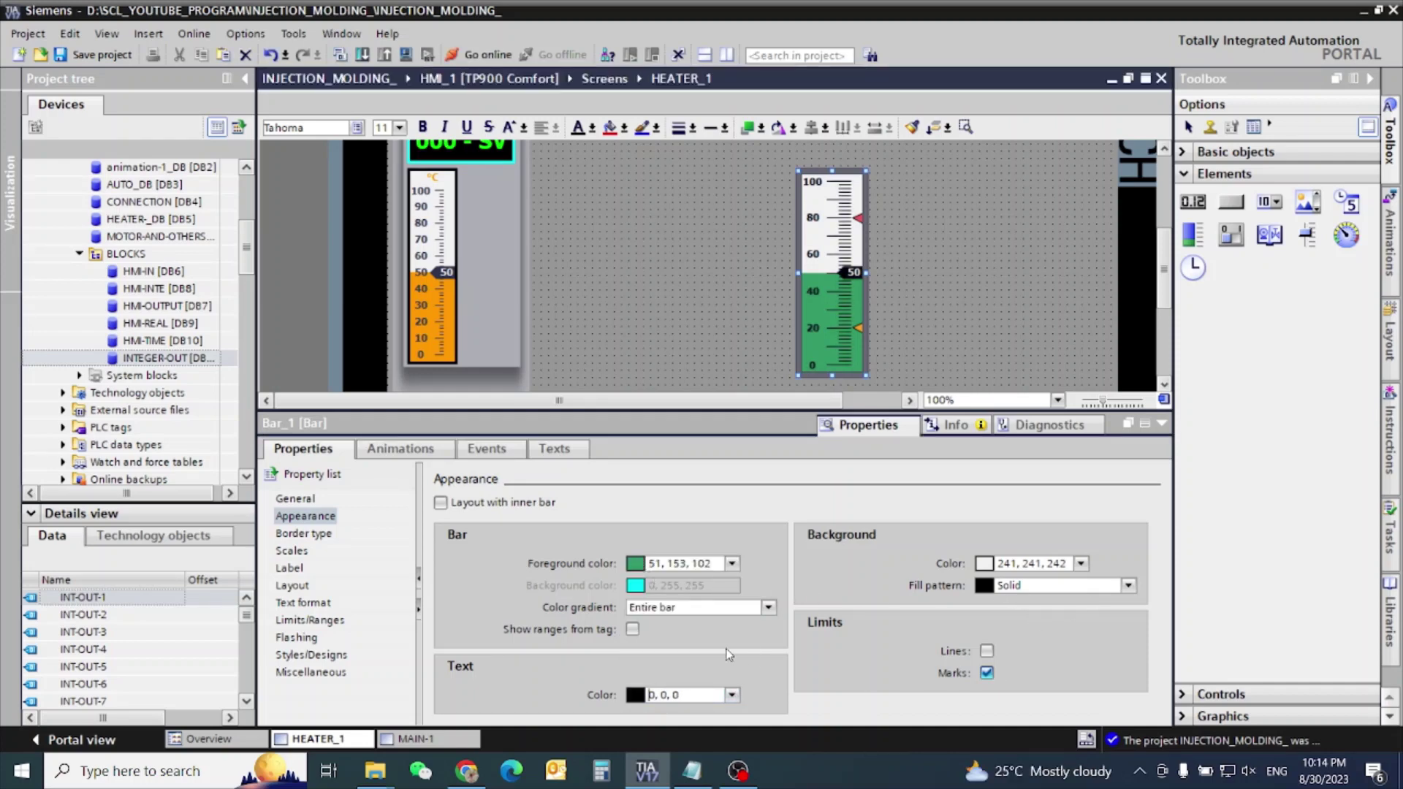
pyautogui.click(985, 672)
pyautogui.click(986, 674)
pyautogui.click(987, 673)
# - Give the bar a solid black (0, 0, 0) border with a corner radius of 3
pyautogui.click(317, 534)
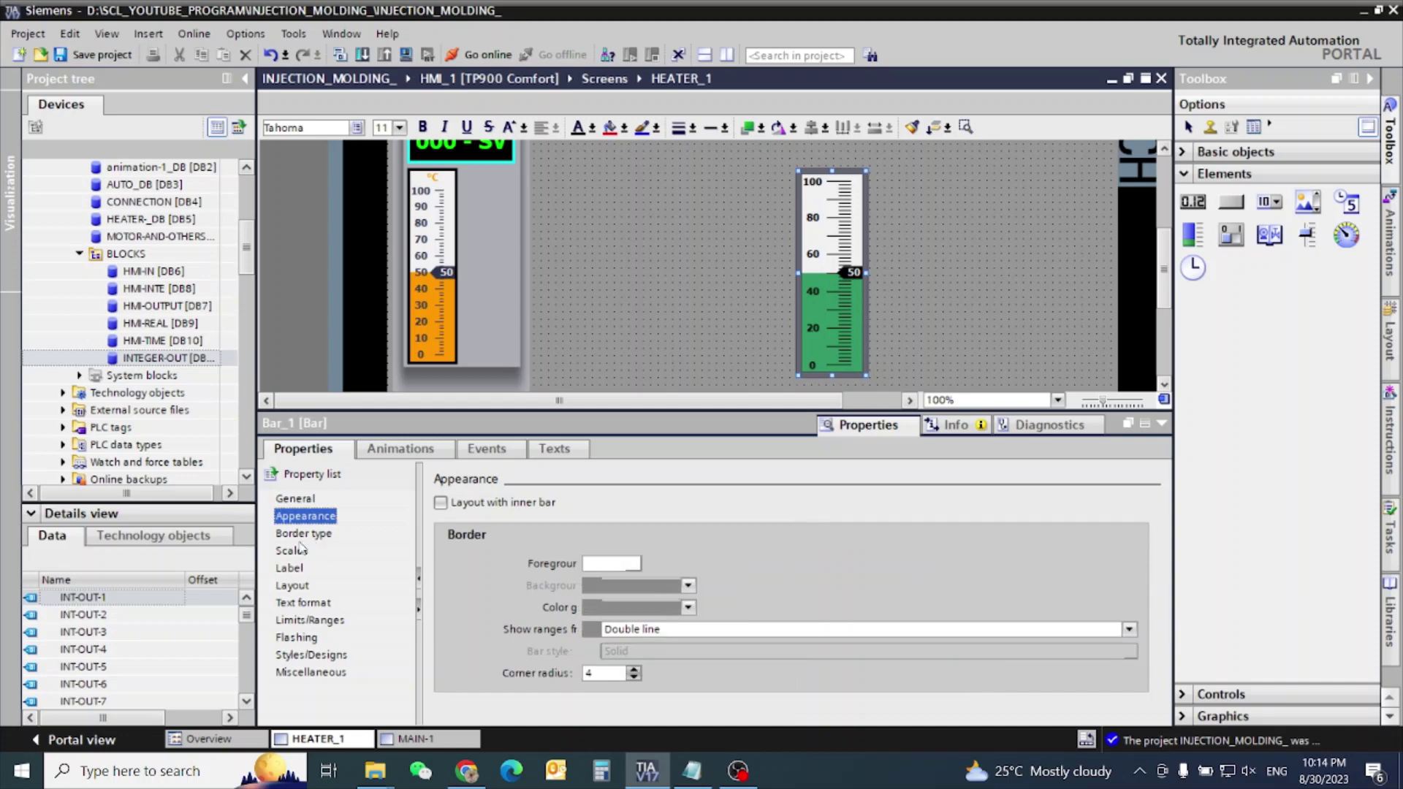
pyautogui.click(635, 678)
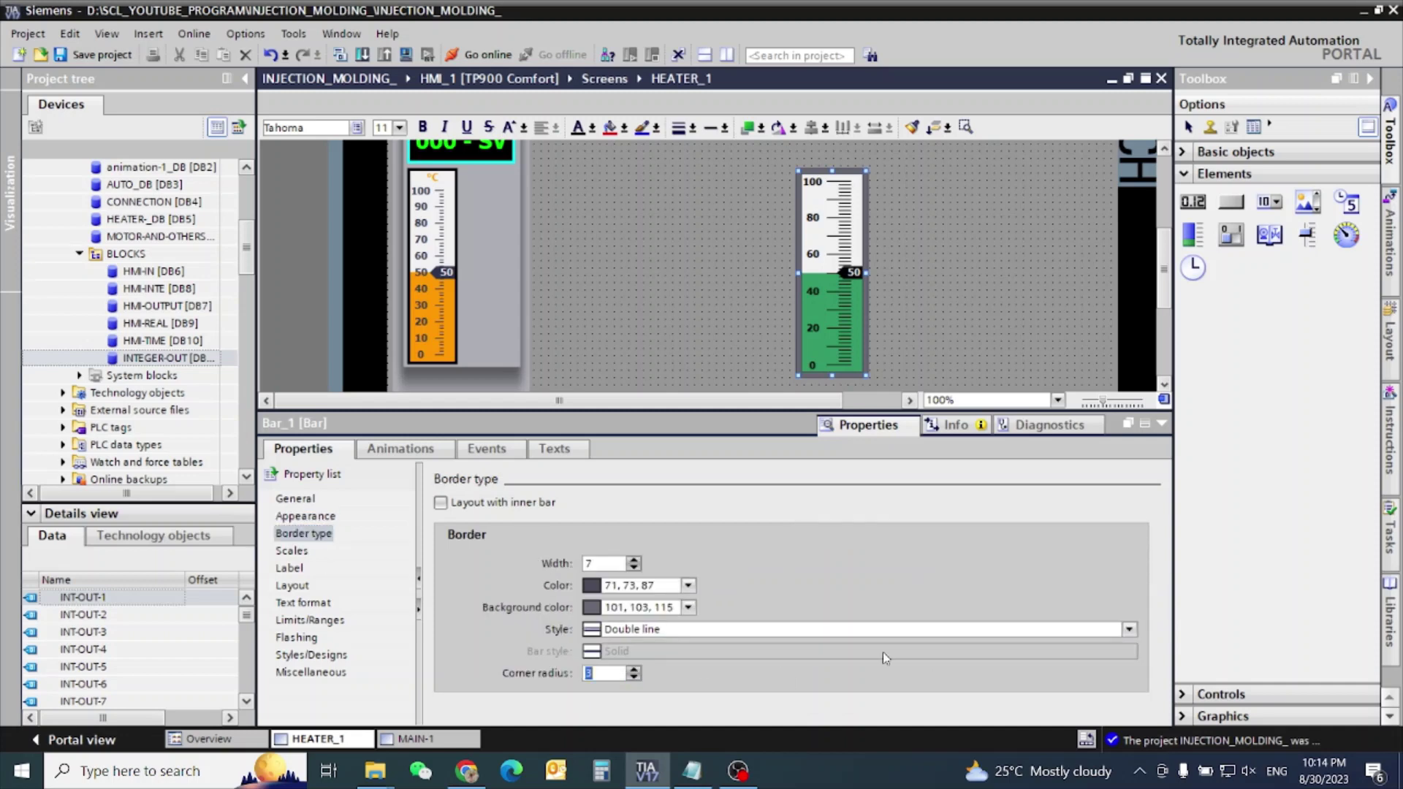
pyautogui.click(1129, 629)
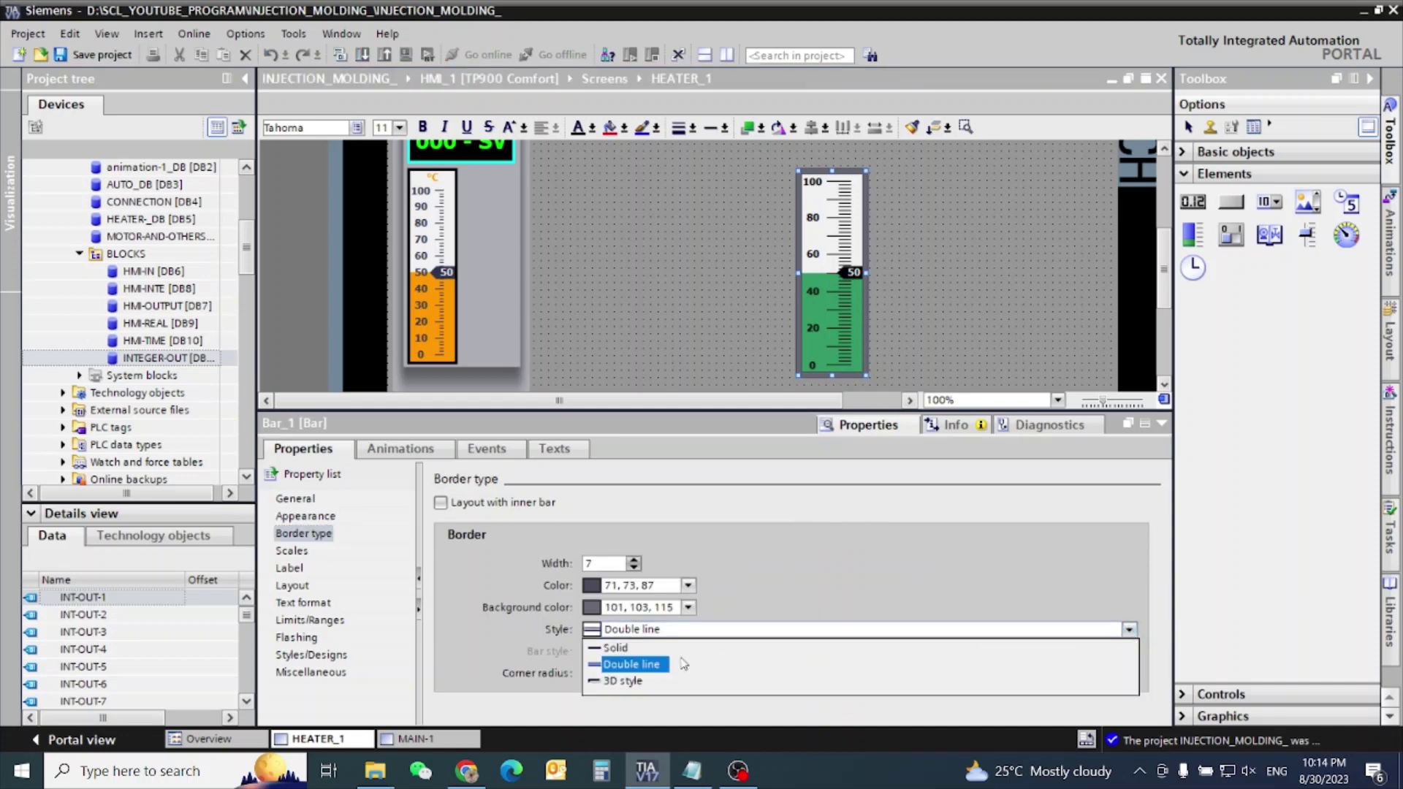
pyautogui.click(619, 649)
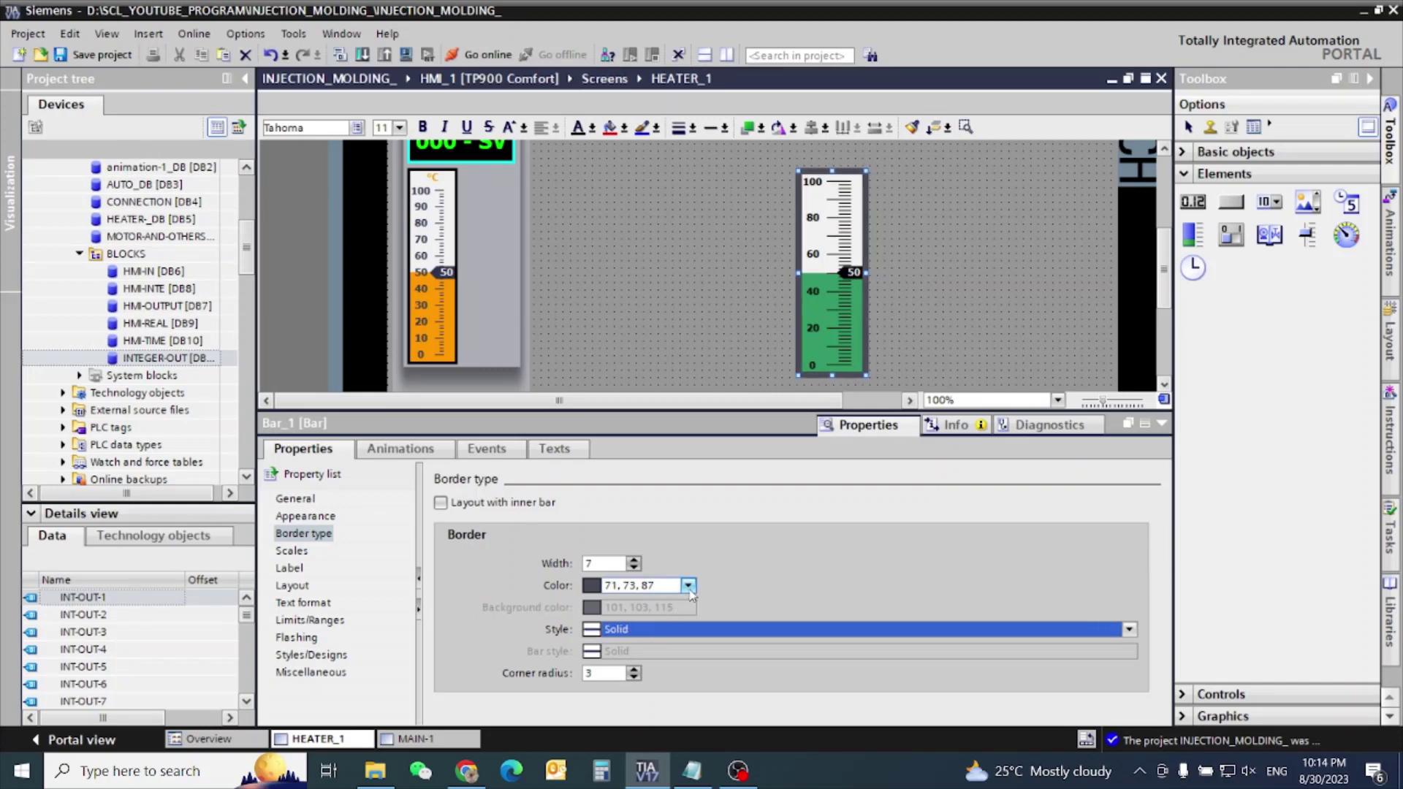
pyautogui.click(688, 585)
pyautogui.click(621, 659)
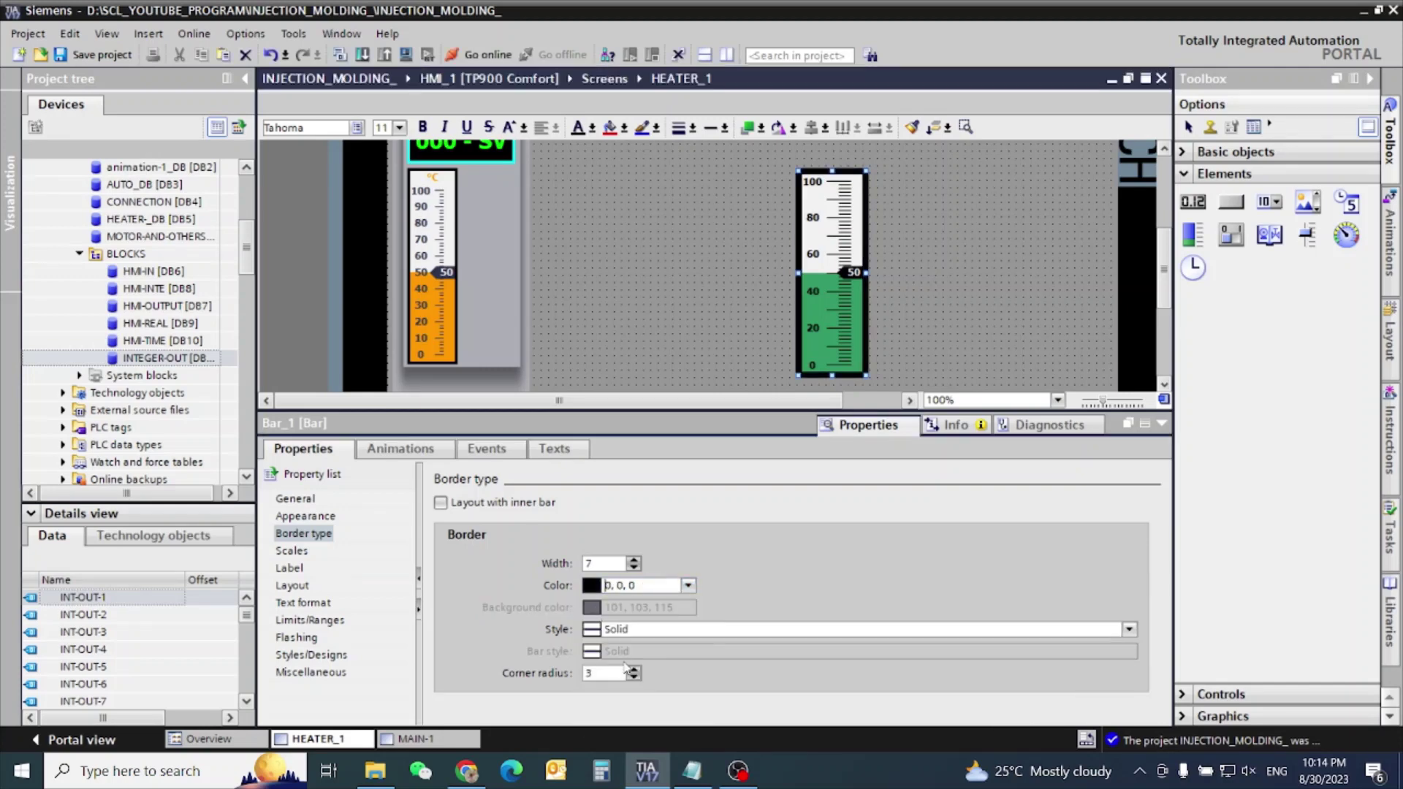
# - Set the bar's border corner radius to 0 and its border width to 3
pyautogui.click(634, 677)
pyautogui.click(634, 677)
pyautogui.click(617, 671)
pyautogui.click(633, 562)
pyautogui.click(634, 570)
pyautogui.click(634, 569)
pyautogui.click(634, 569)
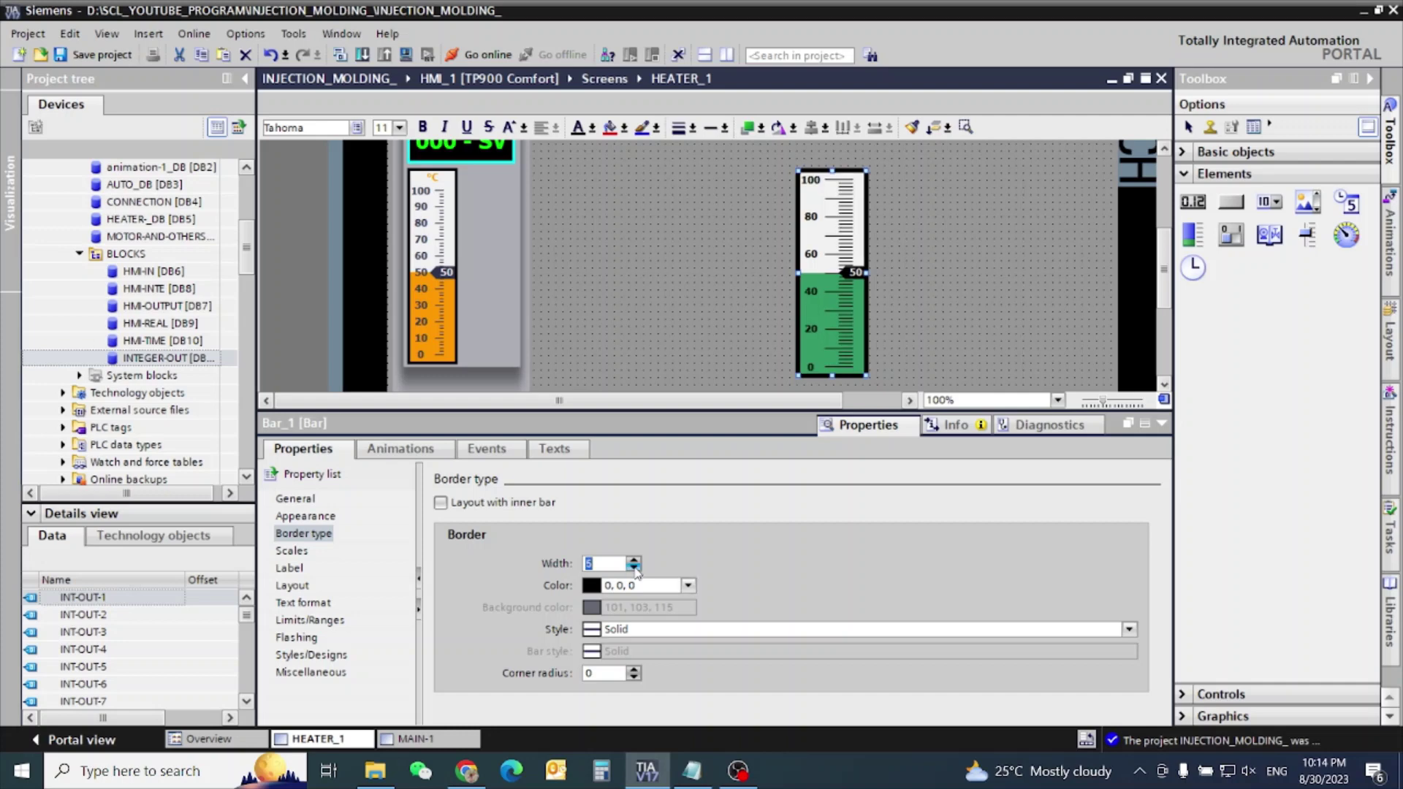
pyautogui.click(636, 571)
pyautogui.click(635, 571)
pyautogui.click(636, 570)
pyautogui.click(634, 560)
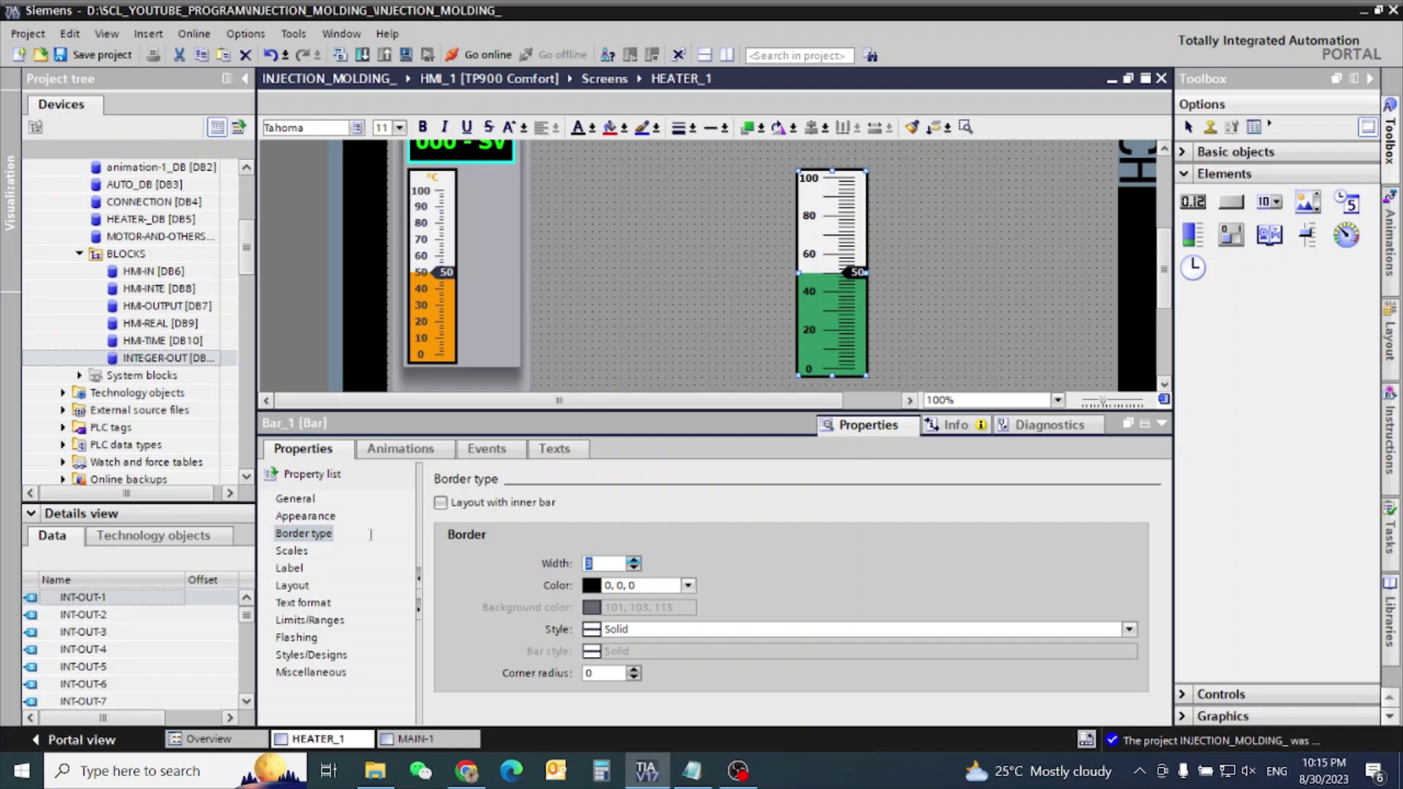
# - Hide the process value marker on the bar while keeping its scale labels on
pyautogui.click(292, 551)
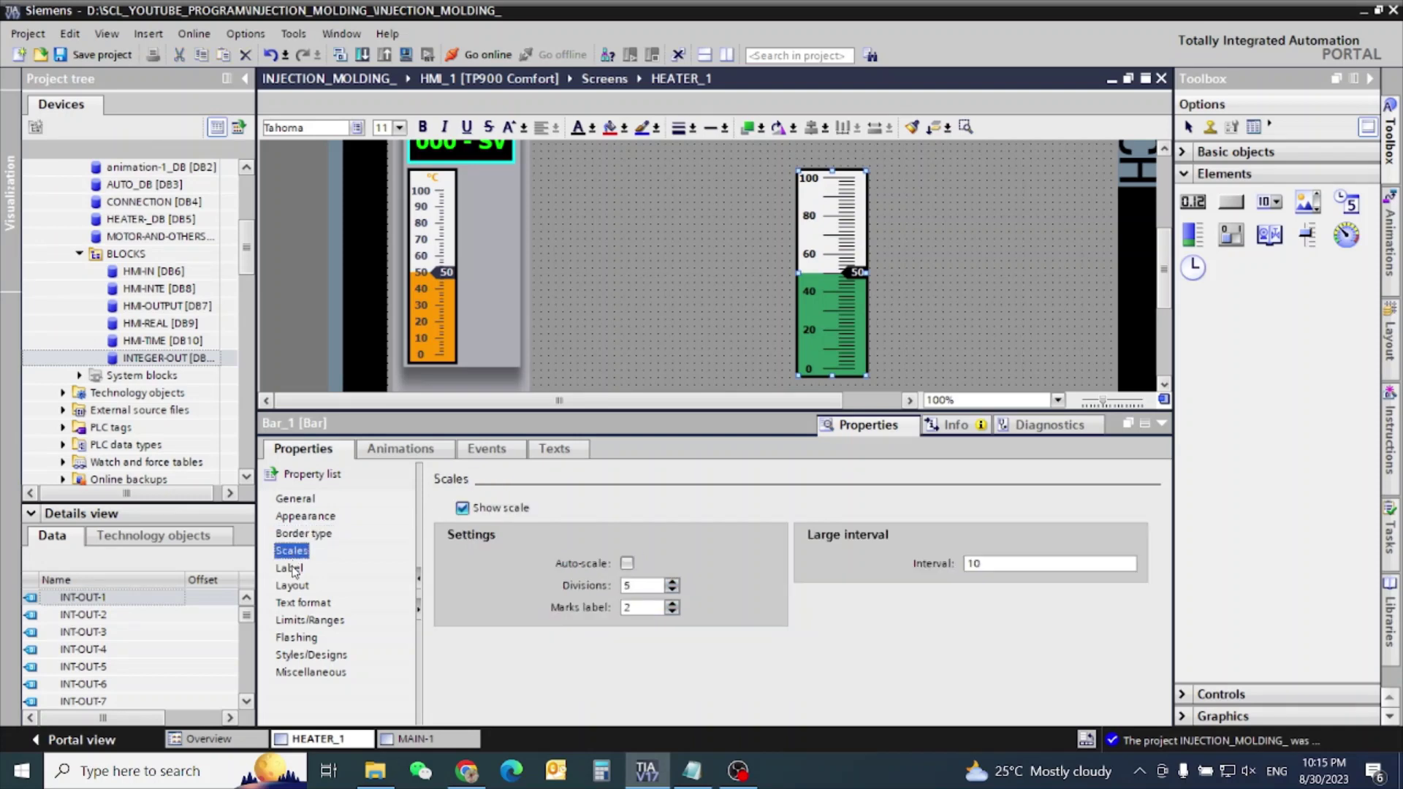
pyautogui.click(290, 568)
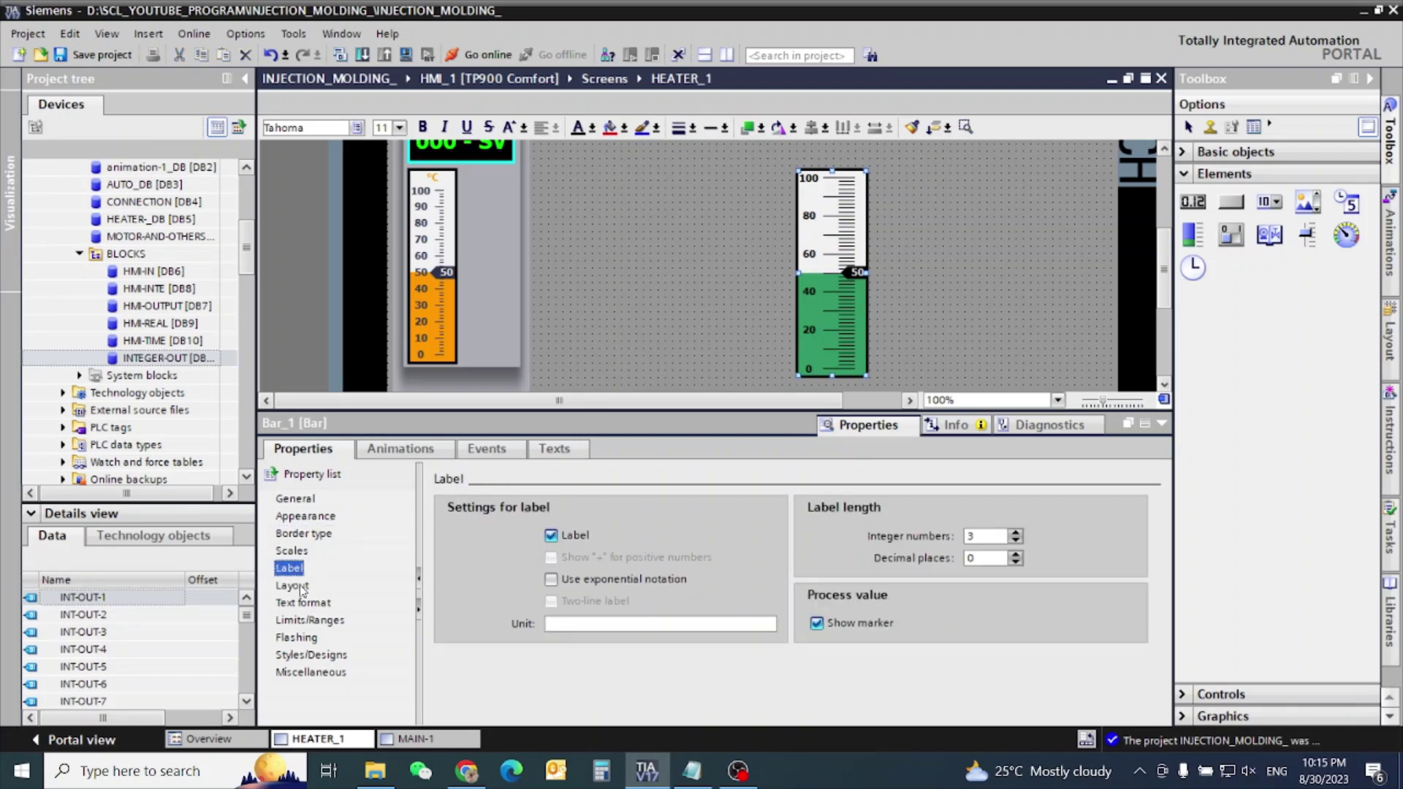
pyautogui.click(551, 536)
pyautogui.click(551, 535)
pyautogui.click(816, 624)
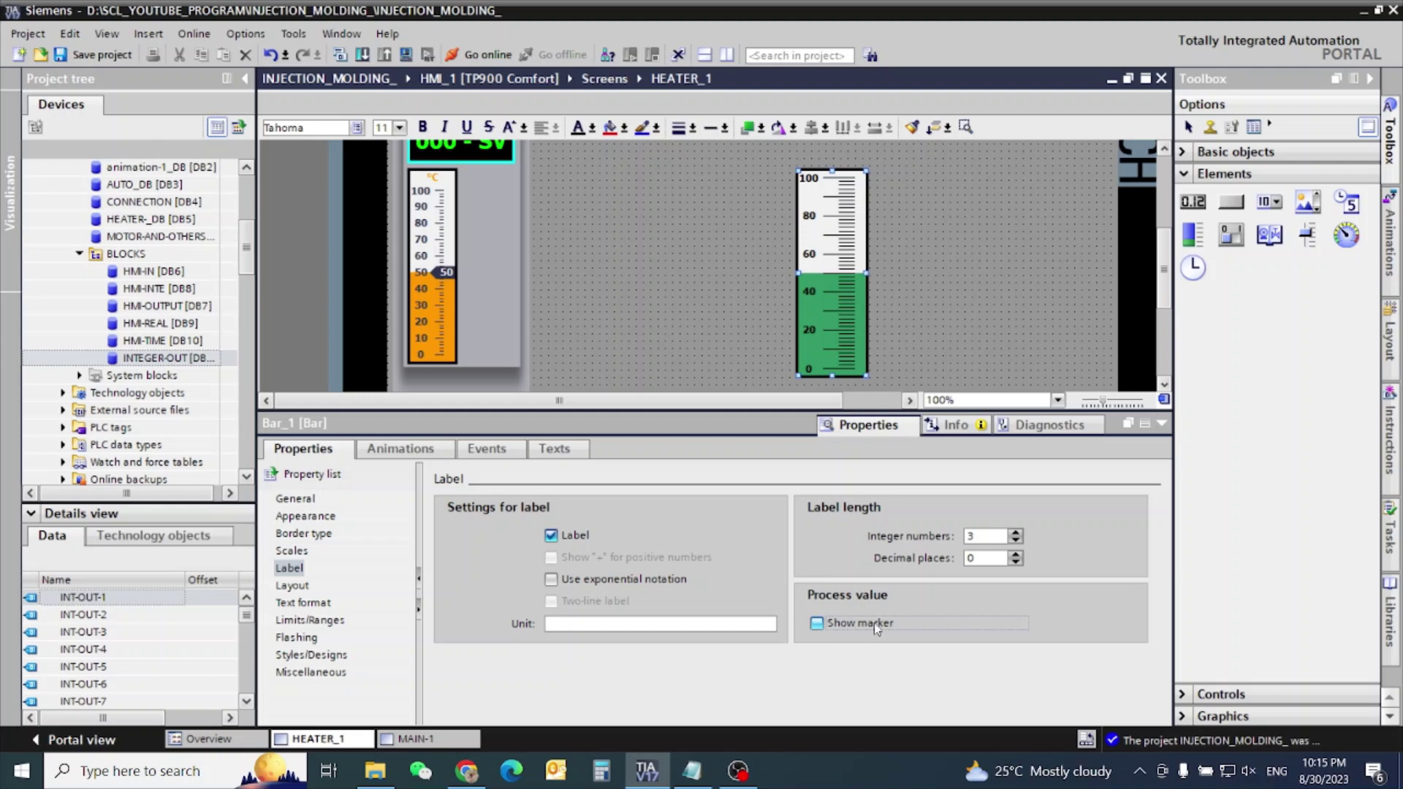
# - Resize the bar to a width of 55 and a height of 215
pyautogui.click(293, 586)
pyautogui.click(630, 531)
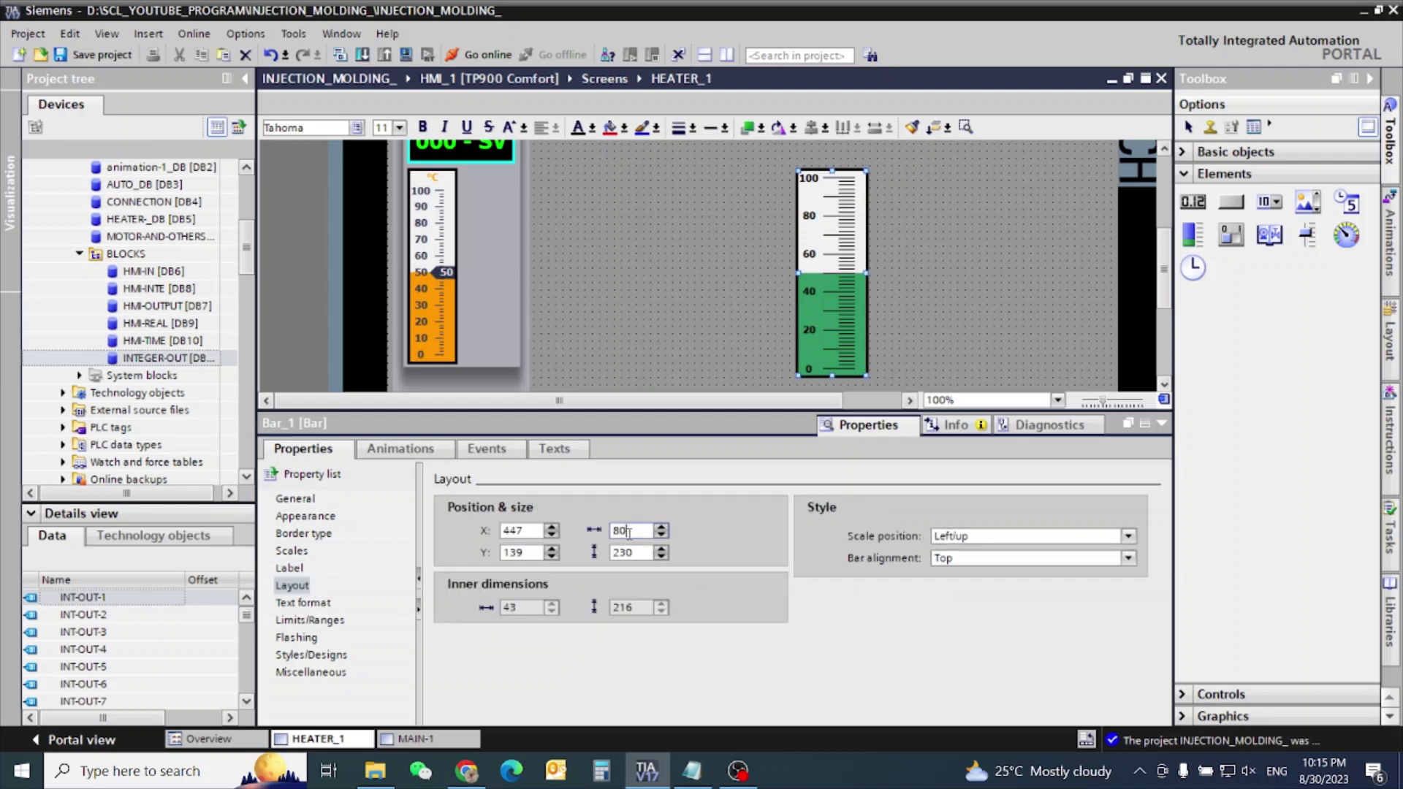
pyautogui.press('BackSpace')
pyautogui.press('BackSpace')
pyautogui.press('BackSpace')
pyautogui.press('BackSpace')
pyautogui.press('BackSpace')
pyautogui.write('5')
pyautogui.press('Tab')
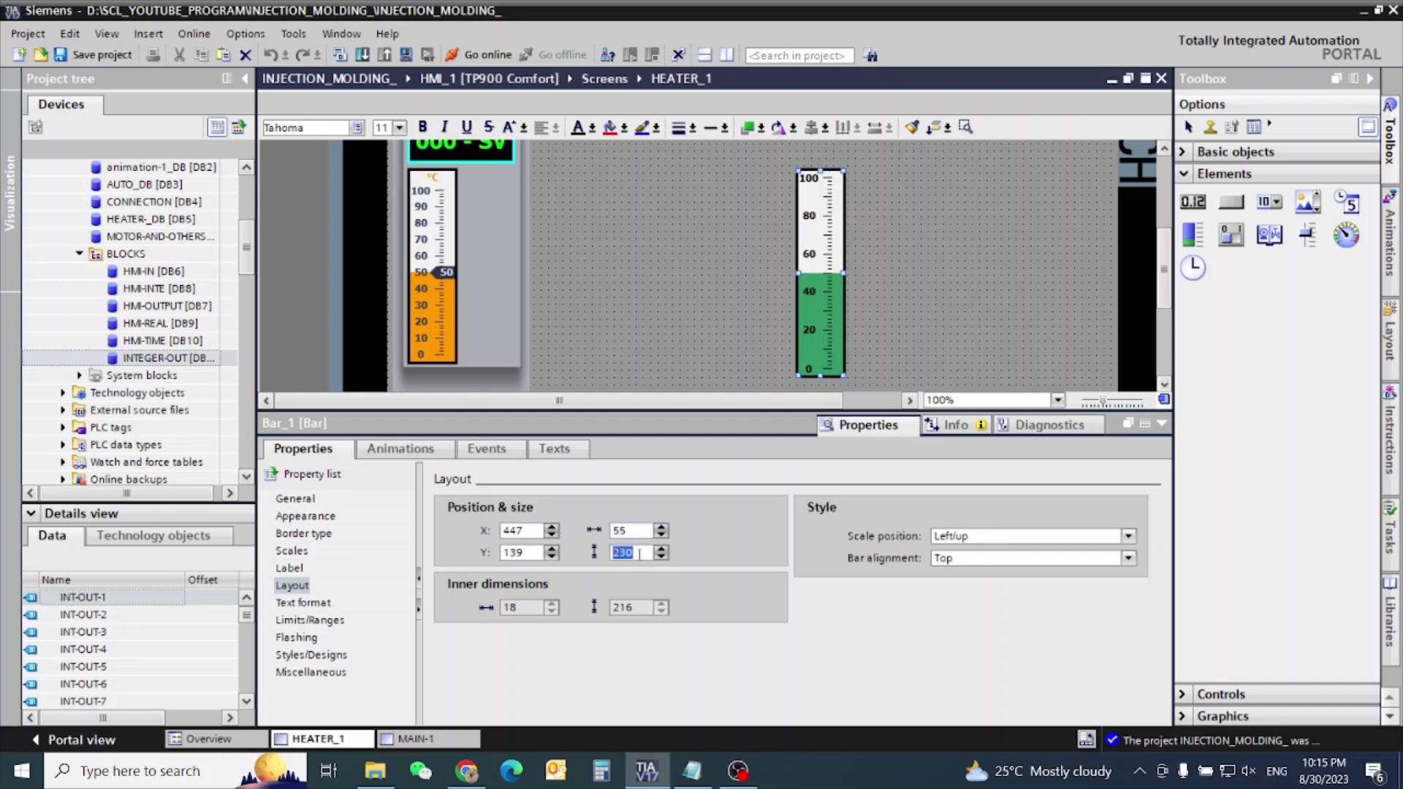
pyautogui.press('BackSpace')
pyautogui.write('215')
pyautogui.press('Return')
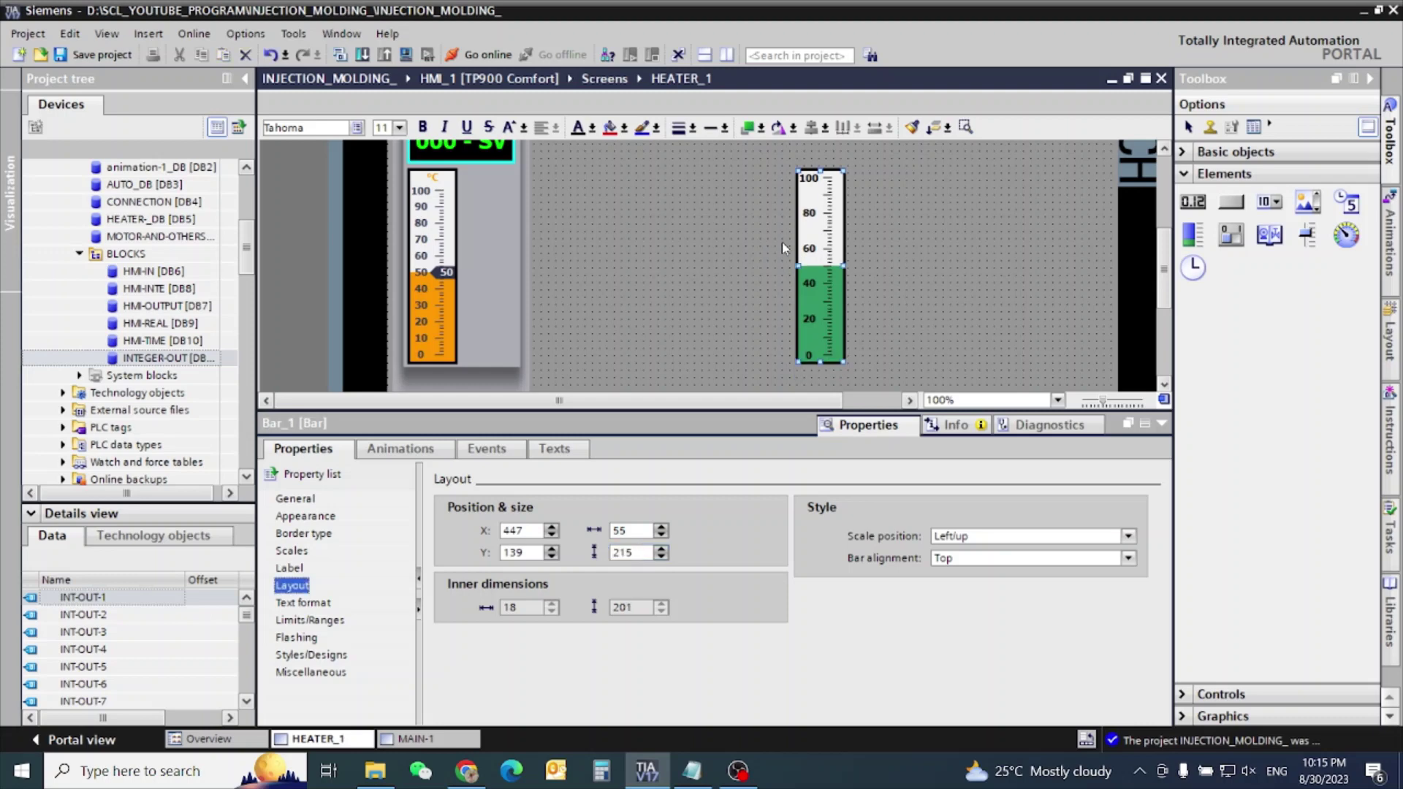
# - Move the bar onto the panel directly beside the orange slider, at X 86 and Y 139
pyautogui.moveTo(826, 267); pyautogui.dragTo(504, 267)
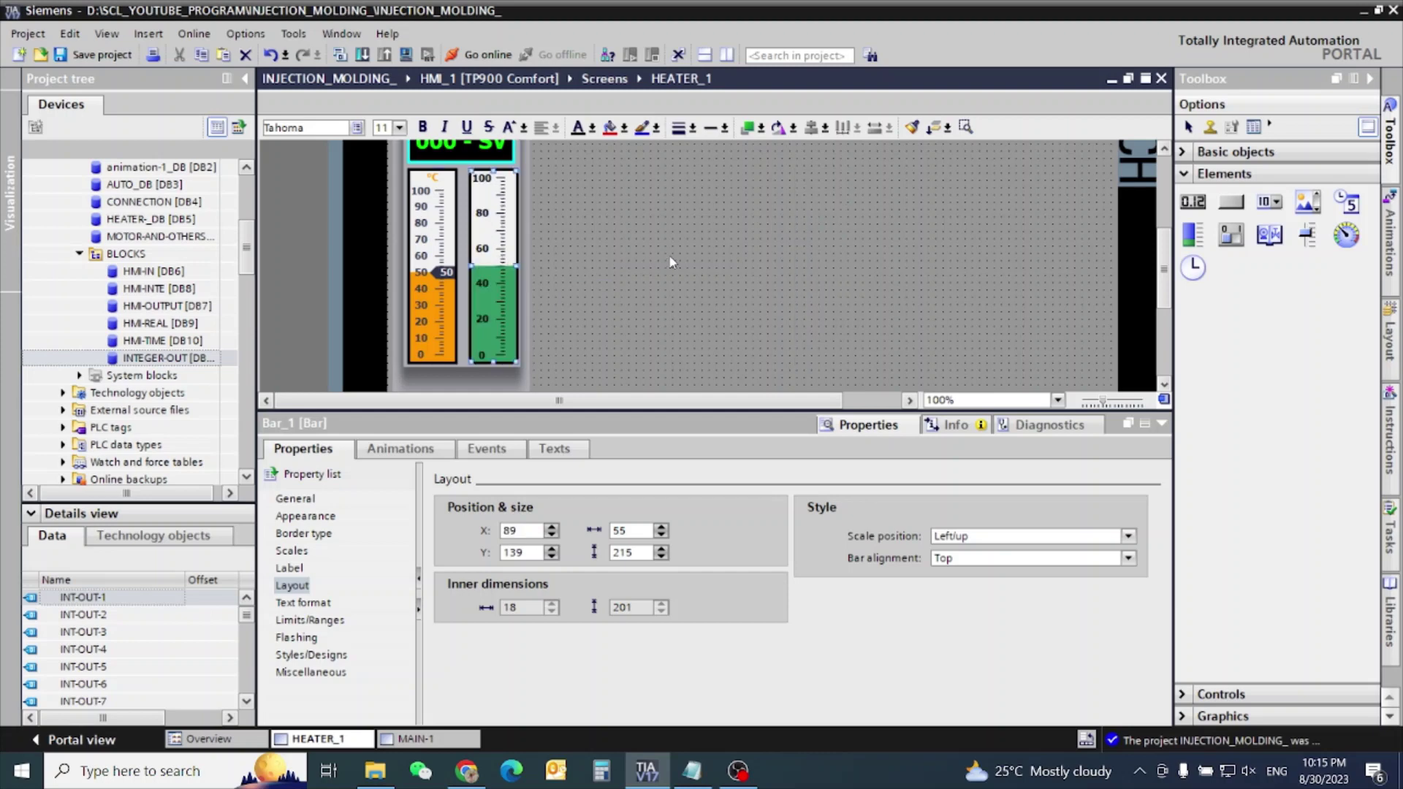
pyautogui.press('Left')
pyautogui.press('Left')
pyautogui.press('Left')
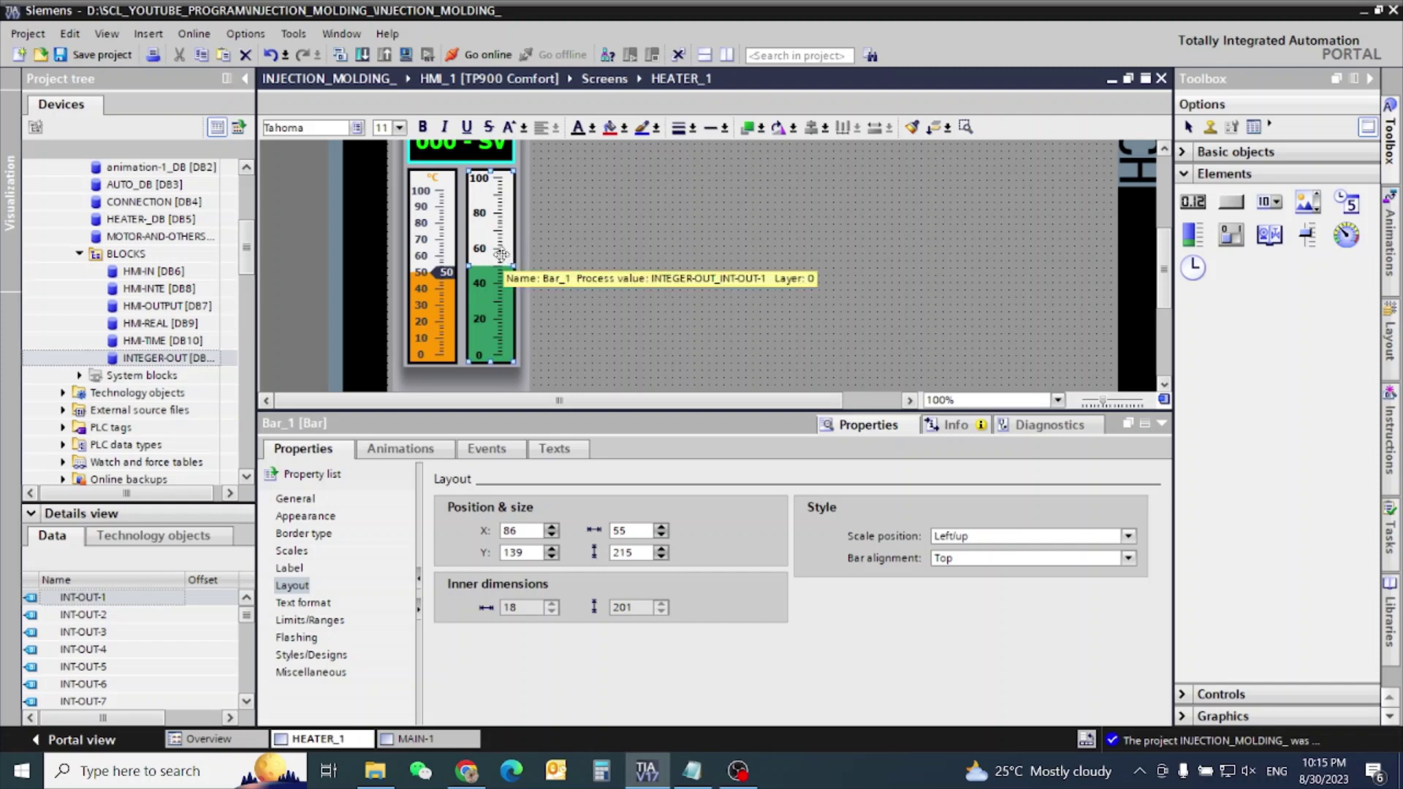
# - Look through the bar's property pages for the setting that adds a unit to its labels
pyautogui.click(302, 500)
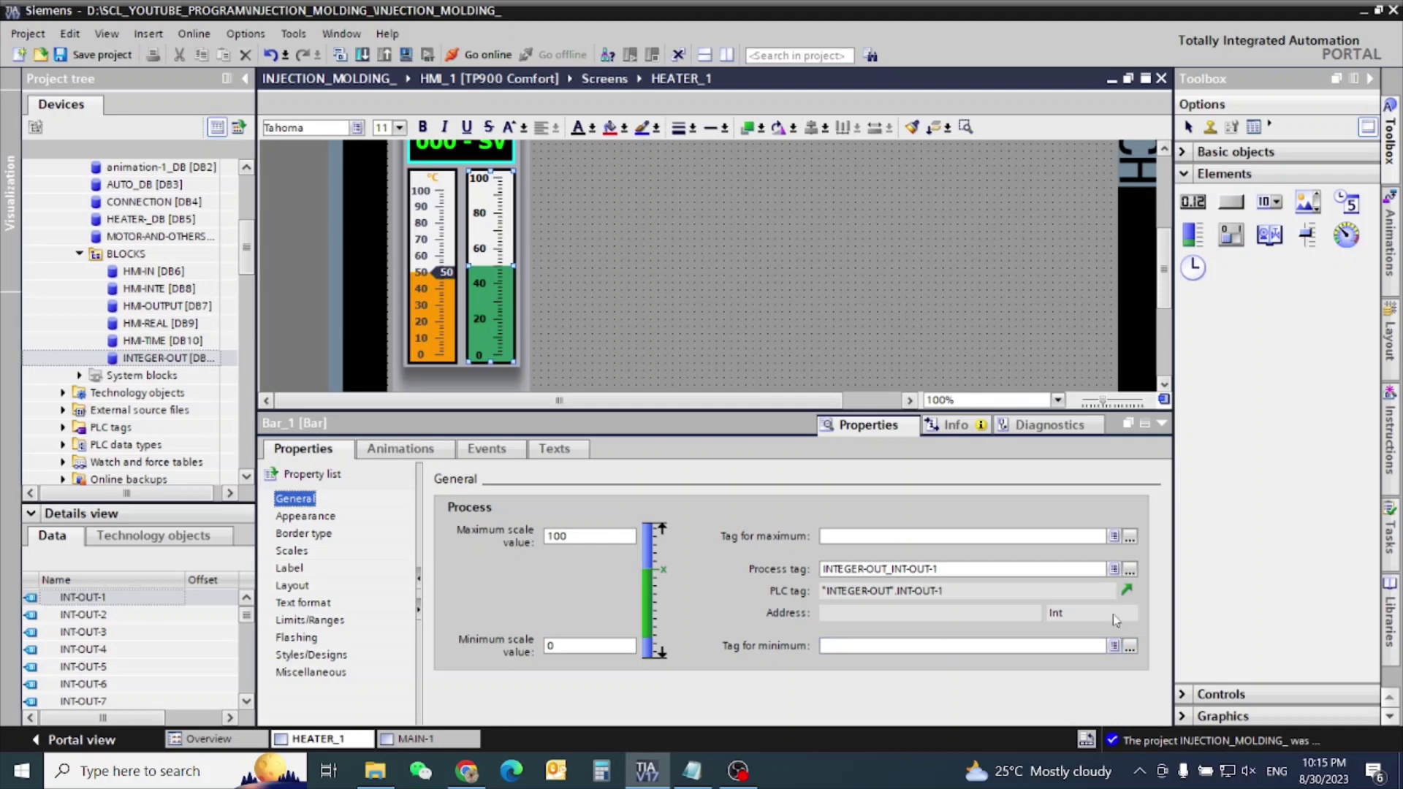
pyautogui.click(316, 519)
pyautogui.click(310, 552)
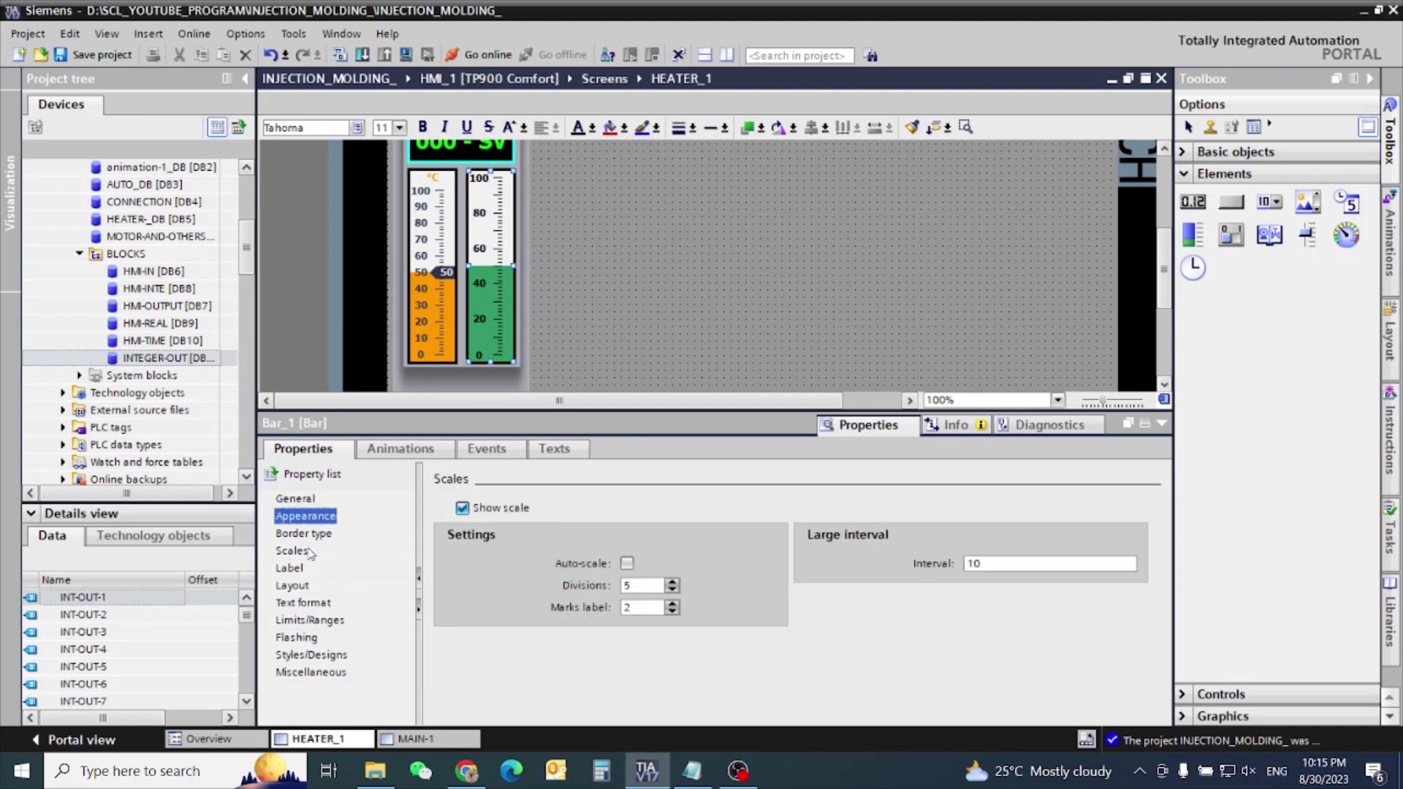
pyautogui.click(296, 568)
pyautogui.click(300, 602)
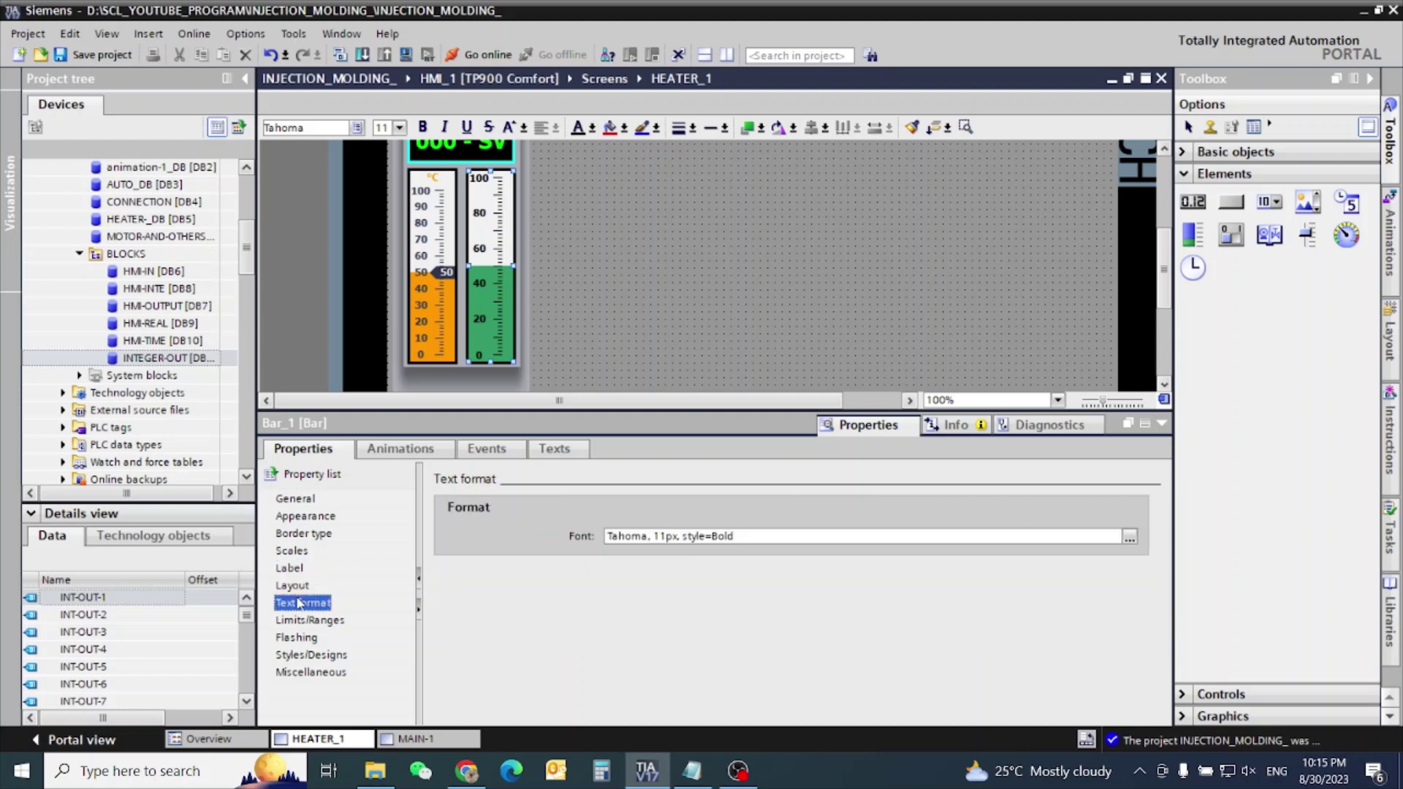
pyautogui.click(291, 585)
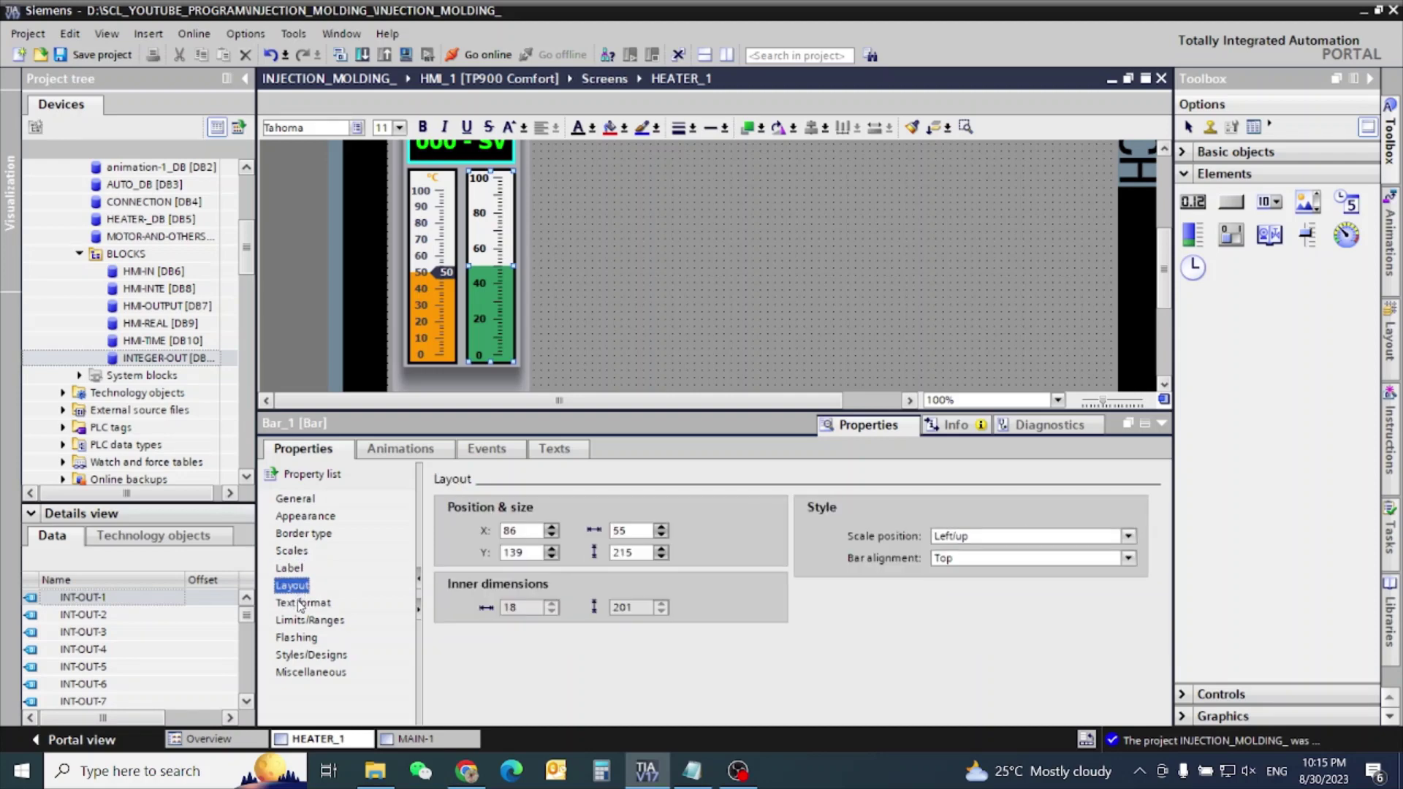
pyautogui.click(289, 568)
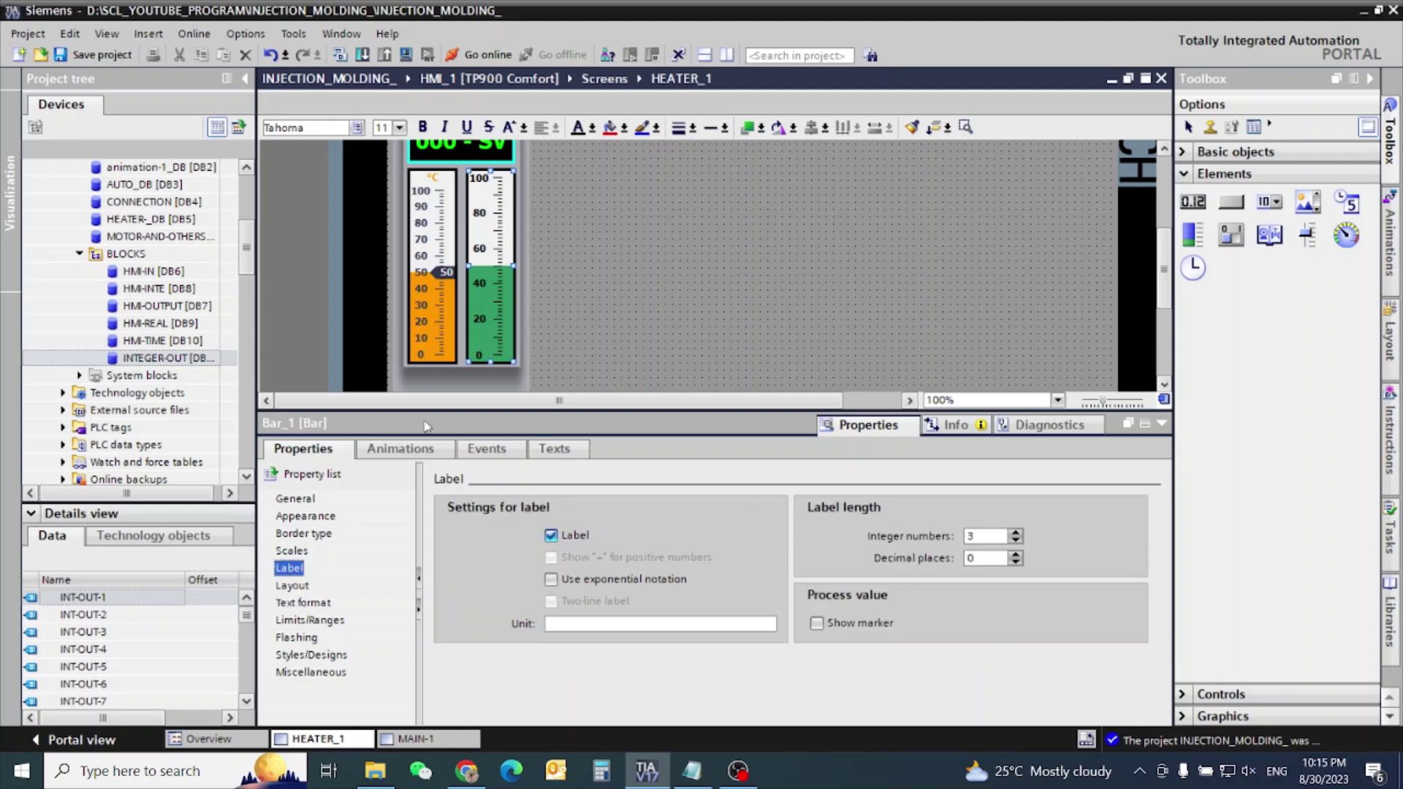
# - Copy the °C title from the slider into the bar's label unit, with a label length of 3 integer numbers
pyautogui.click(441, 259)
pyautogui.moveTo(660, 711); pyautogui.dragTo(640, 711)
pyautogui.hotkey('ctrl', 'c')
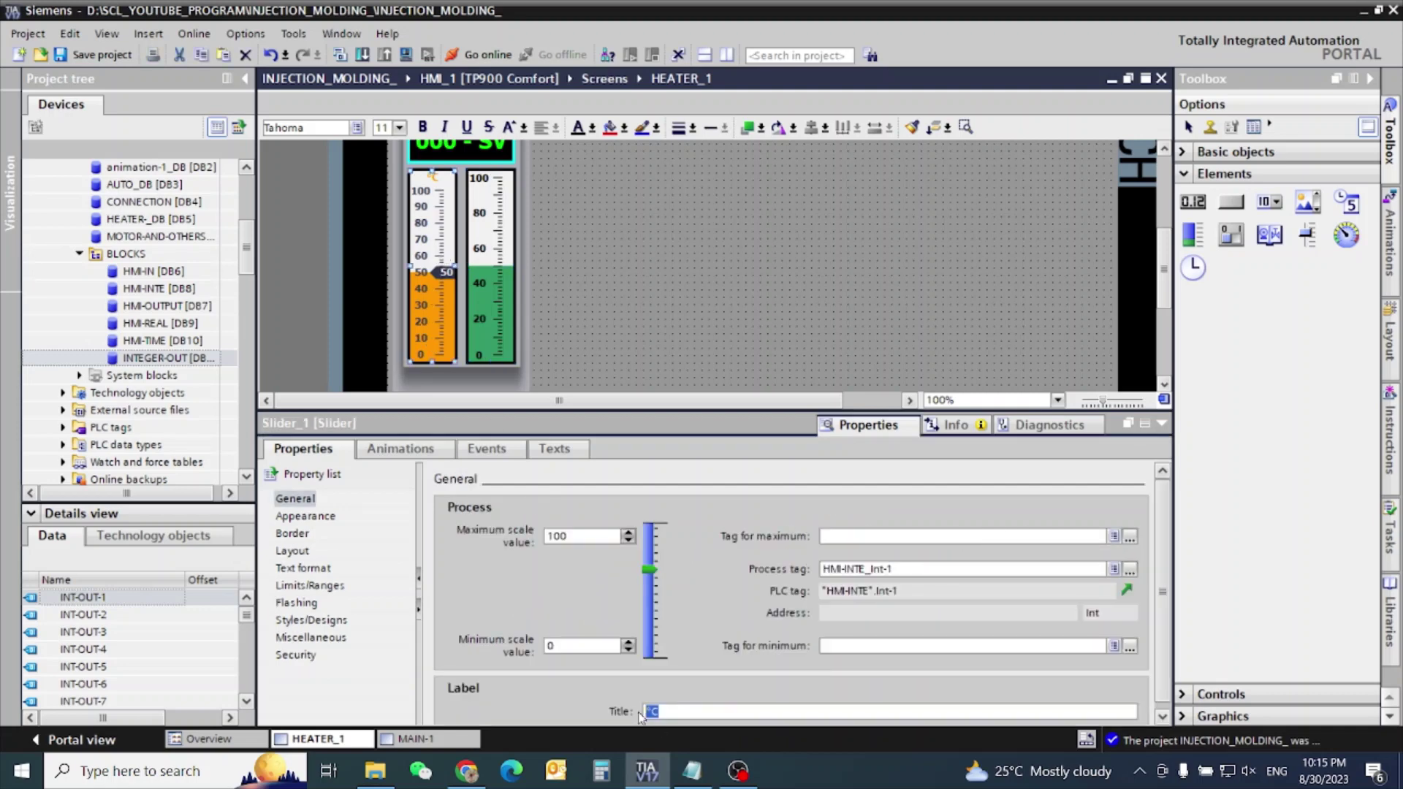
pyautogui.click(497, 309)
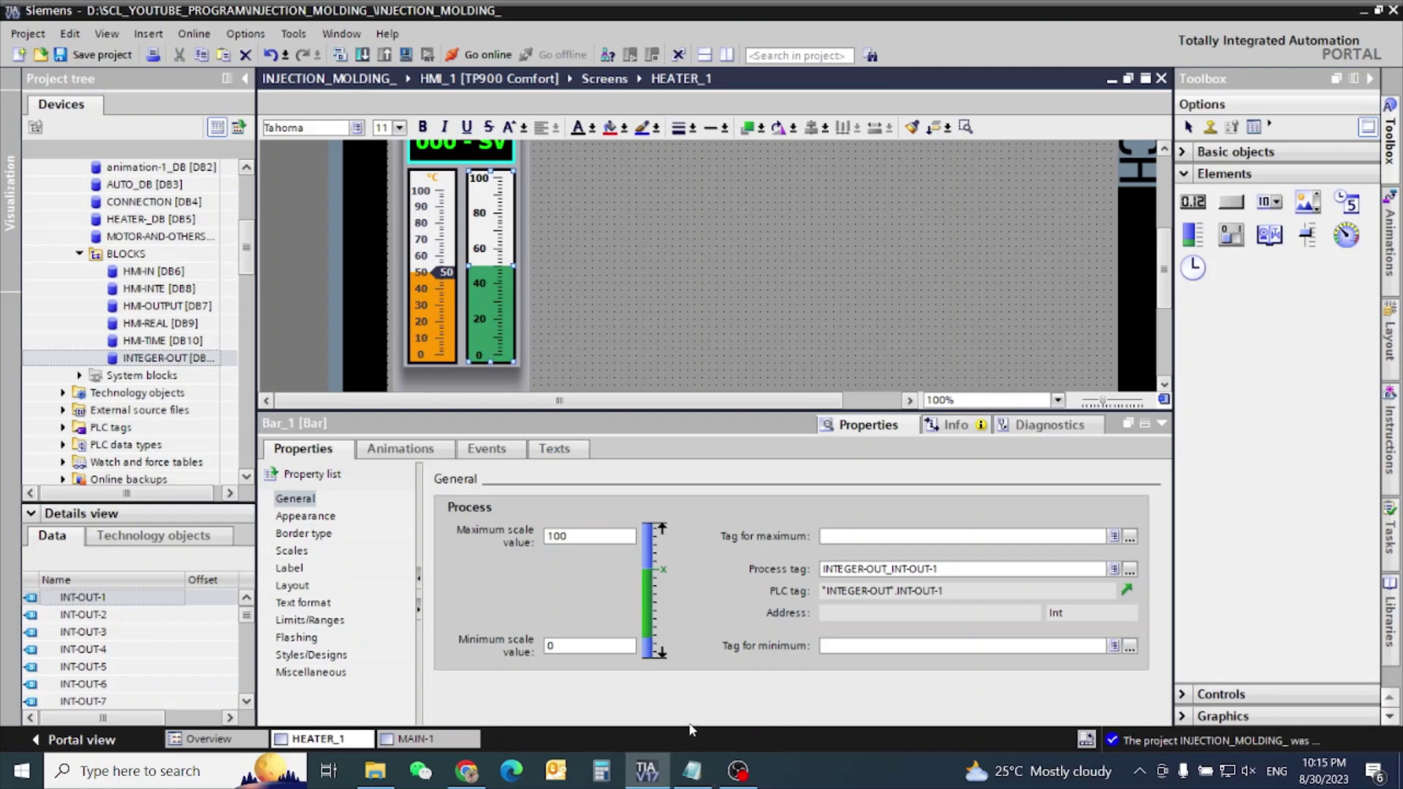
pyautogui.click(296, 570)
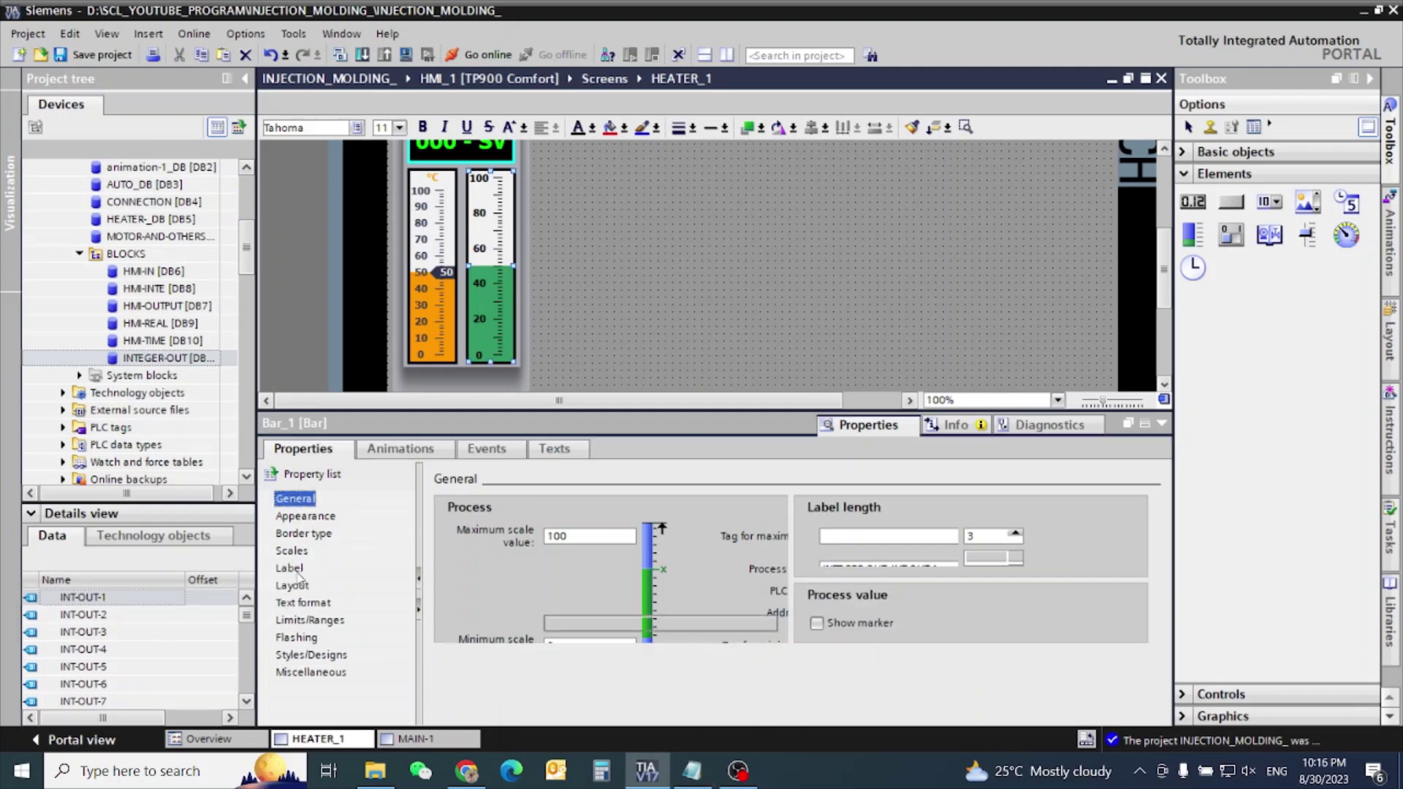
pyautogui.click(573, 625)
pyautogui.hotkey('ctrl', 'v')
pyautogui.click(705, 266)
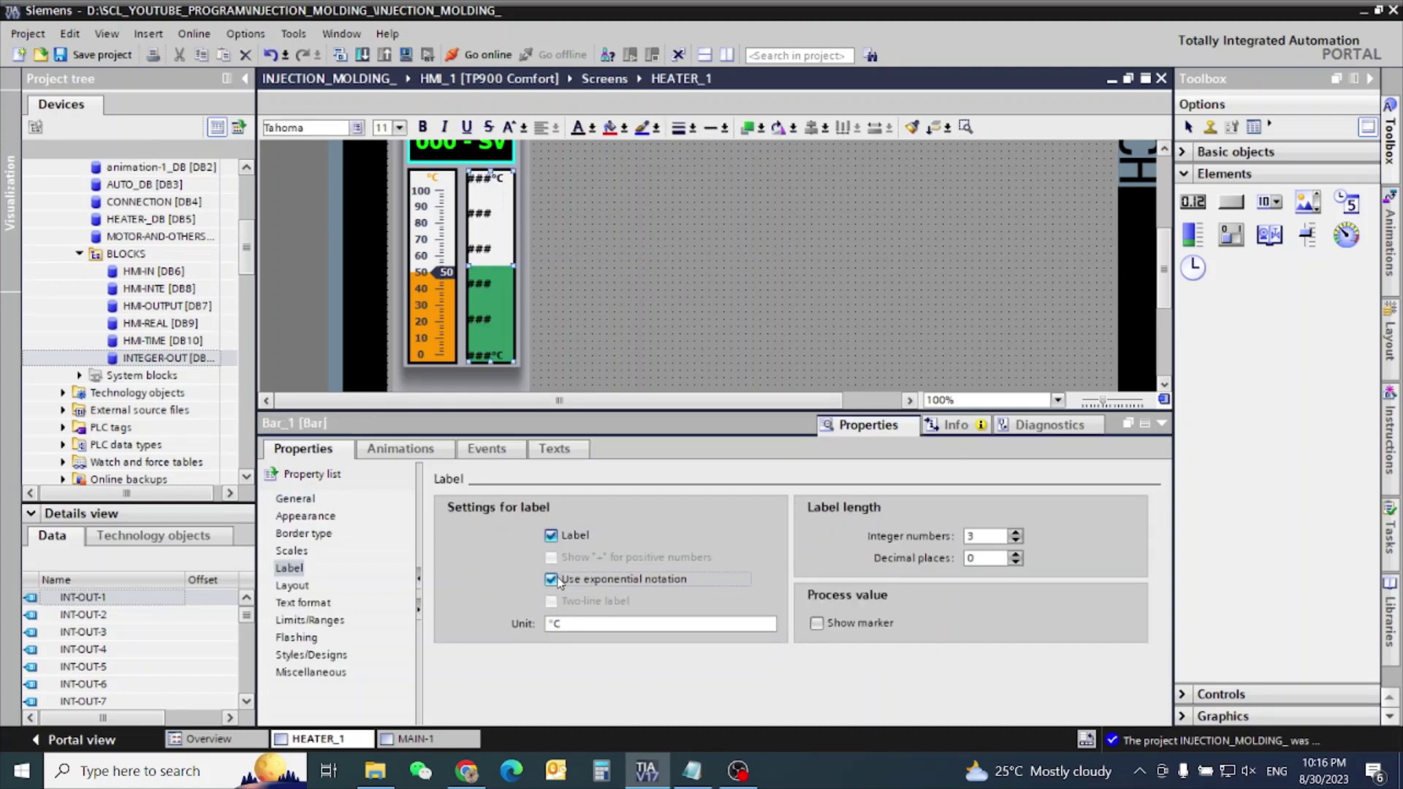
pyautogui.click(1015, 533)
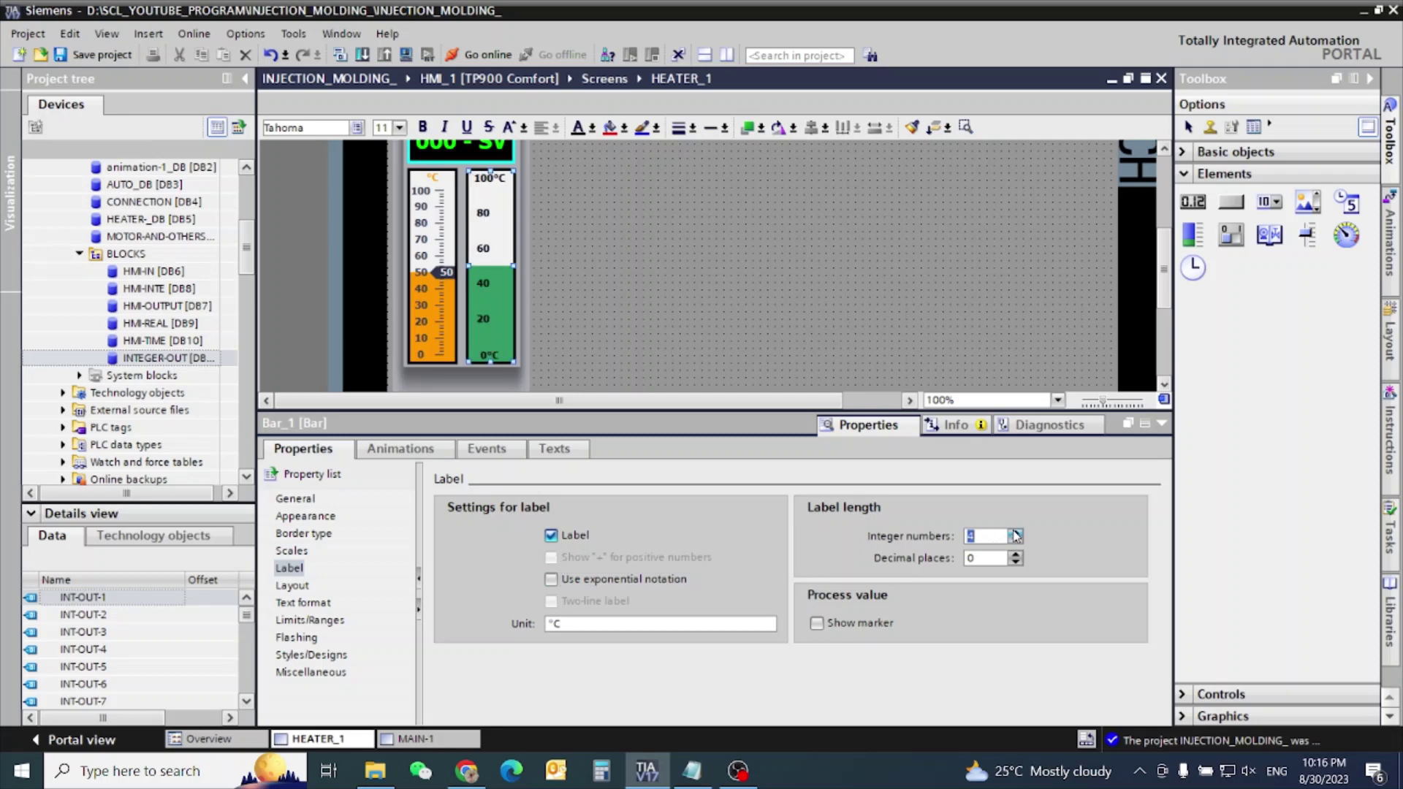
pyautogui.click(1016, 542)
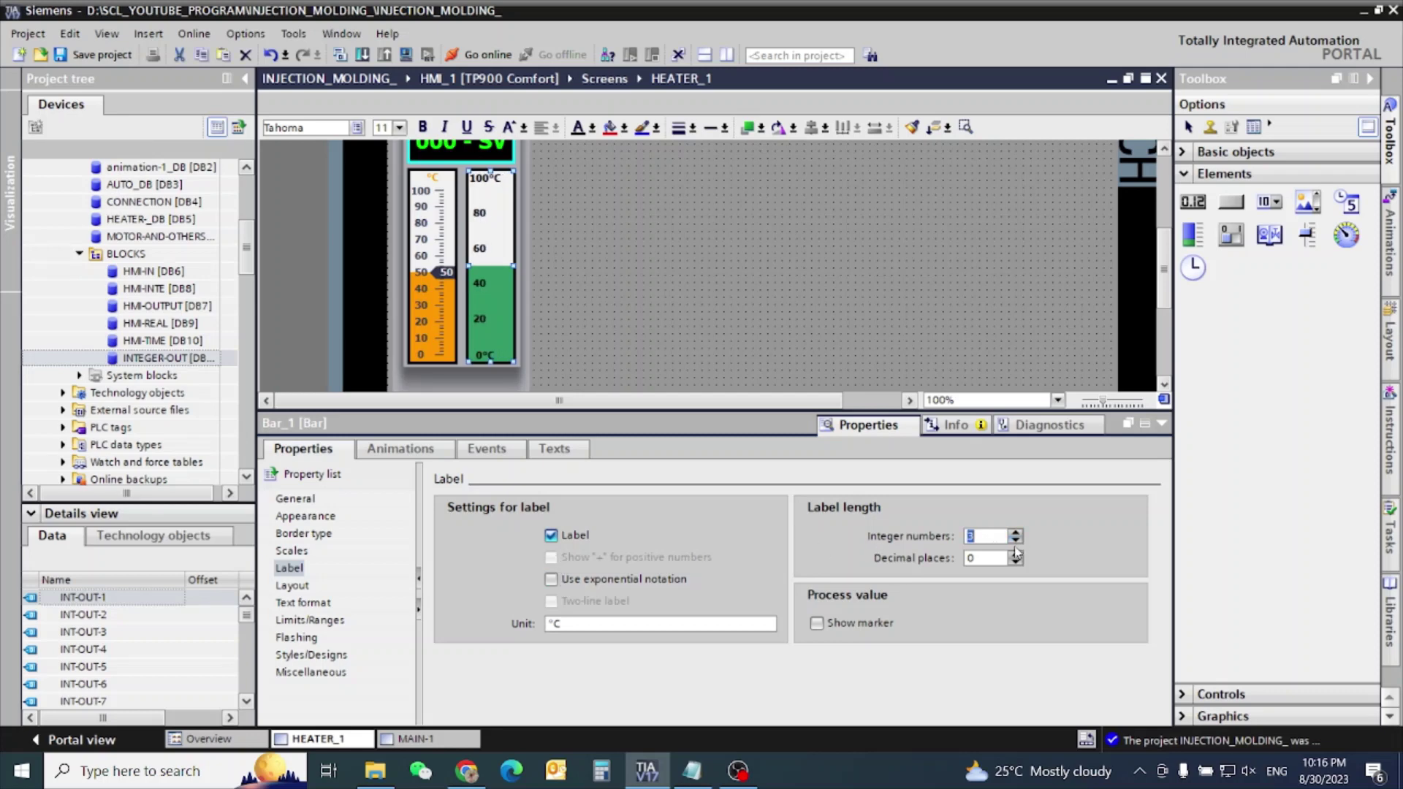
# - Review the bar's scale, border, appearance and general settings
pyautogui.click(300, 553)
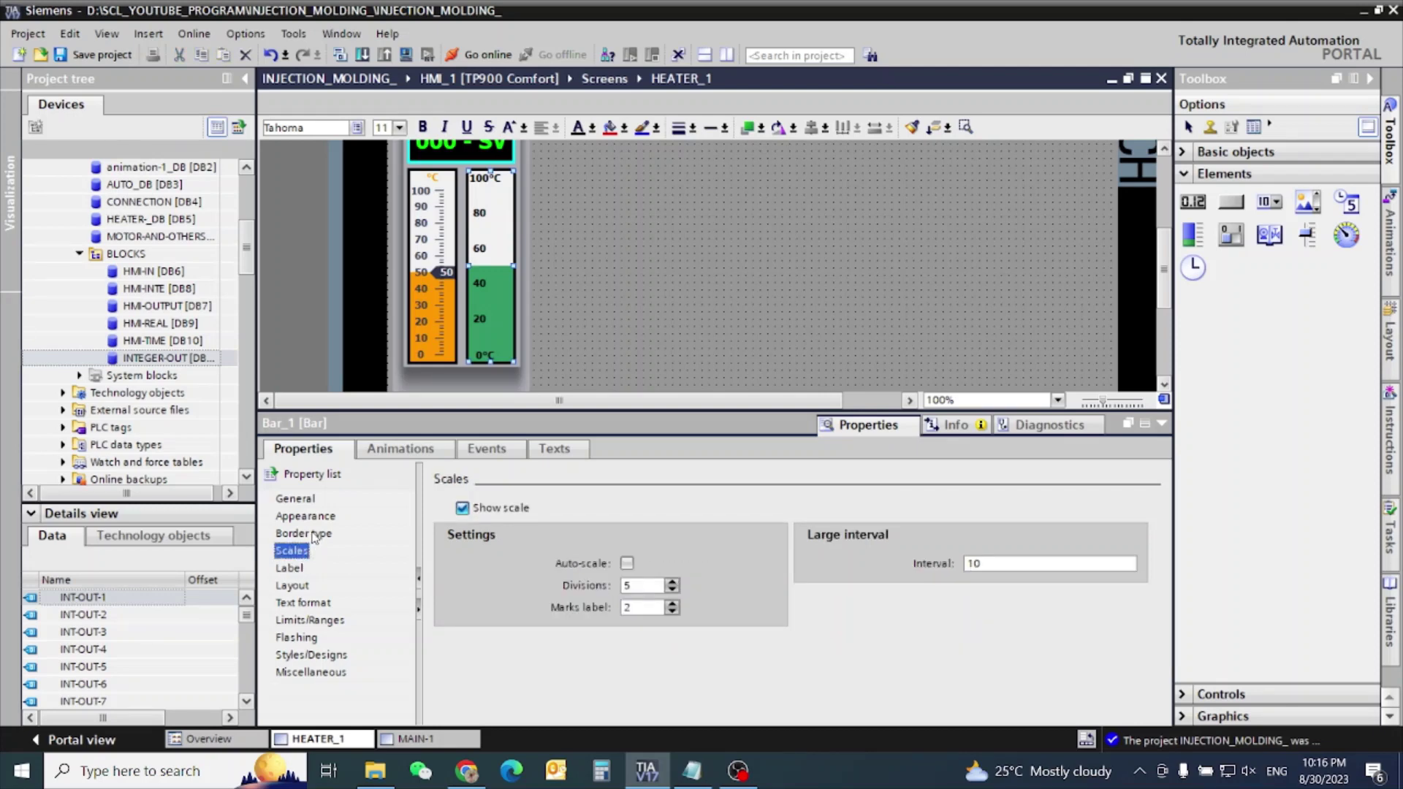
pyautogui.click(463, 508)
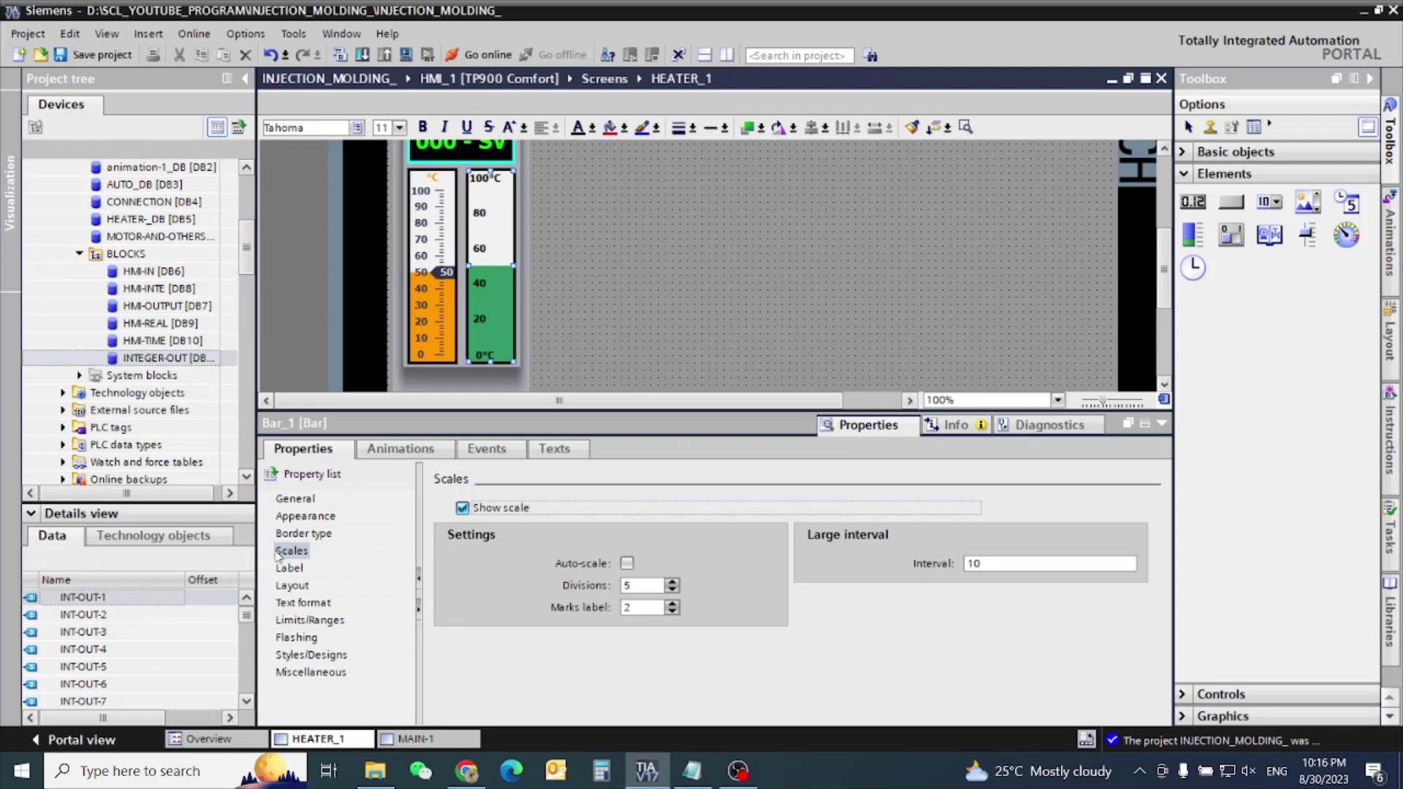
pyautogui.click(294, 534)
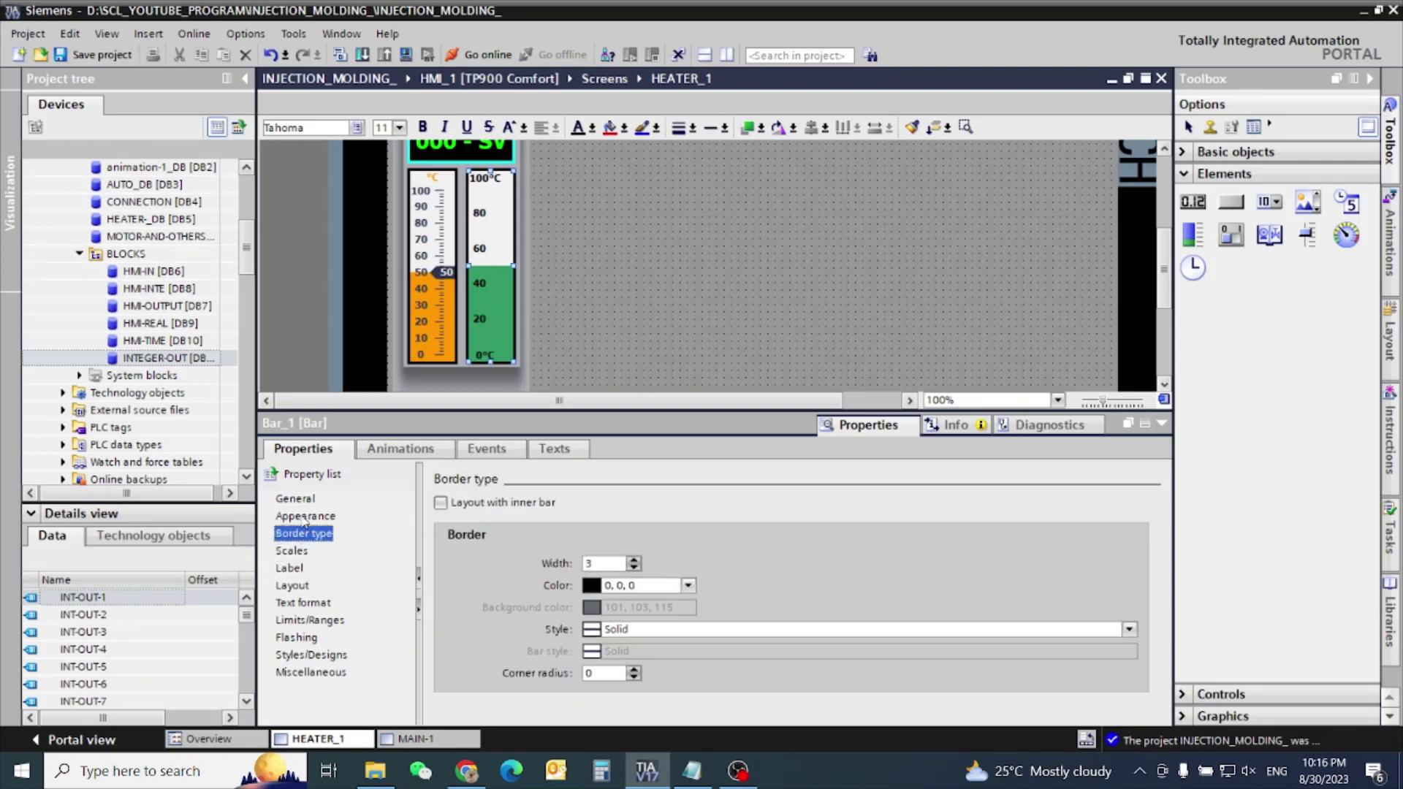
pyautogui.click(303, 517)
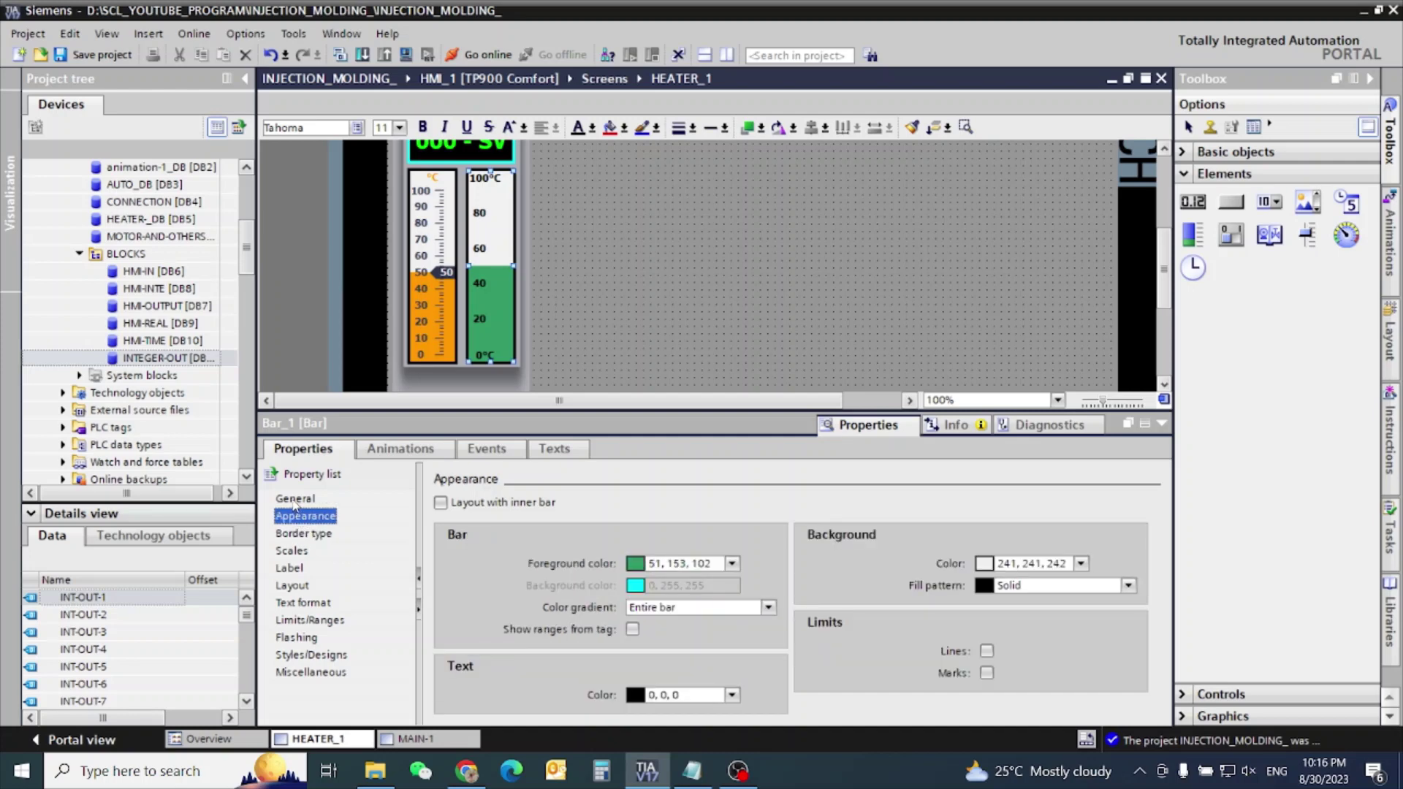
pyautogui.click(306, 502)
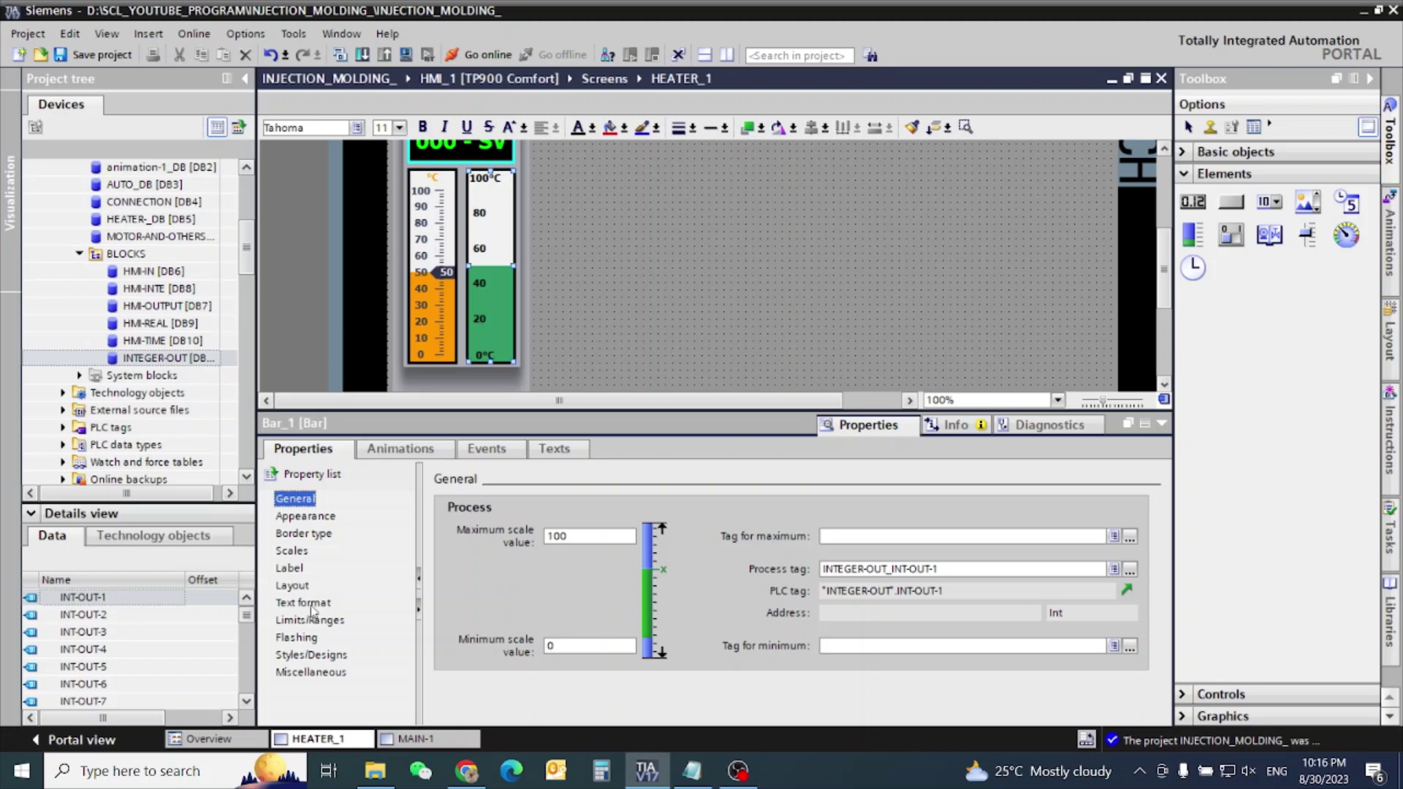
# - Try the limit lines, limit marks and ranges-from-tag display options on the bar
pyautogui.click(305, 517)
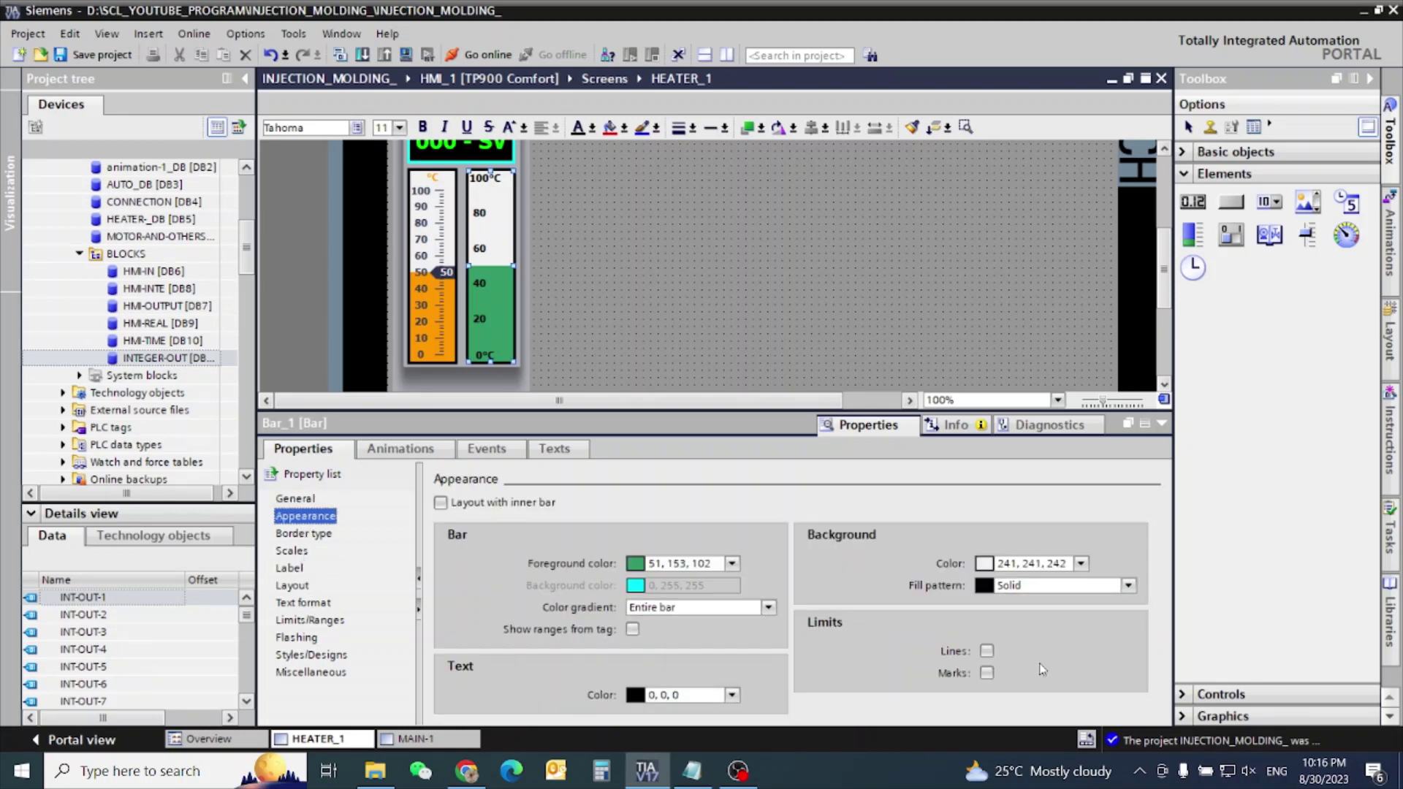
pyautogui.click(986, 651)
pyautogui.click(986, 651)
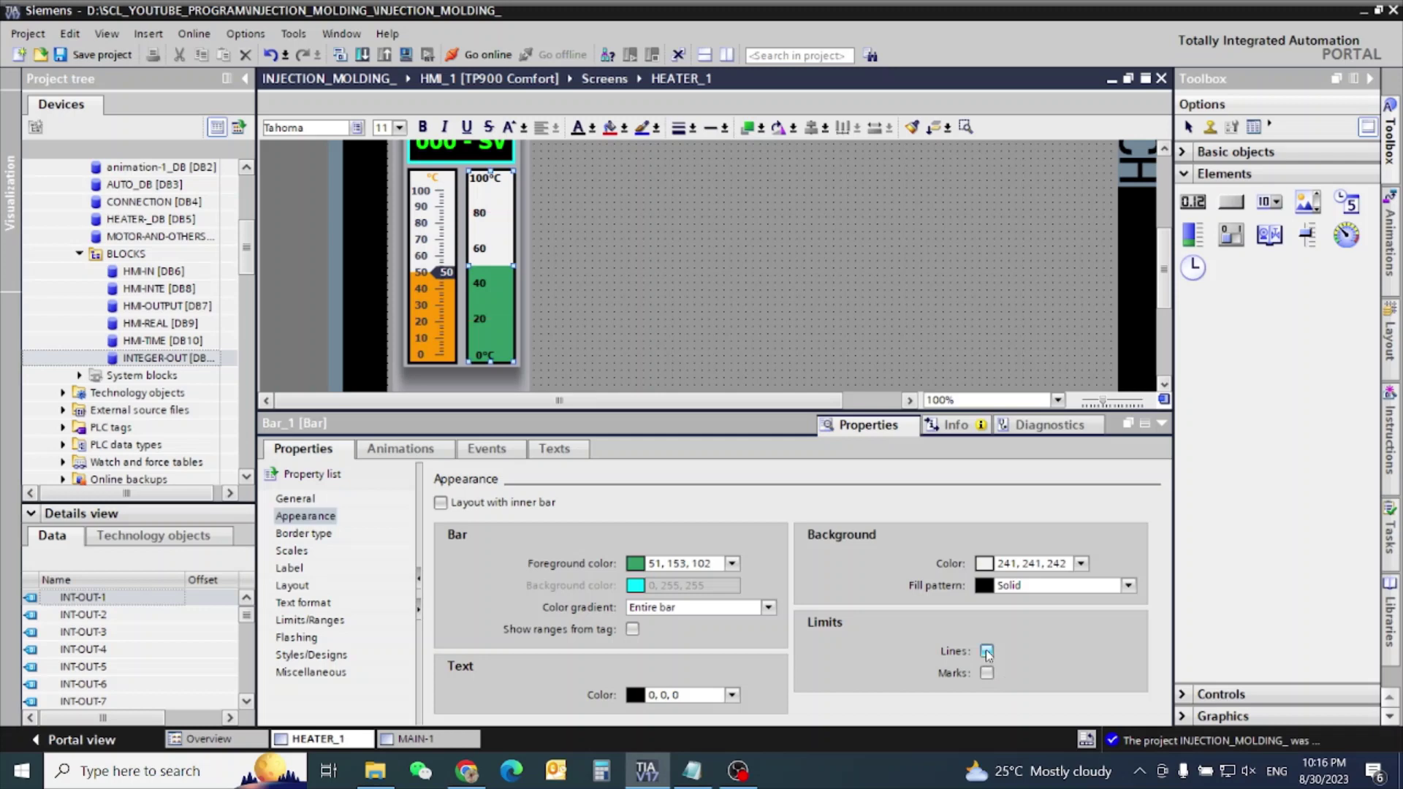
pyautogui.click(988, 673)
pyautogui.click(987, 673)
pyautogui.click(632, 630)
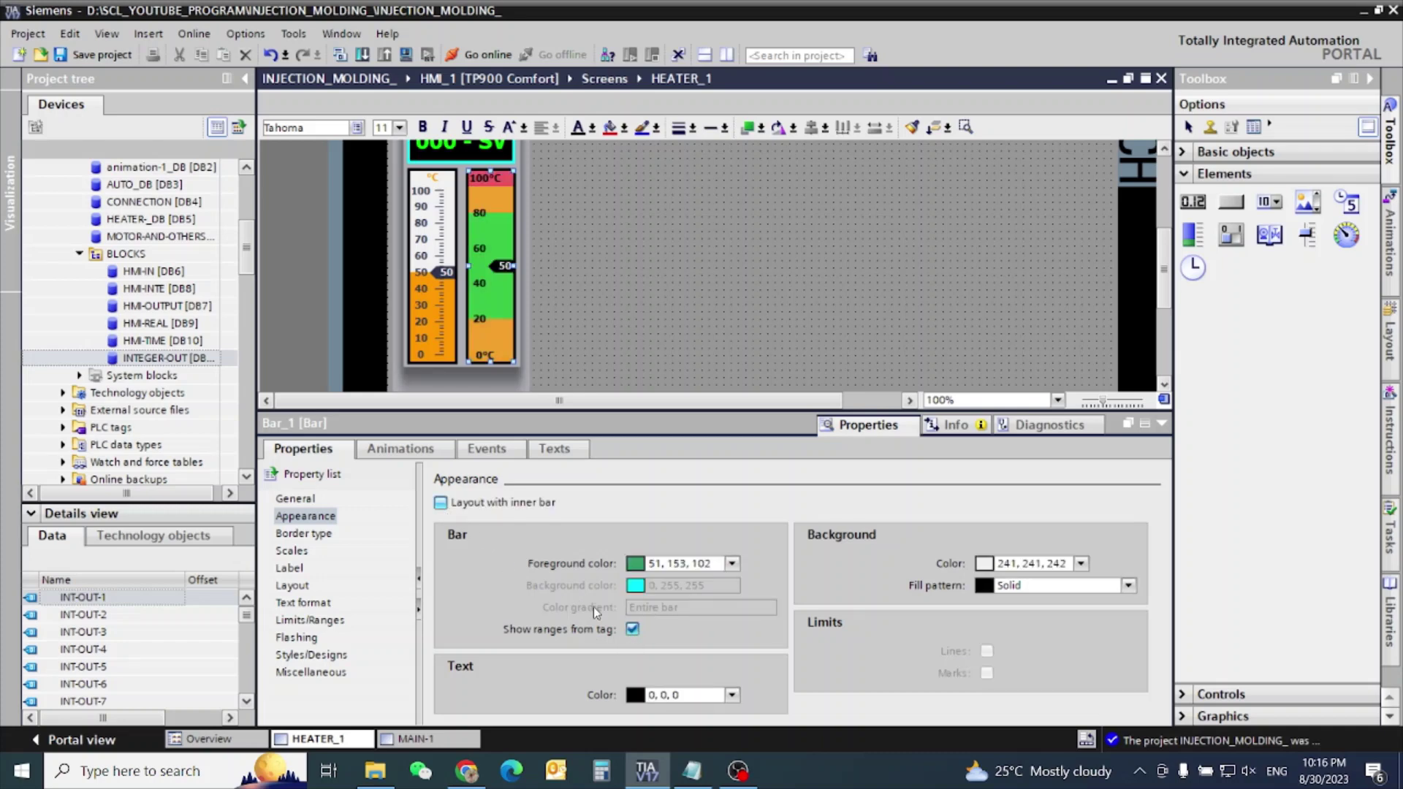
pyautogui.click(632, 630)
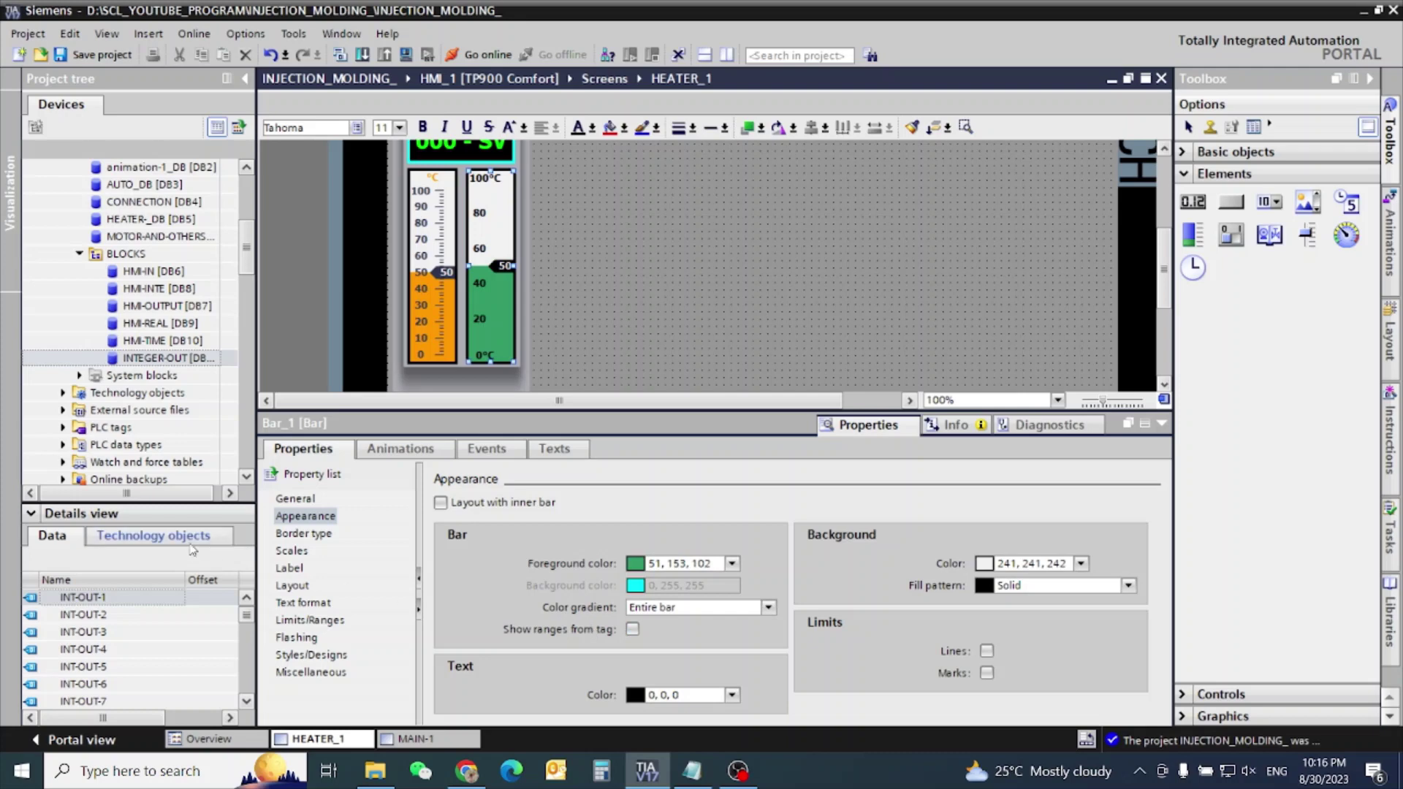
# - Turn on auto-scale for the bar's scale and set its marks label value to 1
pyautogui.click(298, 539)
pyautogui.click(292, 550)
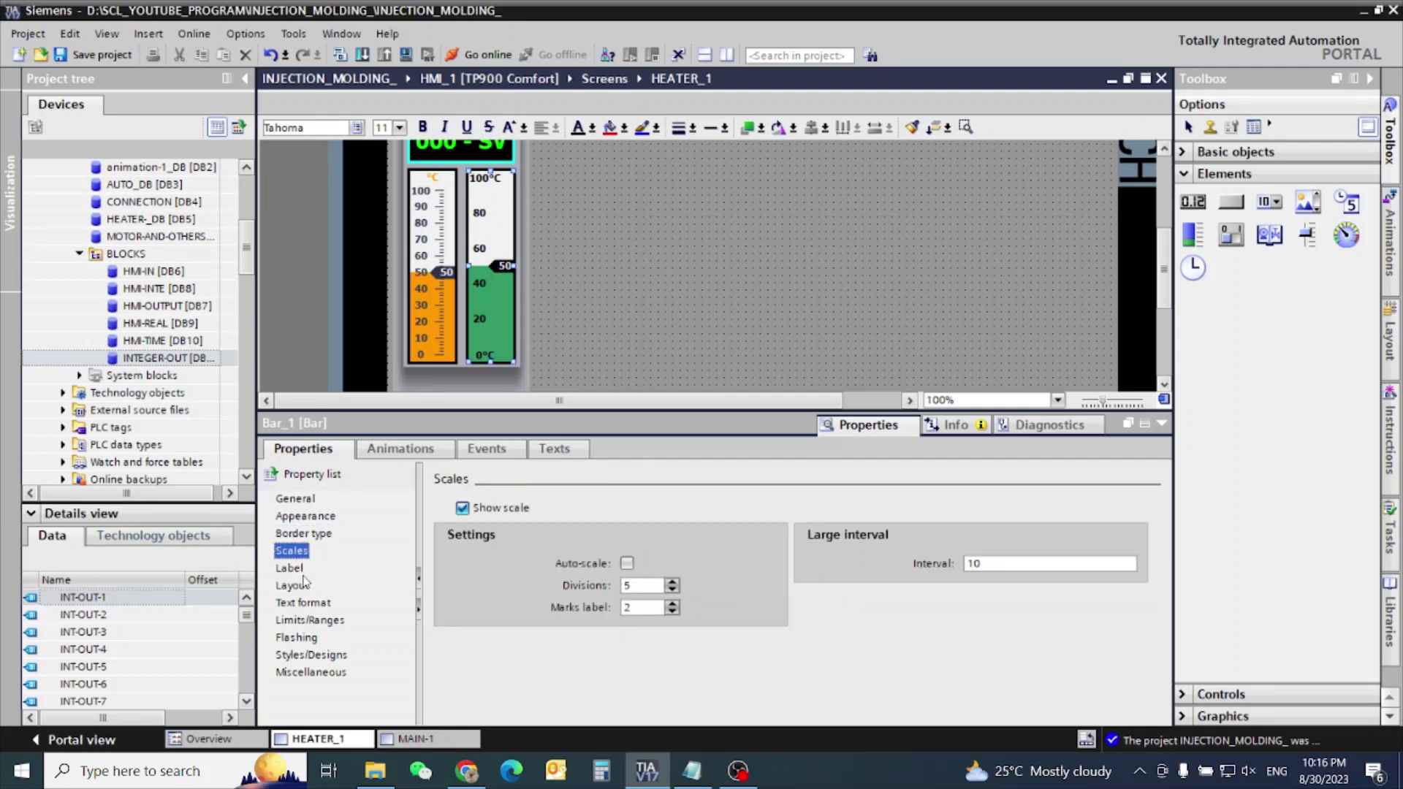
pyautogui.click(627, 564)
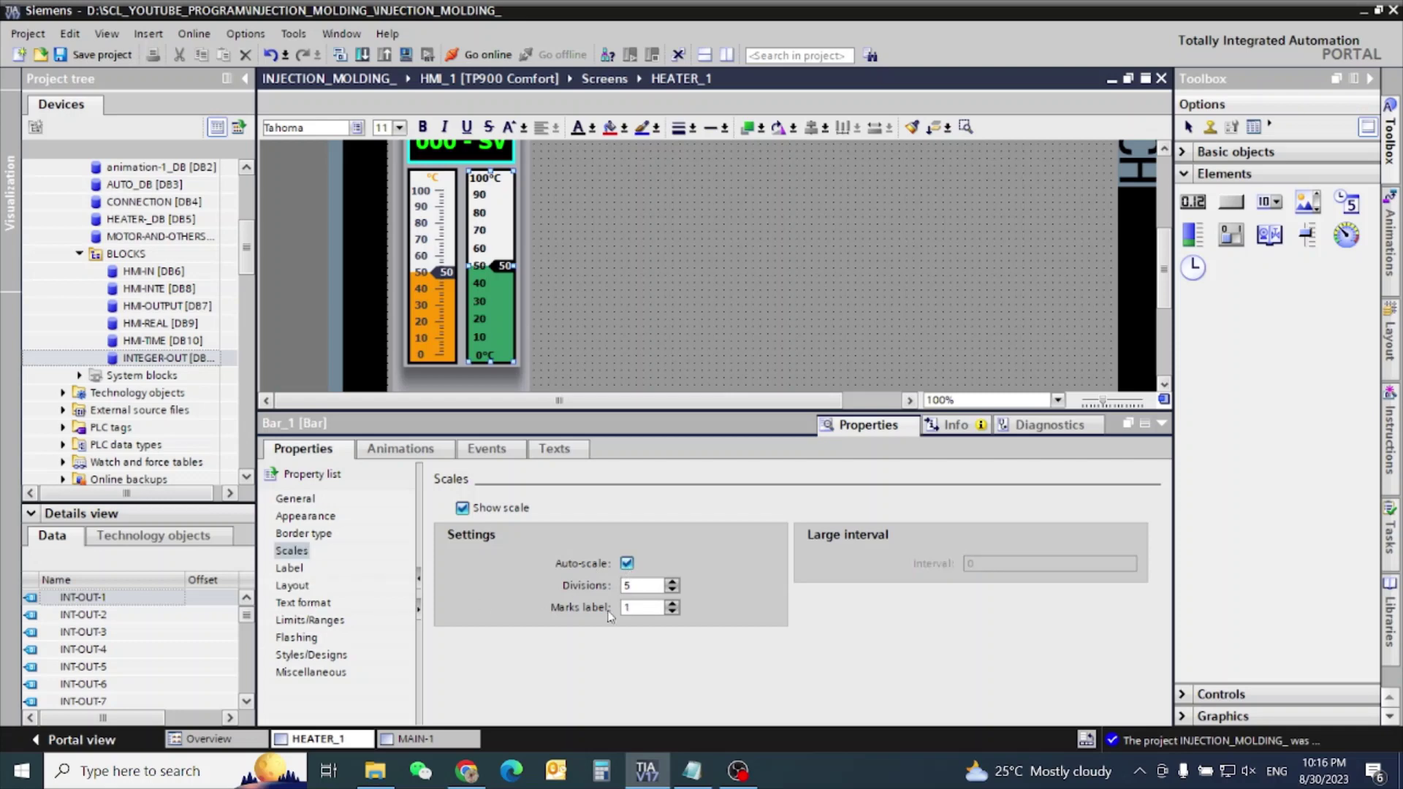
pyautogui.click(671, 603)
pyautogui.click(671, 603)
pyautogui.click(672, 612)
pyautogui.click(671, 612)
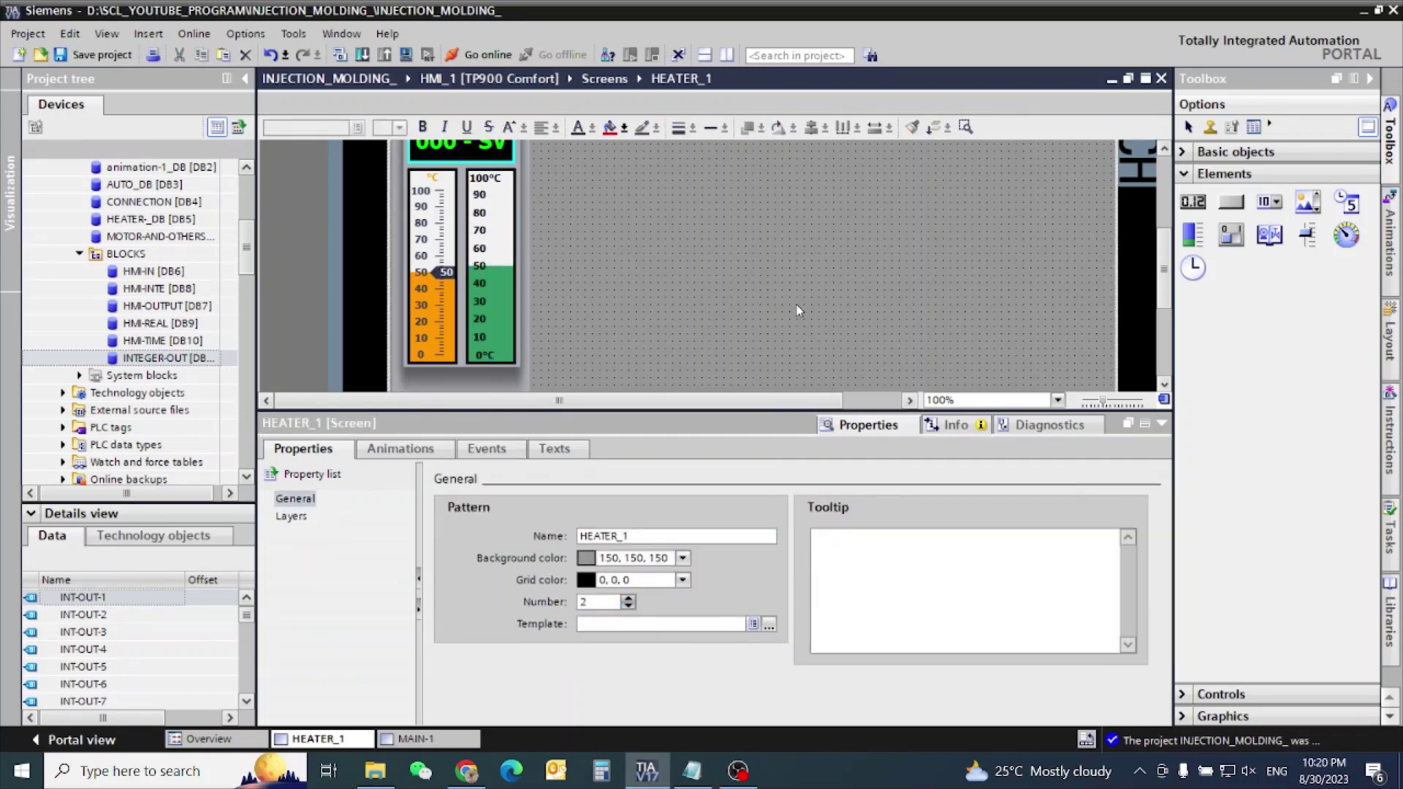
# - Place a switch with its label hidden beside the bars and link it to the INPUT-1 tag of the HMI-IN block
pyautogui.moveTo(1230, 238); pyautogui.dragTo(768, 245)
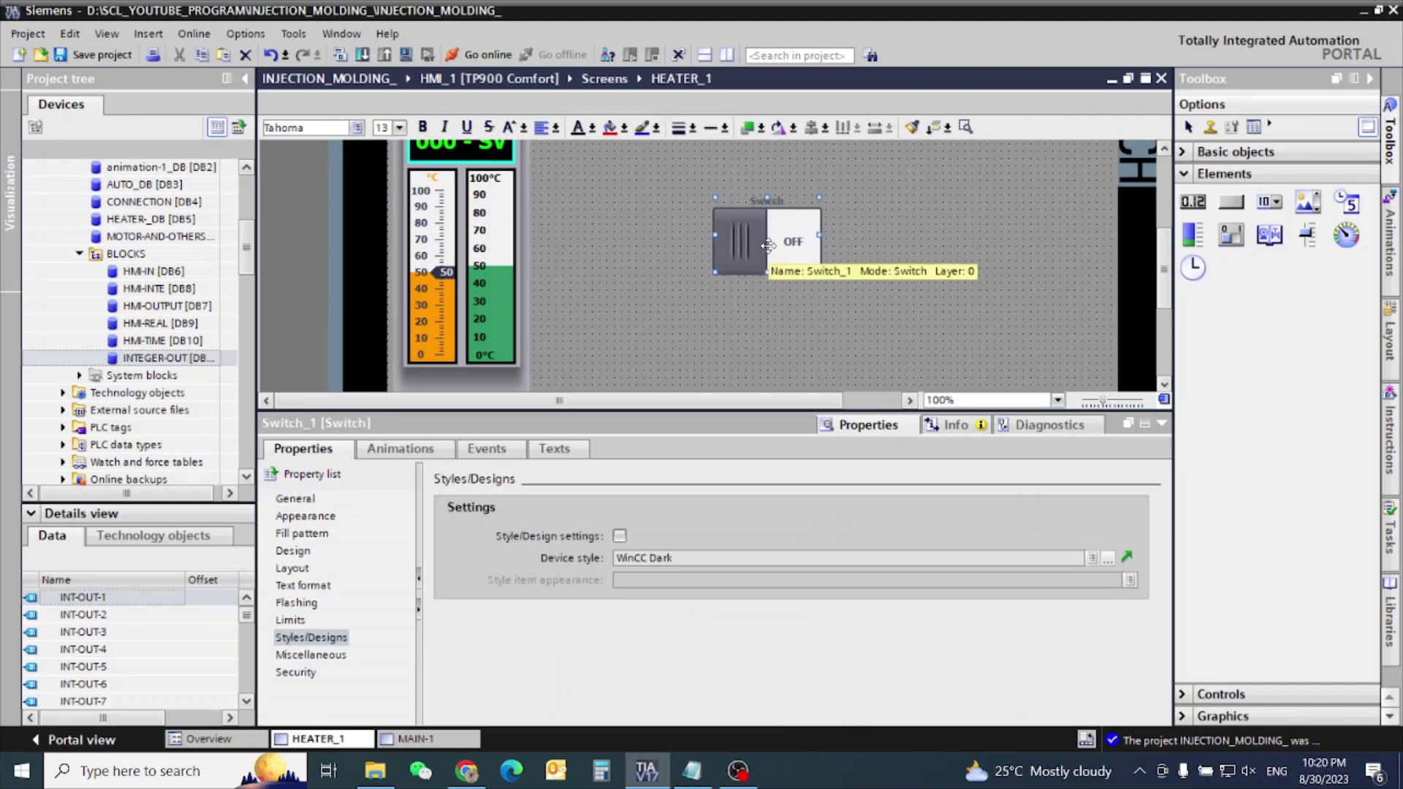
pyautogui.click(291, 500)
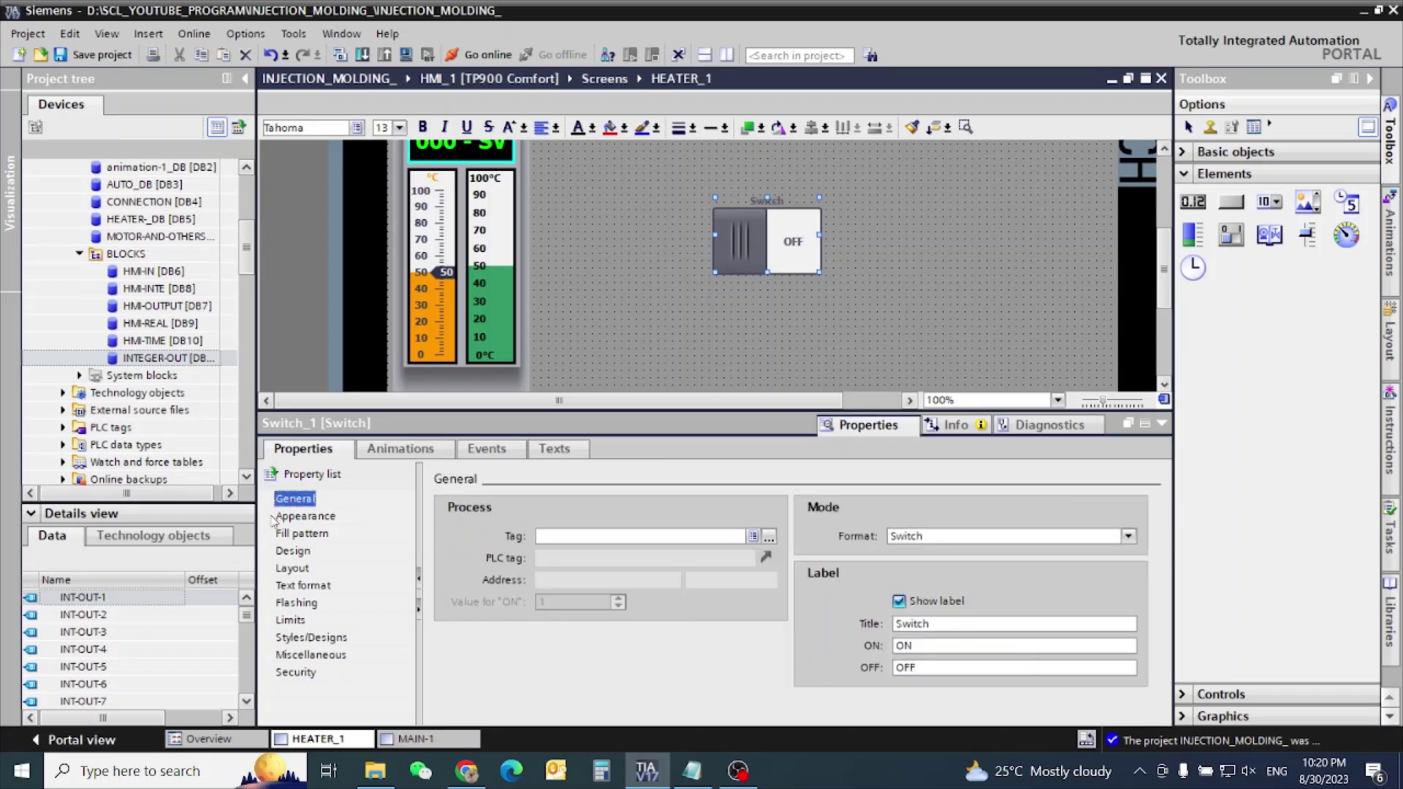
pyautogui.click(154, 272)
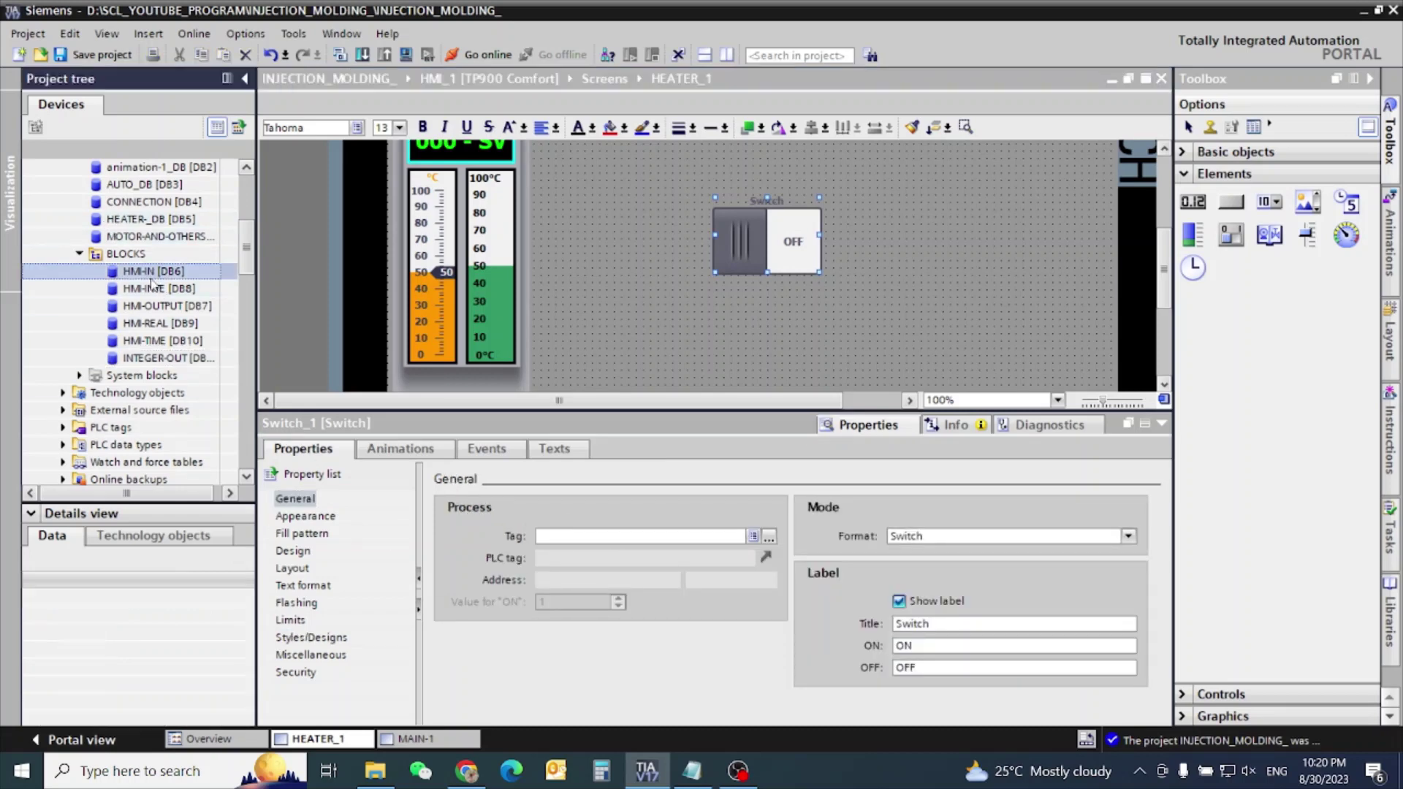
pyautogui.moveTo(63, 597); pyautogui.dragTo(692, 545)
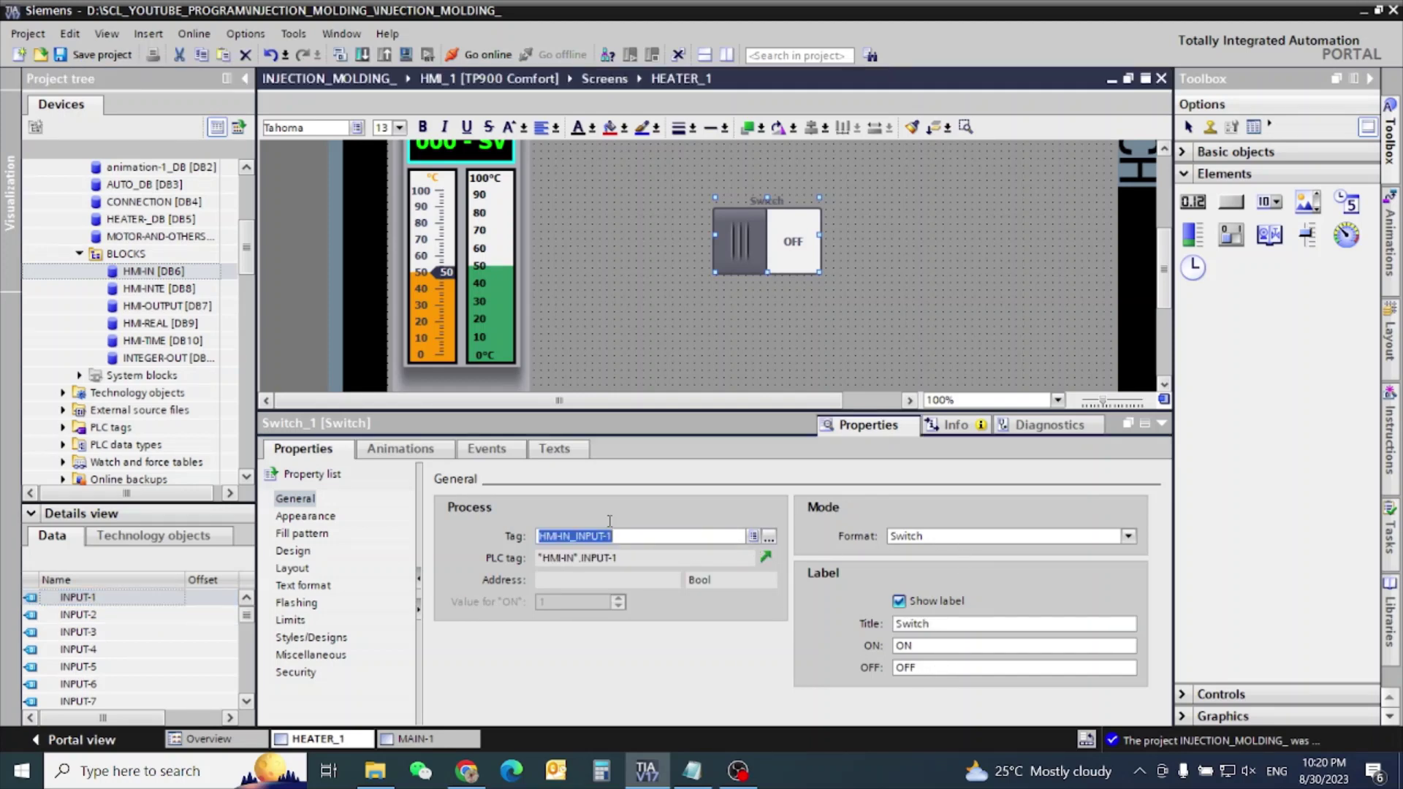
pyautogui.click(899, 601)
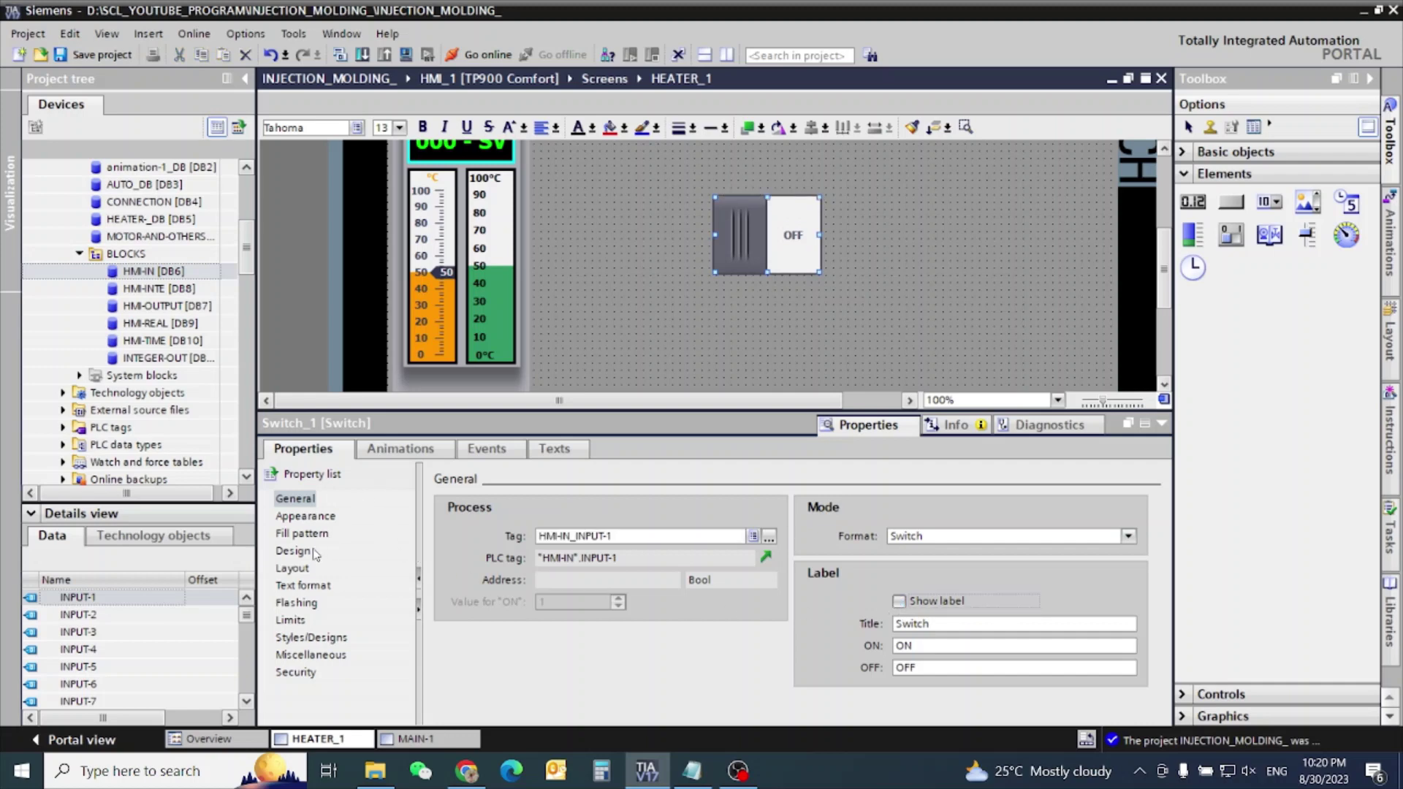
# - Set the switch's text color to black, its ON range to green (0, 255, 0) and its OFF range to red (255, 0, 0)
pyautogui.click(306, 517)
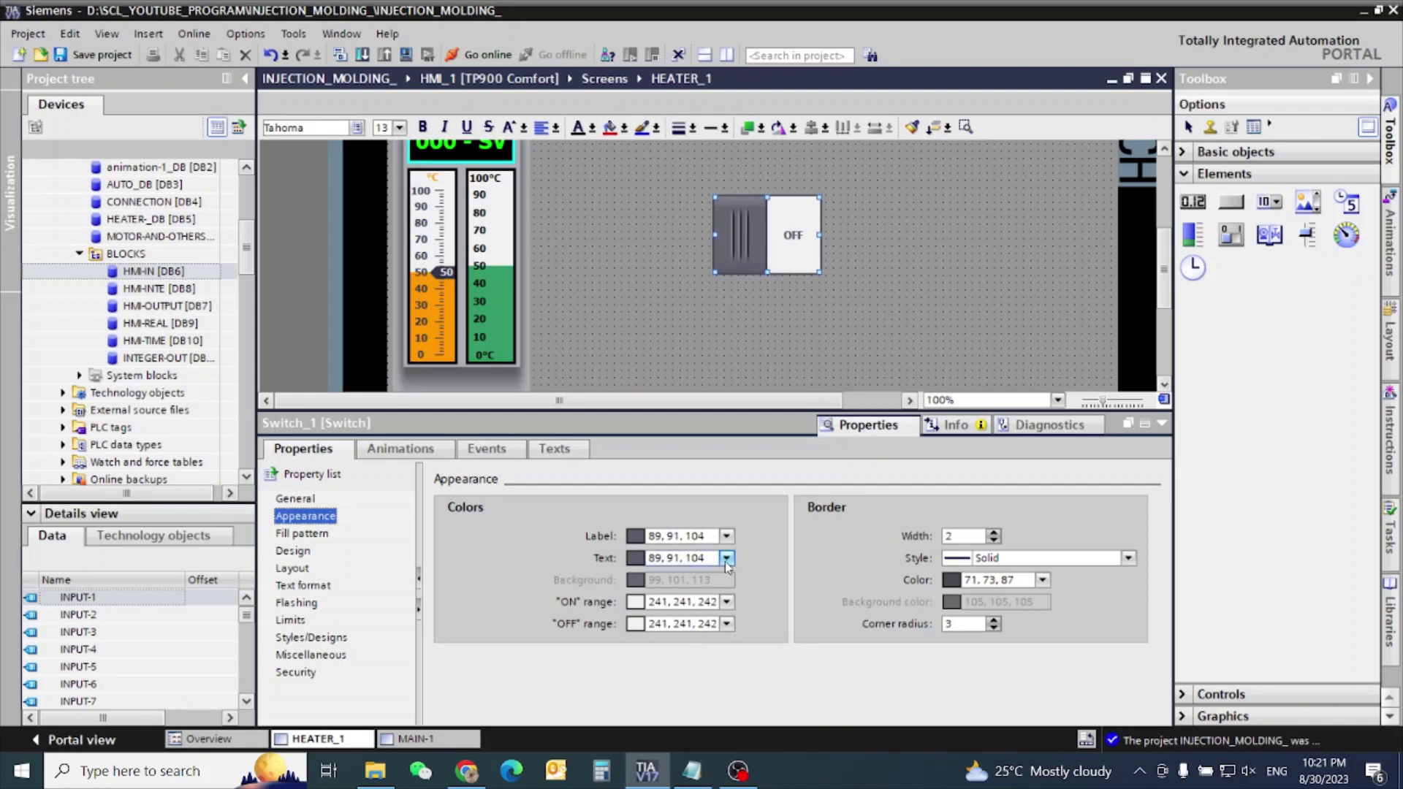
pyautogui.click(727, 559)
pyautogui.click(638, 585)
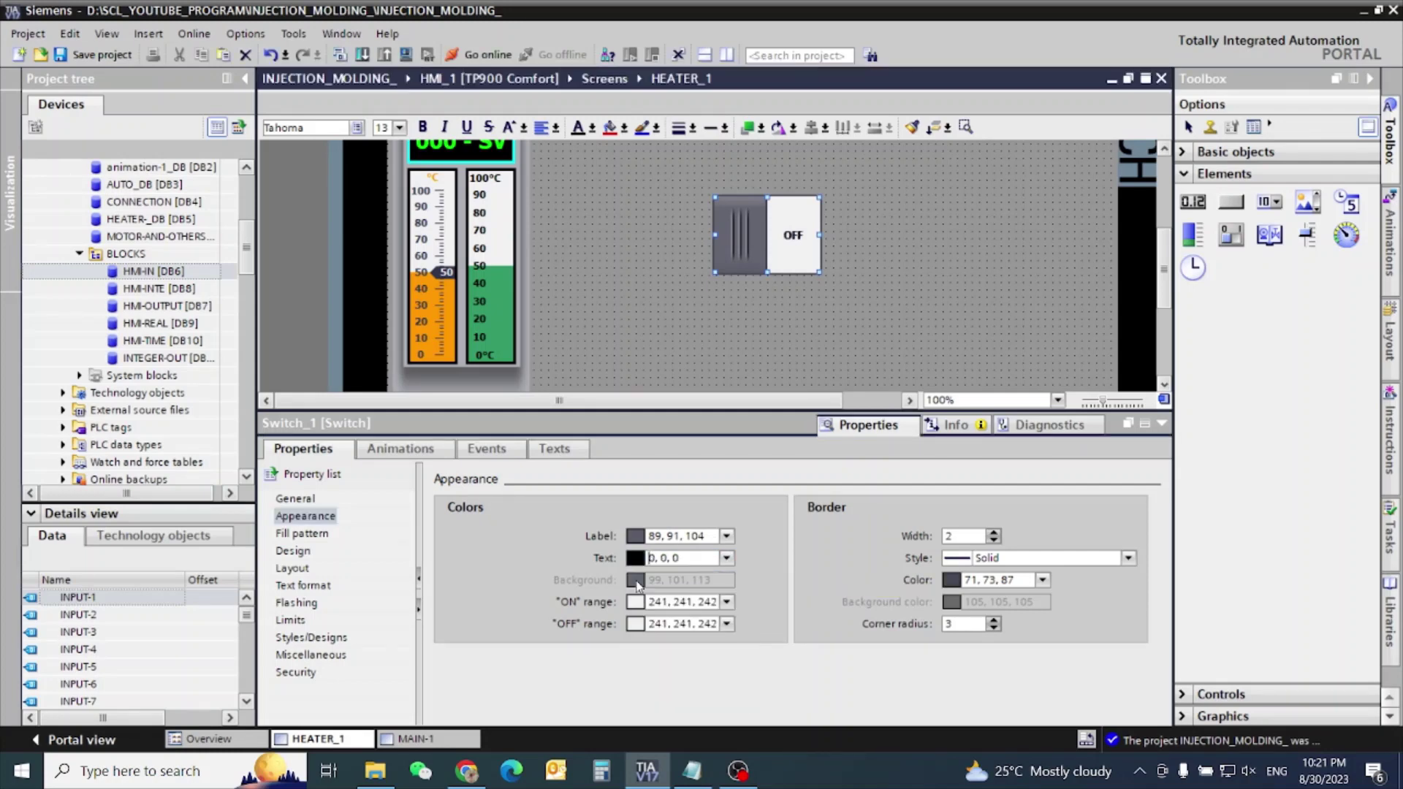
pyautogui.click(726, 602)
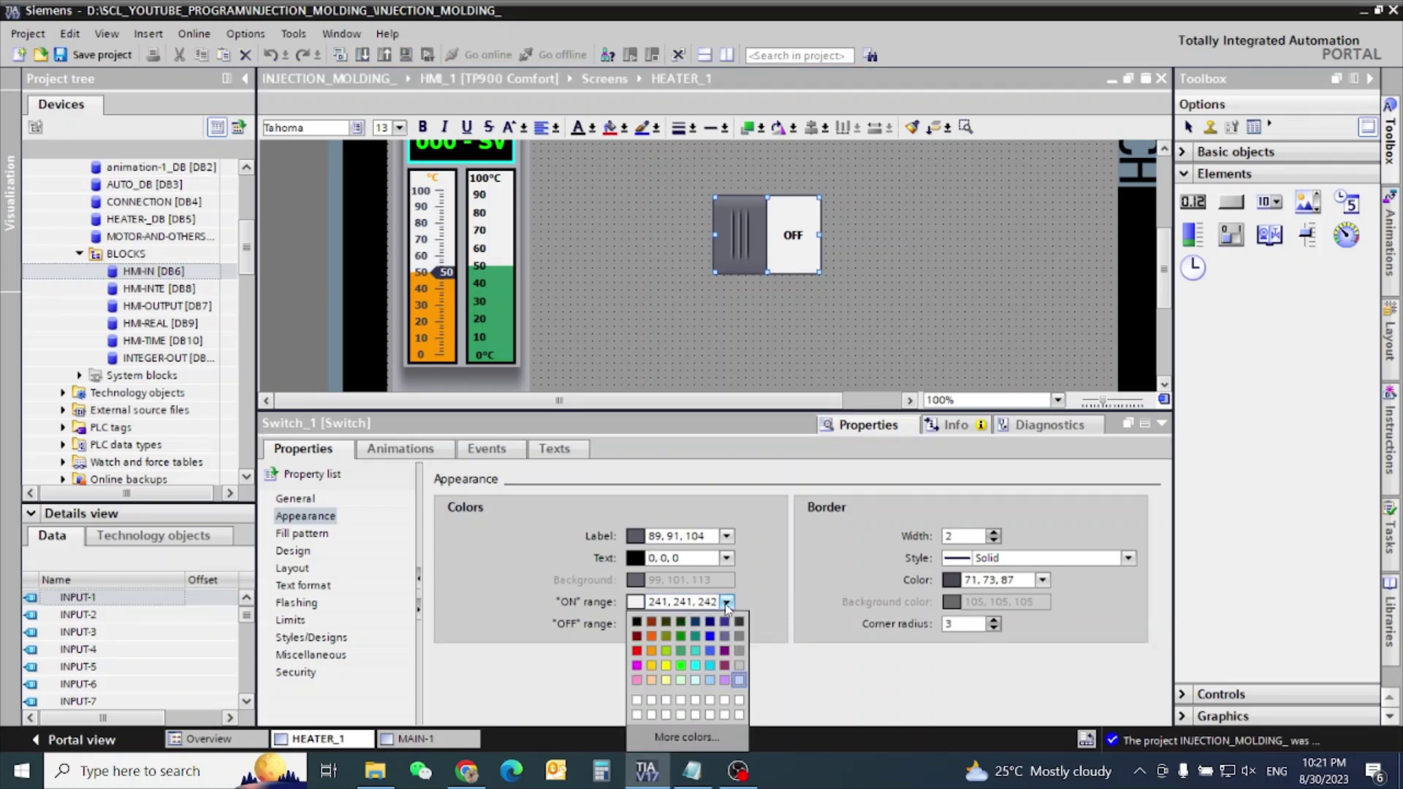
pyautogui.click(681, 665)
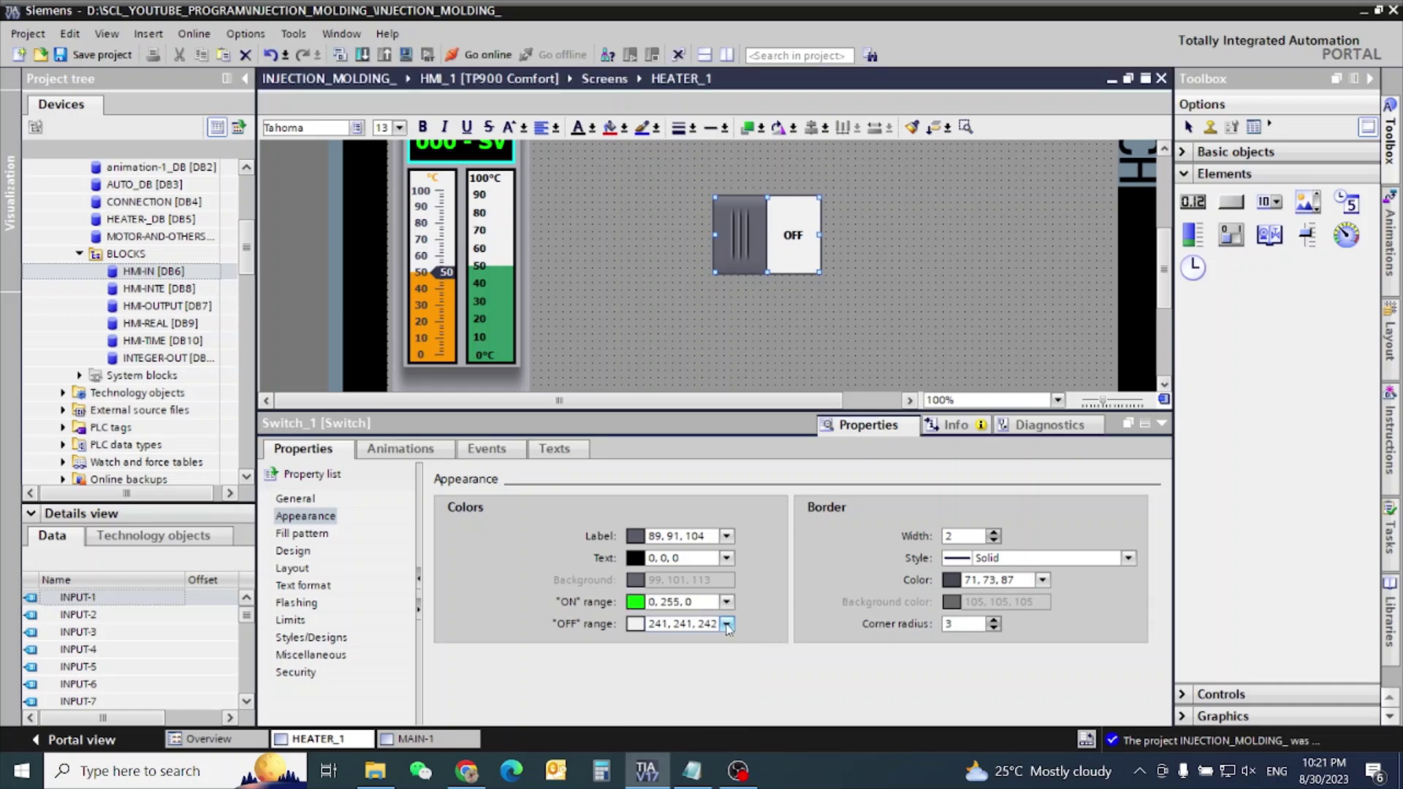
pyautogui.click(726, 624)
pyautogui.click(638, 513)
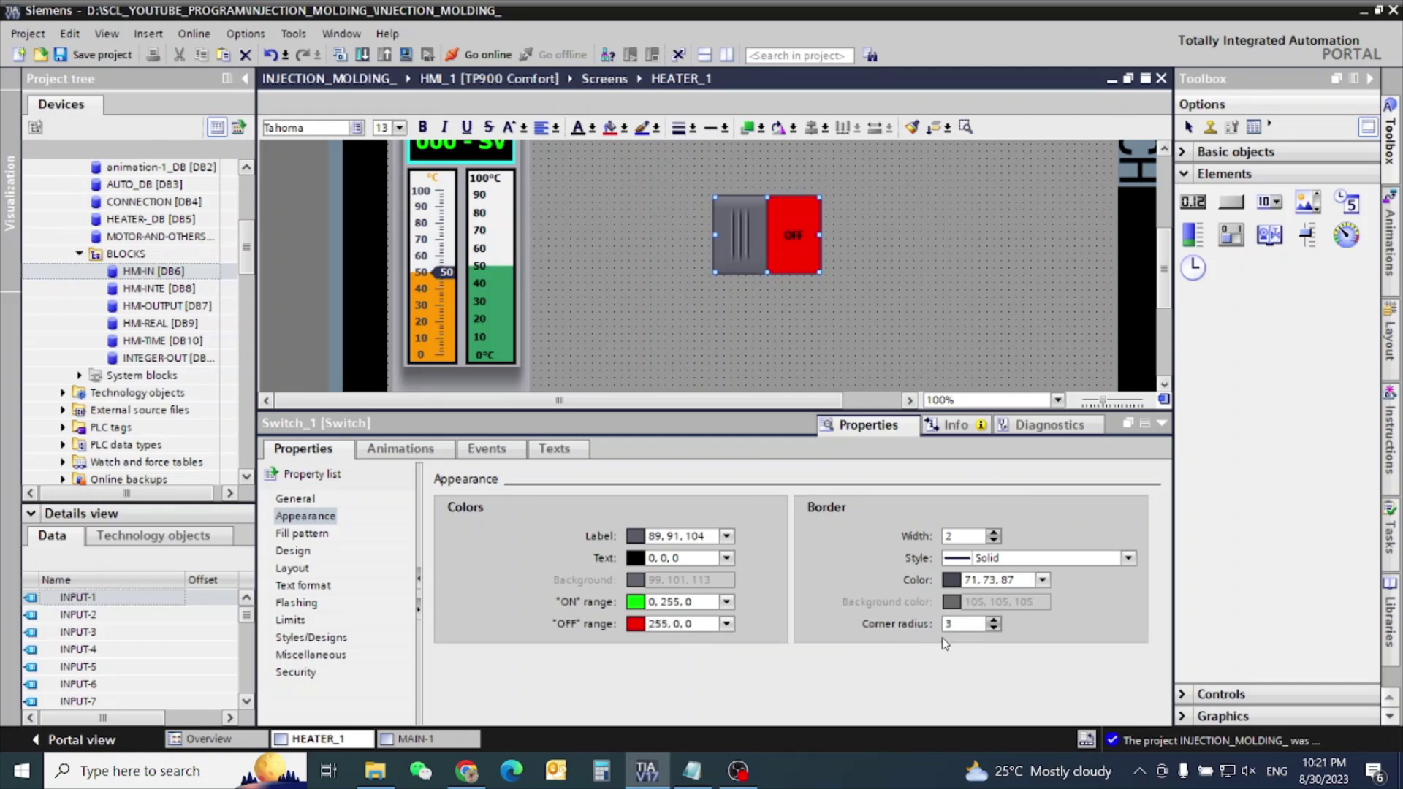
# - Reduce the corner radius of the switch's border to 1
pyautogui.click(994, 630)
pyautogui.click(993, 629)
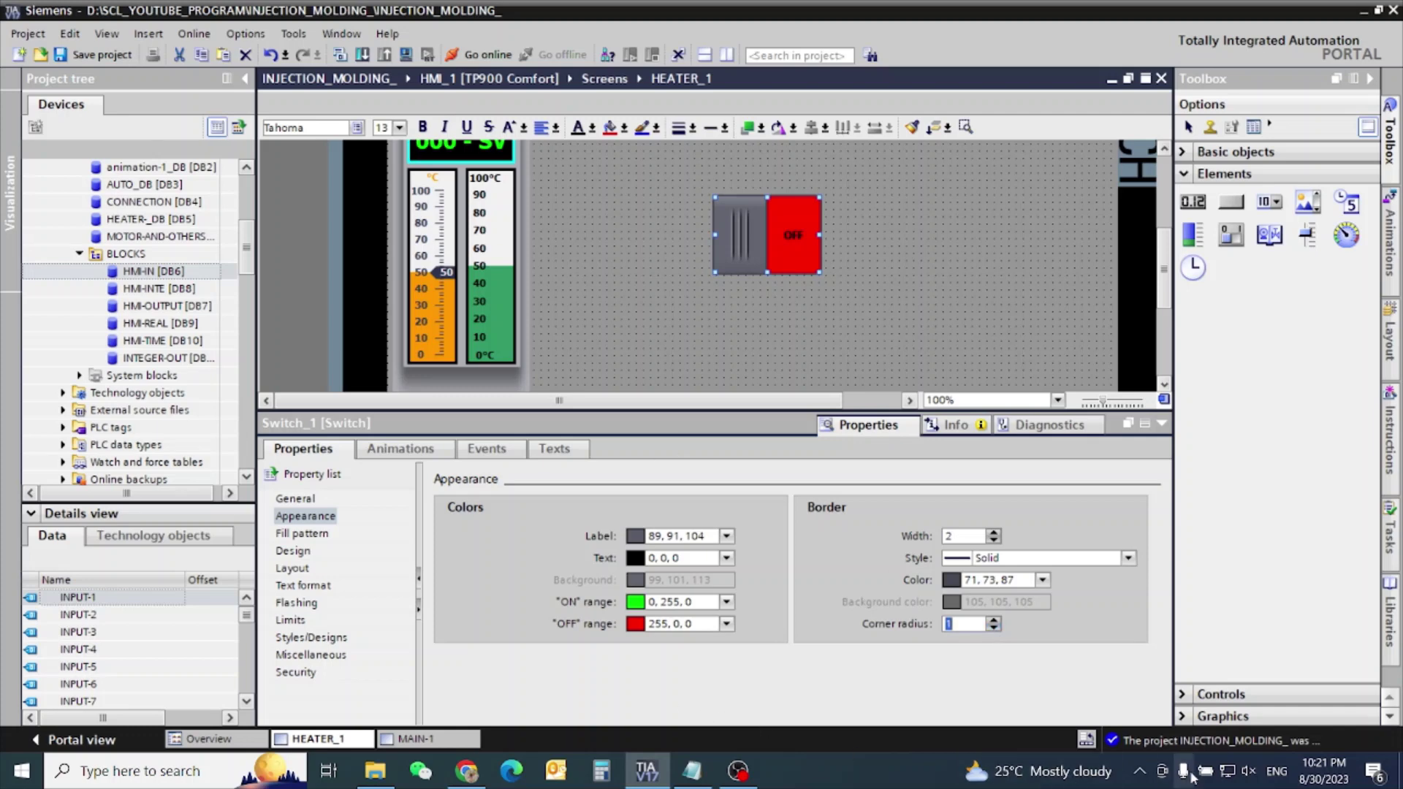
pyautogui.click(369, 571)
# - Give the switch's fill pattern a cyan (0, 255, 255) background with both gradient colors set to black
pyautogui.click(305, 539)
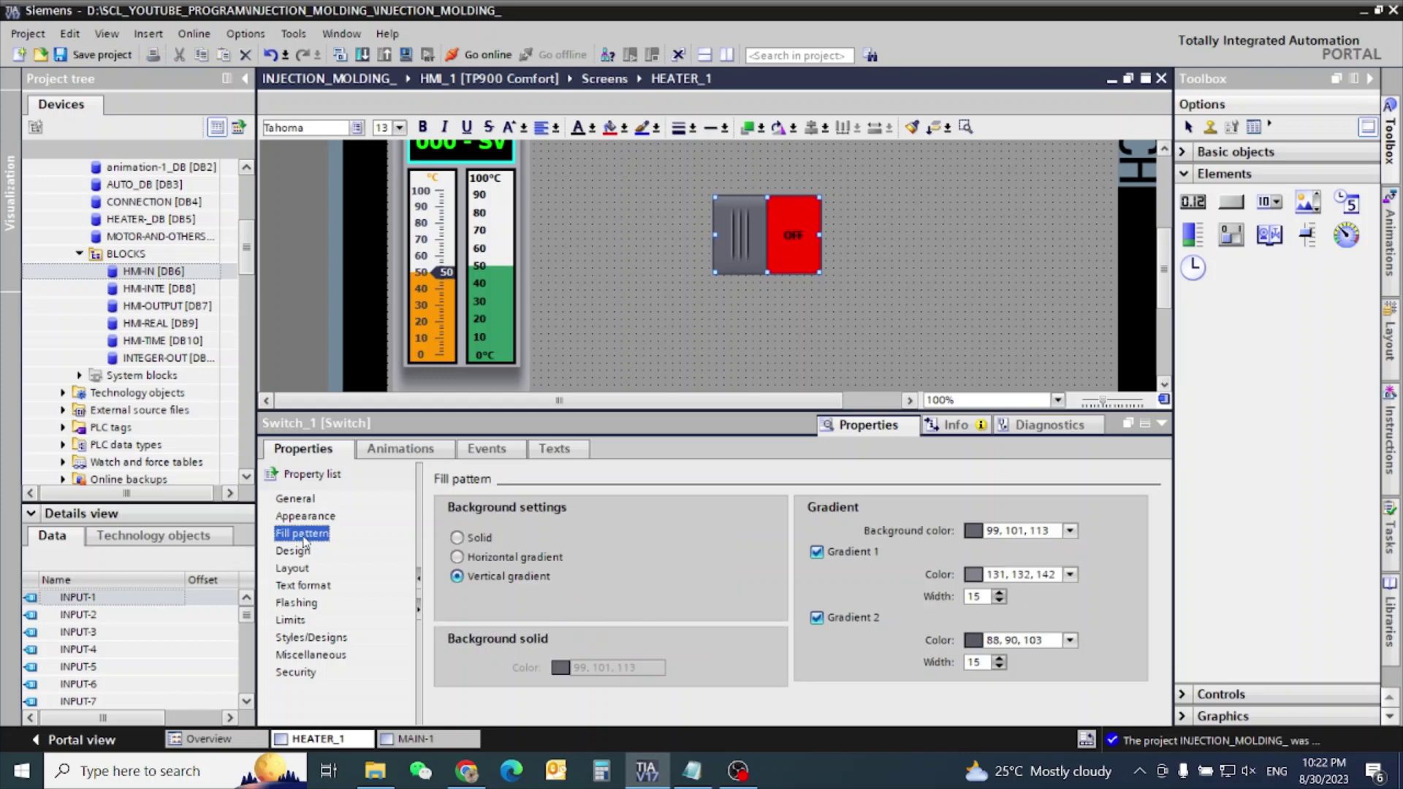
pyautogui.click(1069, 531)
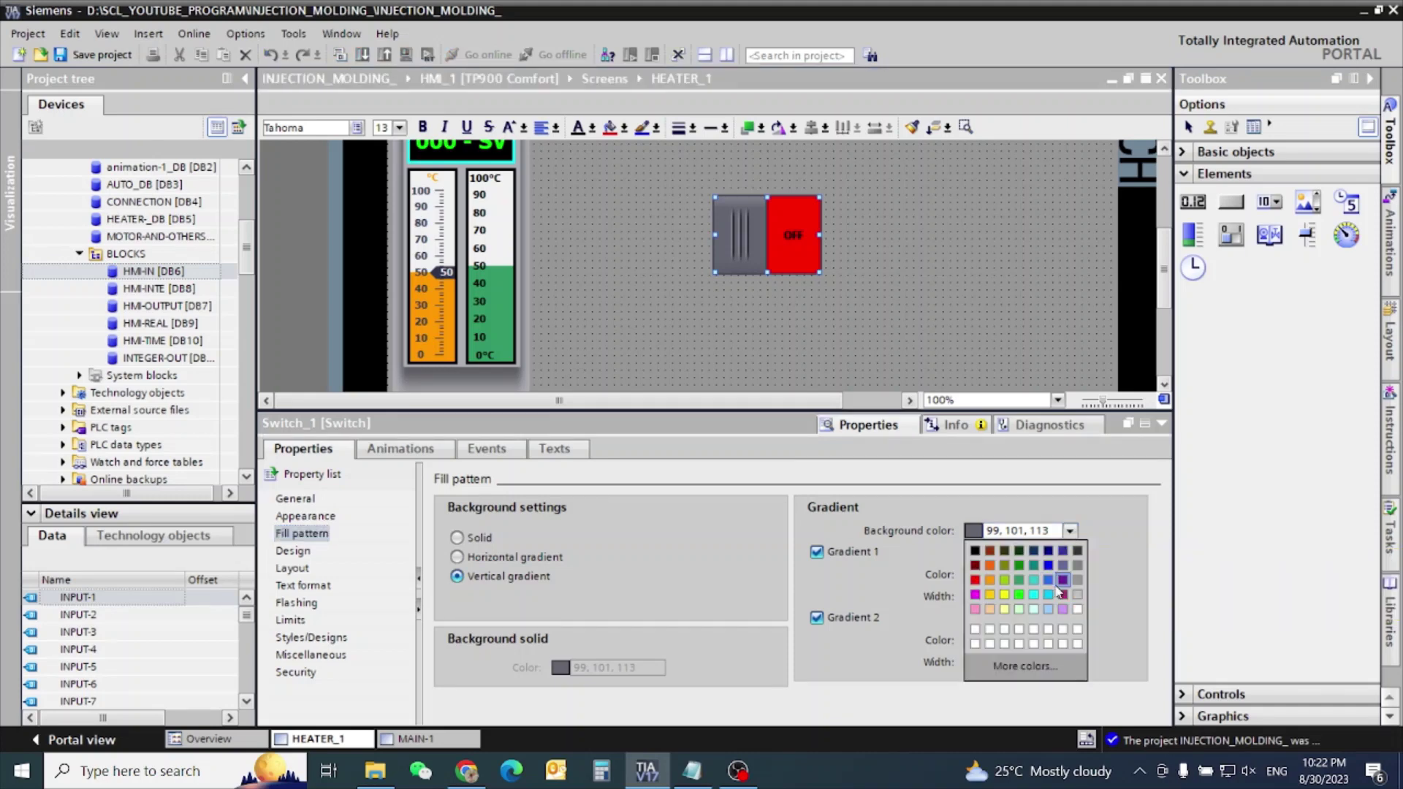
pyautogui.click(1034, 595)
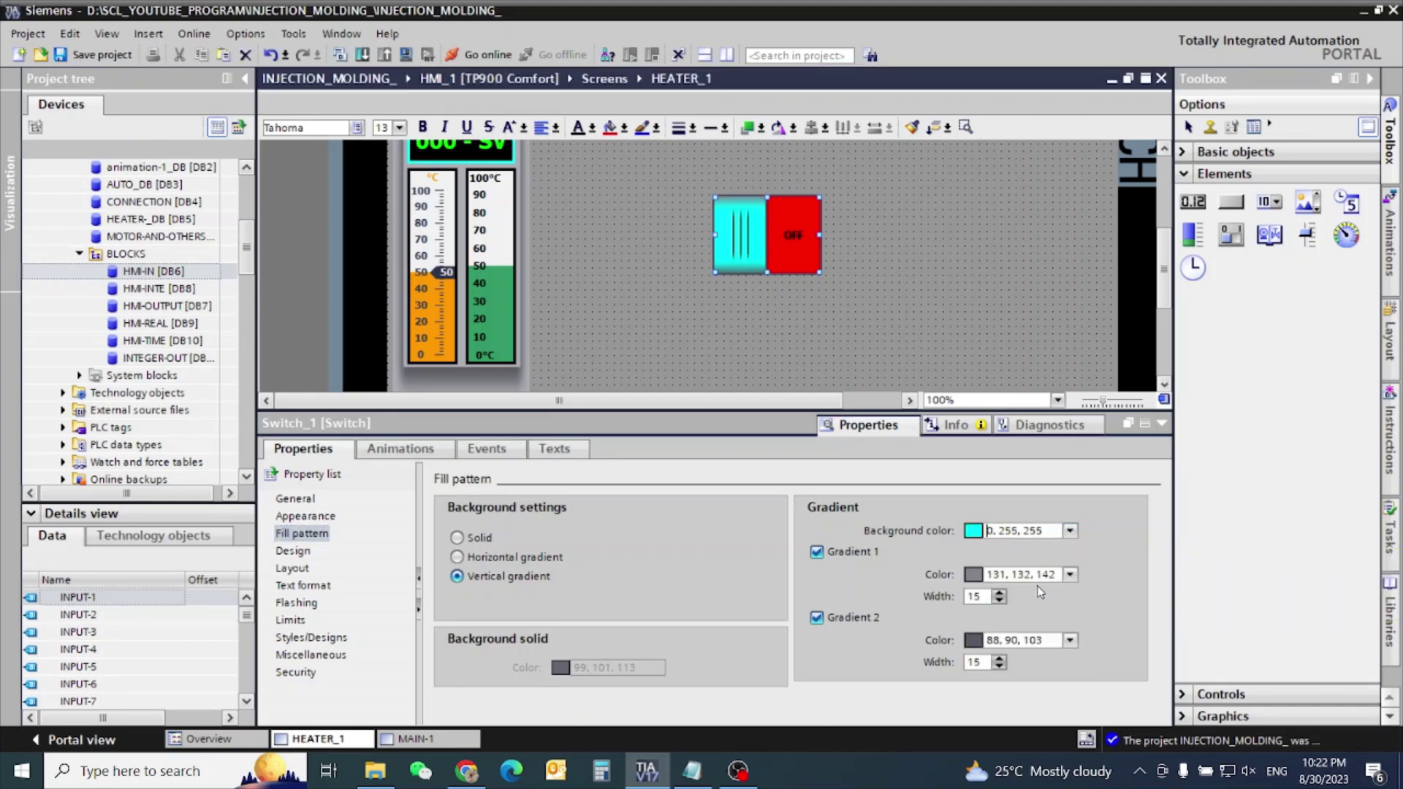
pyautogui.click(1070, 575)
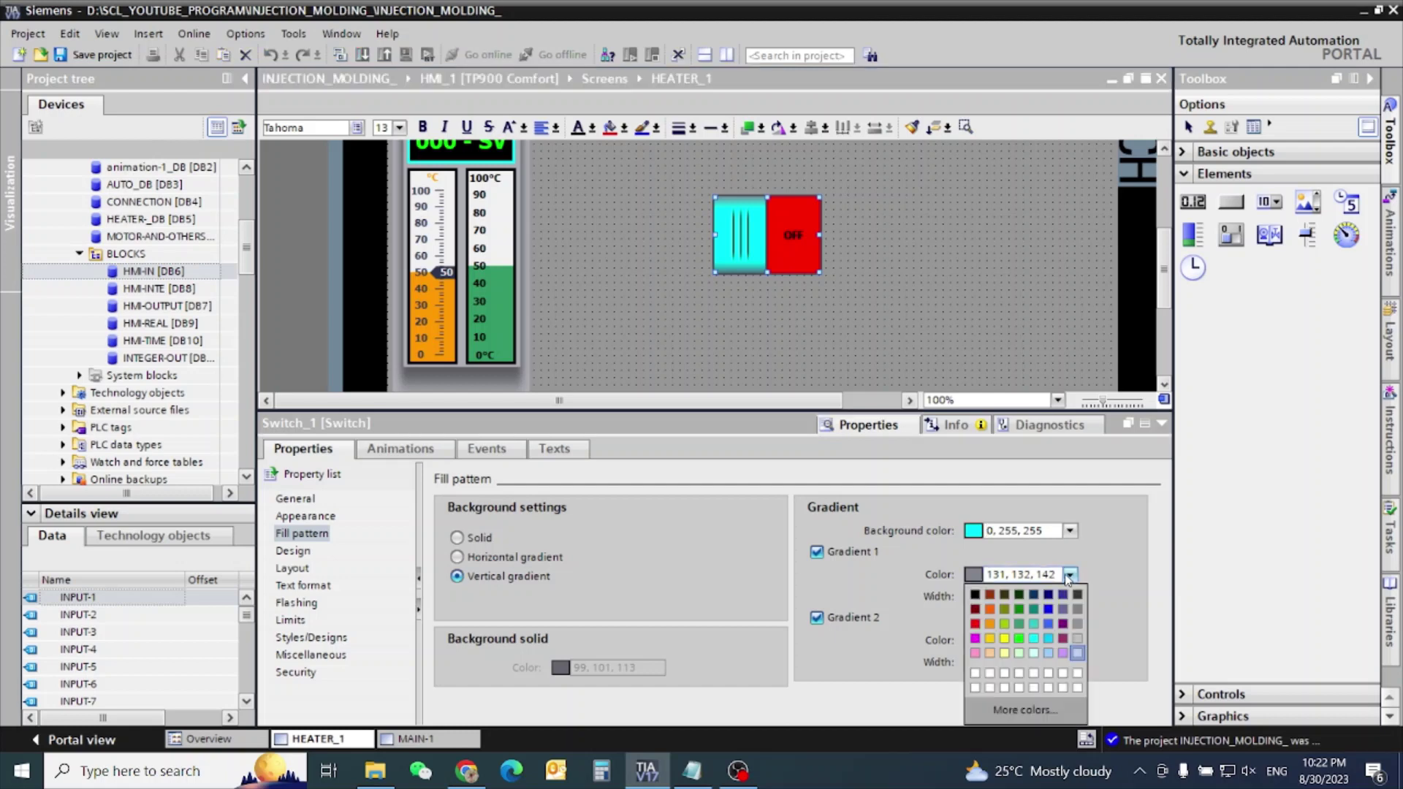
pyautogui.click(975, 595)
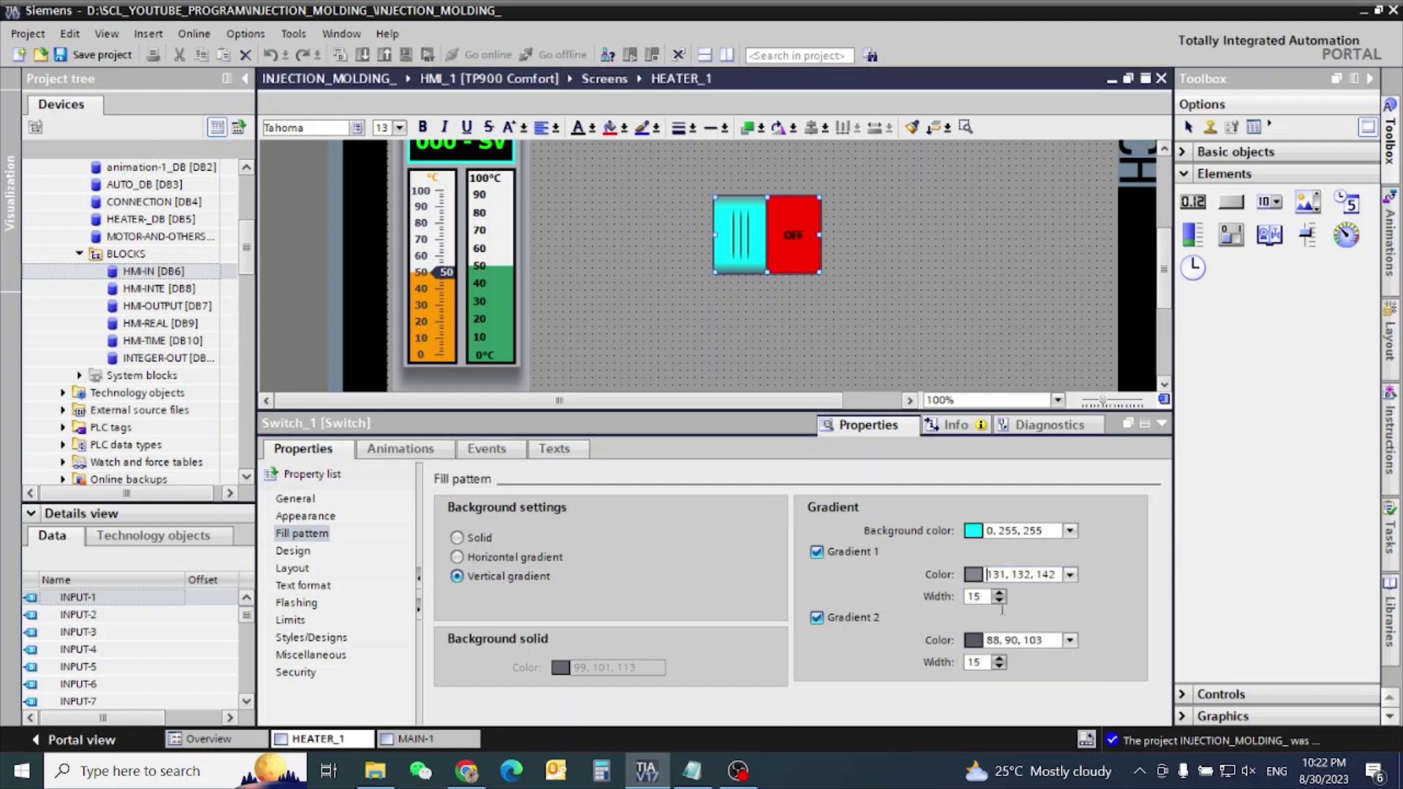
pyautogui.click(1070, 640)
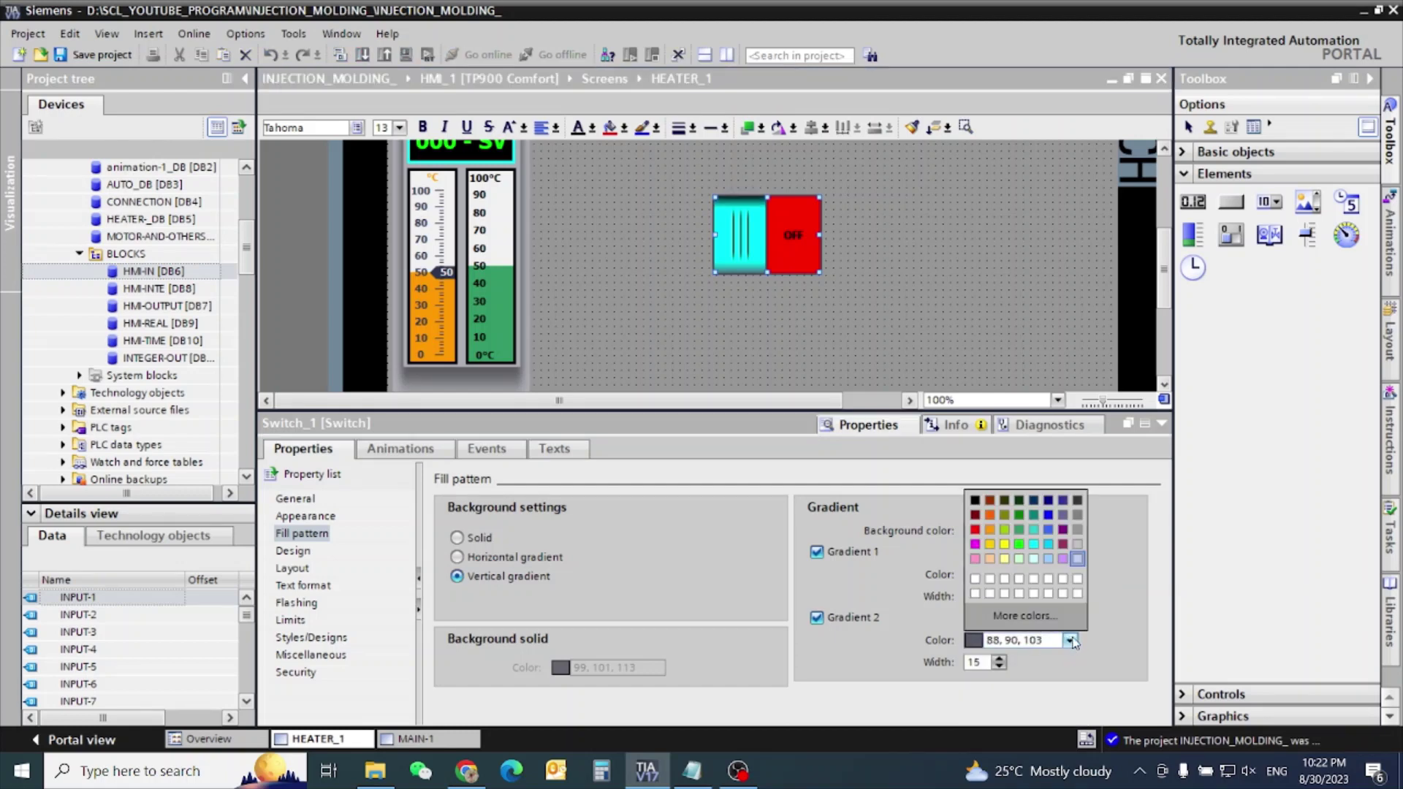
pyautogui.click(975, 502)
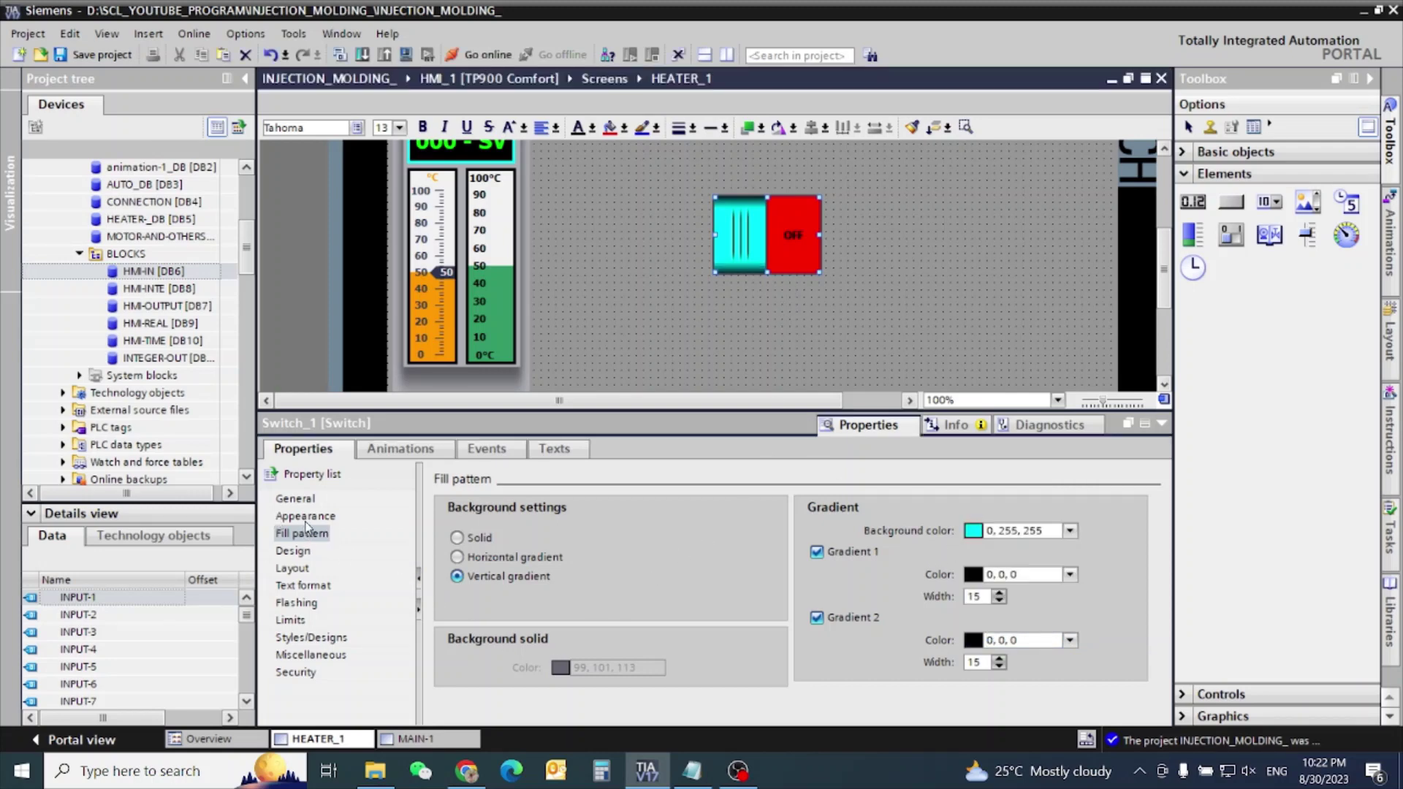
# - Set the switch's height to 35 in its layout
pyautogui.click(293, 568)
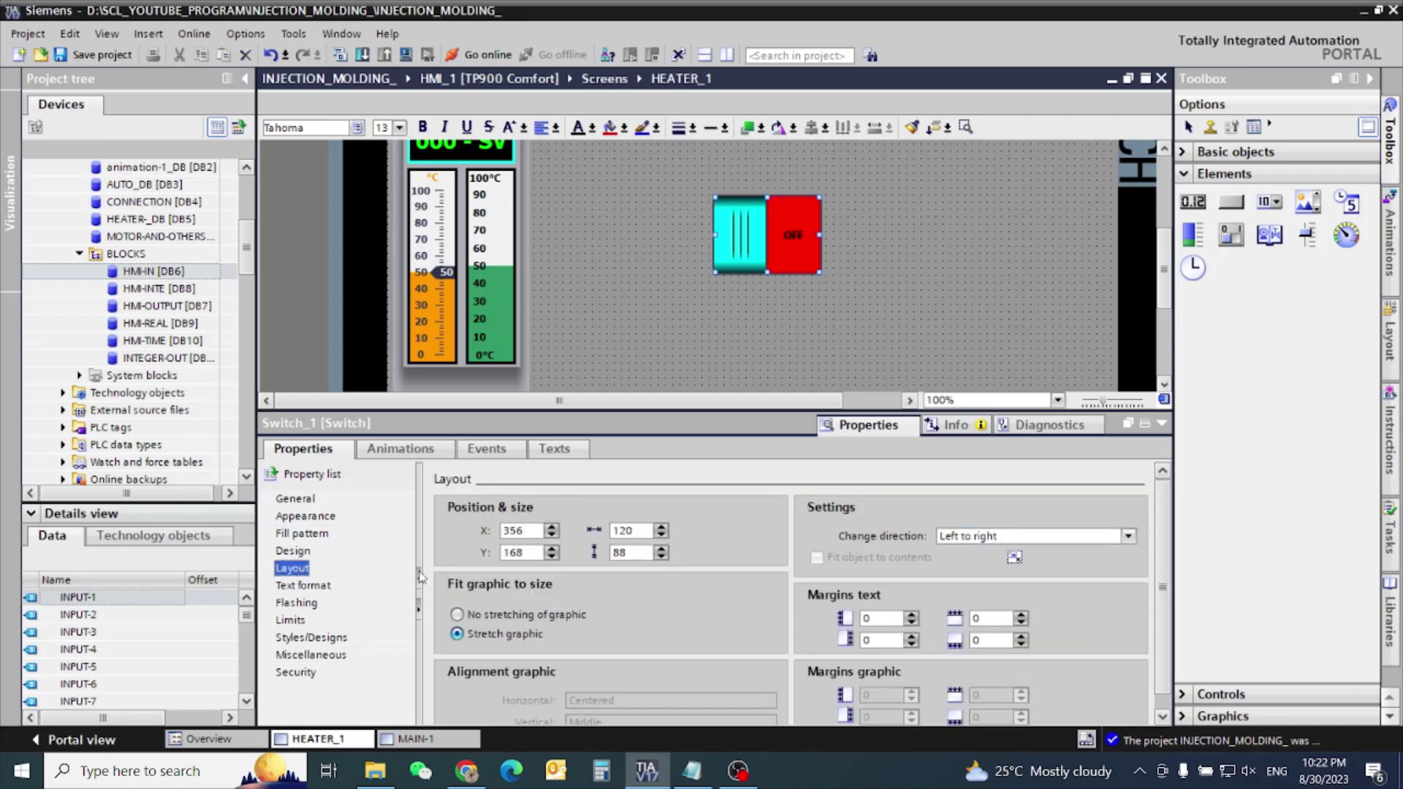
pyautogui.click(643, 532)
pyautogui.press('BackSpace')
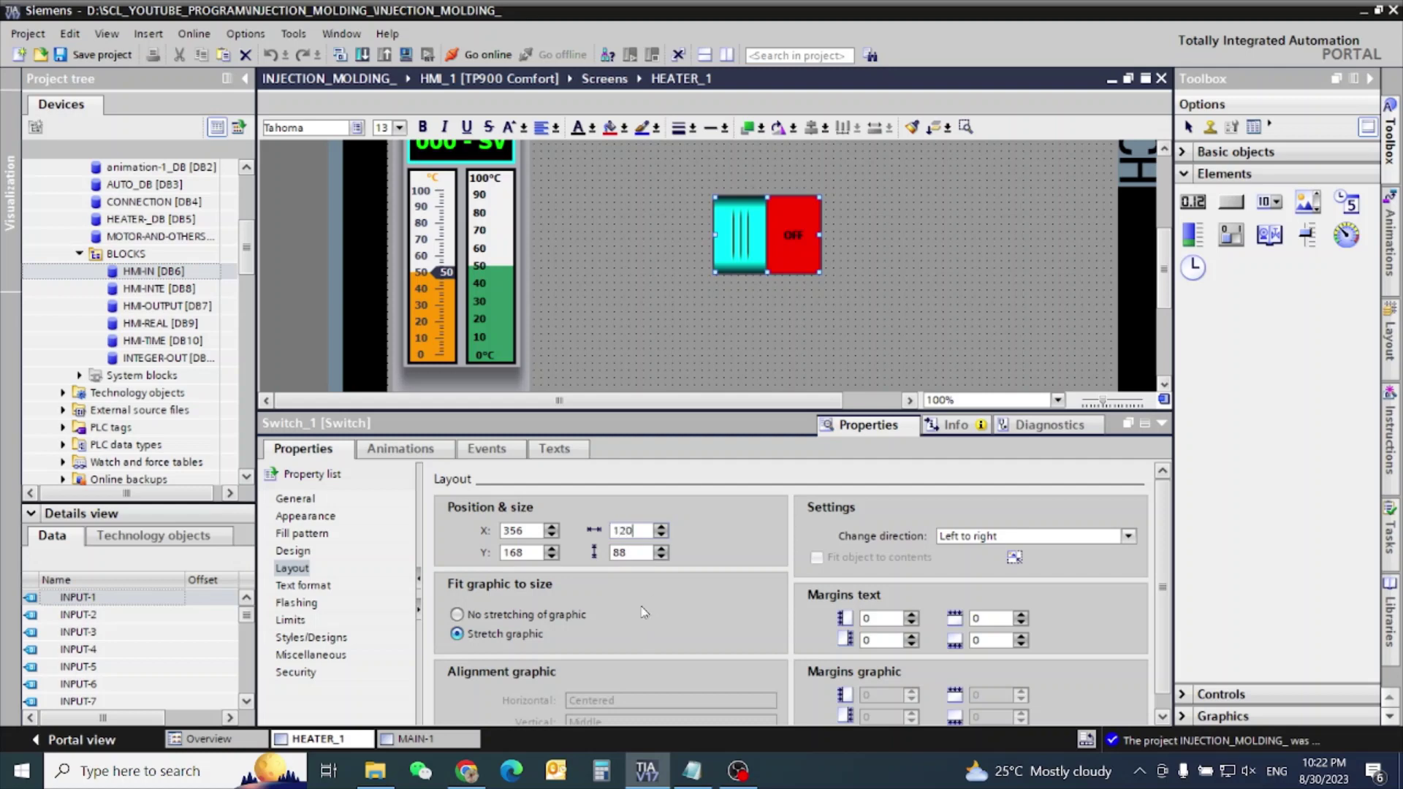
pyautogui.click(640, 553)
pyautogui.press('BackSpace')
pyautogui.press('BackSpace')
pyautogui.write('3')
pyautogui.press('Return')
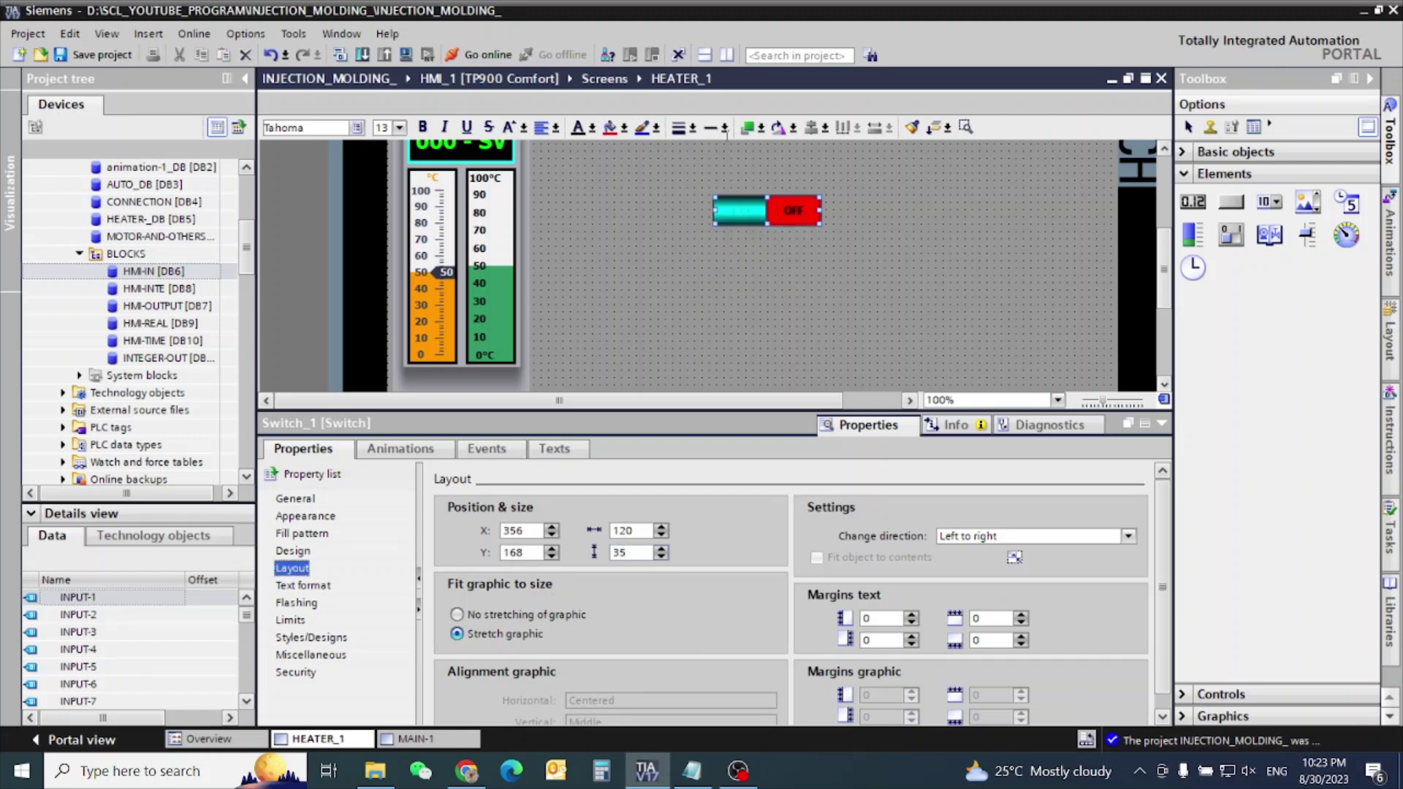
# - Move the switch directly below the slider and bar, at about X 19, Y 361
pyautogui.moveTo(763, 211); pyautogui.dragTo(679, 320)
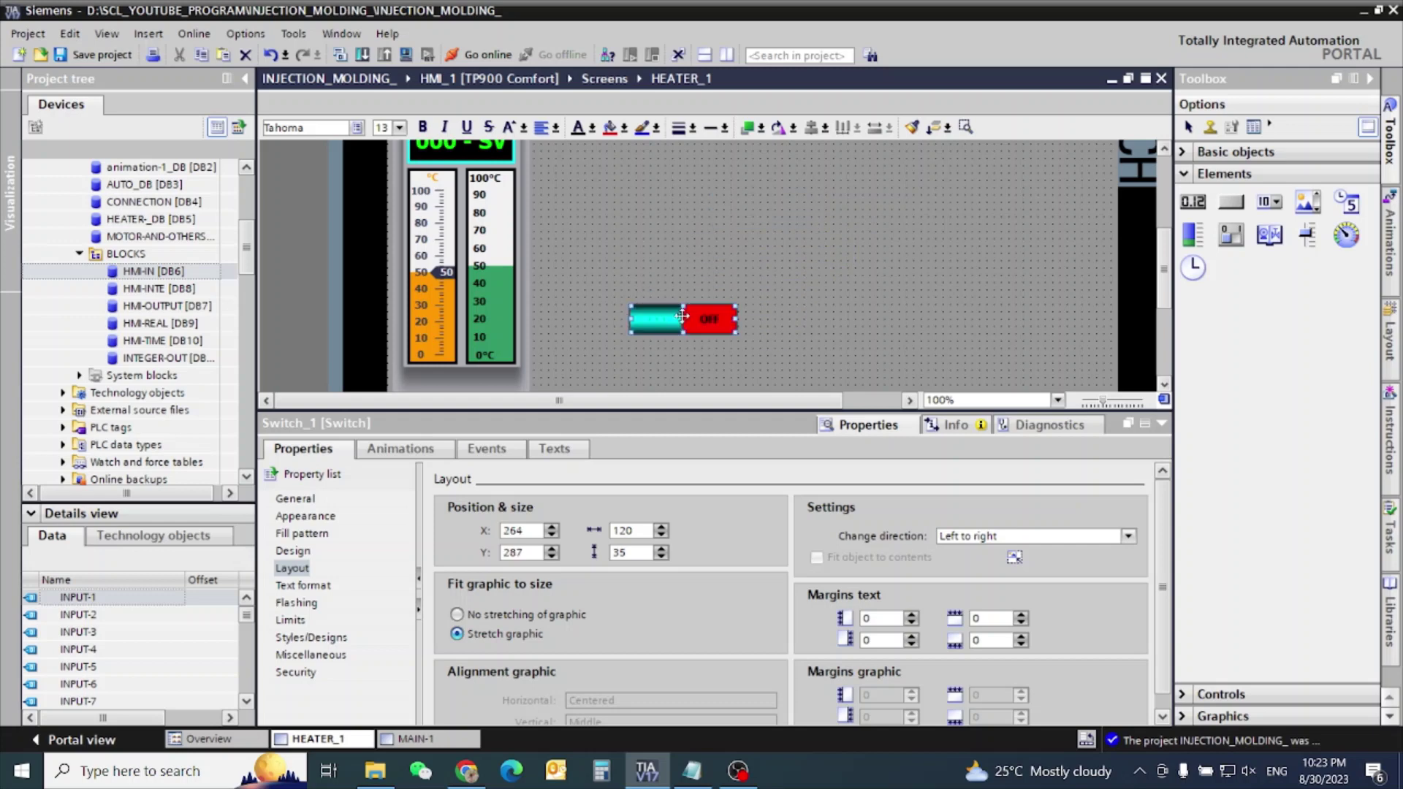
pyautogui.scroll(-3, 714, 307)
pyautogui.moveTo(681, 210); pyautogui.dragTo(459, 279)
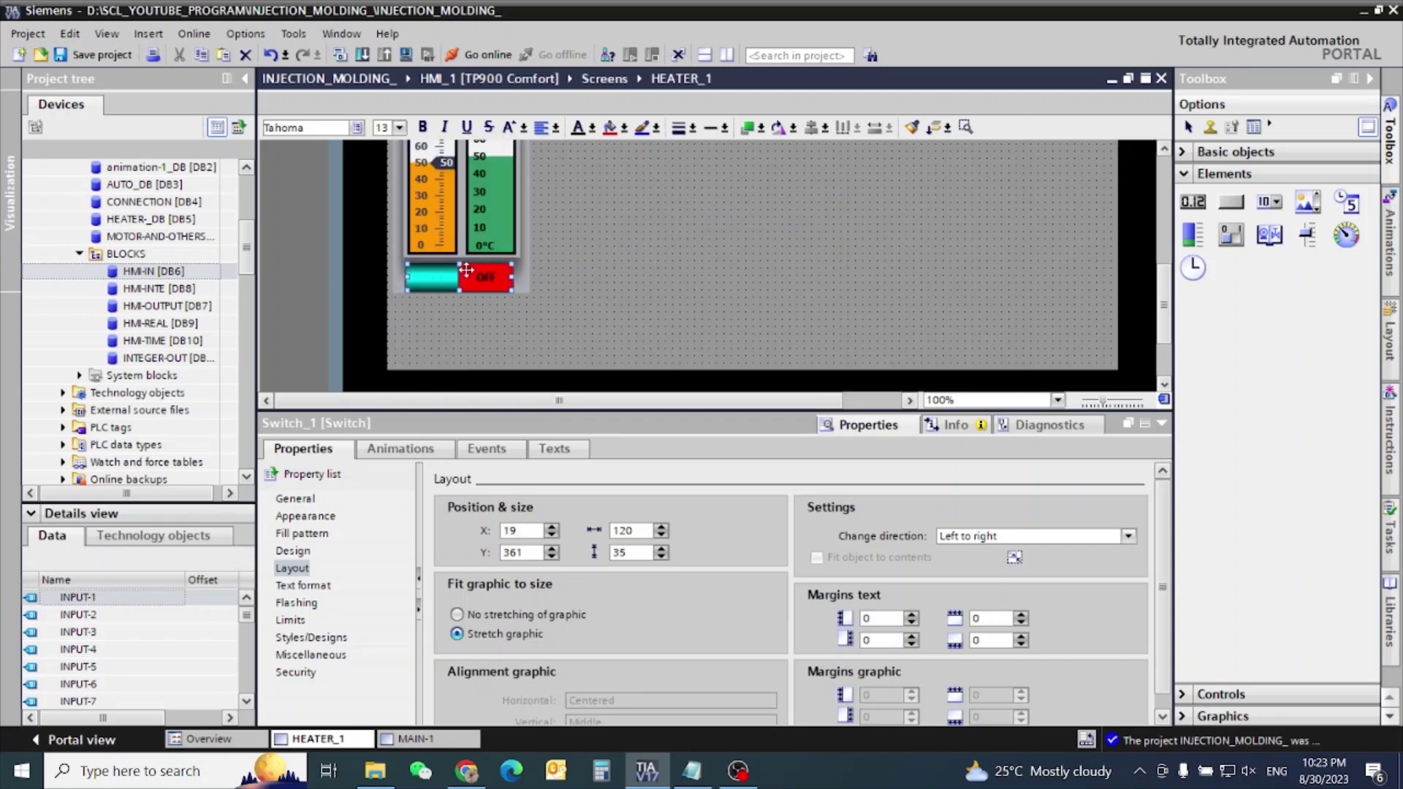
# - Adjust the switch's size to a width of 129 and a height of 35 to fit the heater frame
pyautogui.click(661, 528)
pyautogui.click(661, 528)
pyautogui.click(662, 528)
pyautogui.click(661, 527)
pyautogui.click(661, 548)
pyautogui.click(662, 549)
pyautogui.click(661, 549)
pyautogui.press('Up')
pyautogui.press('Up')
pyautogui.press('Up')
pyautogui.press('Down')
pyautogui.press('Down')
pyautogui.press('Down')
pyautogui.press('Down')
pyautogui.press('Down')
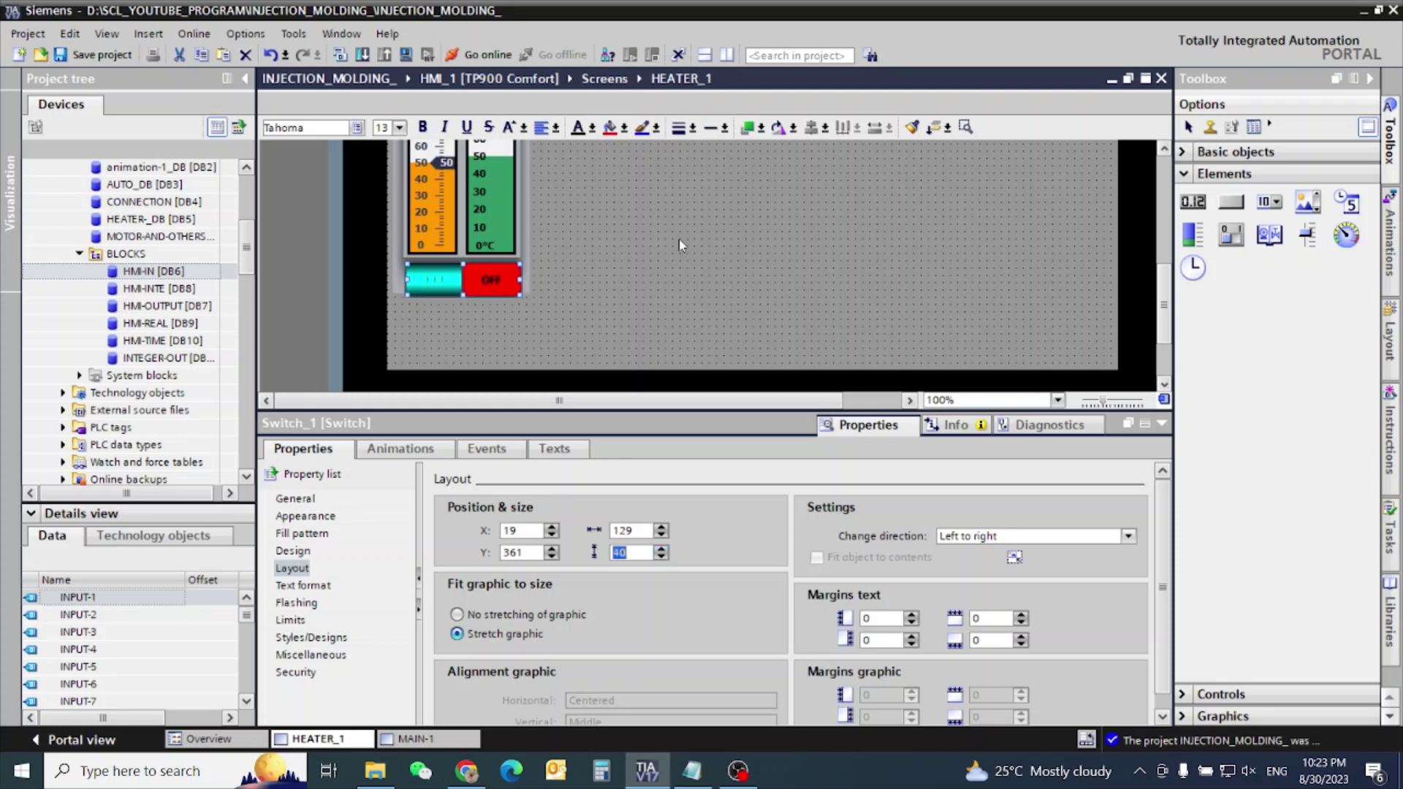
pyautogui.press('Down')
pyautogui.press('Down')
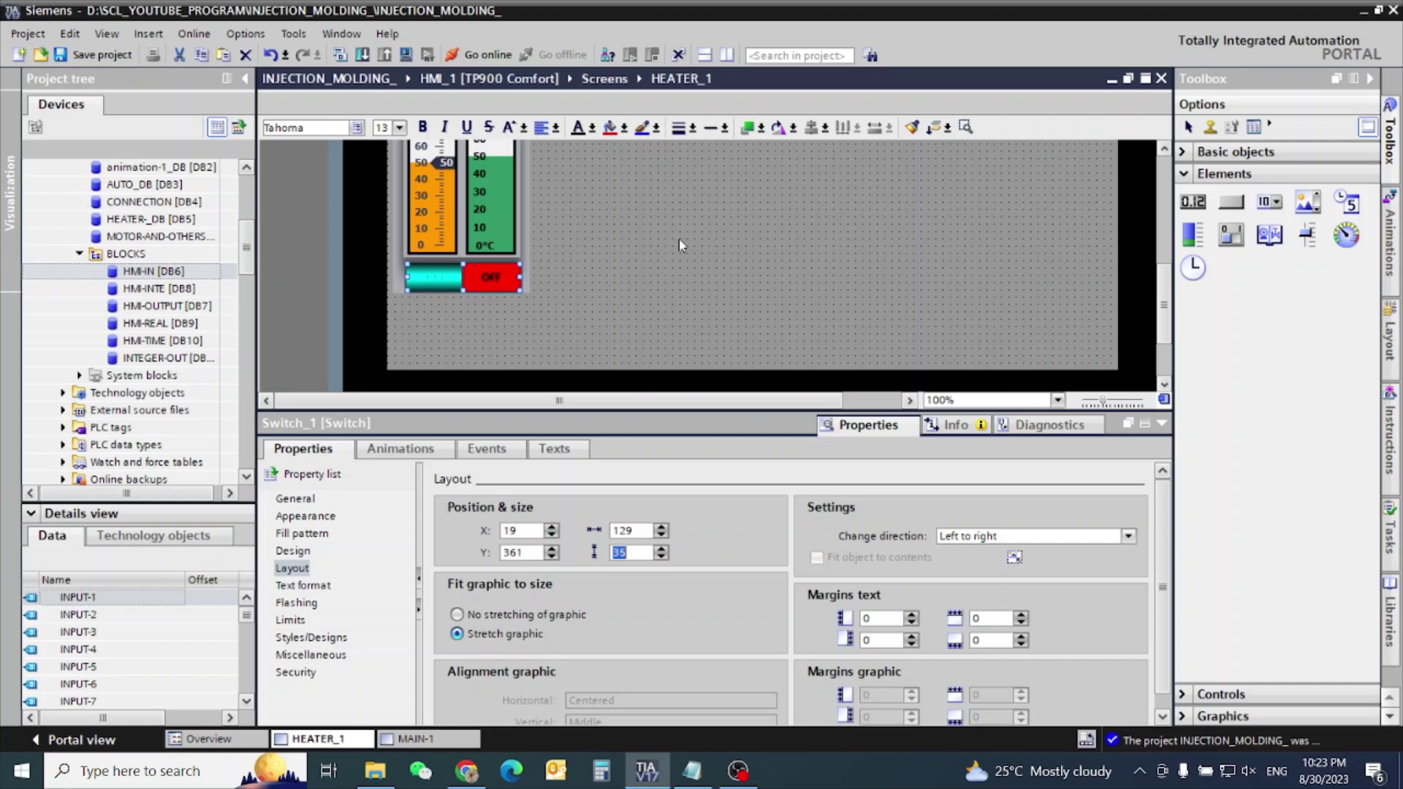
pyautogui.click(577, 329)
pyautogui.click(422, 276)
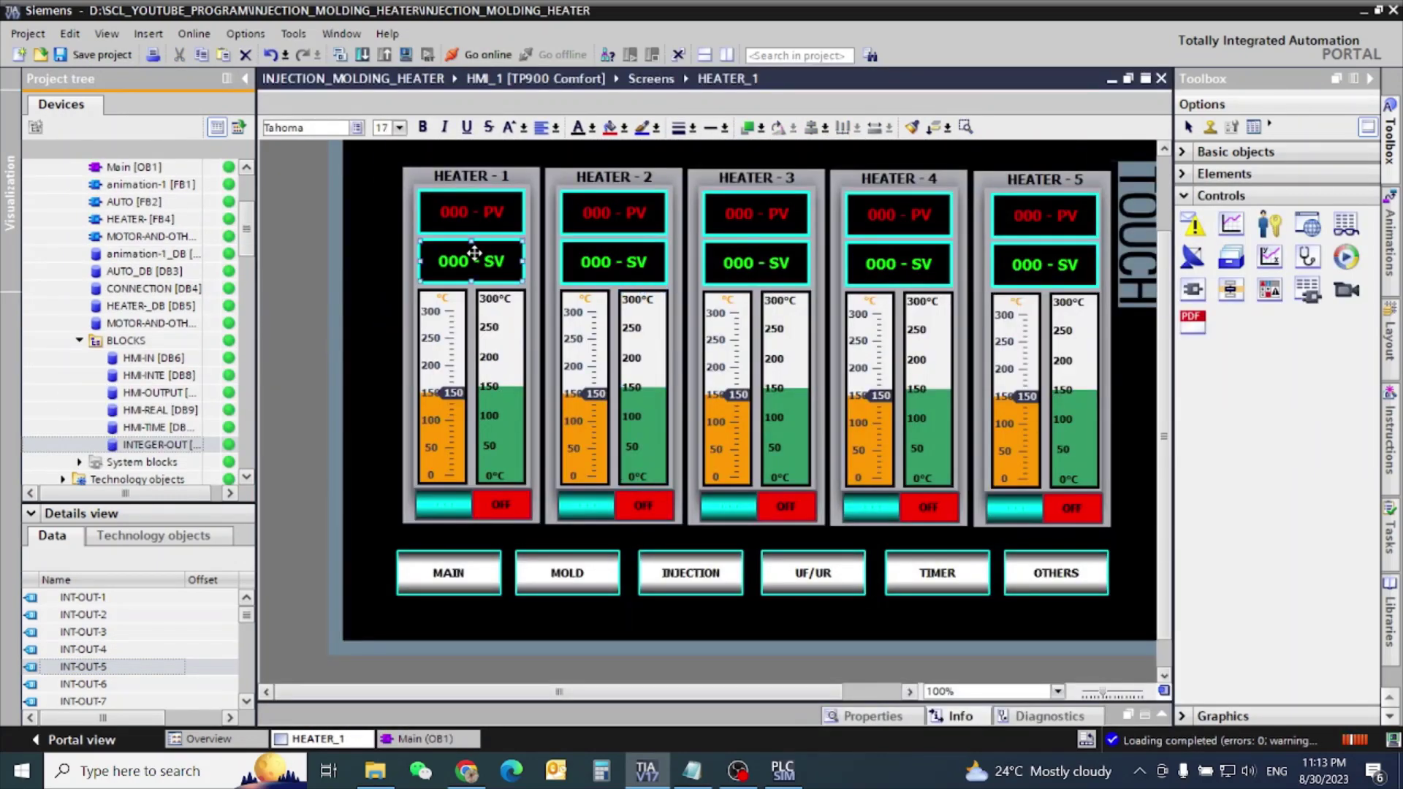
# - Set the HEATER-1 SV field's mode to Input/output and check the process tags of the HEATER-2 and HEATER-5 SV fields
pyautogui.doubleClick(474, 253)
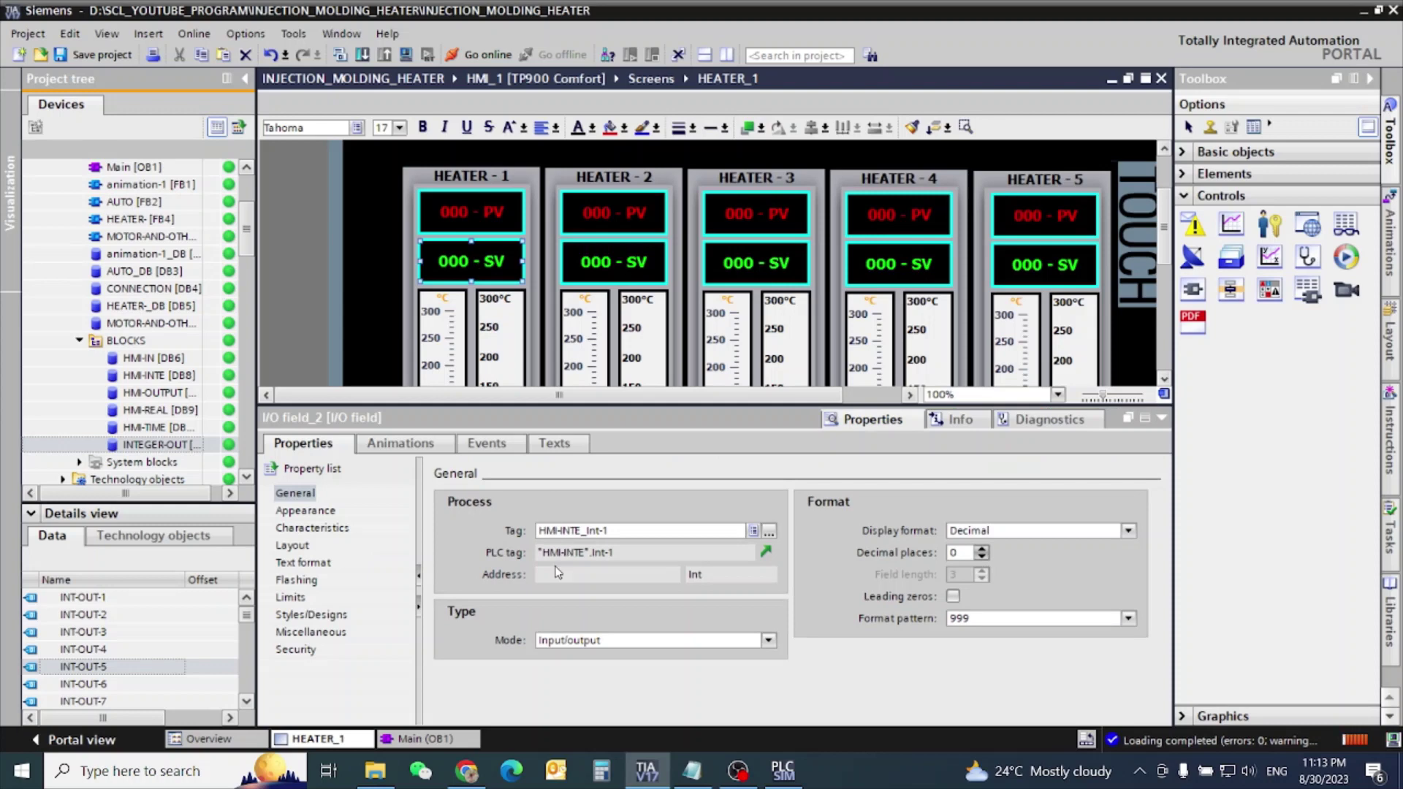
pyautogui.click(769, 641)
pyautogui.click(560, 673)
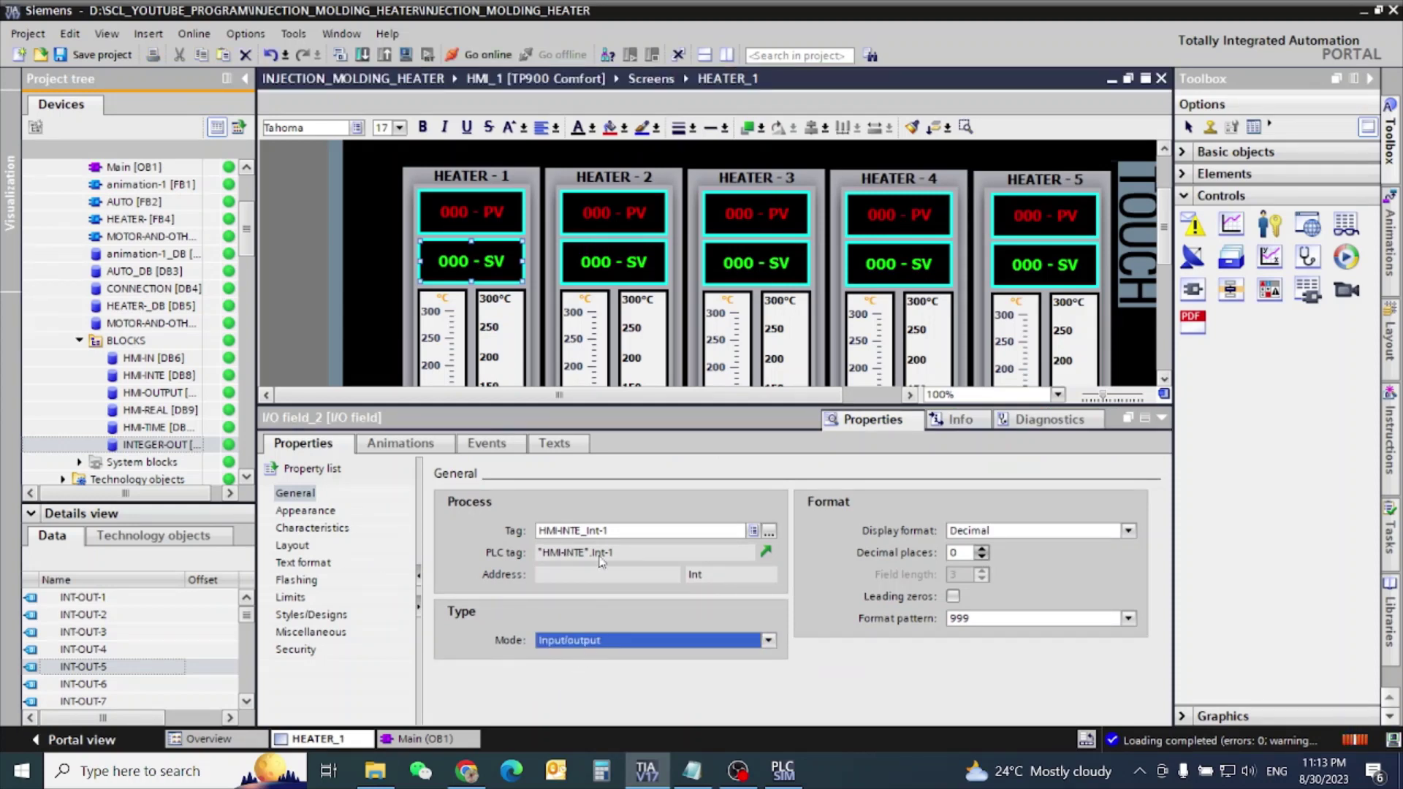
pyautogui.click(584, 260)
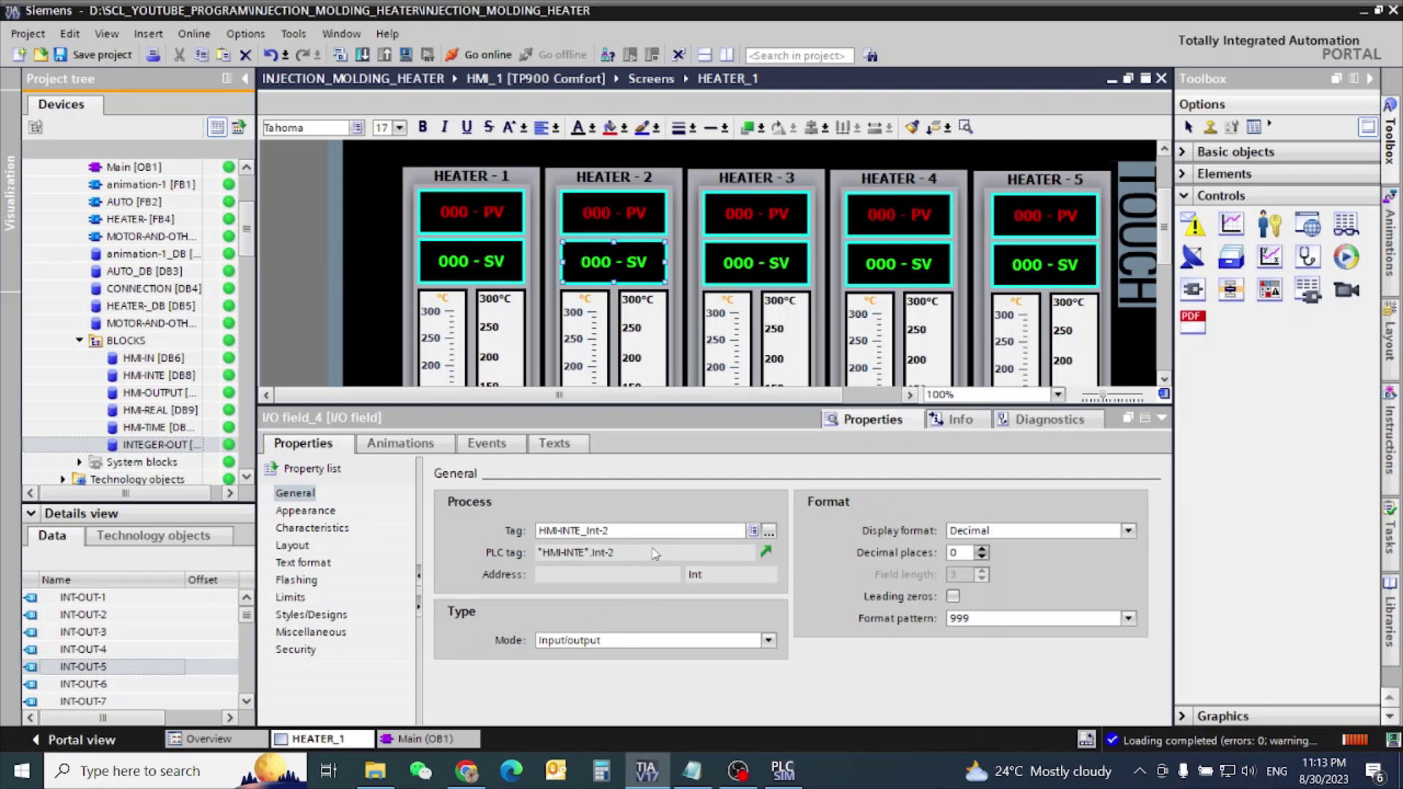
pyautogui.click(1046, 261)
# - Enter 300 as the maximum scale value of the HEATER-5 slider
pyautogui.click(1008, 344)
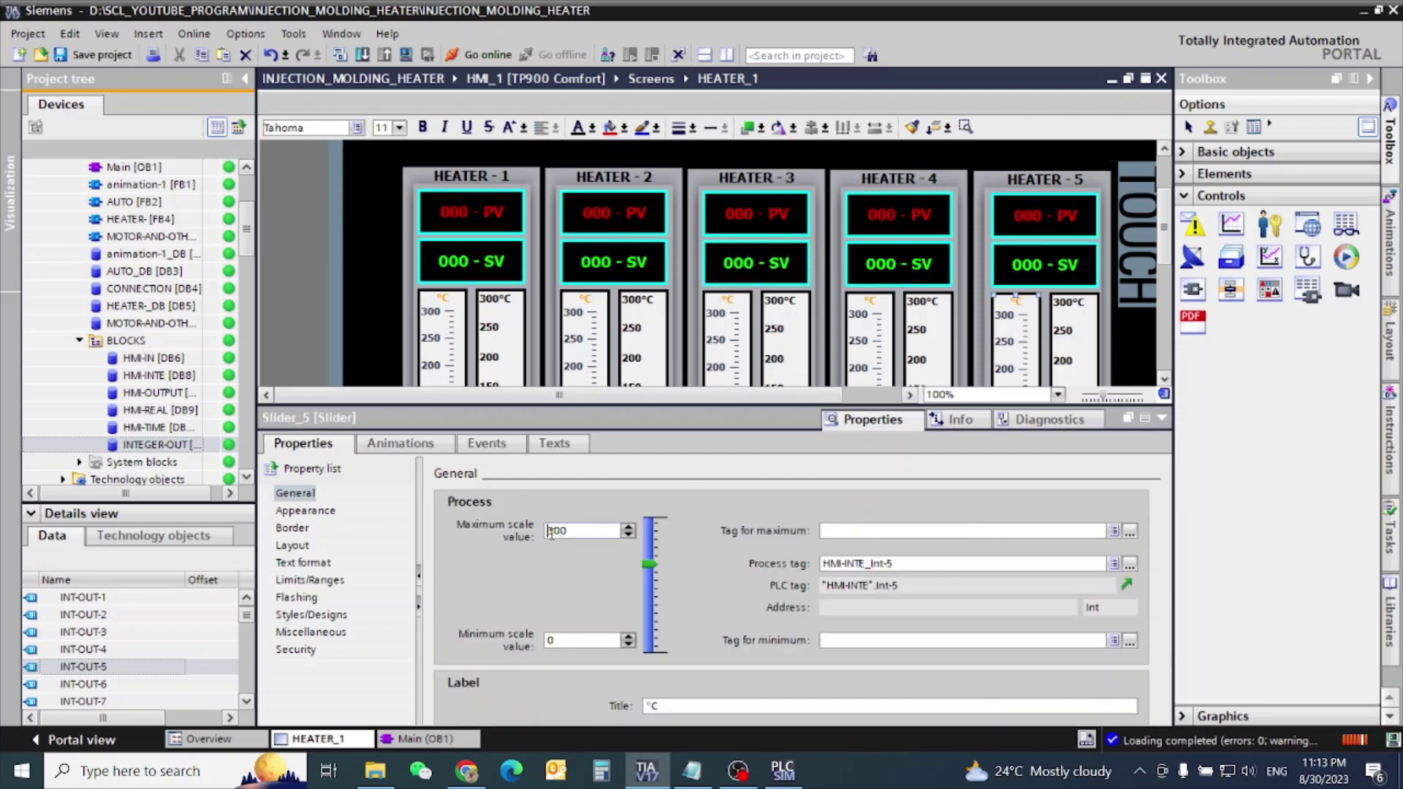
pyautogui.press('Delete')
pyautogui.write('3')
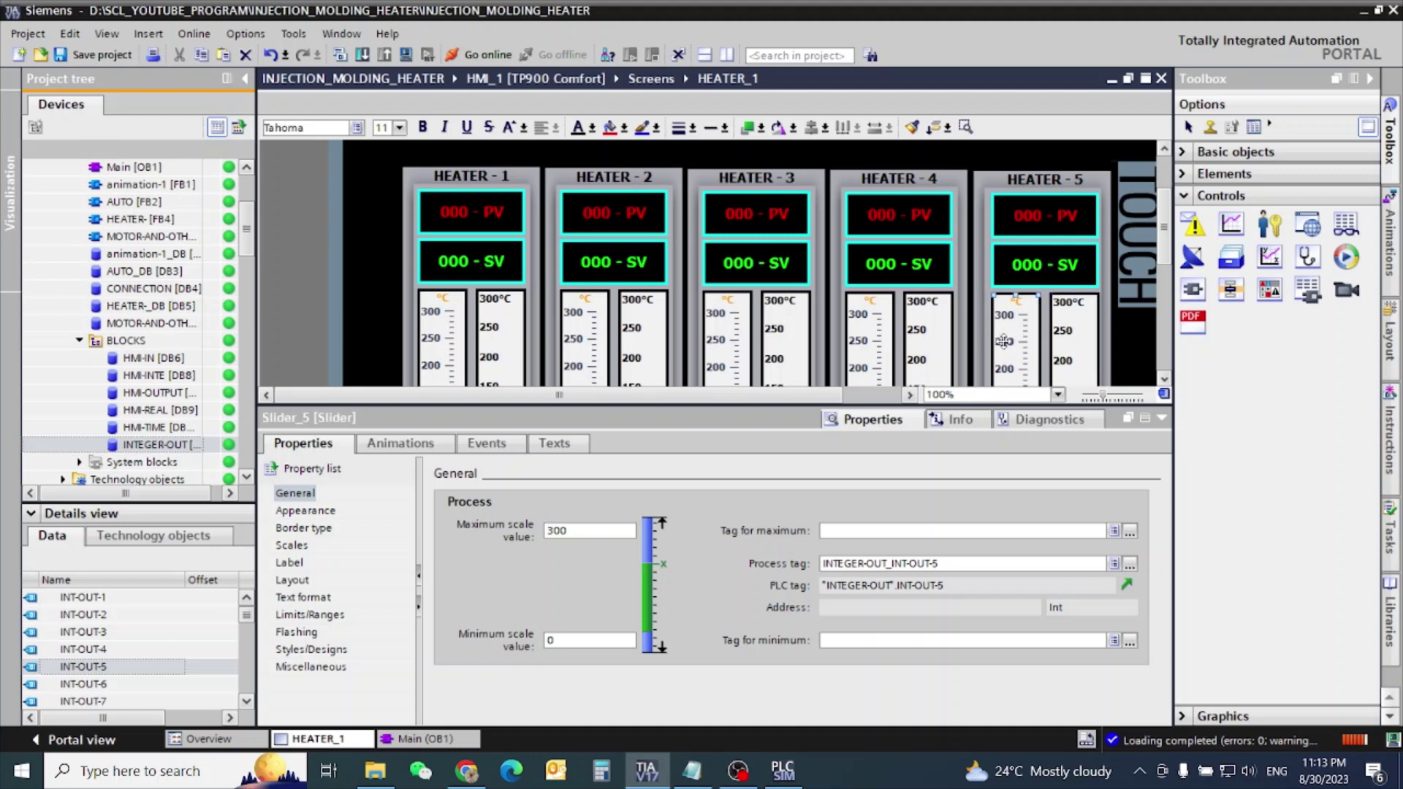
# - Check the process tags and scale values of the sliders and bars for the other heaters
pyautogui.click(911, 349)
pyautogui.click(861, 340)
pyautogui.click(785, 338)
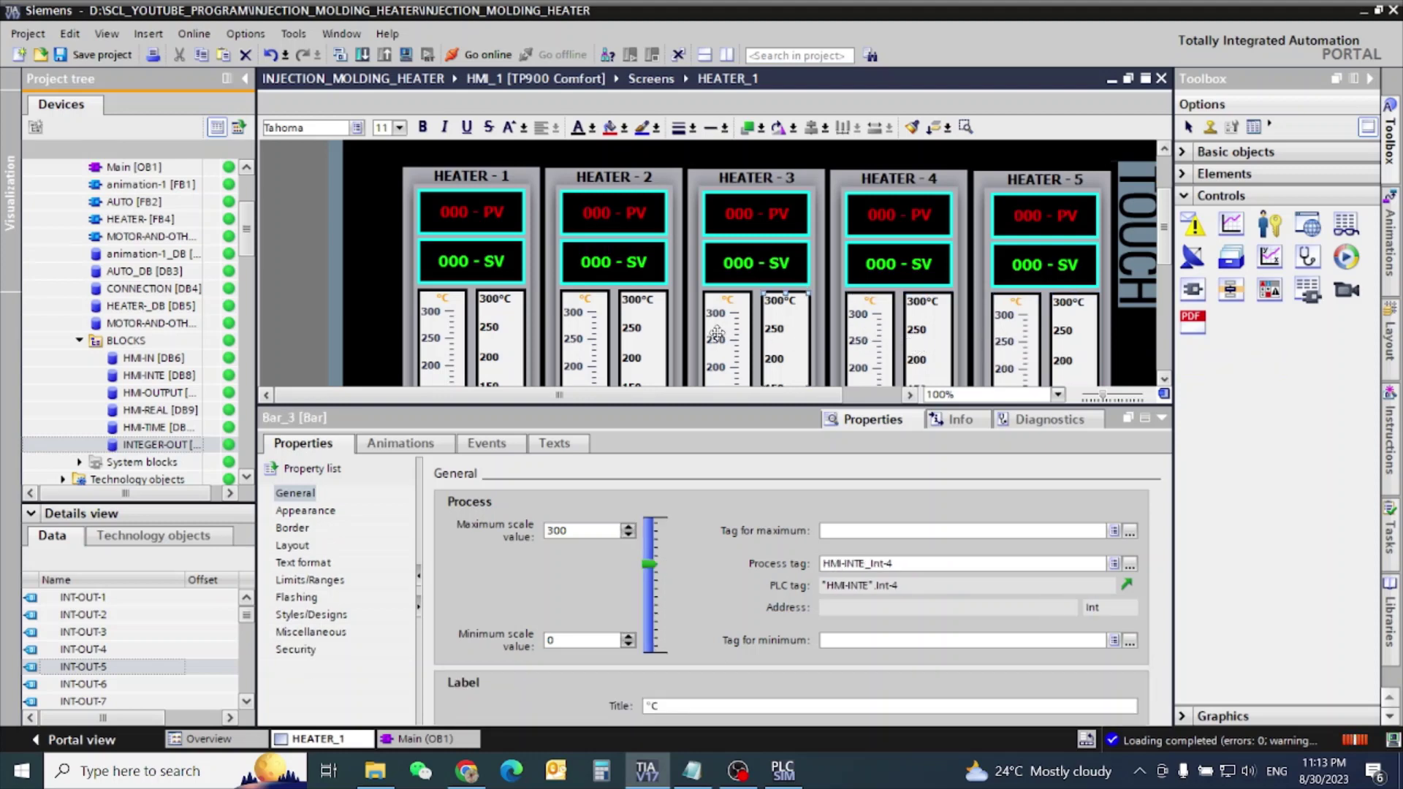
pyautogui.click(586, 334)
pyautogui.click(451, 326)
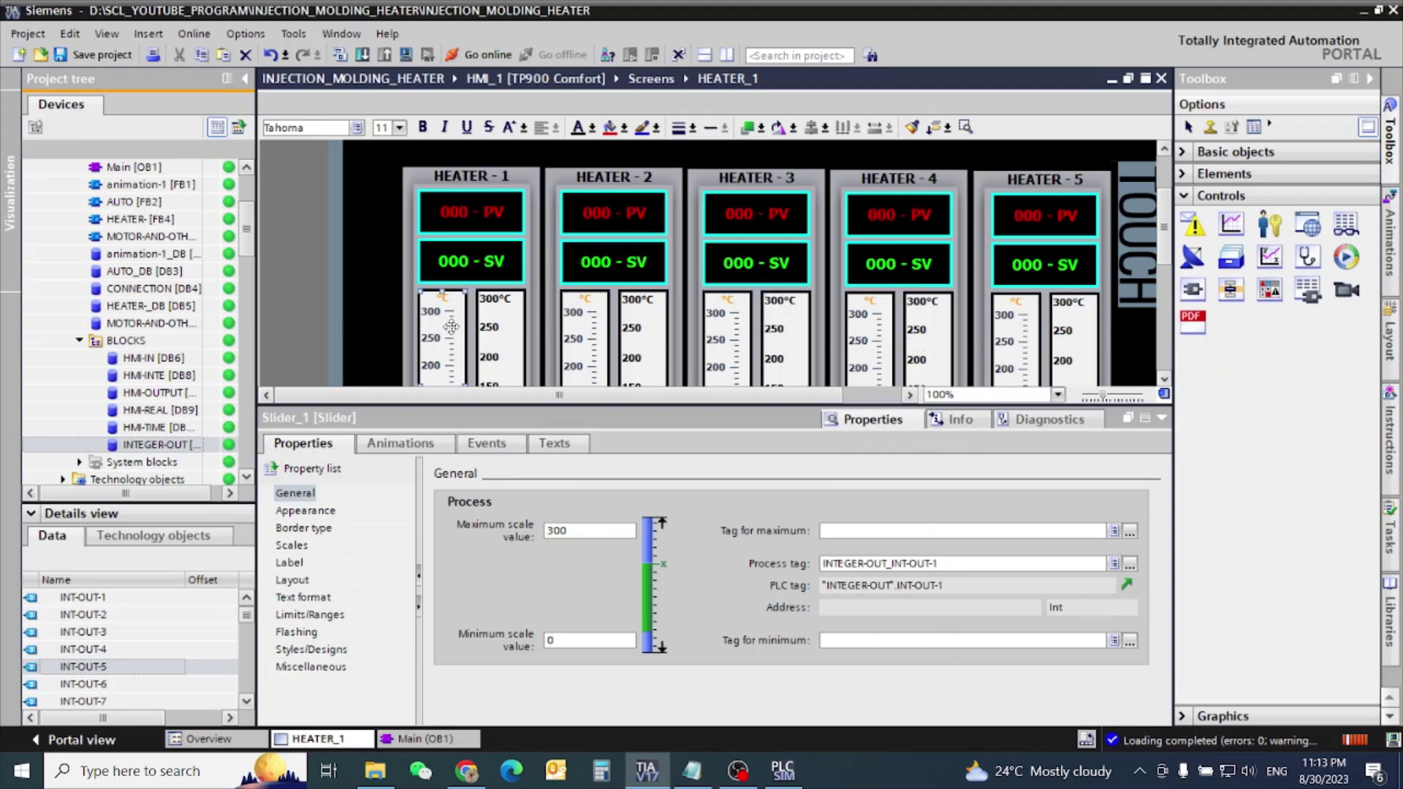
# - Save the project and collapse the properties area to show the full HEATER_1 screen
pyautogui.click(63, 61)
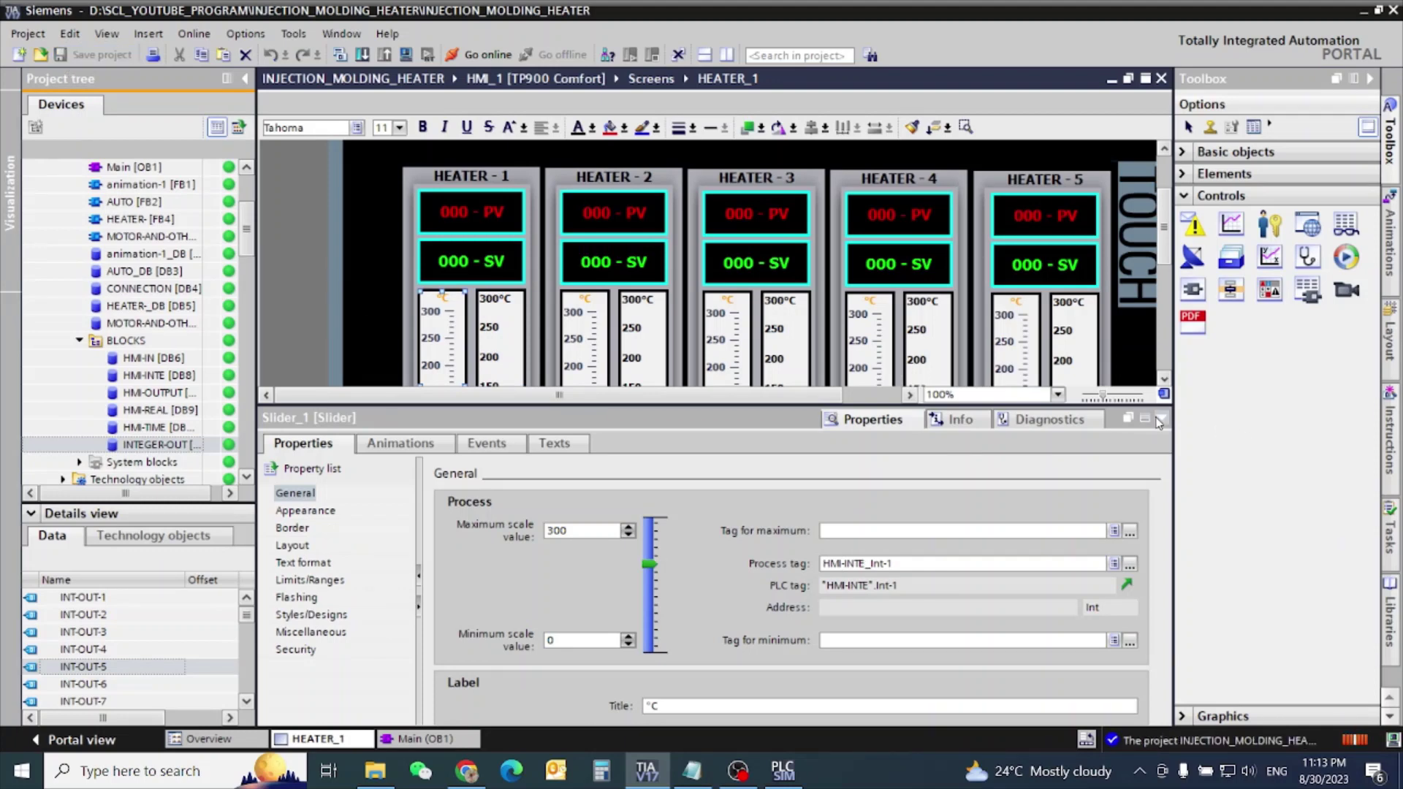
pyautogui.click(1161, 421)
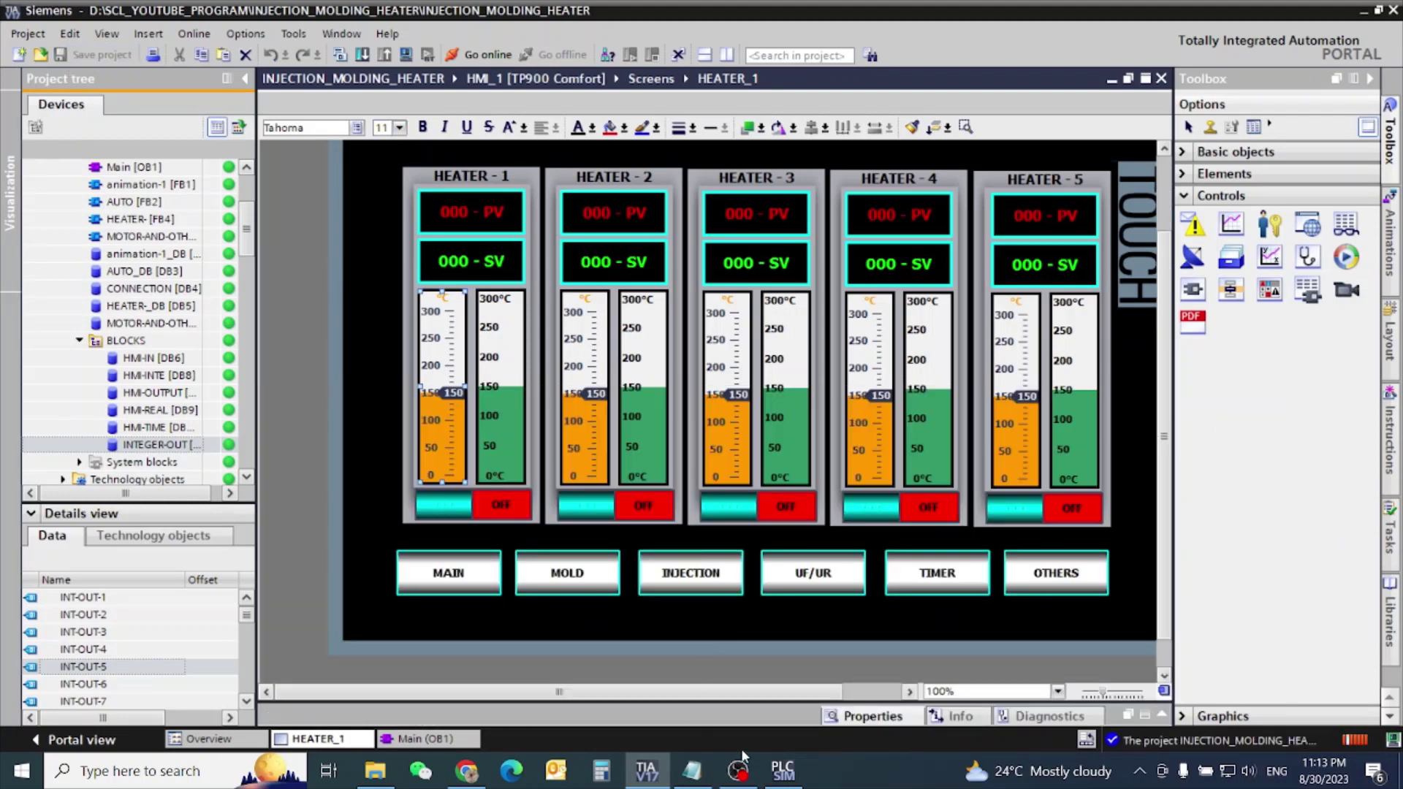
# - Start the HMI runtime simulation, collapse the compile messages, and move the runtime window clear of the PLC input values
pyautogui.hotkey('ctrl', 'shift', 'x')
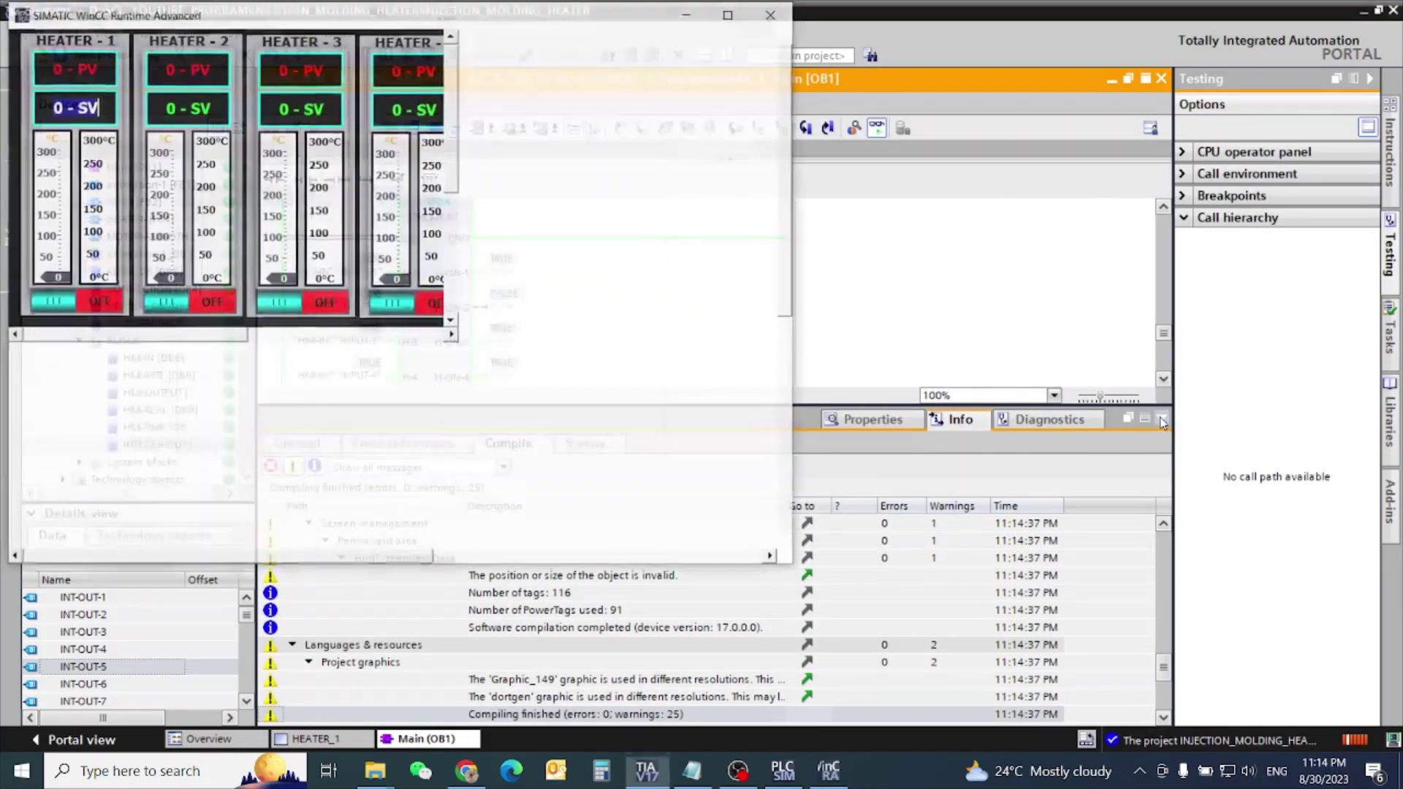
pyautogui.click(1162, 419)
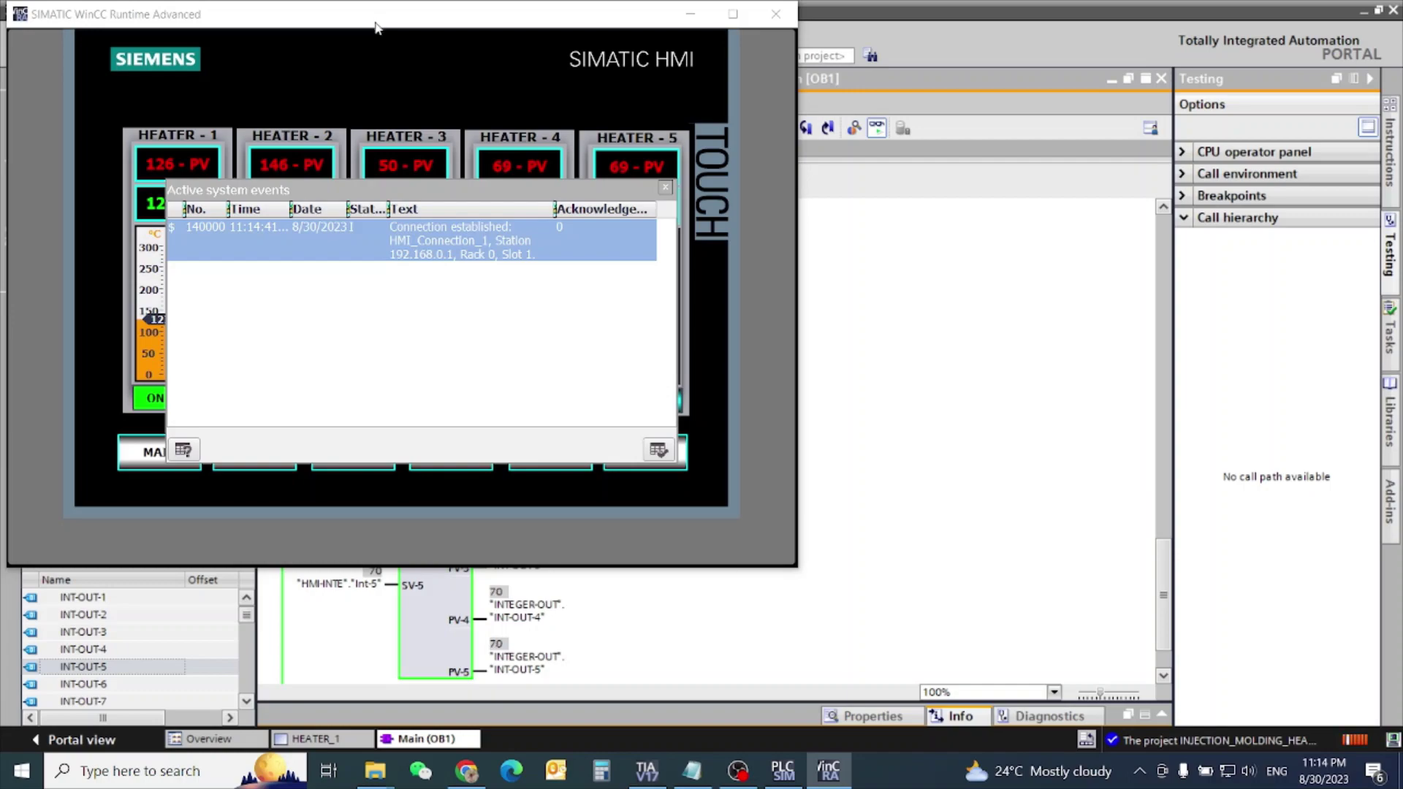
pyautogui.moveTo(326, 17); pyautogui.dragTo(735, 55)
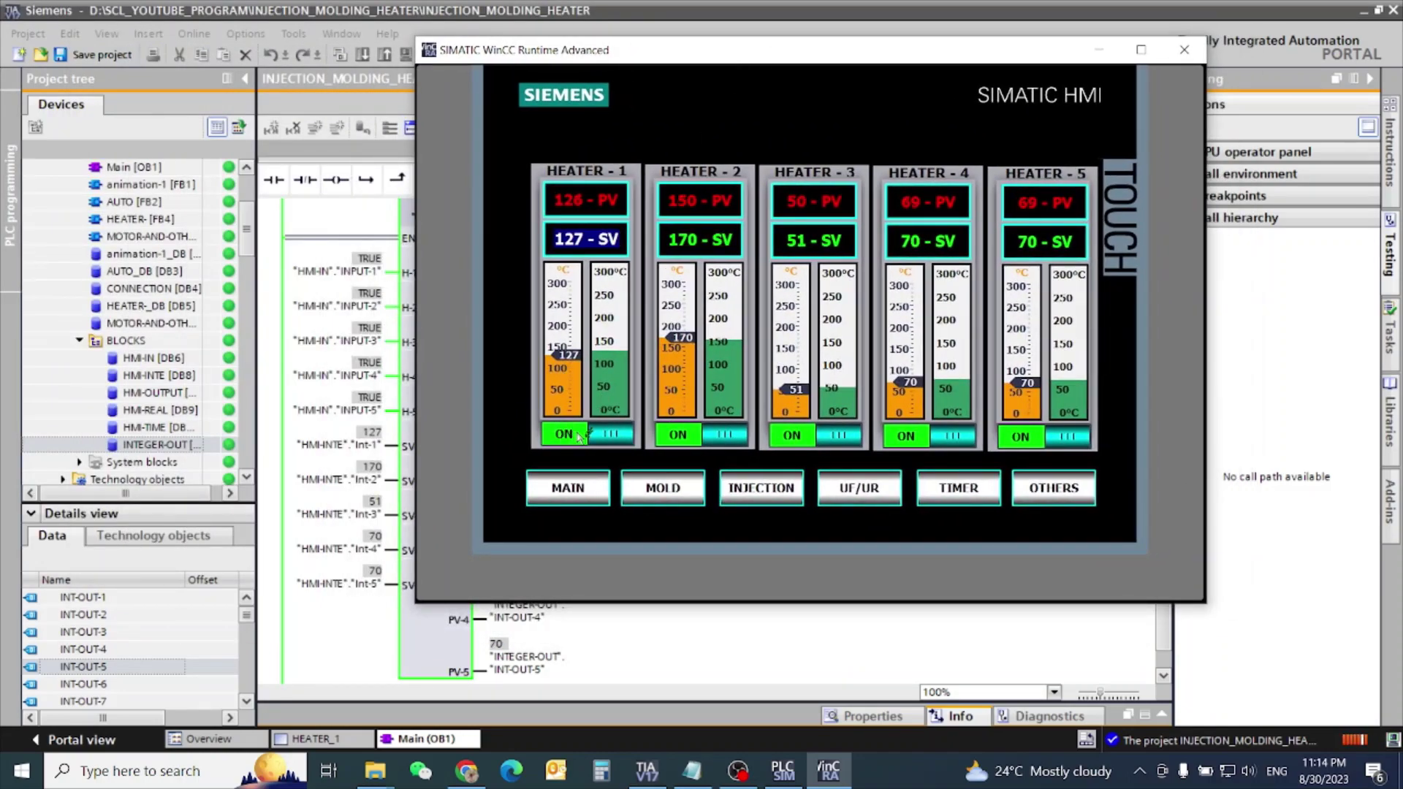
# - Switch off all five heaters, HEATER-1 through HEATER-5, on the running HMI screen
pyautogui.click(599, 439)
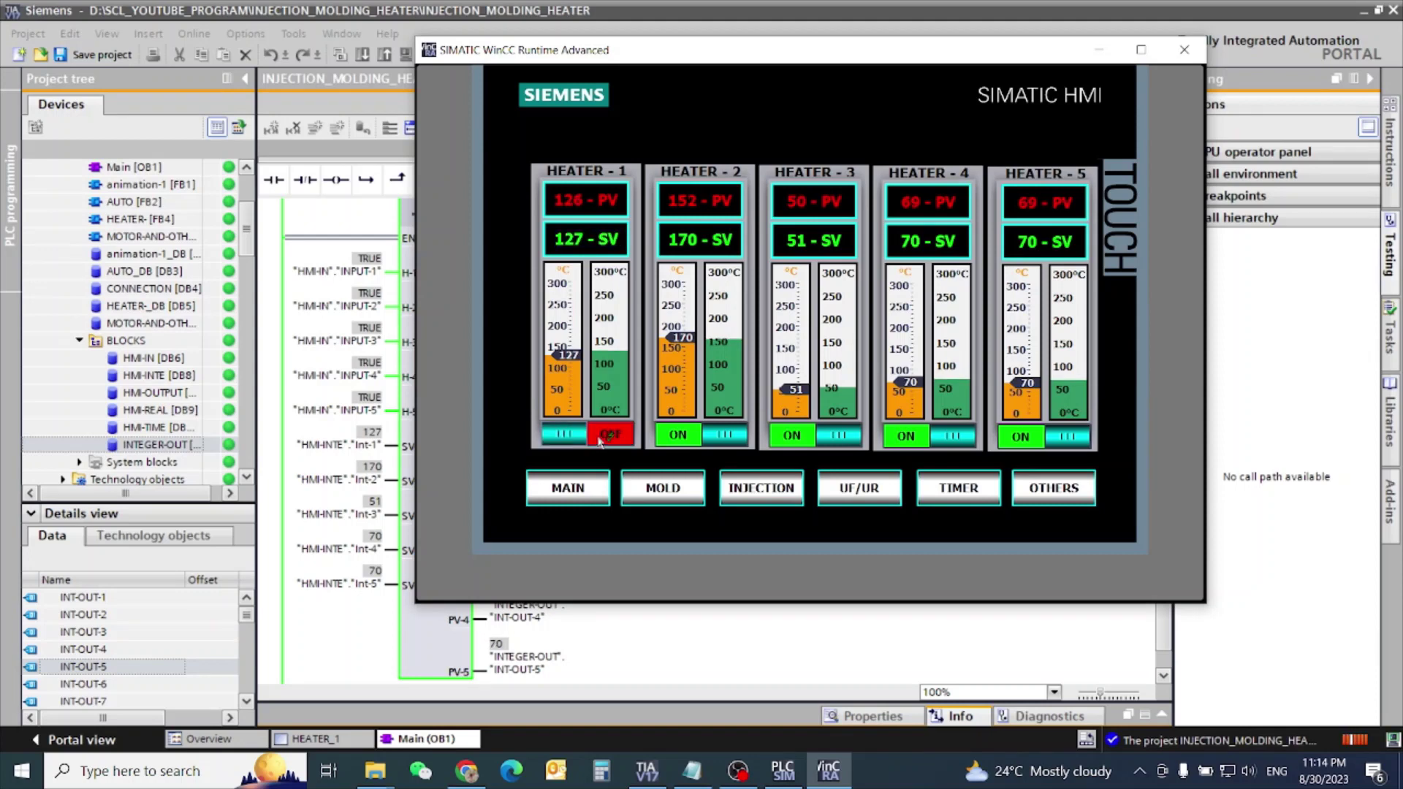
pyautogui.click(722, 436)
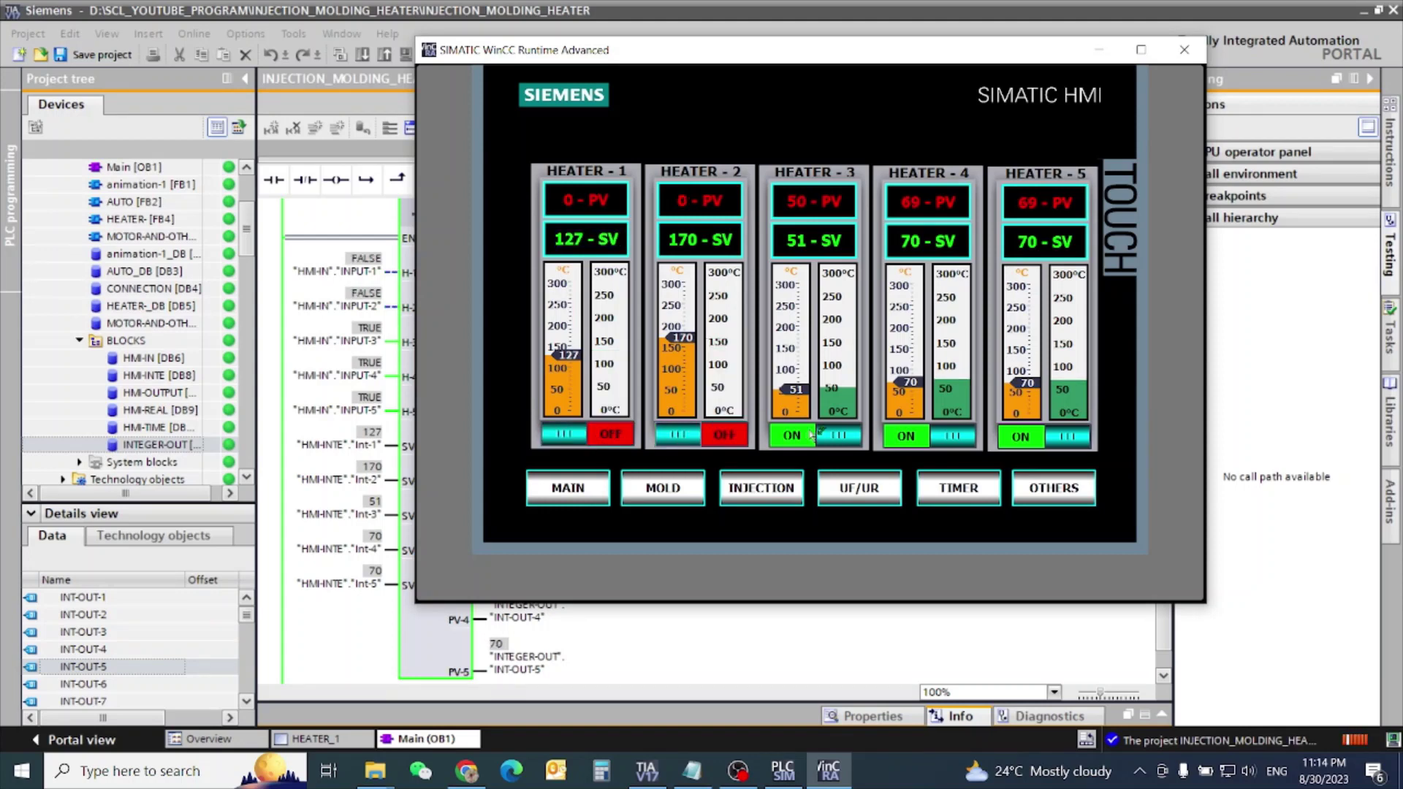
pyautogui.click(837, 435)
pyautogui.click(966, 437)
pyautogui.click(1068, 437)
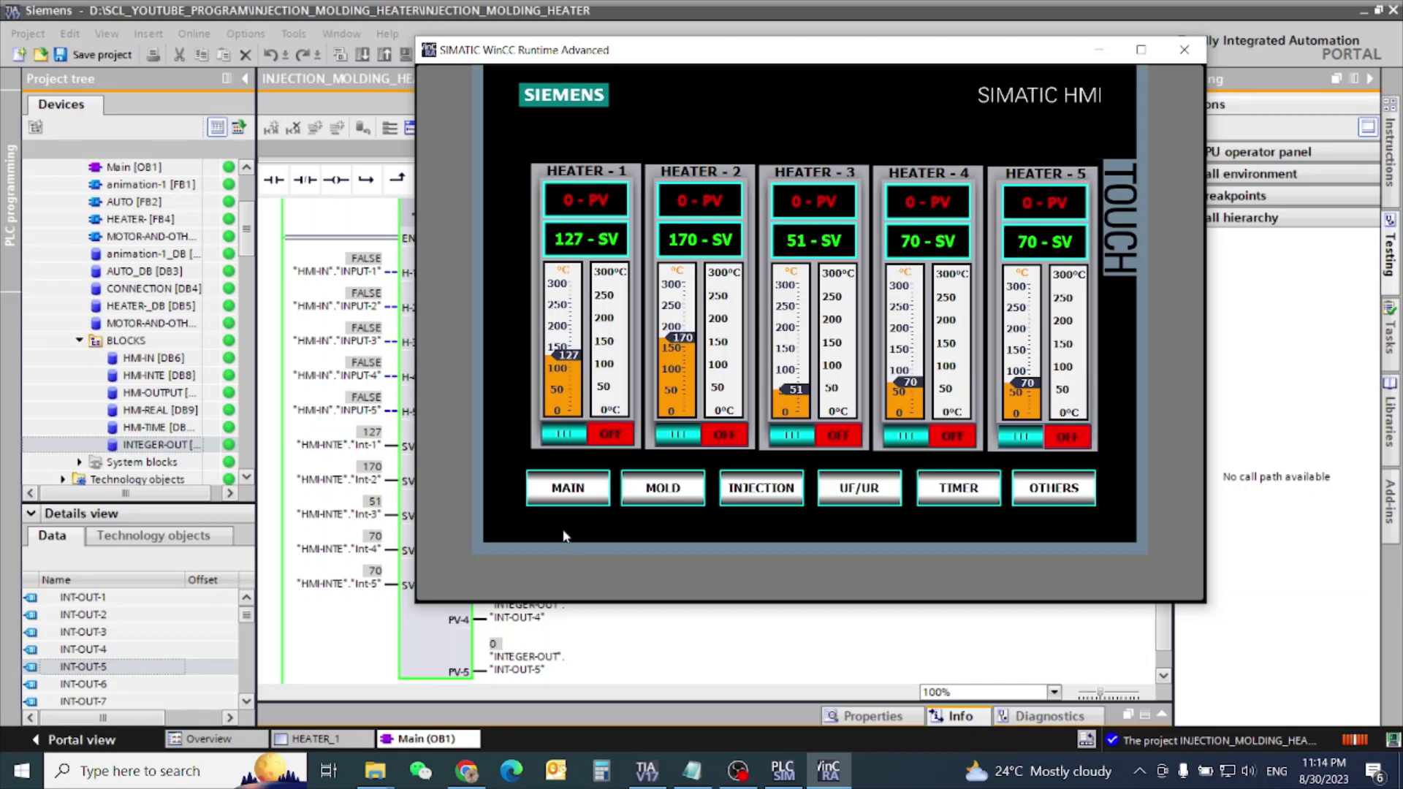
pyautogui.click(575, 497)
pyautogui.click(575, 497)
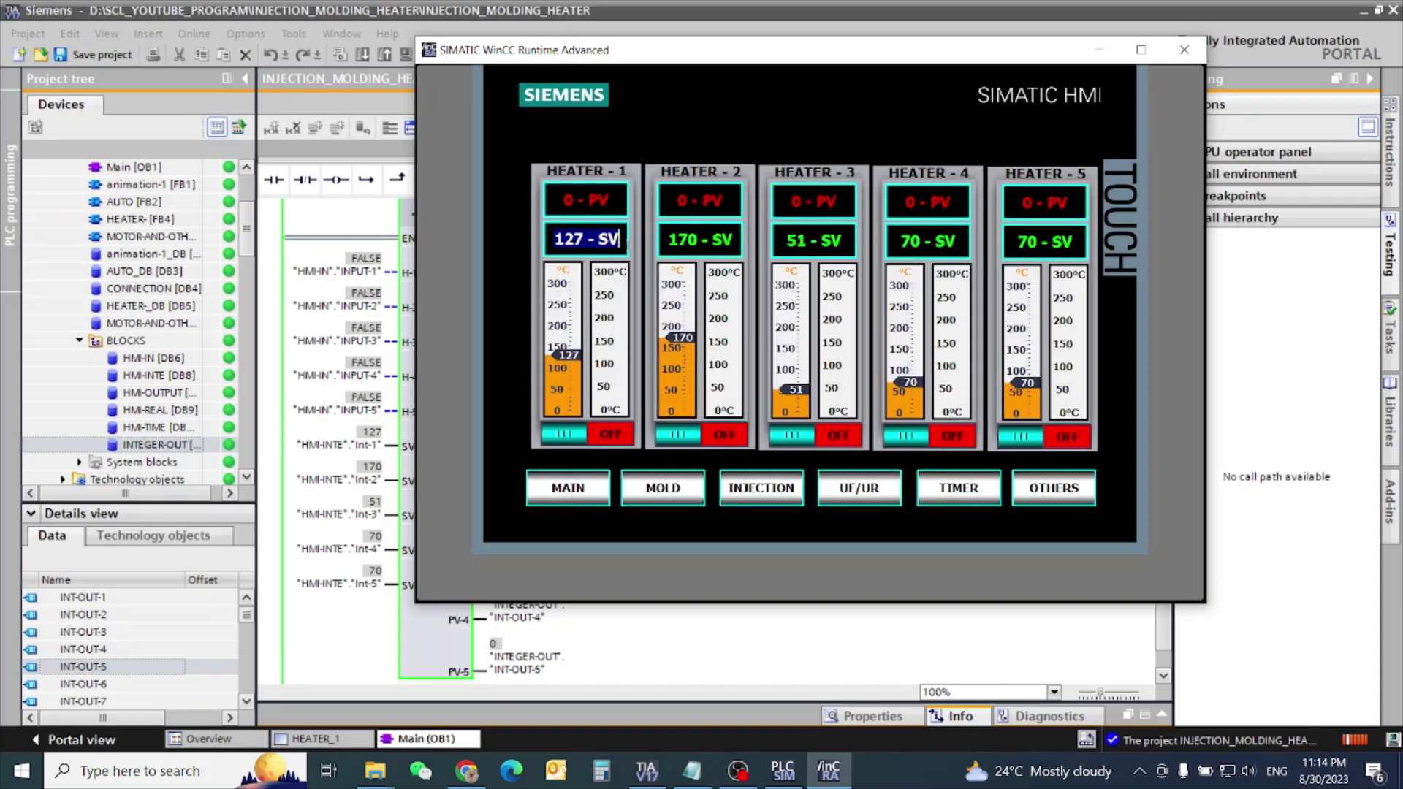
pyautogui.click(558, 246)
pyautogui.click(583, 358)
# - Switch all five heaters, HEATER-1 through HEATER-5, back on in the runtime simulation
pyautogui.click(566, 435)
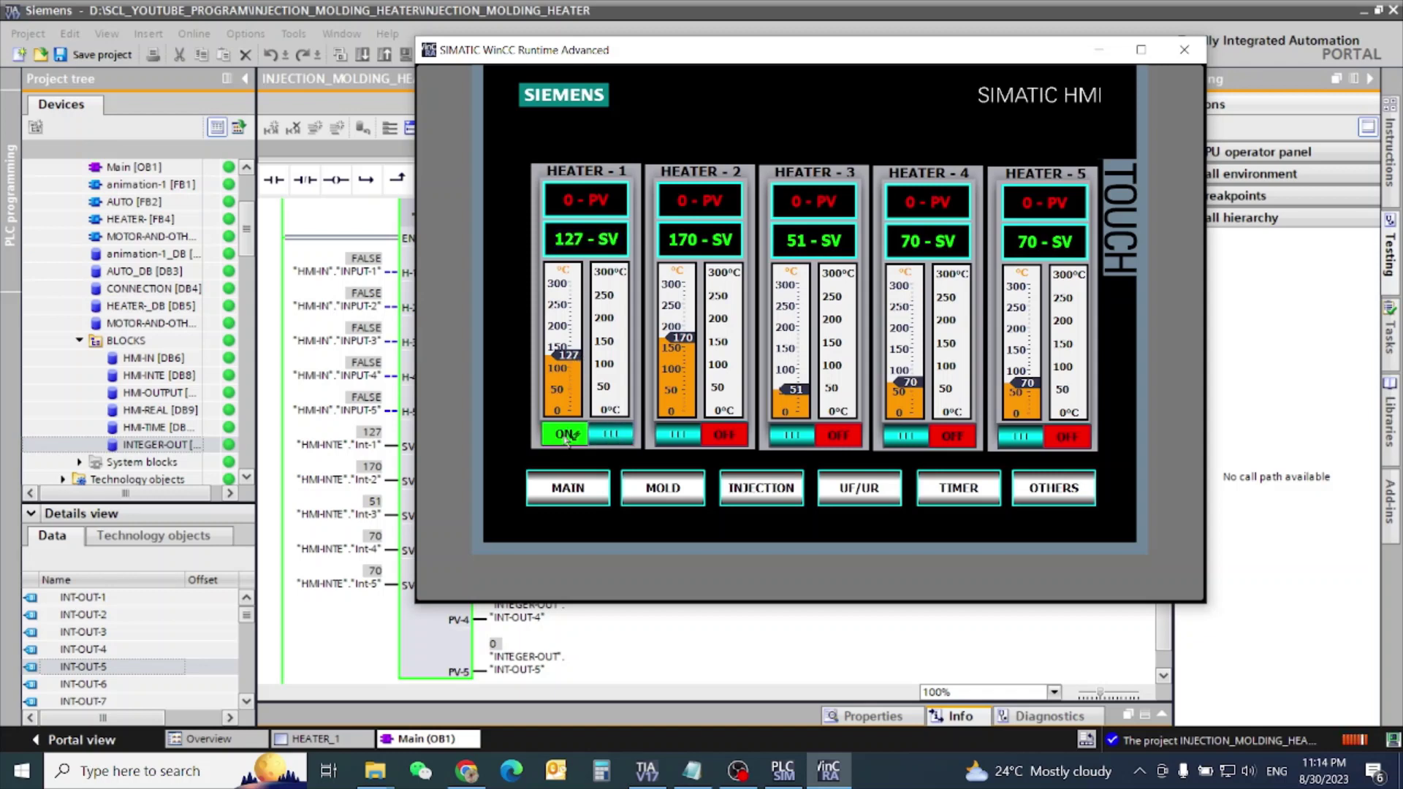
pyautogui.click(722, 437)
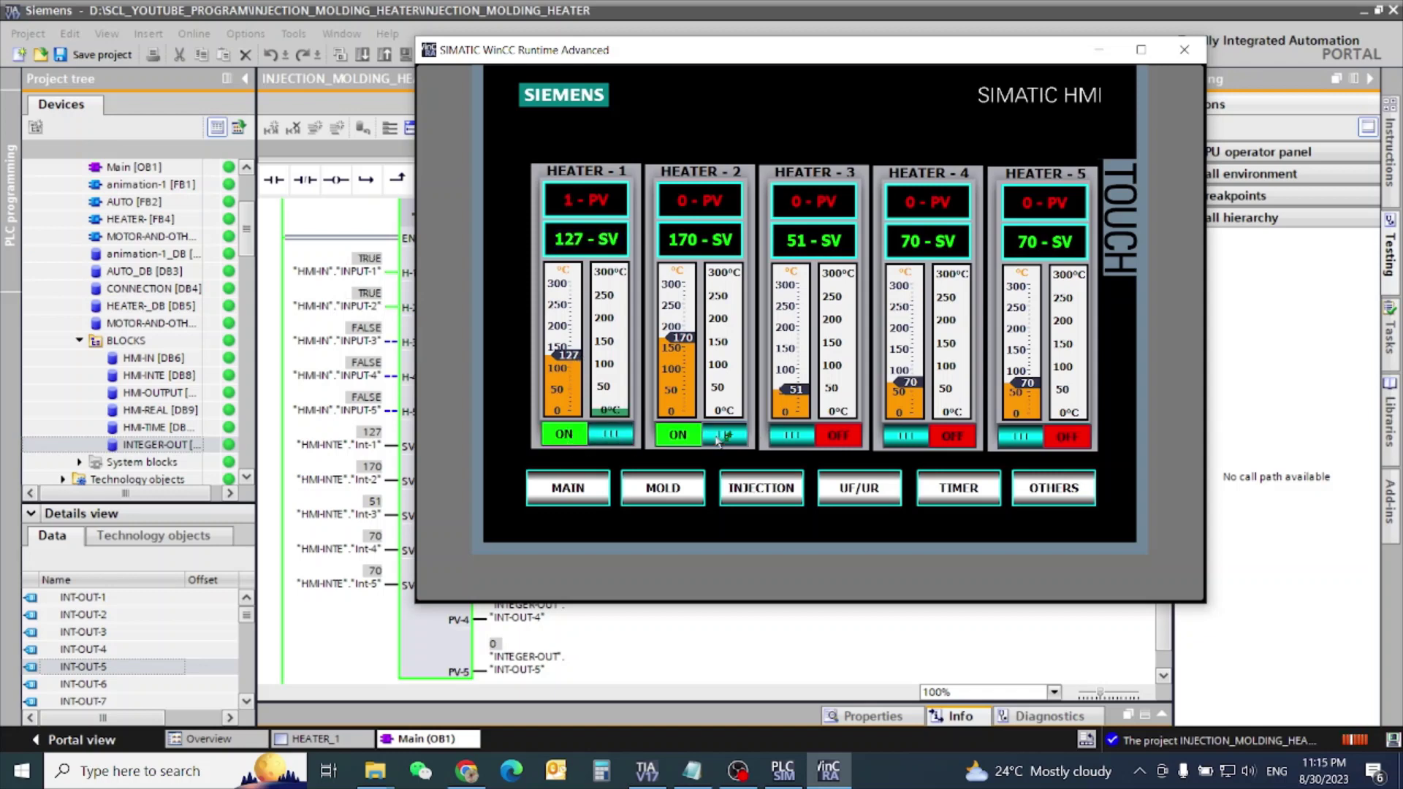
pyautogui.click(840, 437)
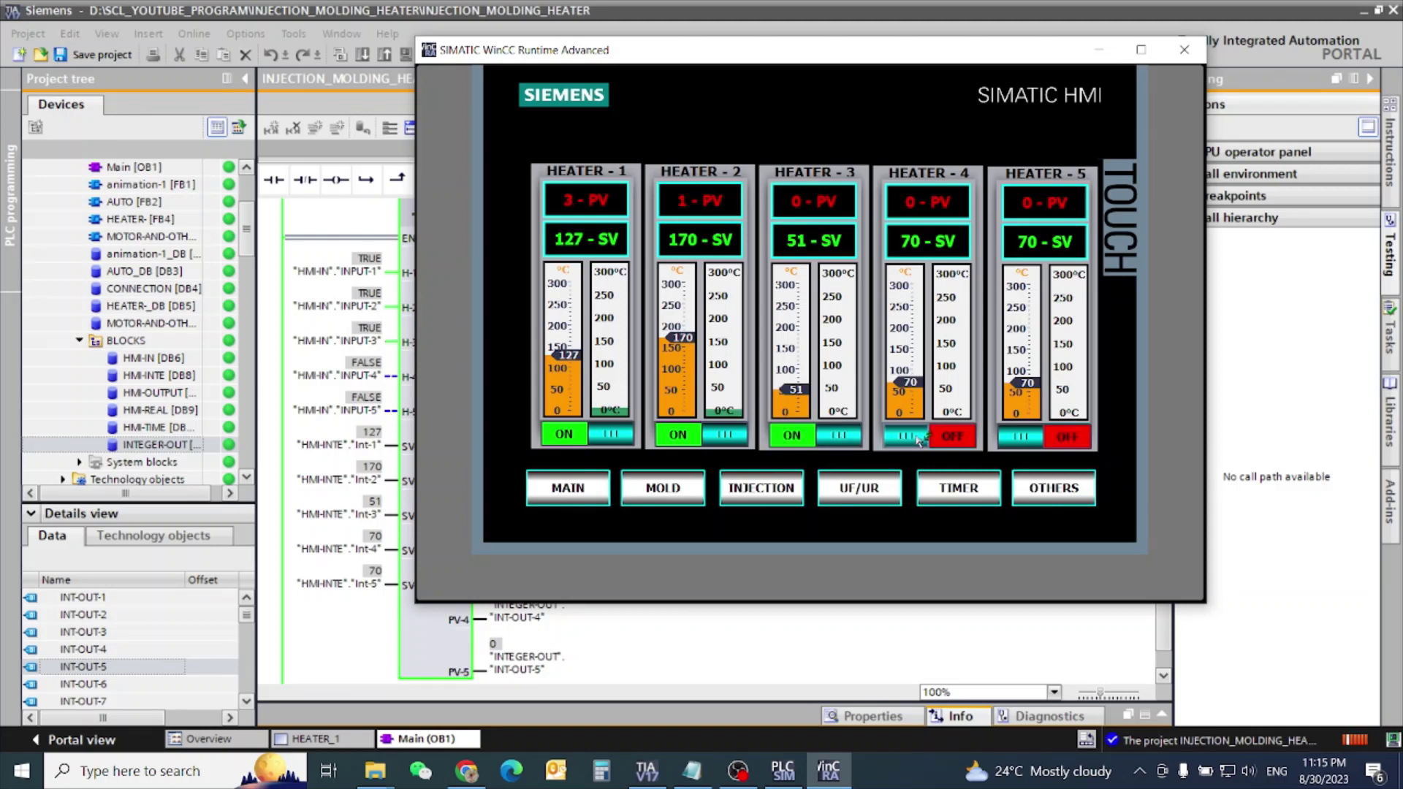
pyautogui.click(952, 437)
pyautogui.click(1030, 438)
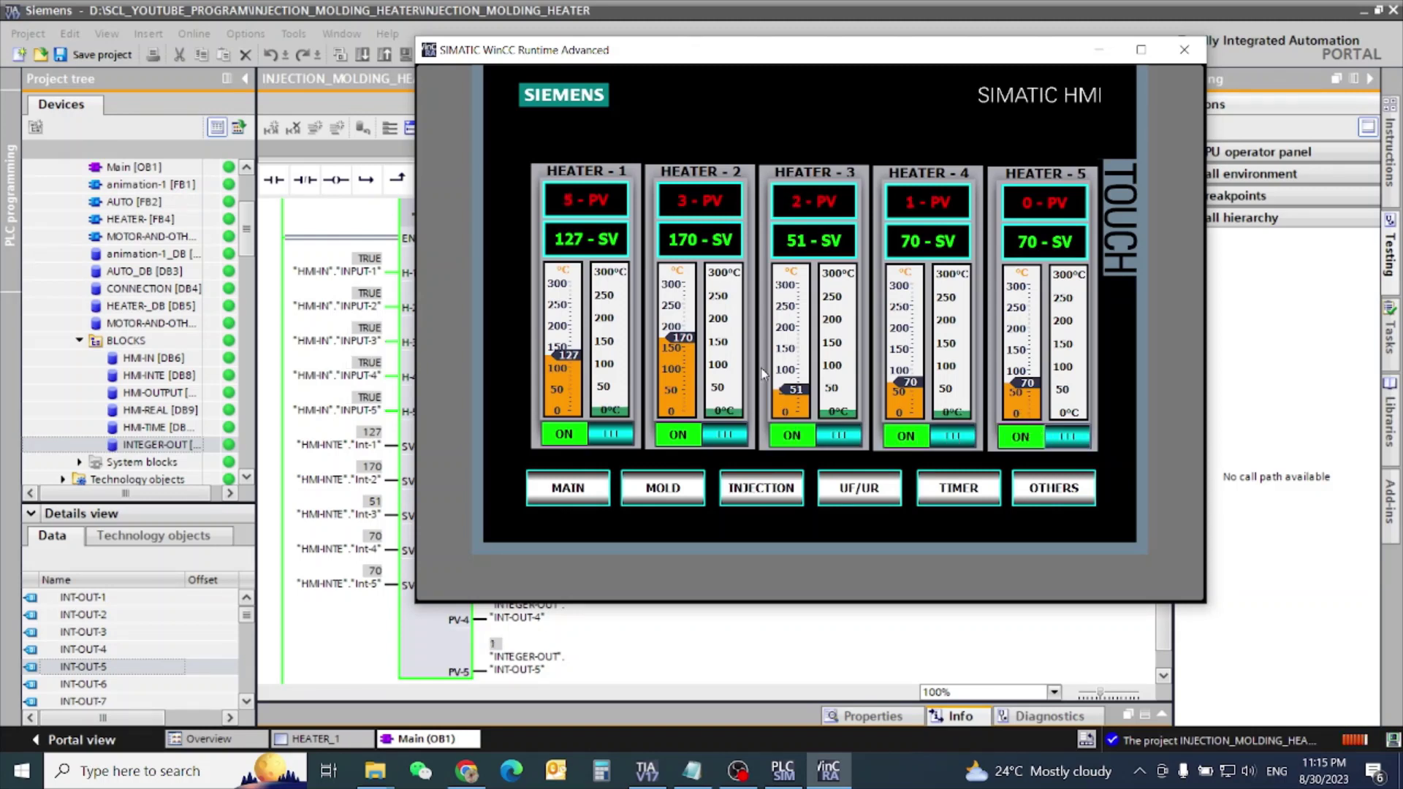
# - Adjust the sliders to set the HEATER-1 SV to about 231 and the HEATER-2 SV to about 206
pyautogui.moveTo(701, 341); pyautogui.dragTo(701, 397)
pyautogui.click(585, 357)
pyautogui.moveTo(584, 356); pyautogui.dragTo(583, 314)
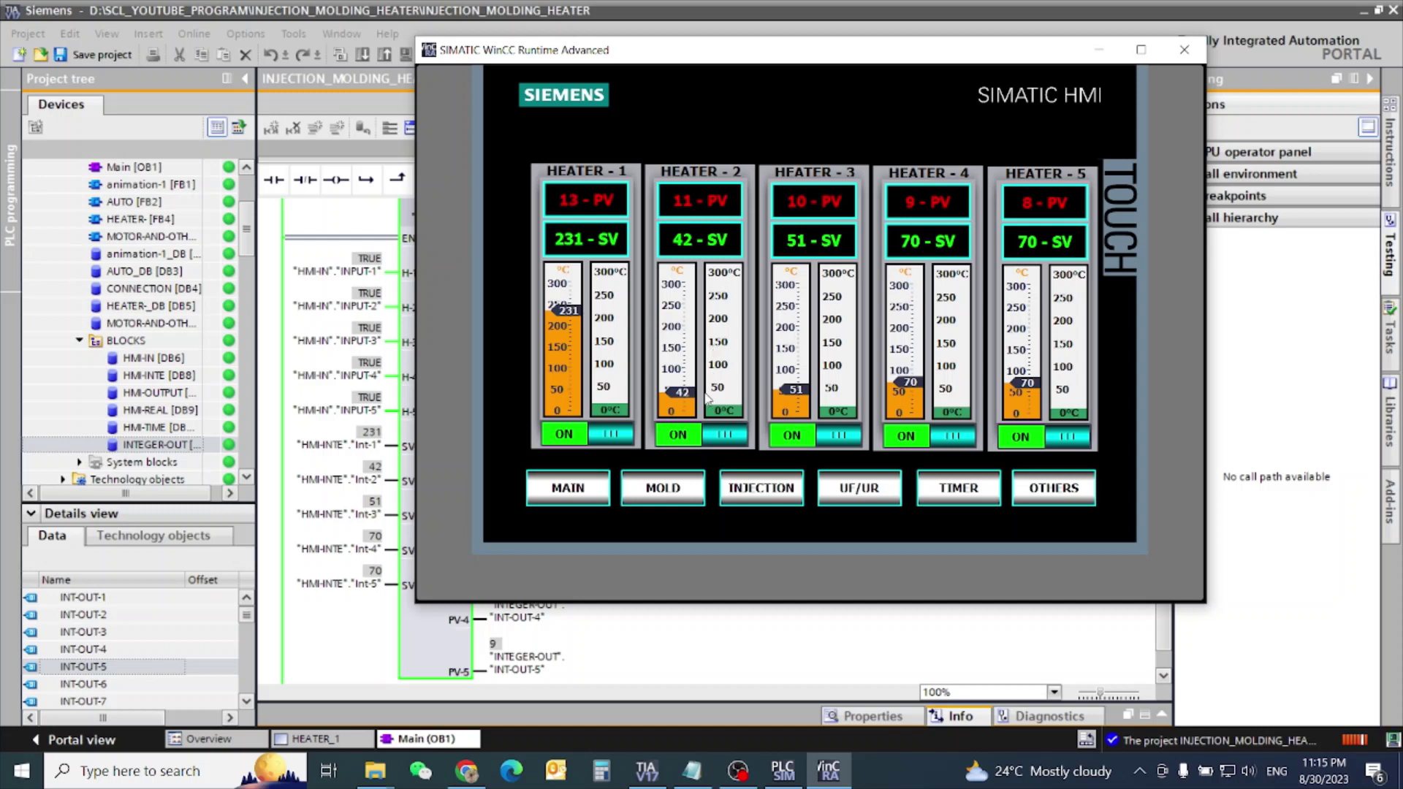
pyautogui.moveTo(698, 390); pyautogui.dragTo(700, 317)
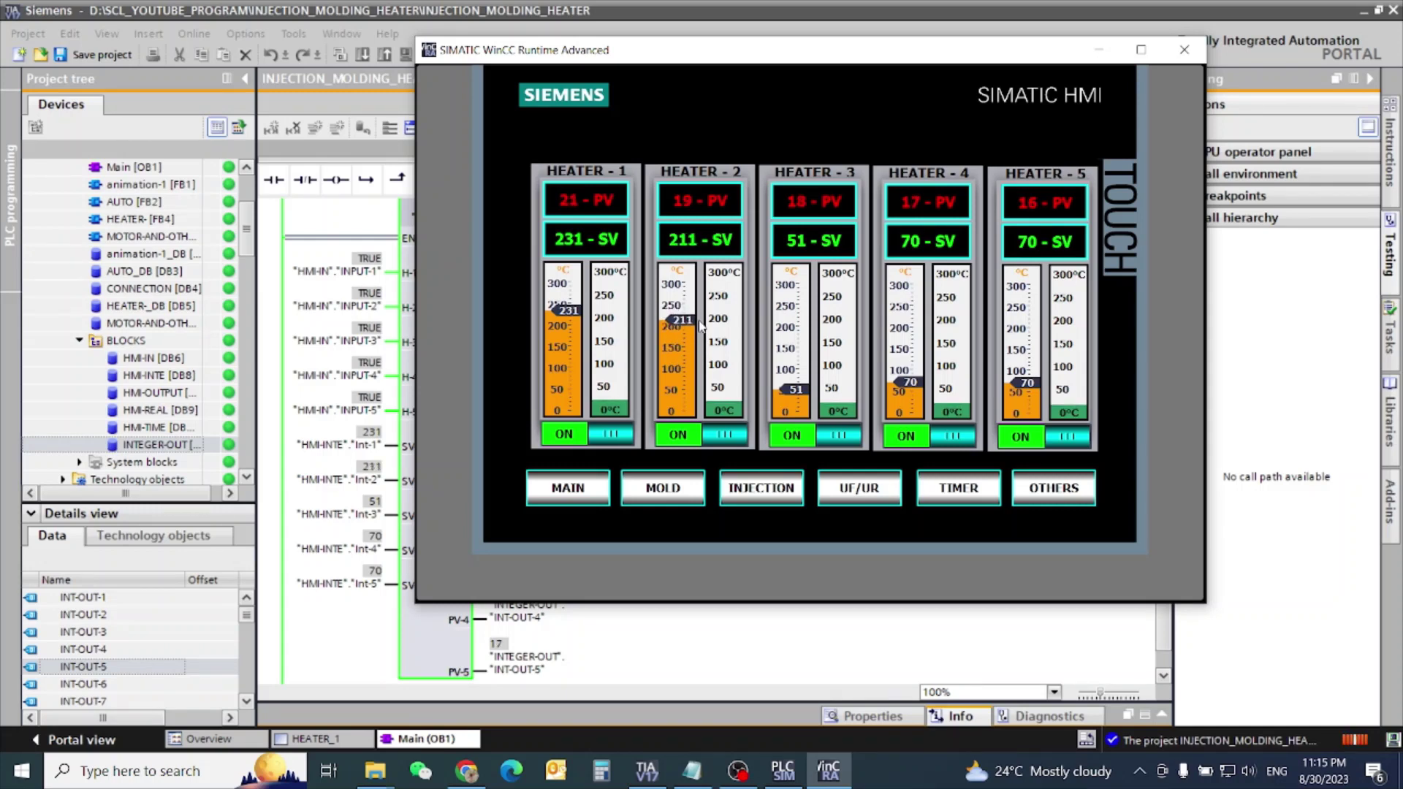
# - Enter 200 as the SV of HEATER-3
pyautogui.click(820, 244)
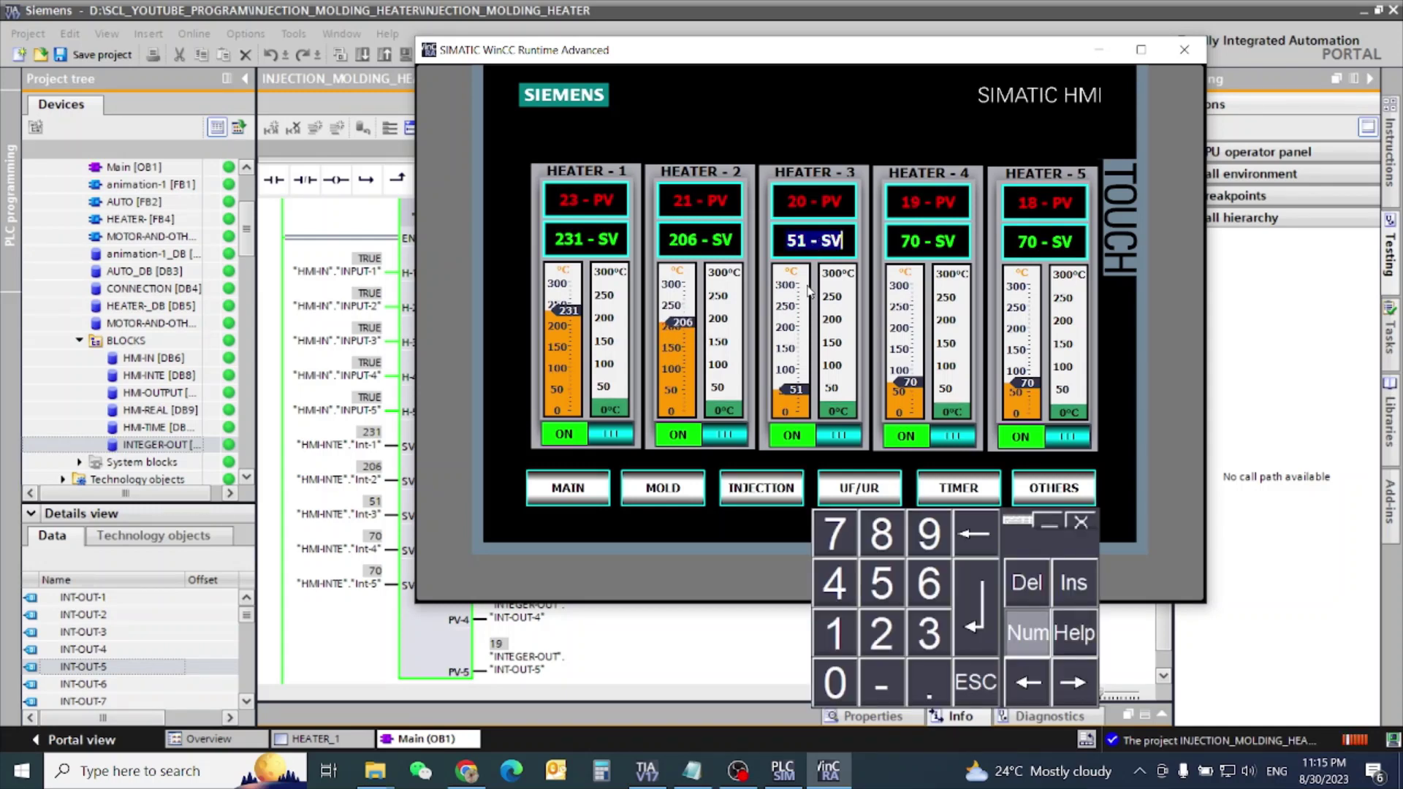
pyautogui.write('25')
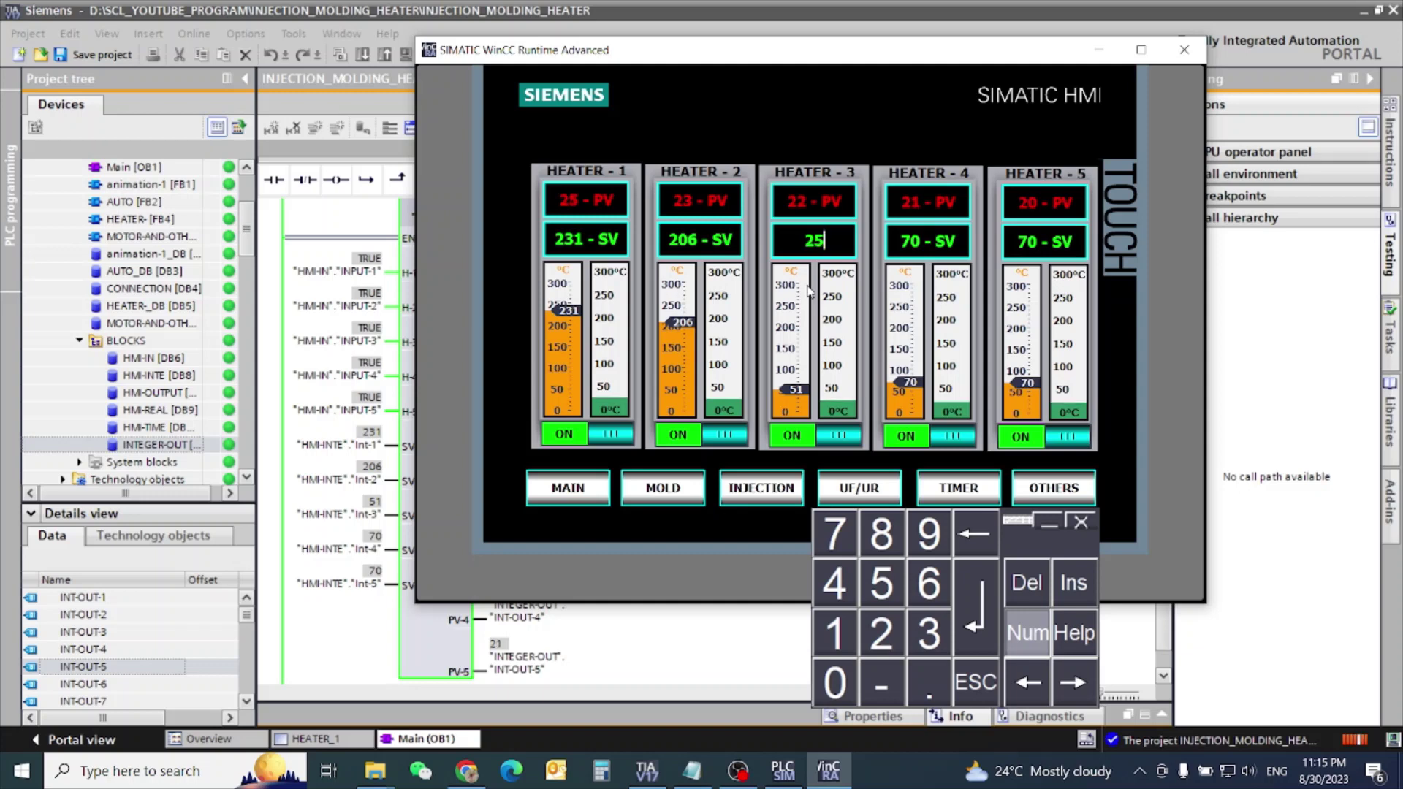
pyautogui.press('BackSpace')
pyautogui.write('00')
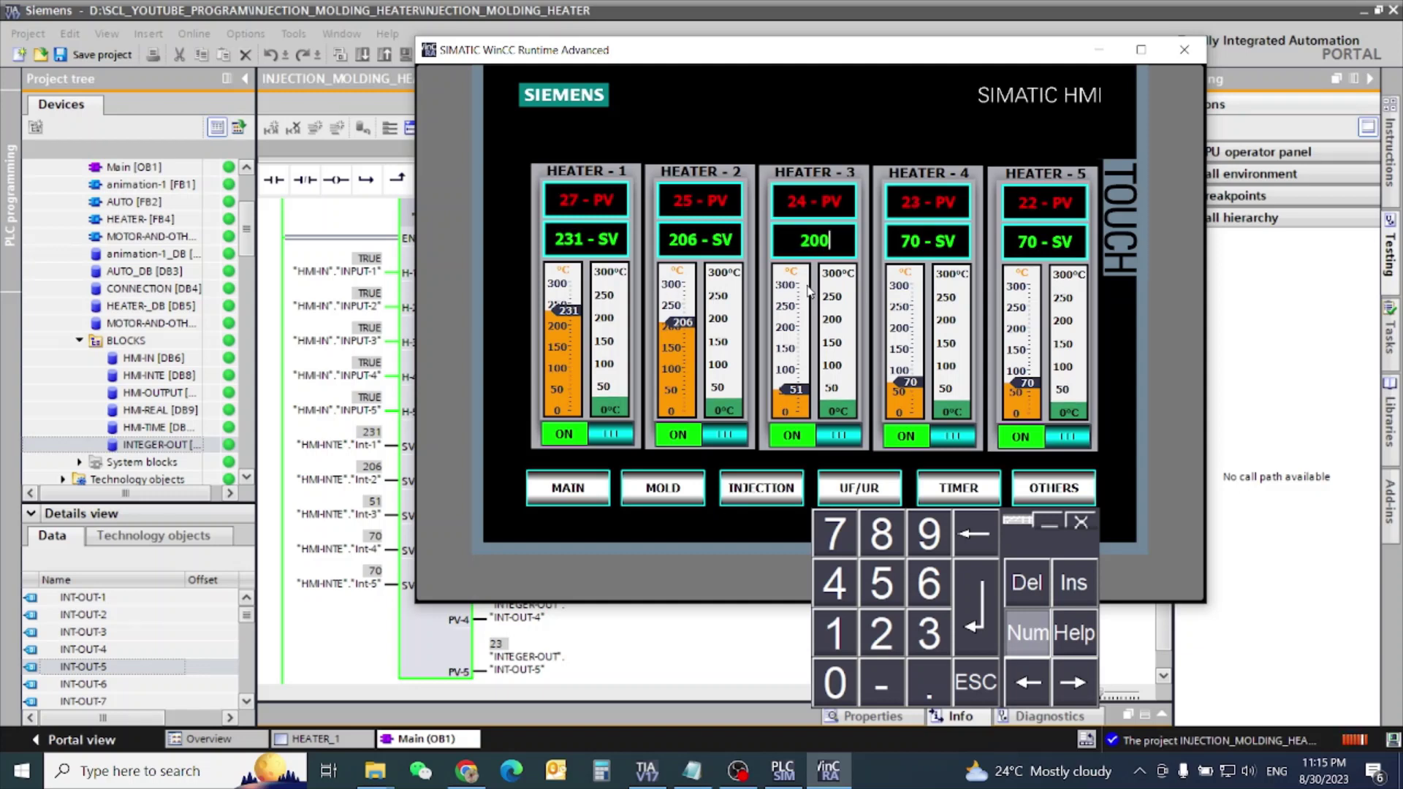
pyautogui.press('Return')
# - Try to enter 190 as the HEATER-4 SV and set the HEATER-5 SV to 190
pyautogui.click(920, 237)
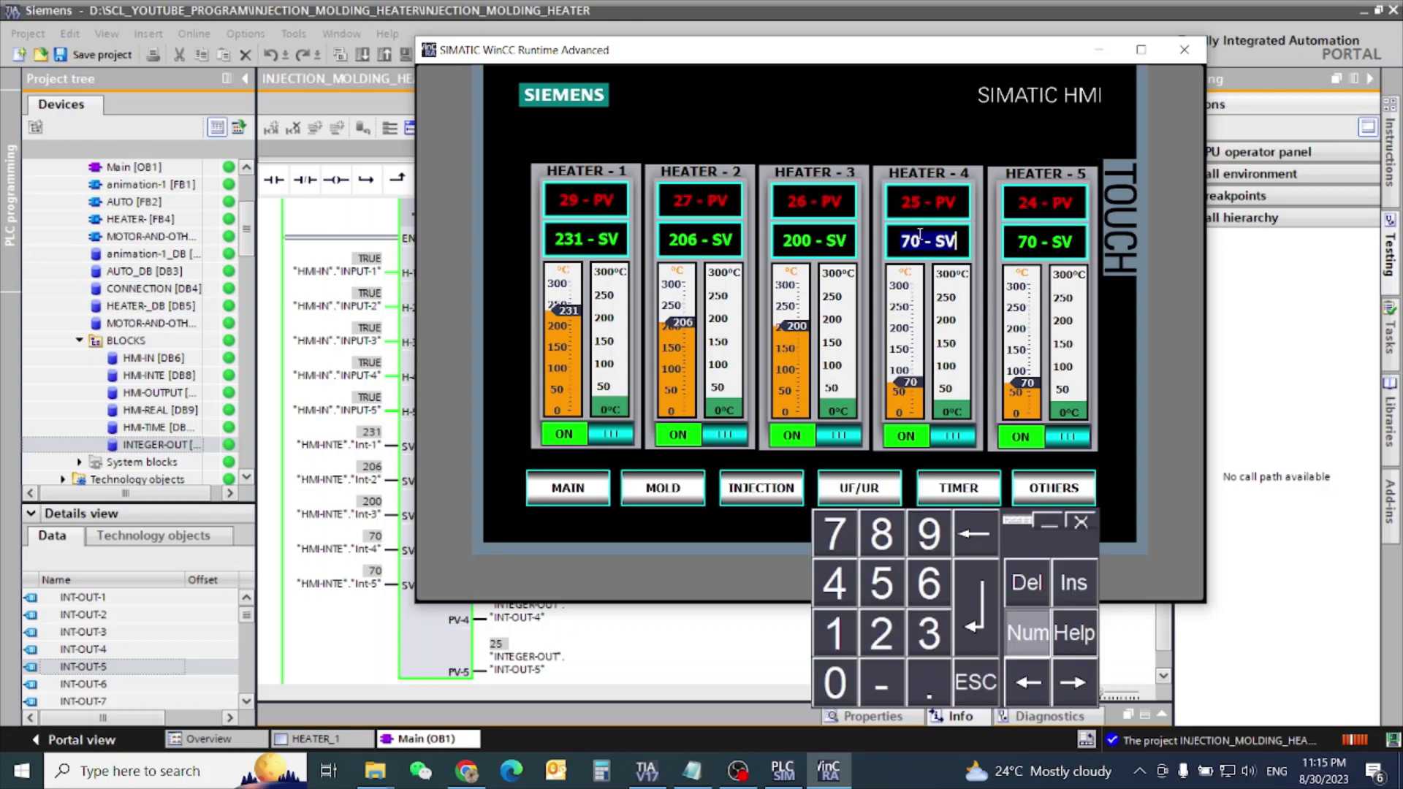
pyautogui.write('190')
pyautogui.click(1041, 242)
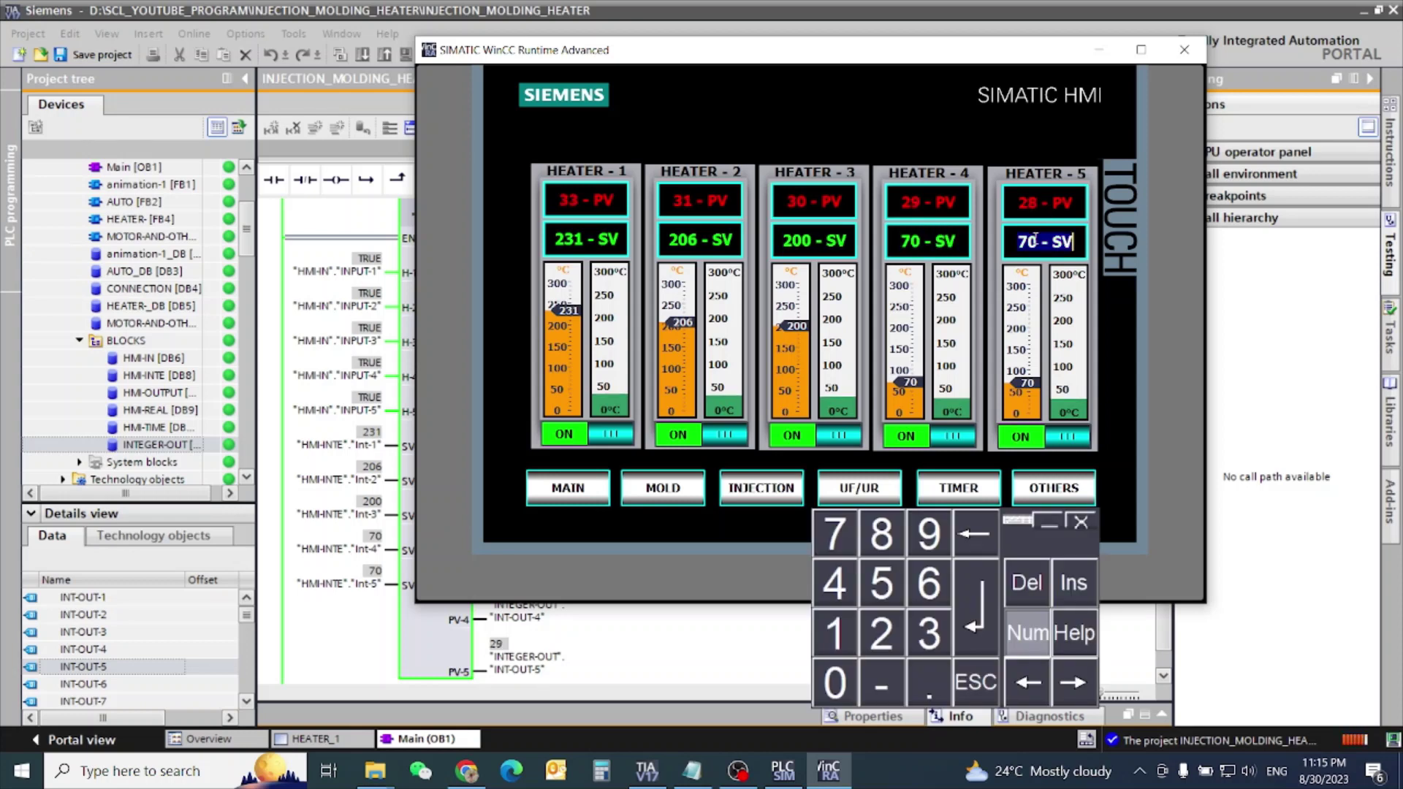
pyautogui.write('190')
pyautogui.press('Return')
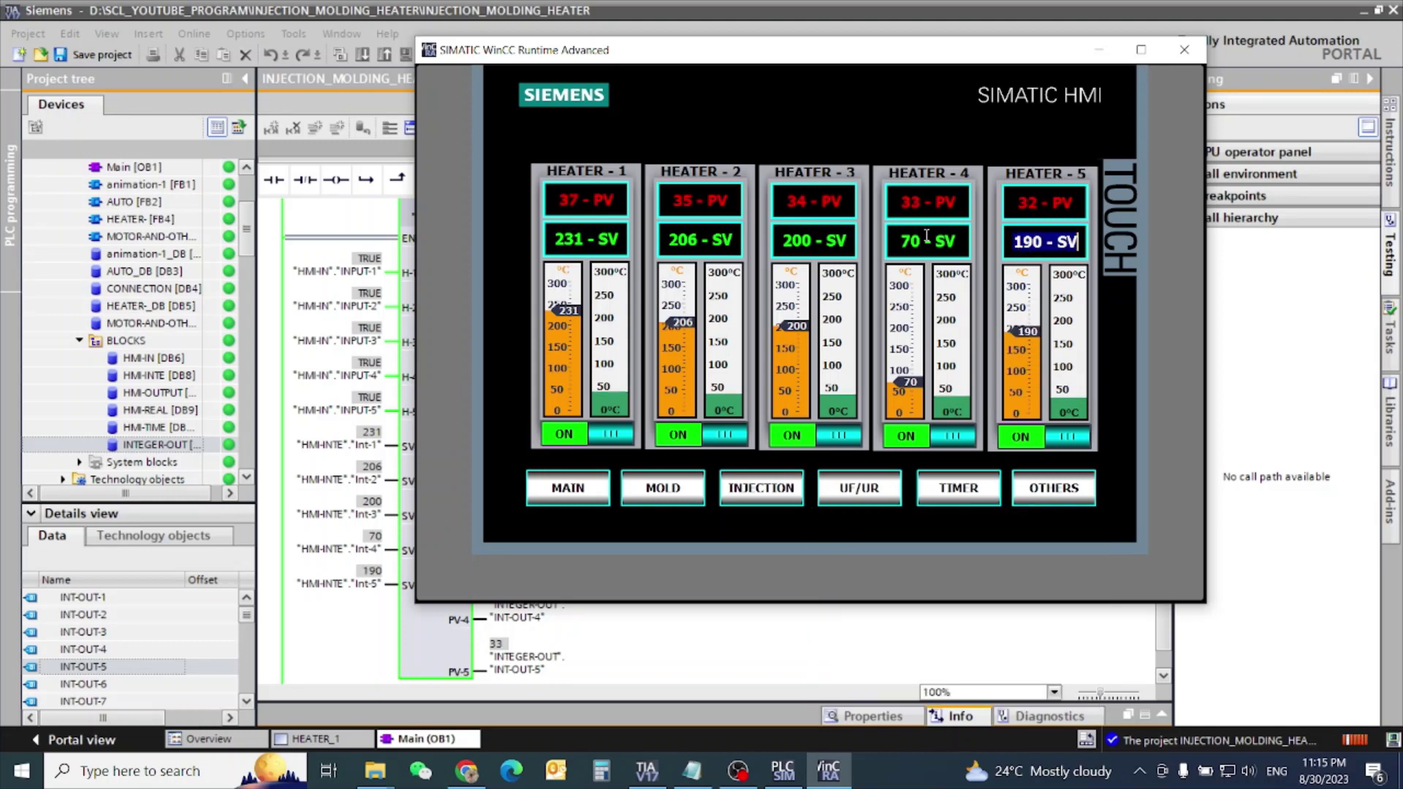
# - Enter 190 as the SV of HEATER-4 with the on-screen keypad
pyautogui.click(927, 235)
pyautogui.click(832, 637)
pyautogui.click(929, 533)
pyautogui.click(835, 683)
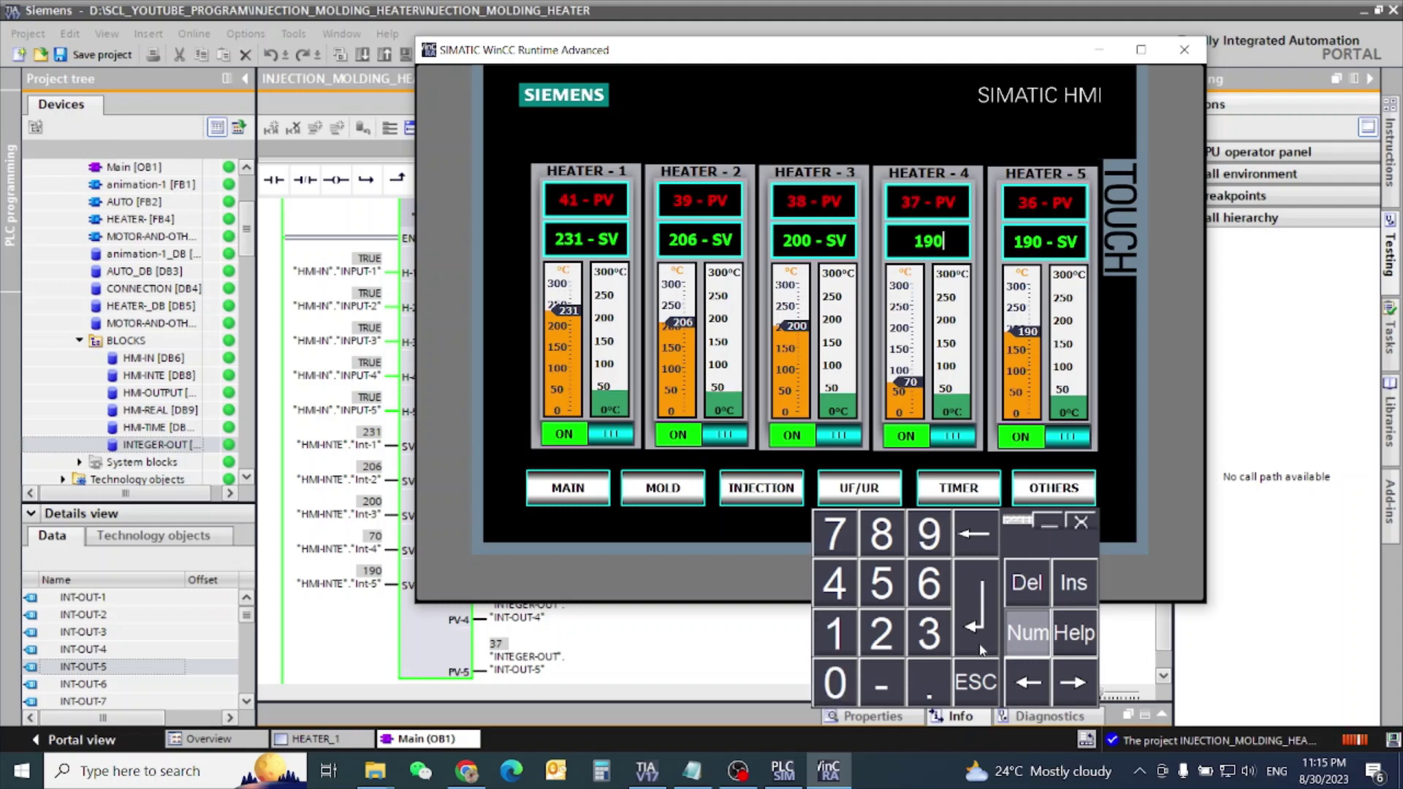